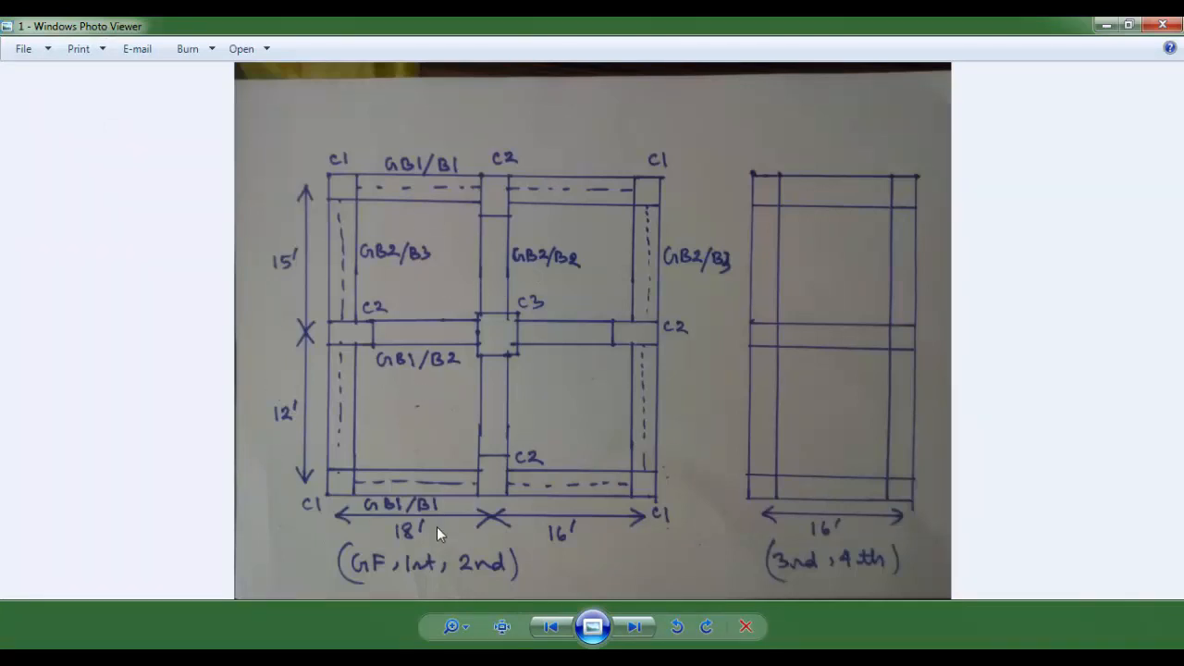
Step: Review the floor plan sketch and the elevation sketch with member sizes, and minimise the photo viewer
left_click(634, 626)
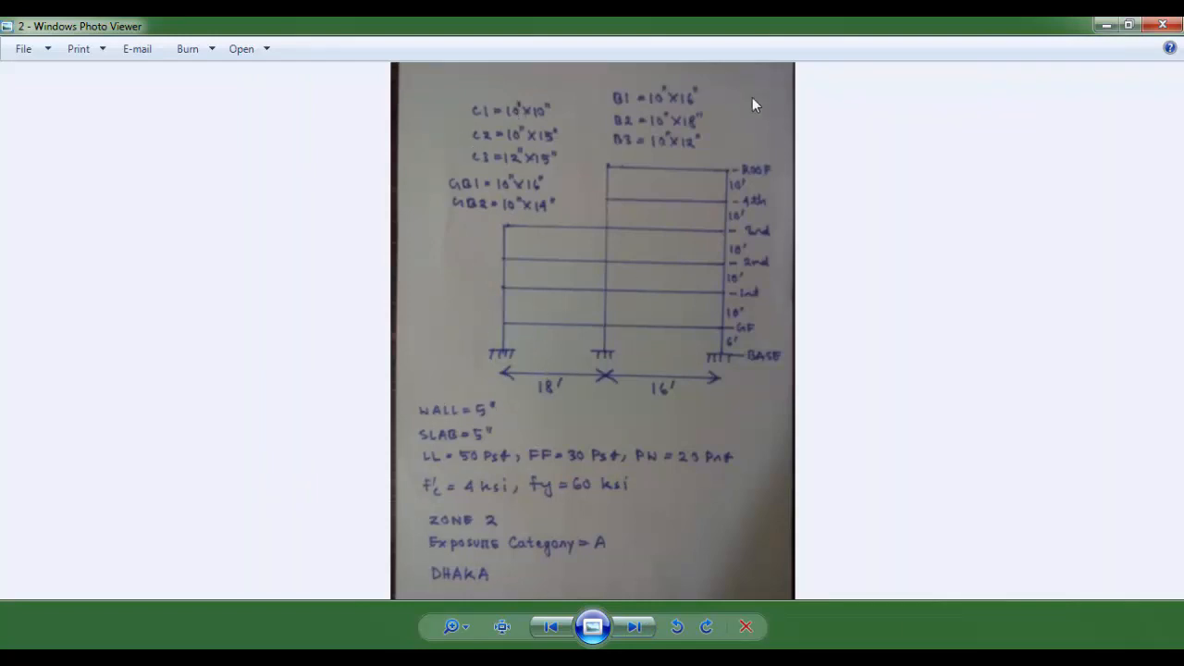
left_click(550, 626)
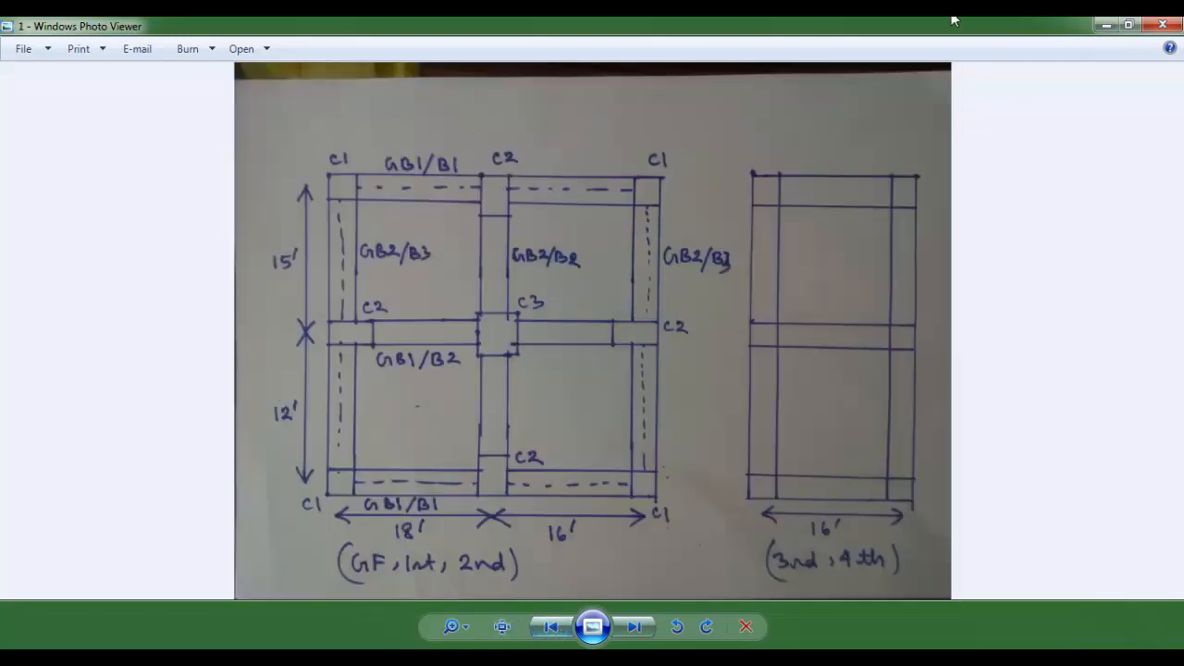
left_click(1102, 24)
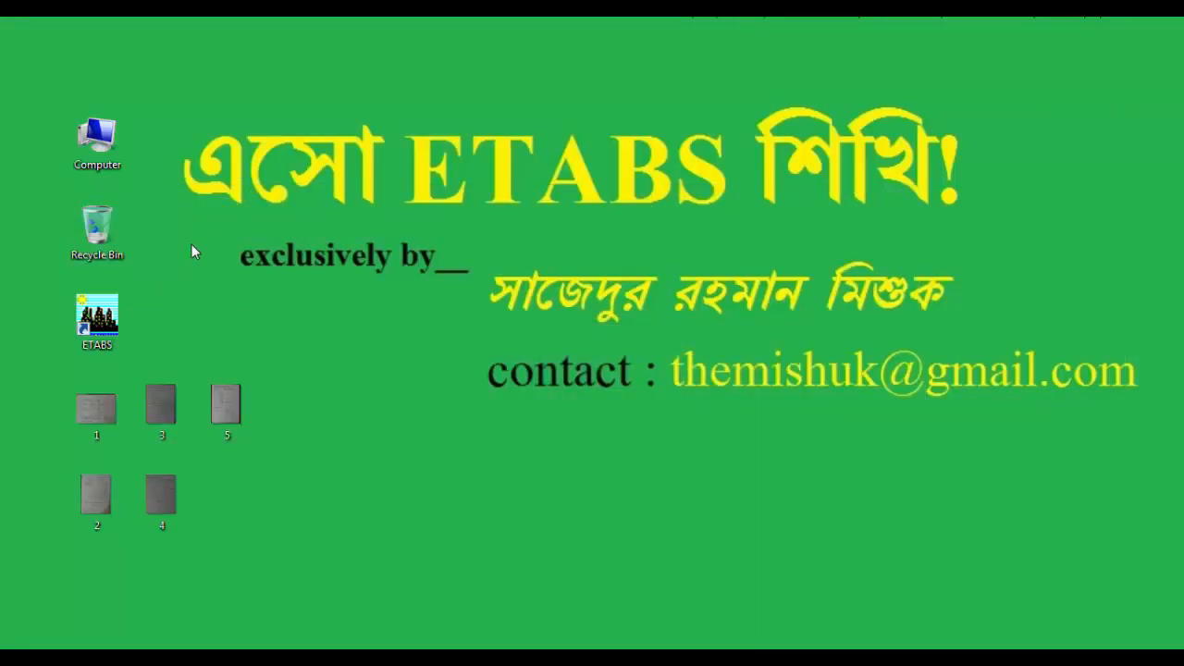
Step: Launch ETABS, dismiss the startup tip and start a new model
right_click(97, 319)
left_click(126, 251)
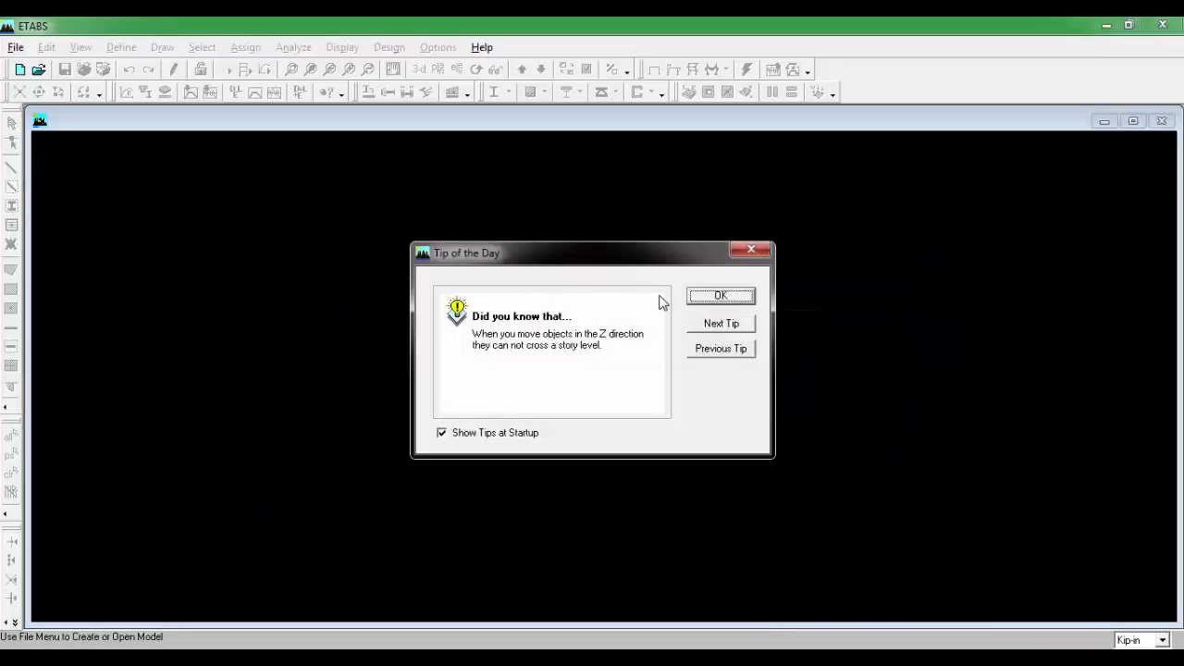
left_click(721, 296)
left_click(15, 48)
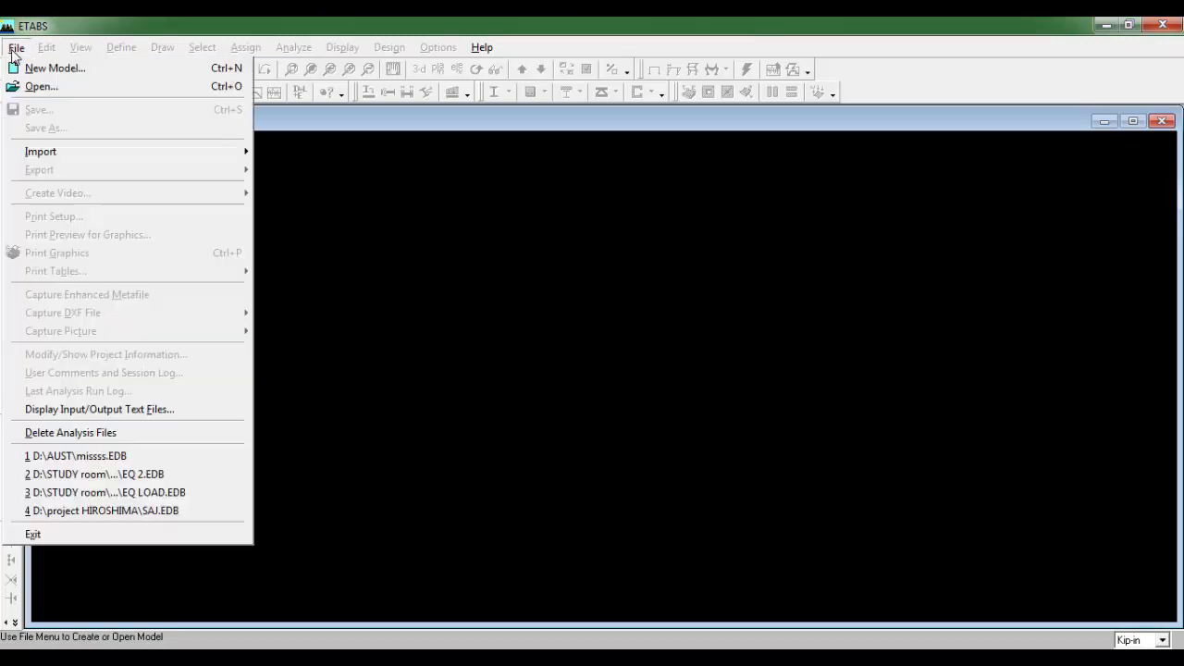
left_click(51, 72)
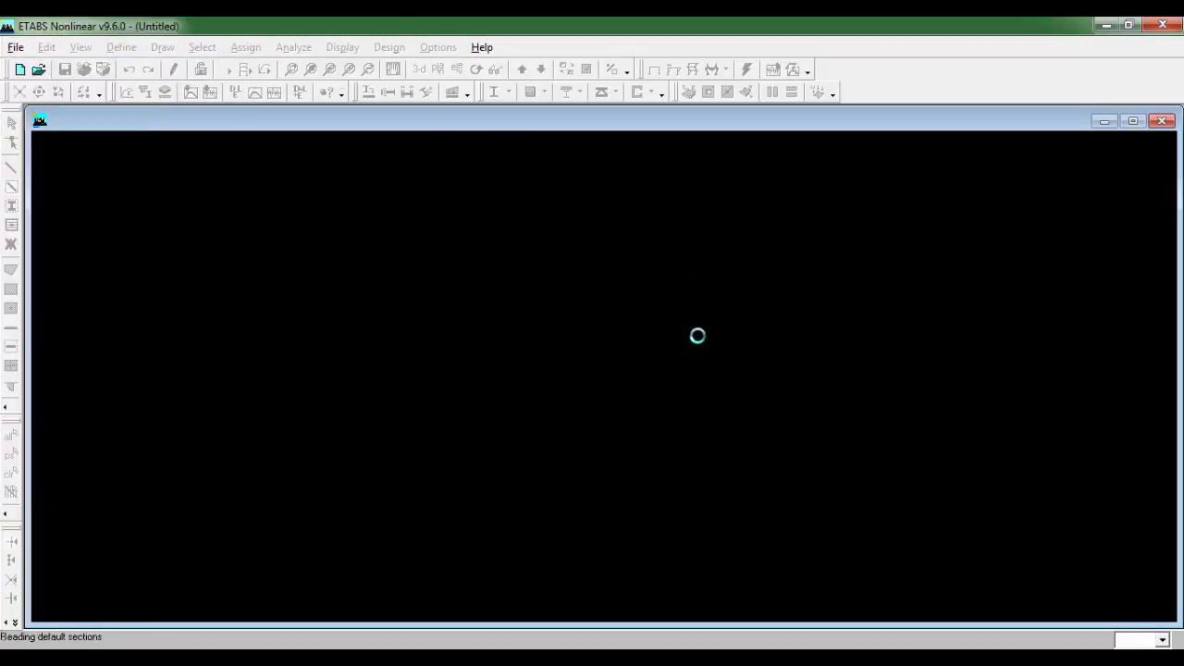
left_click(684, 378)
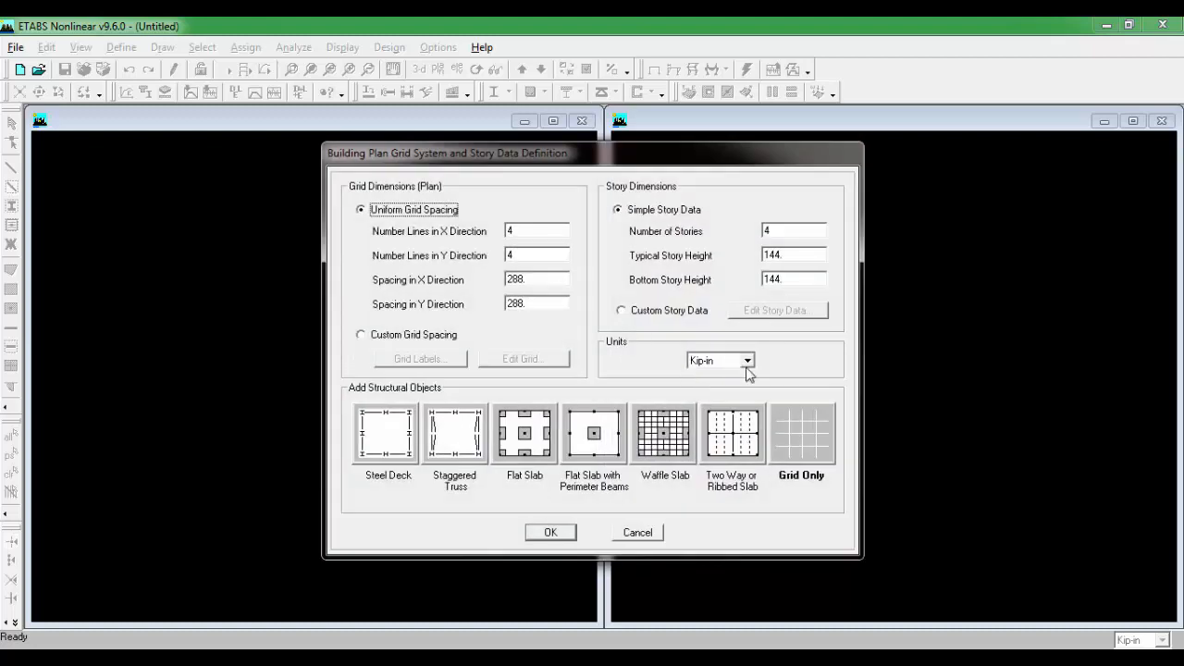
Step: Set the units to Kip-ft and use 3 grid lines in both the X and Y directions, consulting the plan sketch
left_click(733, 363)
left_click(722, 388)
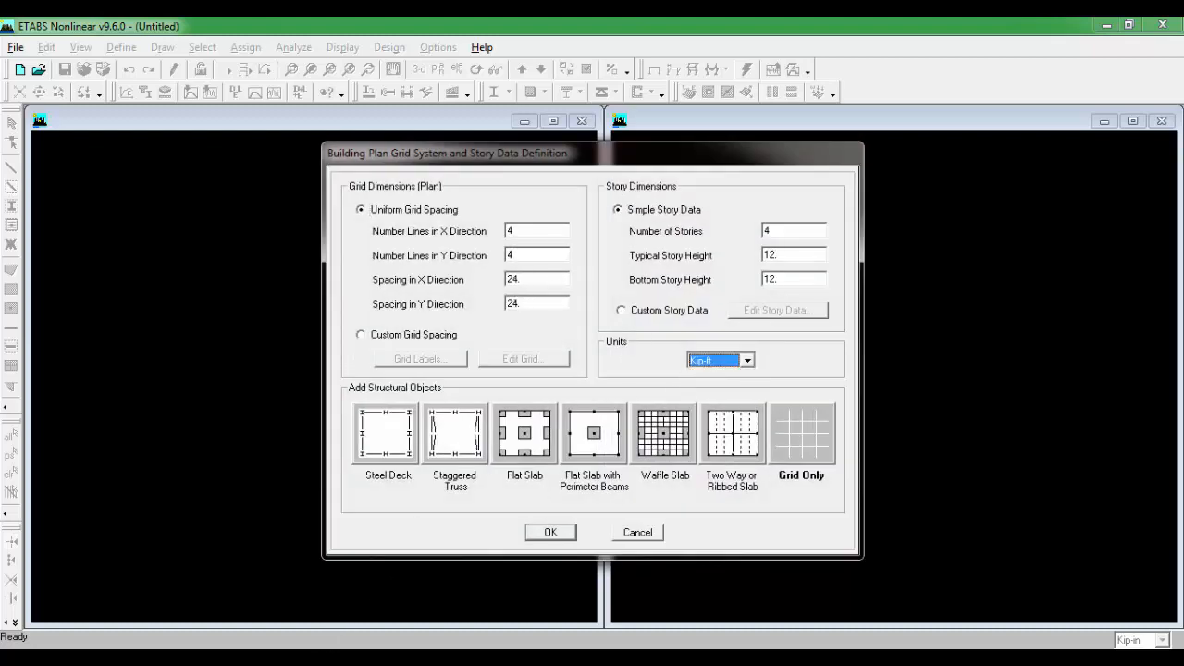
key("alt+Tab")
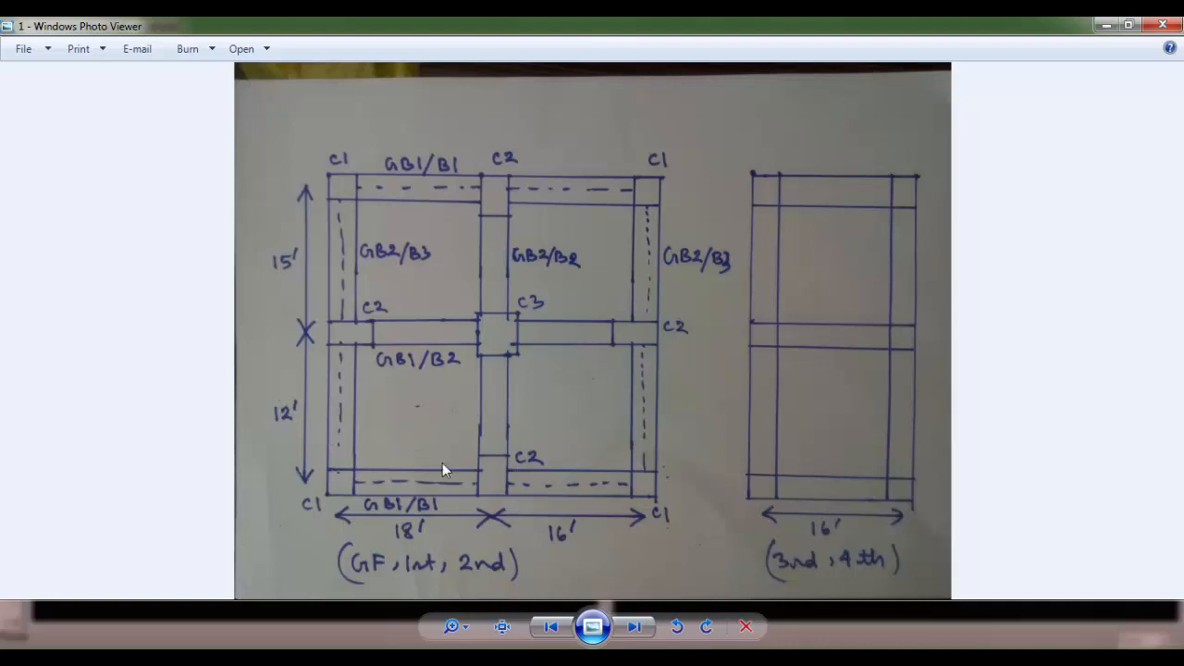
key("alt+Tab")
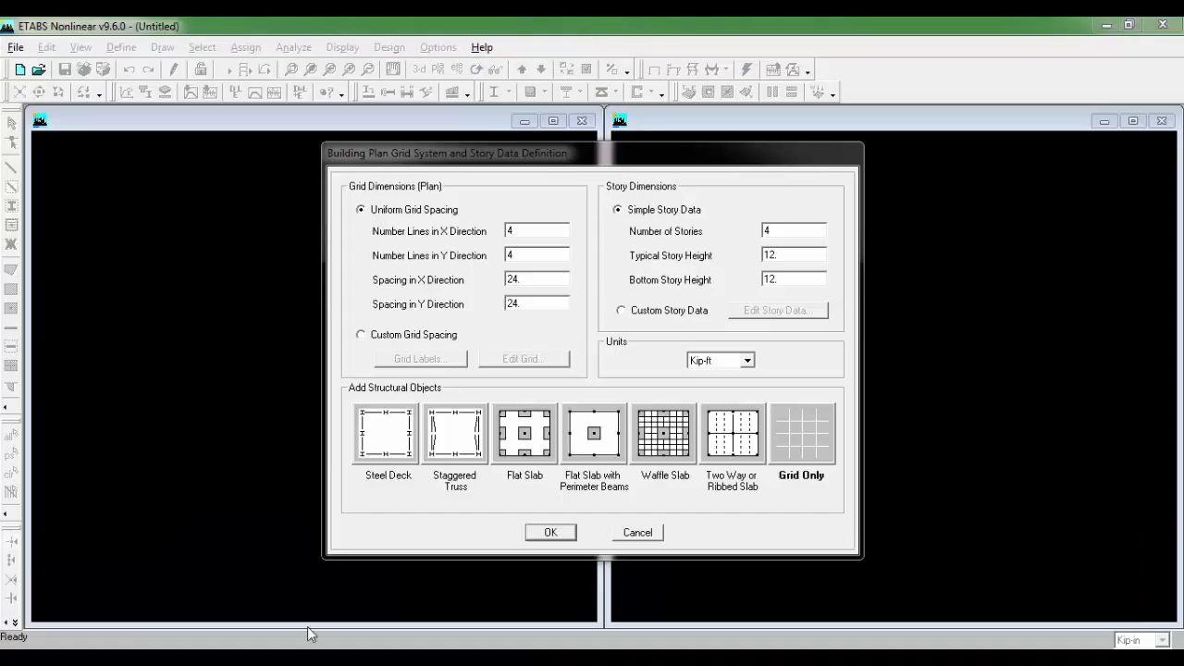
double_click(545, 234)
type("3")
key("Tab")
type("3")
key("Tab")
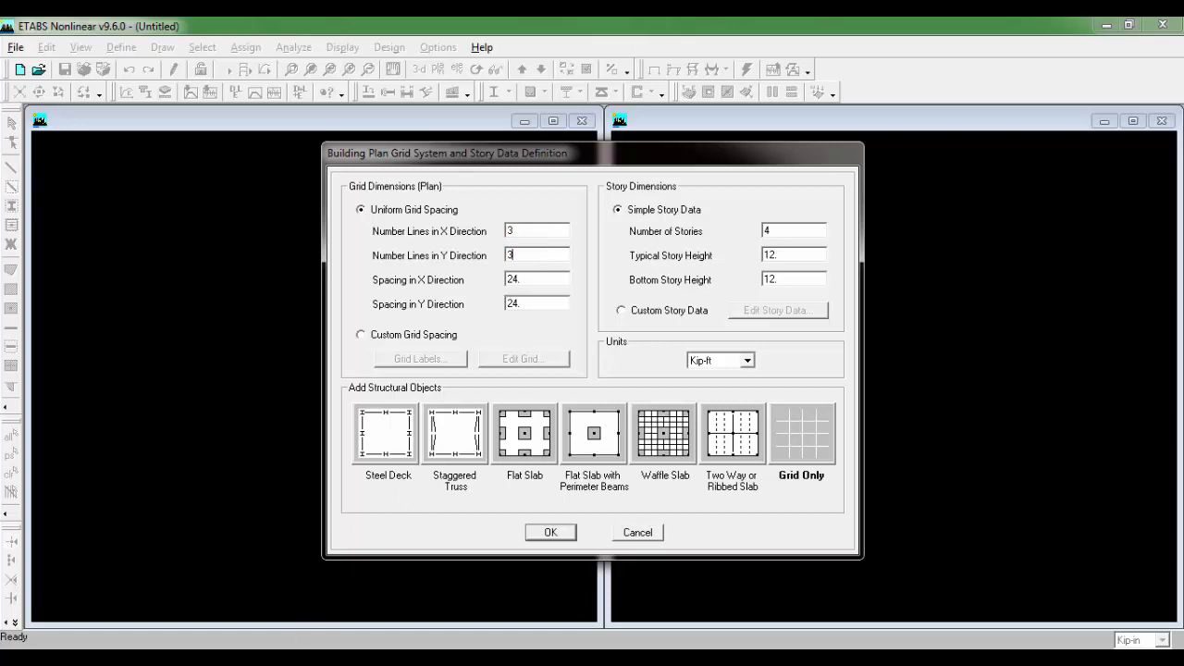
Step: Use custom grid spacing and, in the grid data, display grids as spacing with a bubble size of 2
key("alt+Tab")
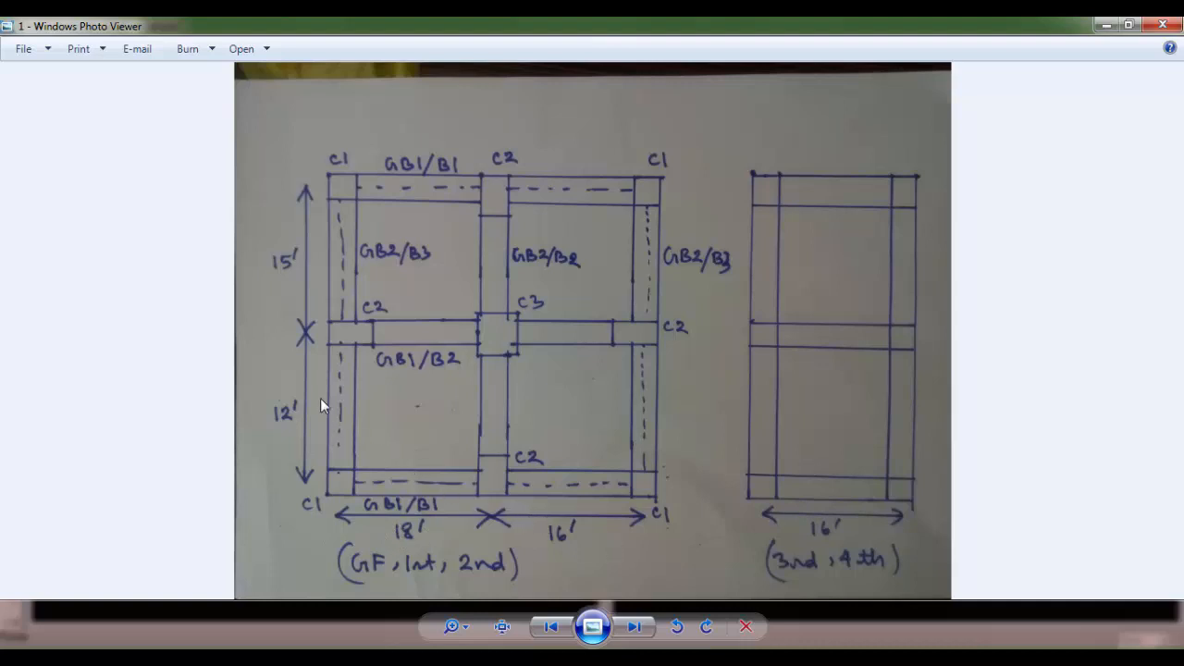
key("alt+Tab")
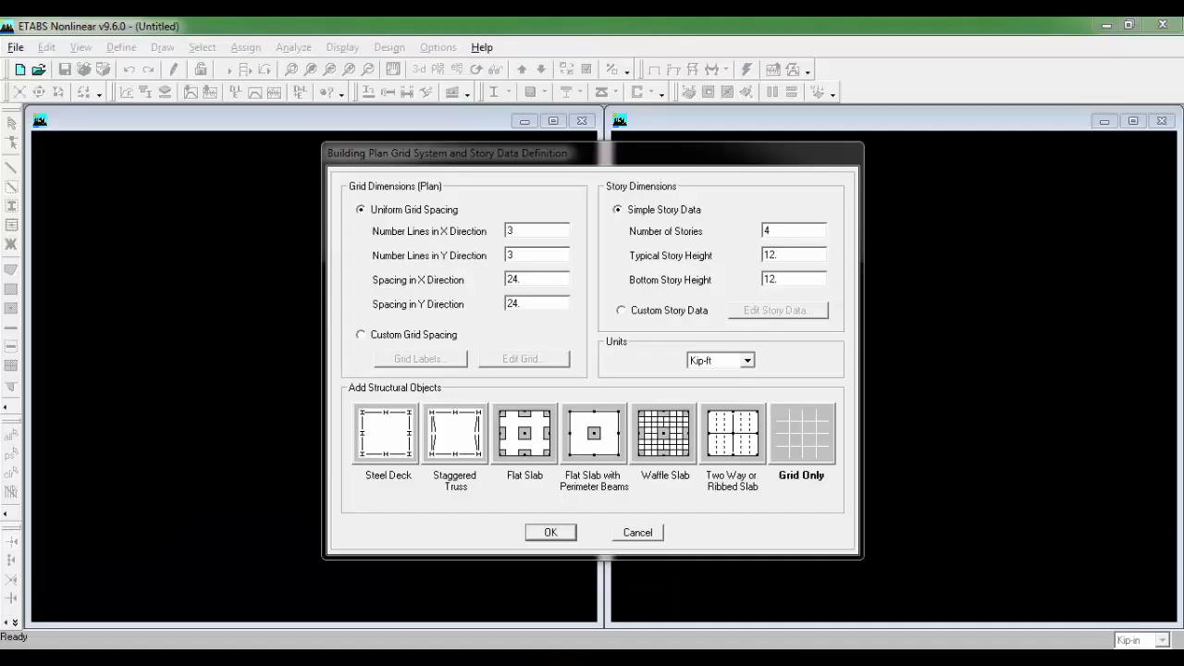
left_click(361, 335)
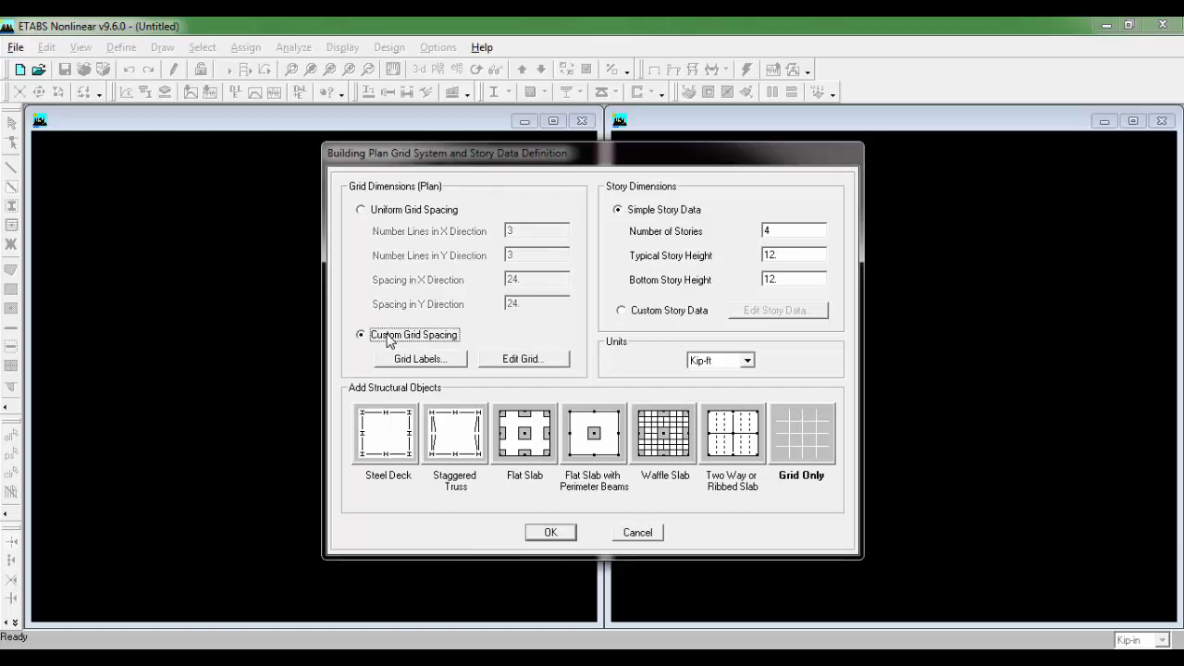
left_click(523, 358)
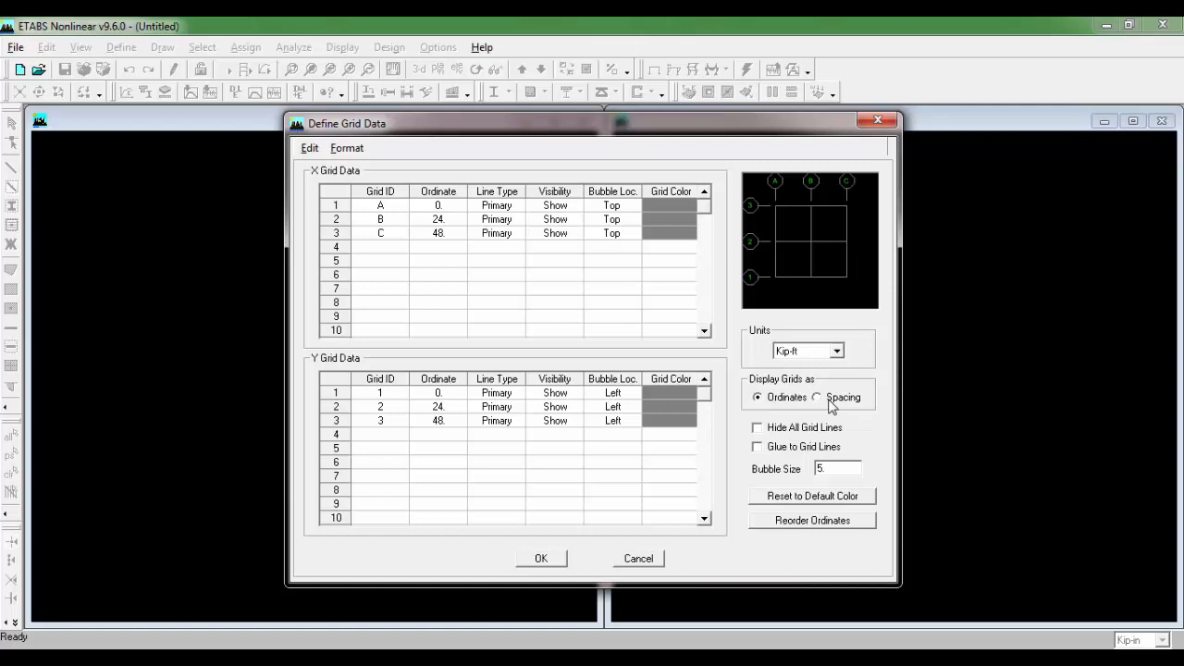
left_click(818, 398)
left_click(837, 465)
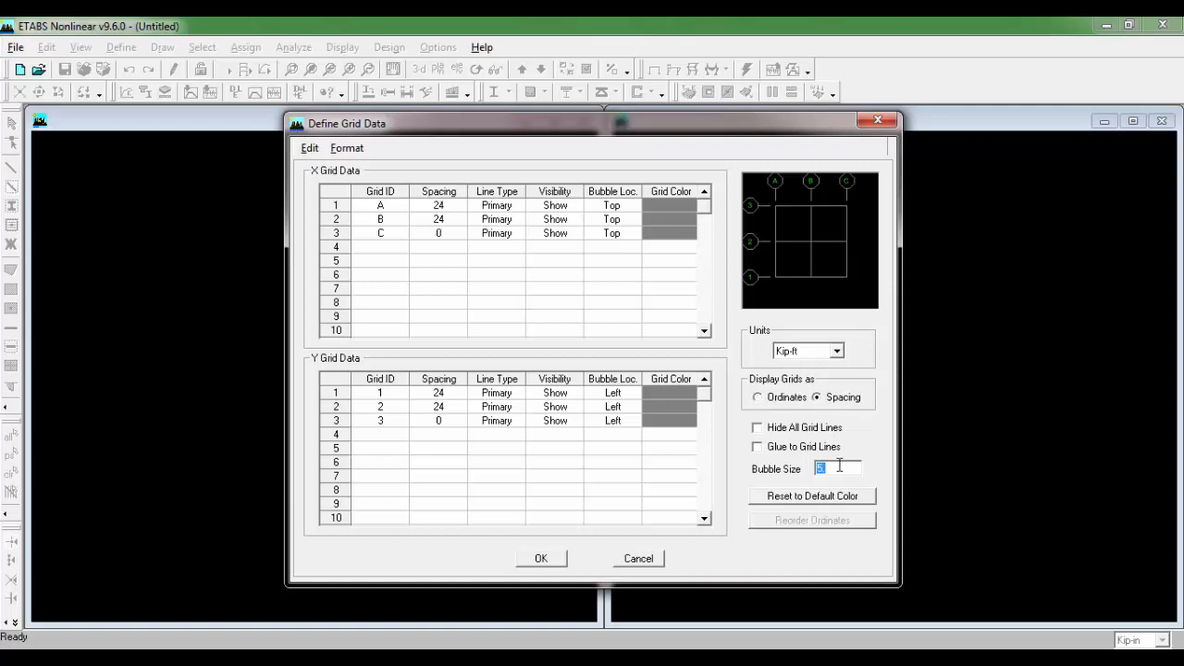
type("2")
Step: Set the X grid spacings from the plan sketch: 18 ft for grid A and 16 ft for grid B
key("alt+Tab")
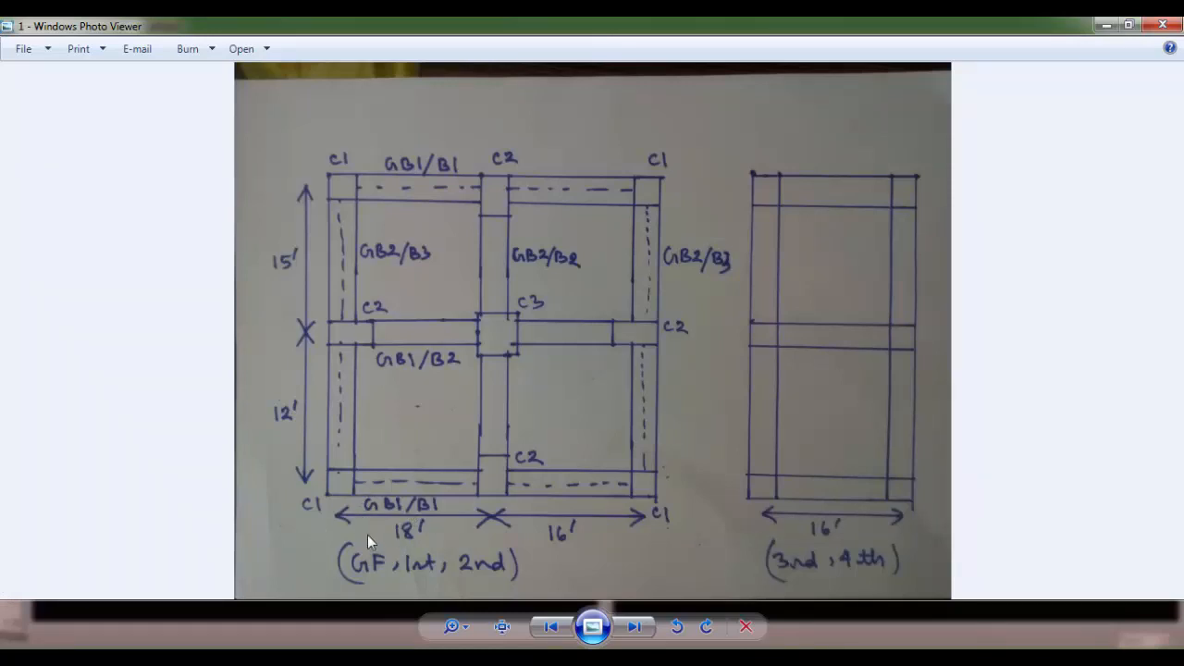
key("alt+Tab")
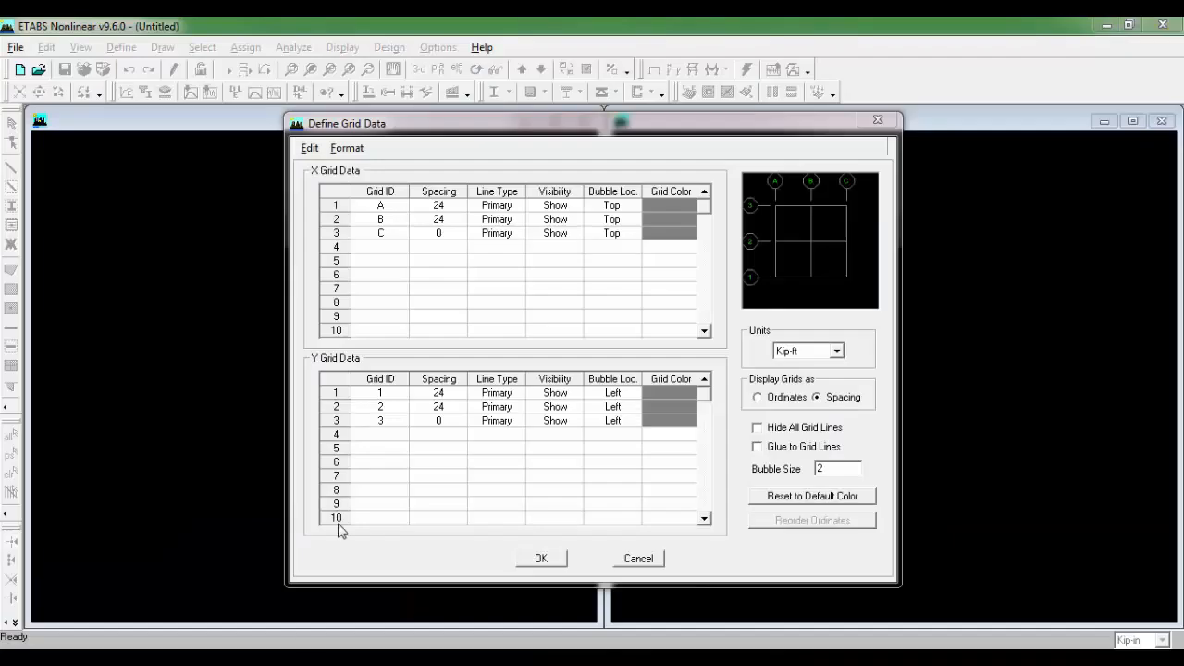
left_click(445, 207)
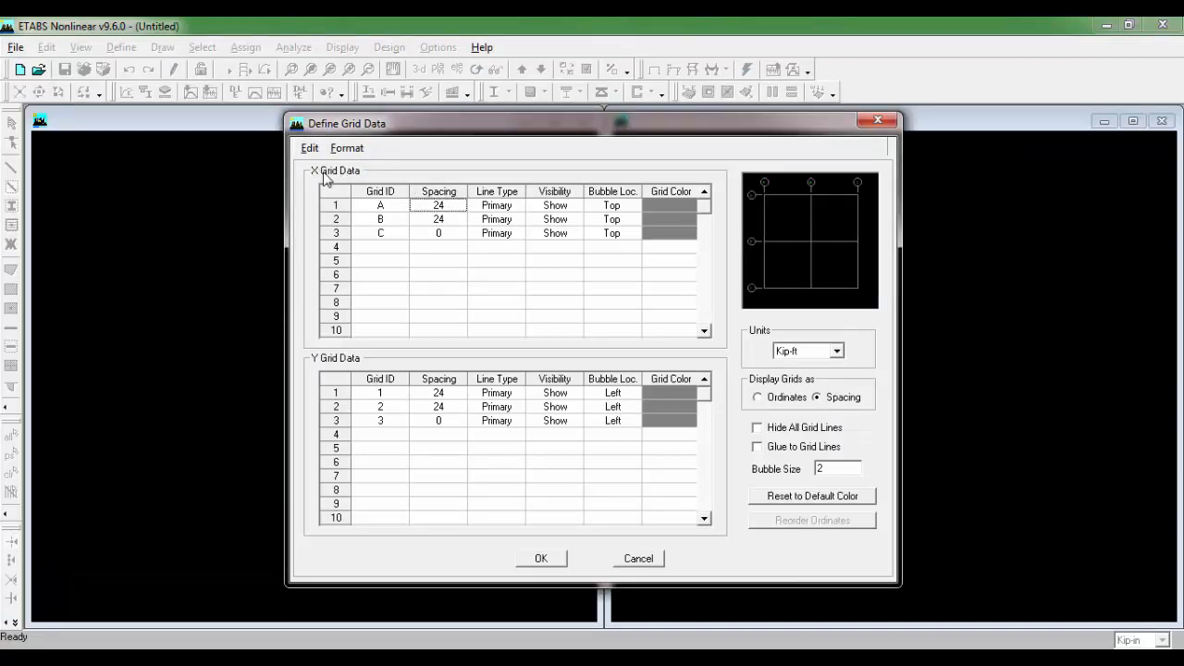
type("18")
key("Down")
type("16")
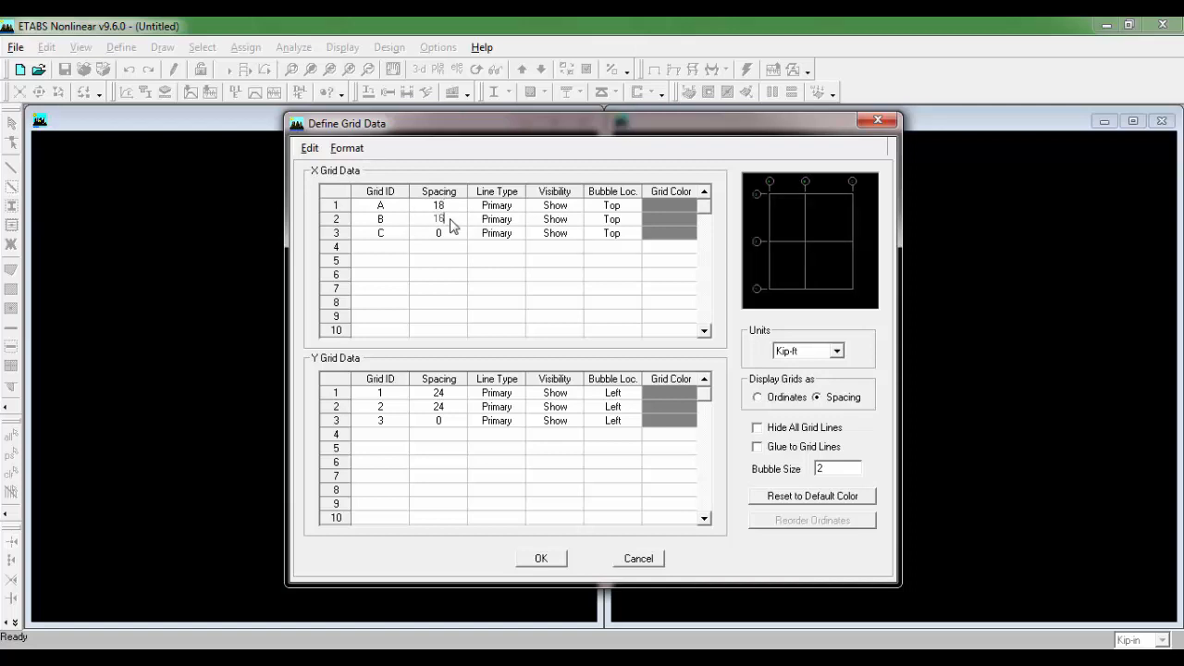
Step: Set the Y grid spacings from the plan sketch to 12 ft for grid 1 and 15 ft for grid 2, and accept the grid data
left_click(449, 396)
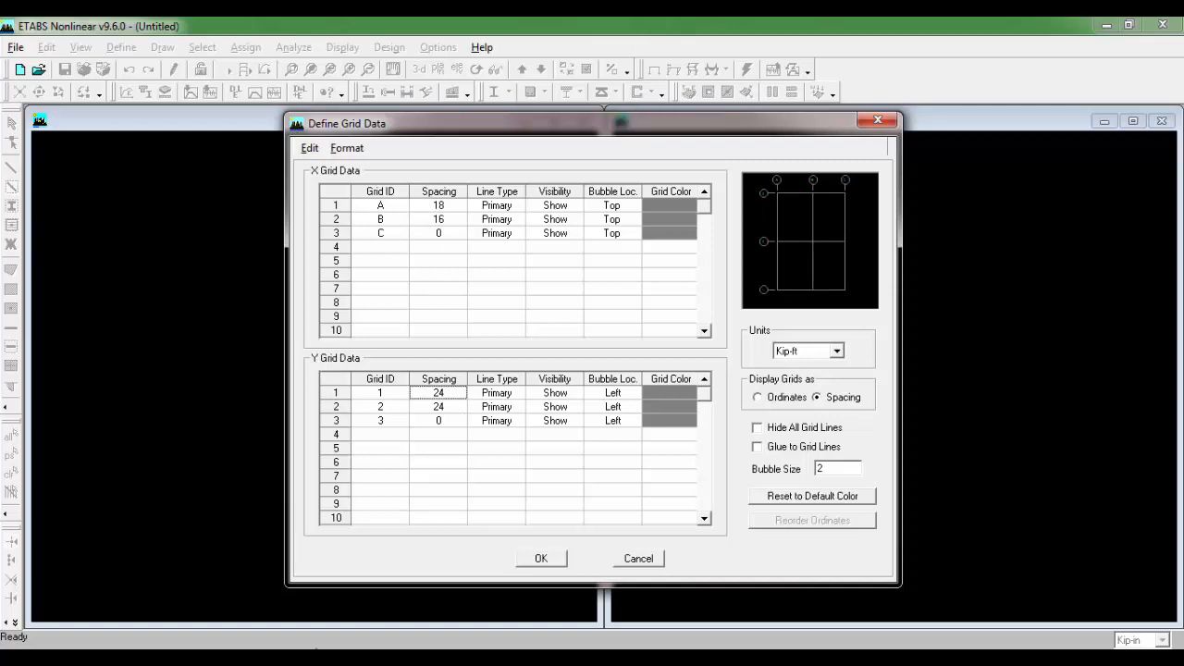
key("alt+Tab")
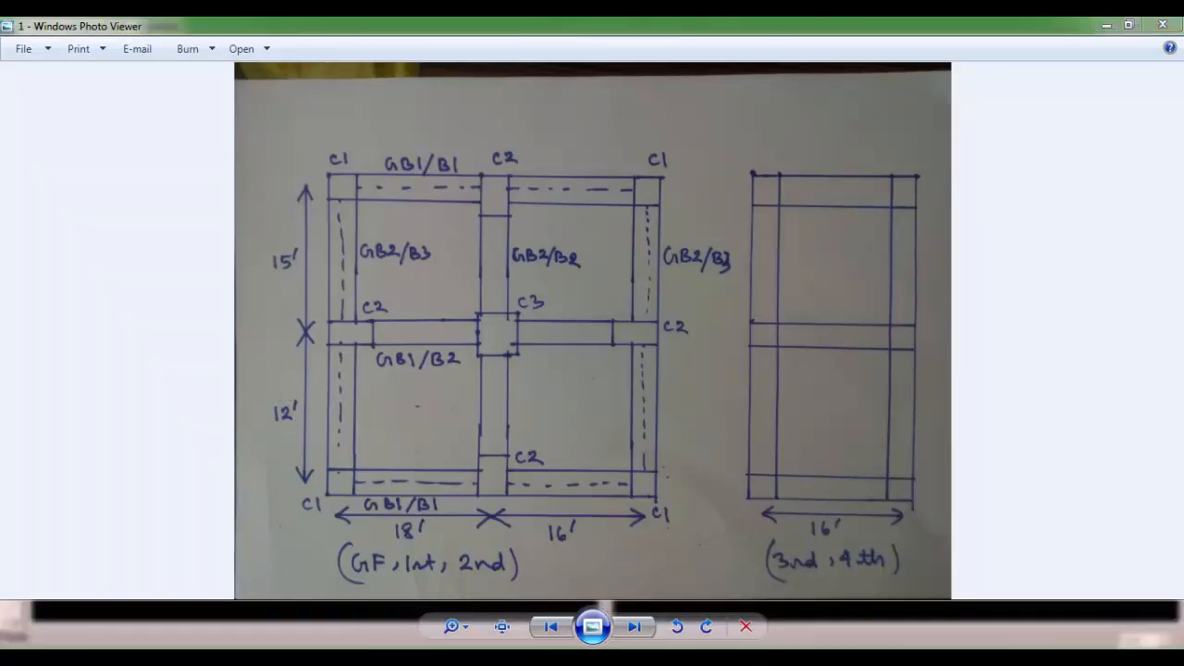
key("alt+Tab")
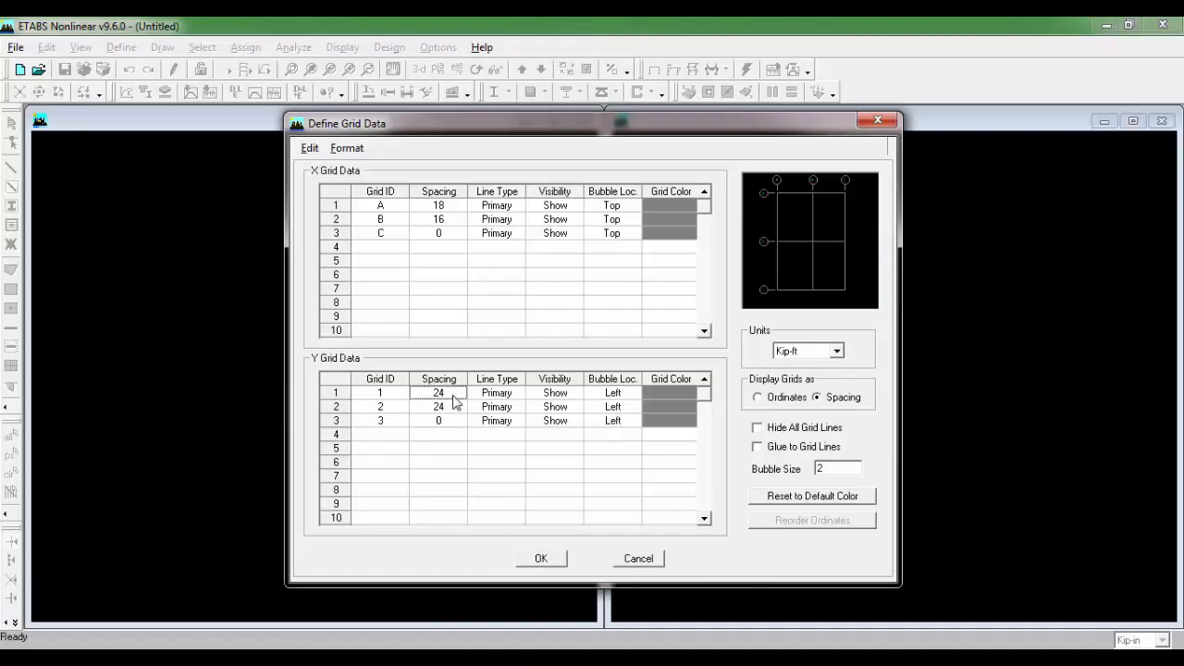
type("12")
left_click(443, 411)
type("15")
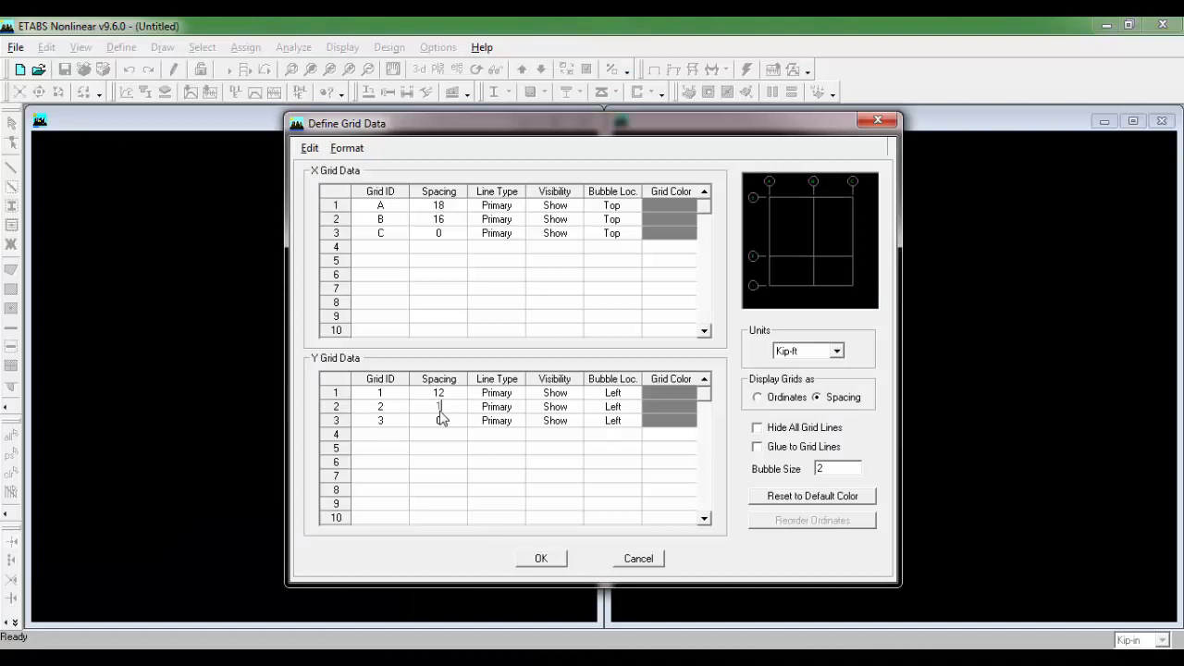
left_click(524, 557)
left_click(550, 560)
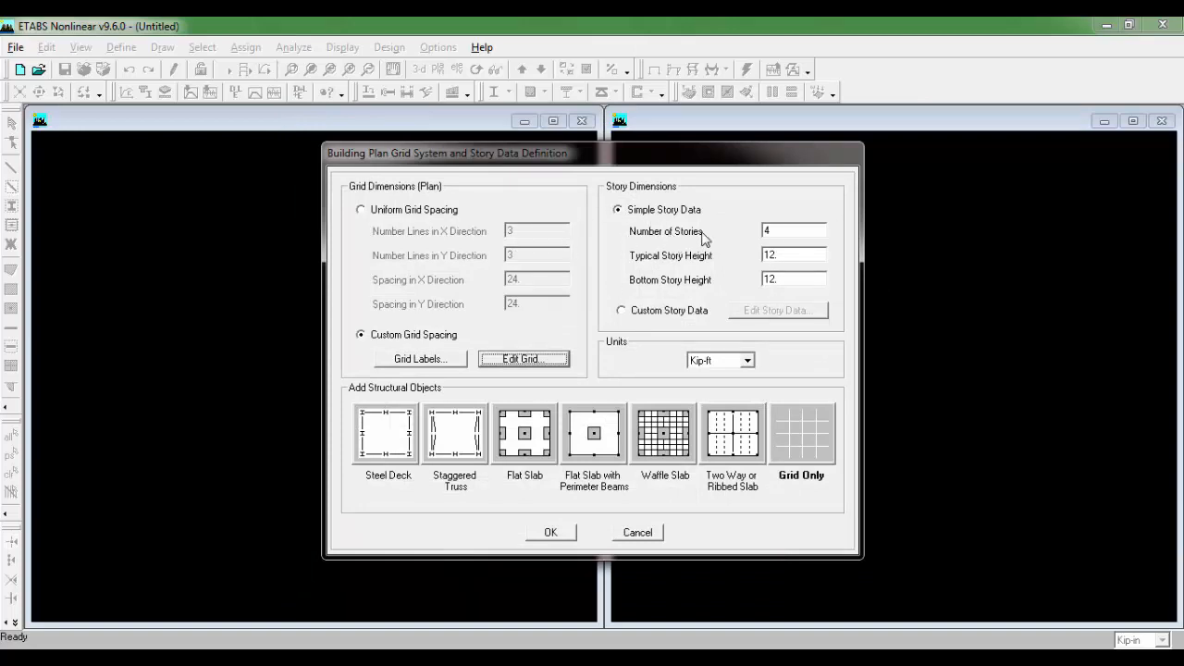
Step: Using the elevation sketch, define 2 stories with a typical height of 10 ft and a bottom height of 6 ft, and create the grid model
left_click(268, 655)
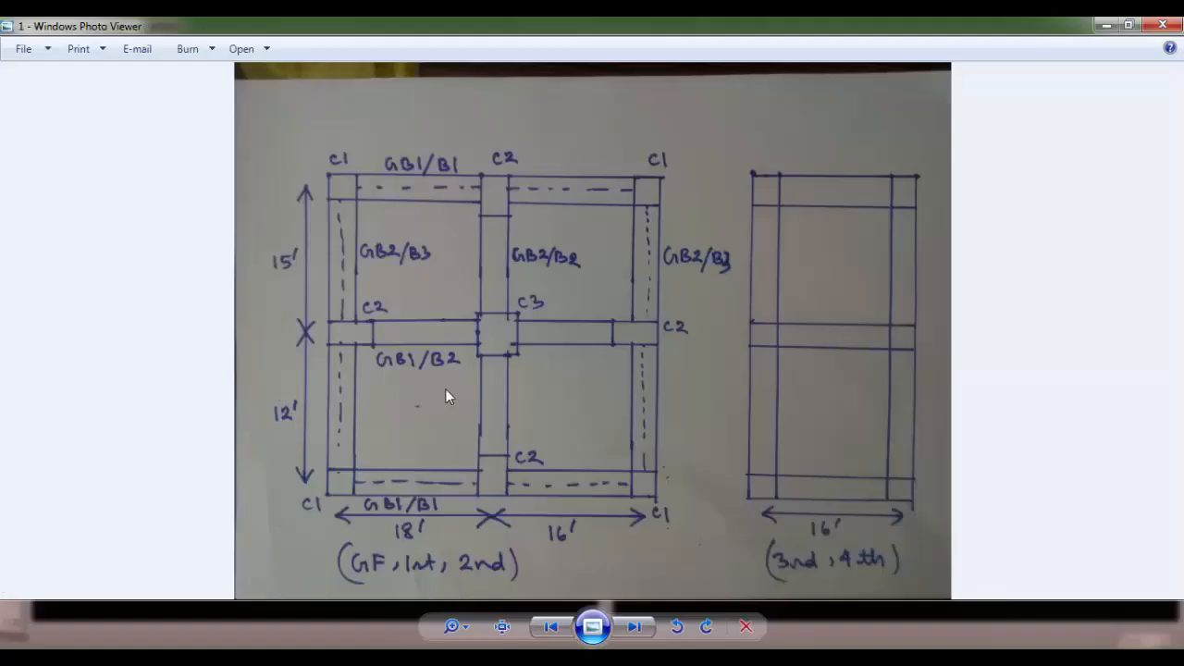
scroll(572, 352, "down", 1)
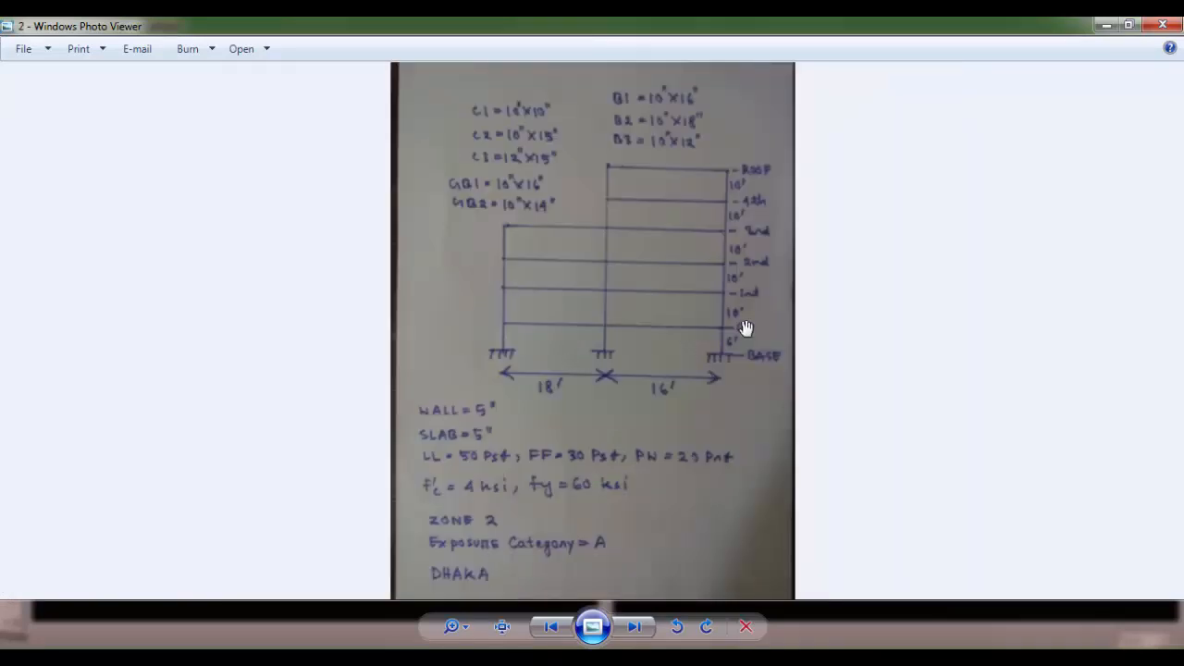
scroll(745, 328, "up", 3, "ctrl")
scroll(679, 428, "down", 1, "ctrl")
scroll(748, 444, "down", 1, "ctrl")
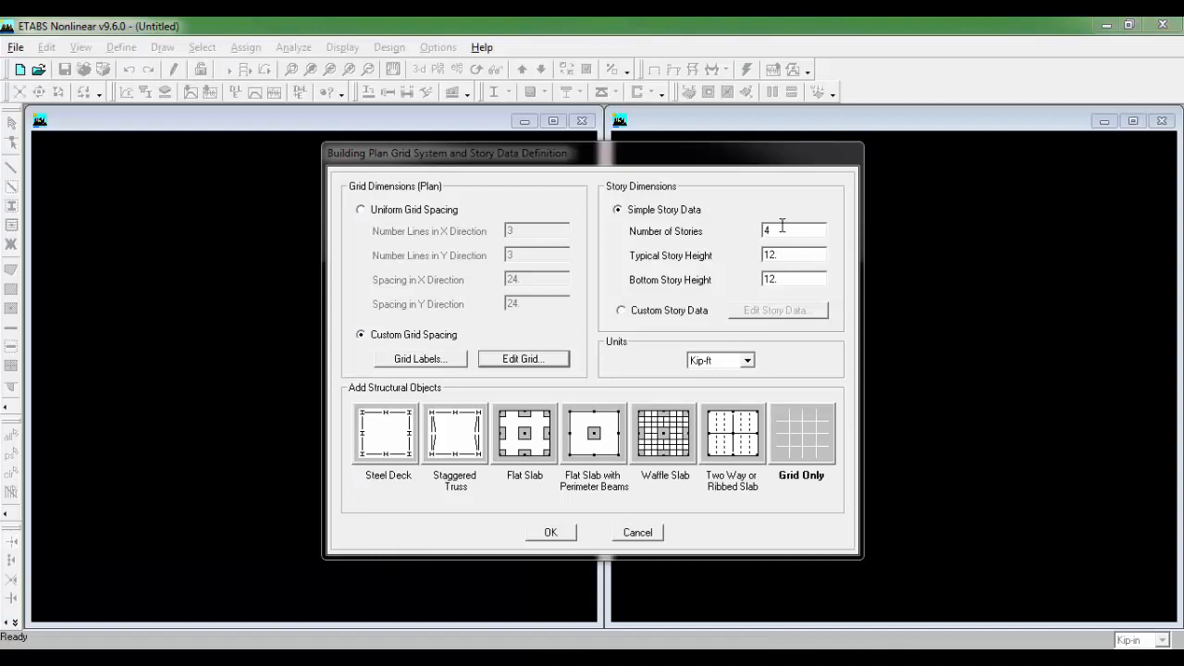
double_click(782, 225)
type("2")
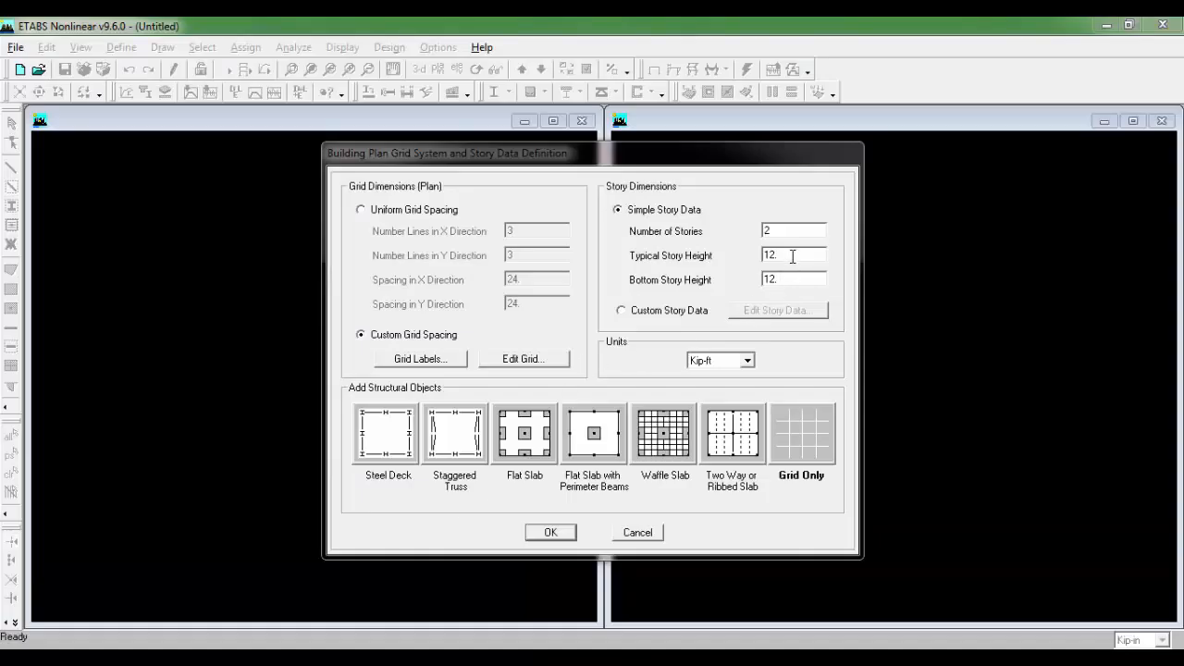
double_click(793, 254)
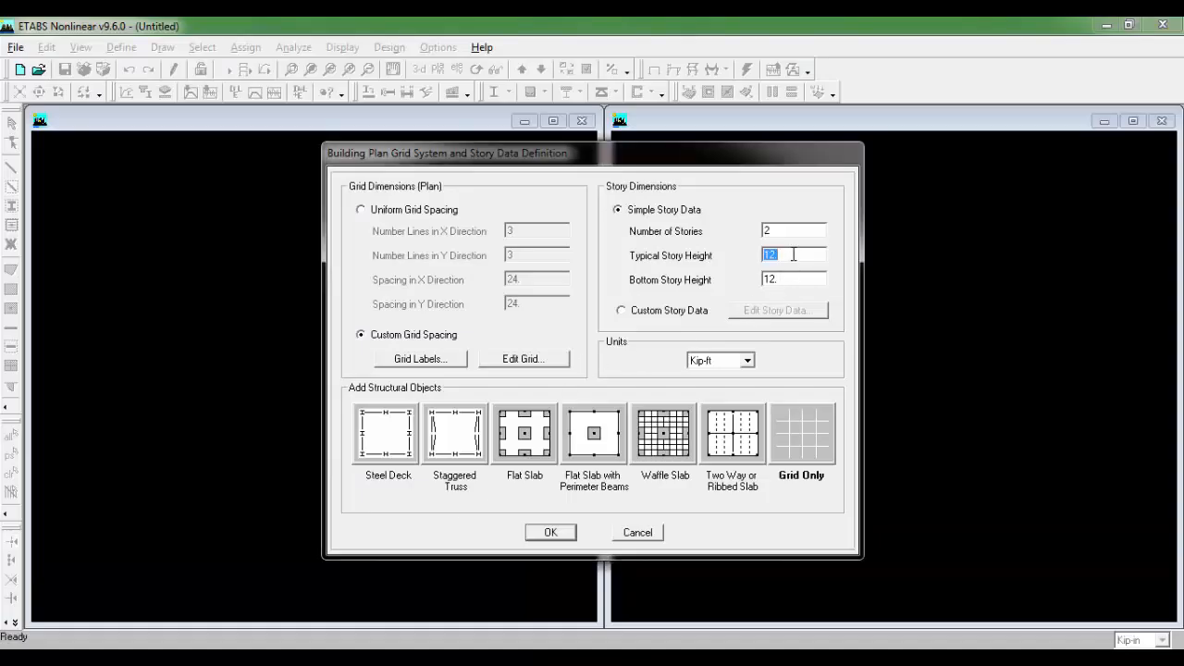
type("10")
double_click(793, 276)
type("6")
left_click(552, 535)
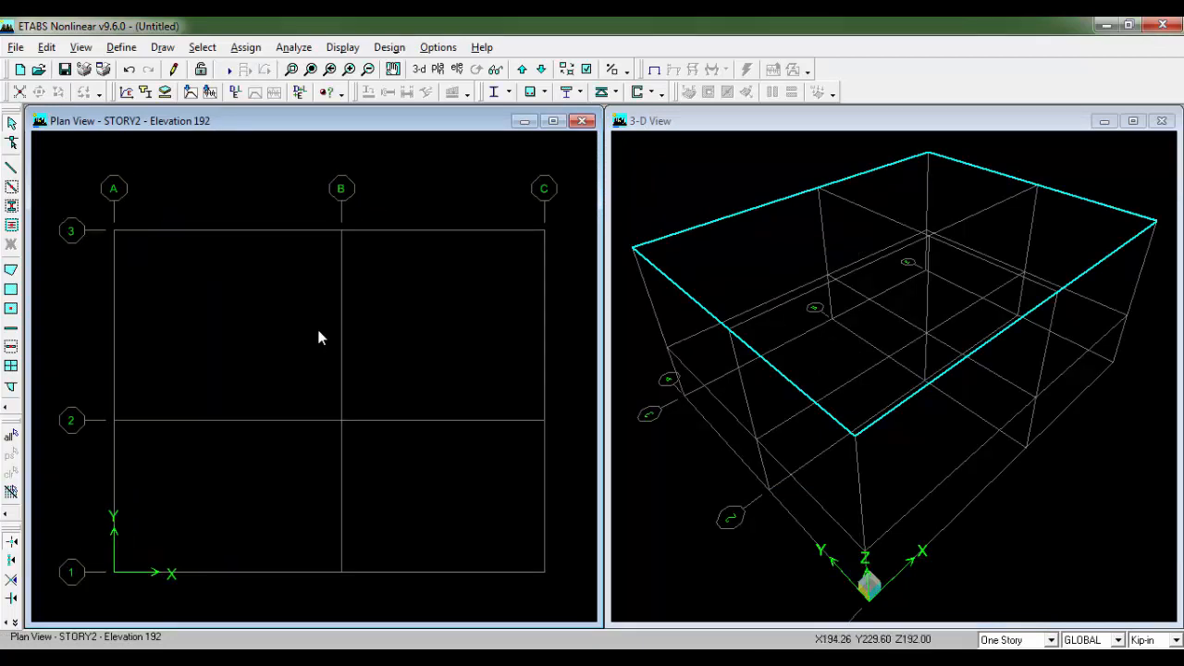
Step: In the story data, rename STORY1 to GF and STORY2 to S1 following the level names in the elevation sketch
right_click(171, 175)
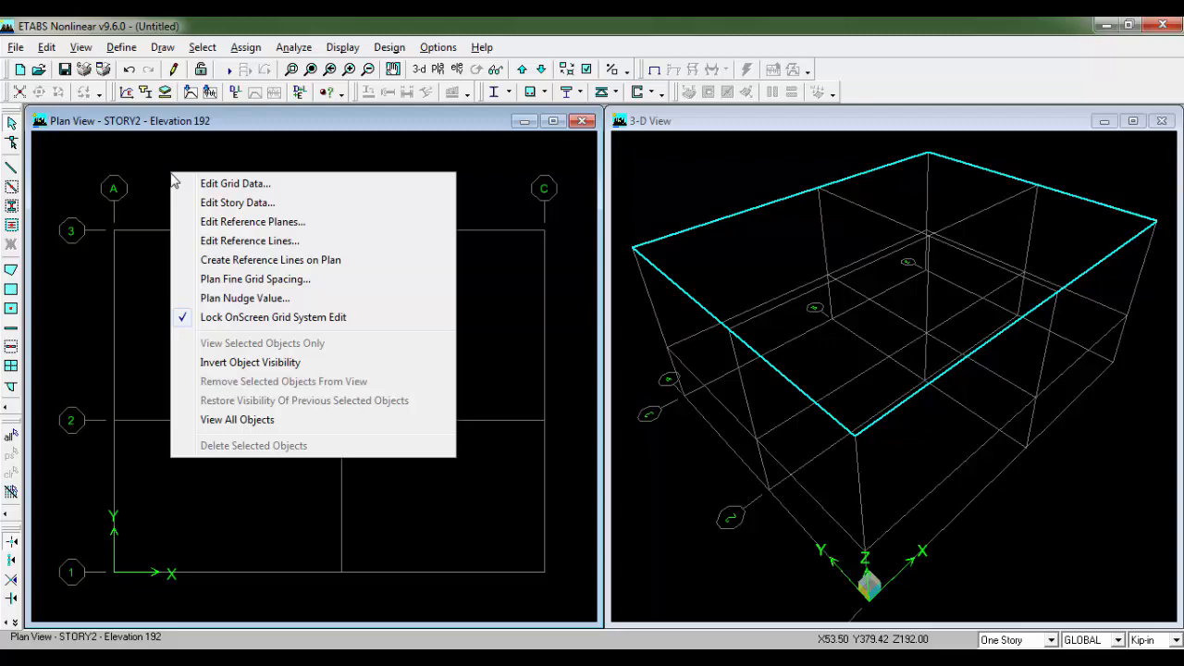
left_click(298, 203)
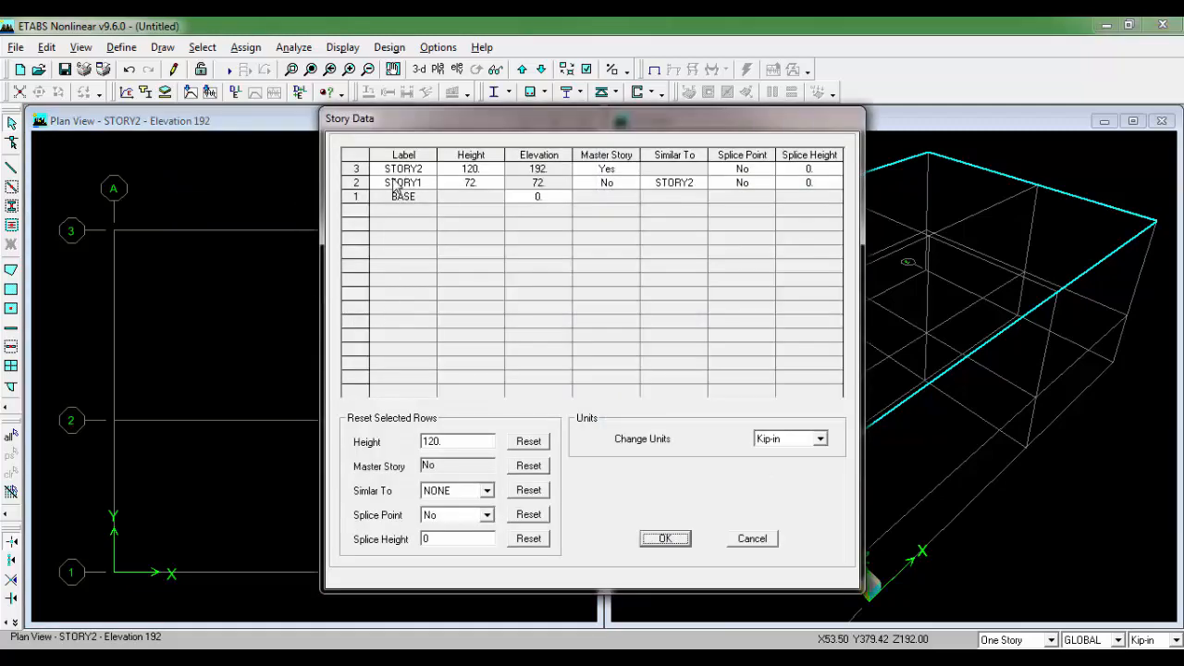
key("alt+Tab")
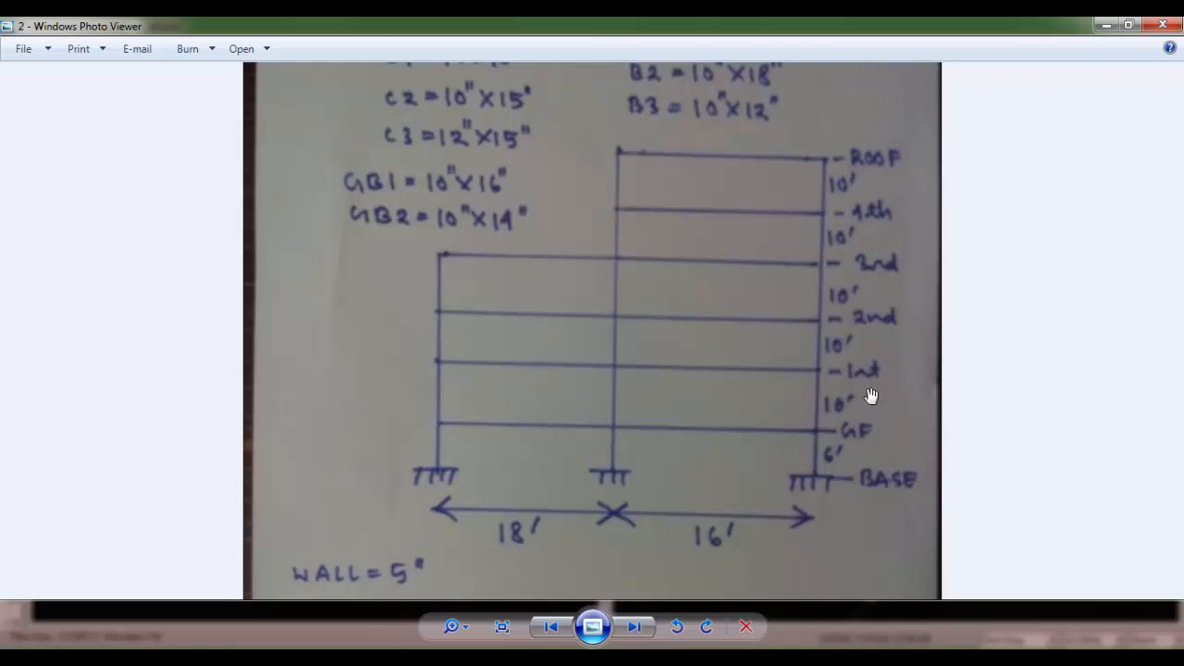
key("alt+Tab")
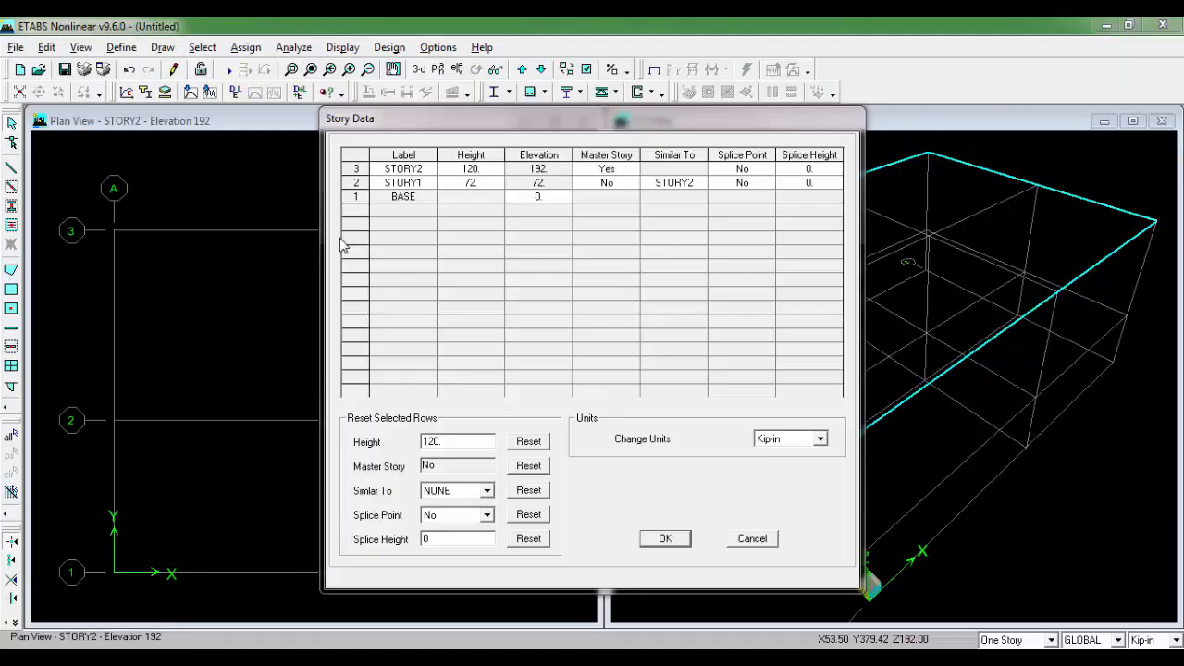
left_click(405, 182)
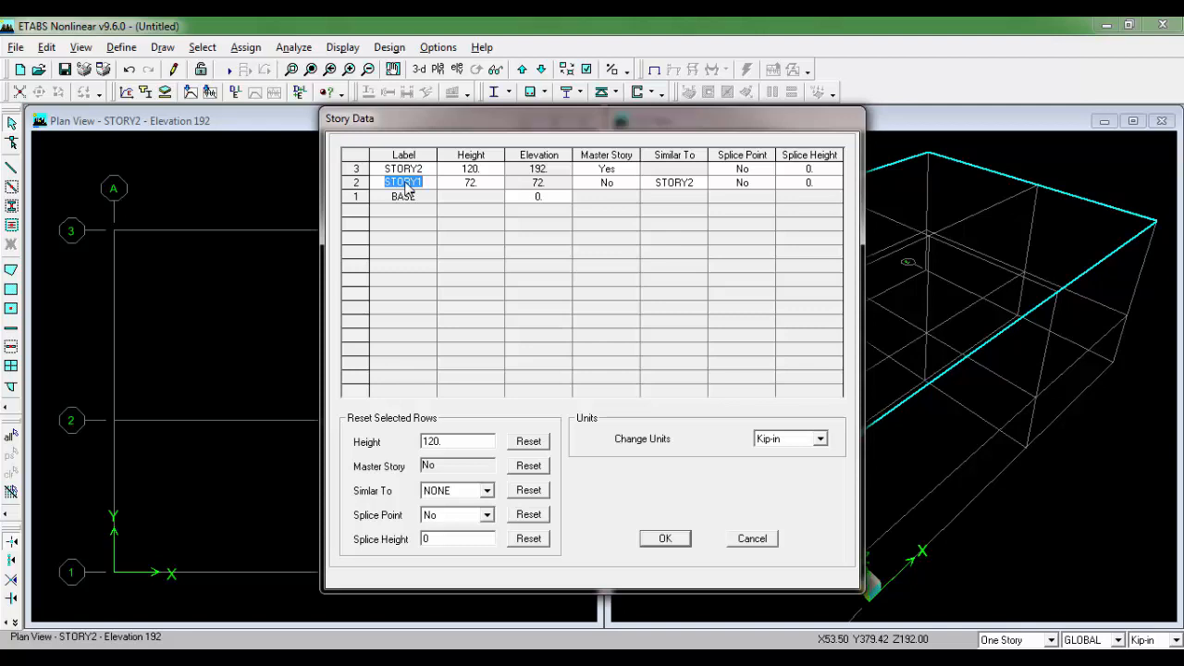
type("GF")
left_click(418, 168)
type("S1")
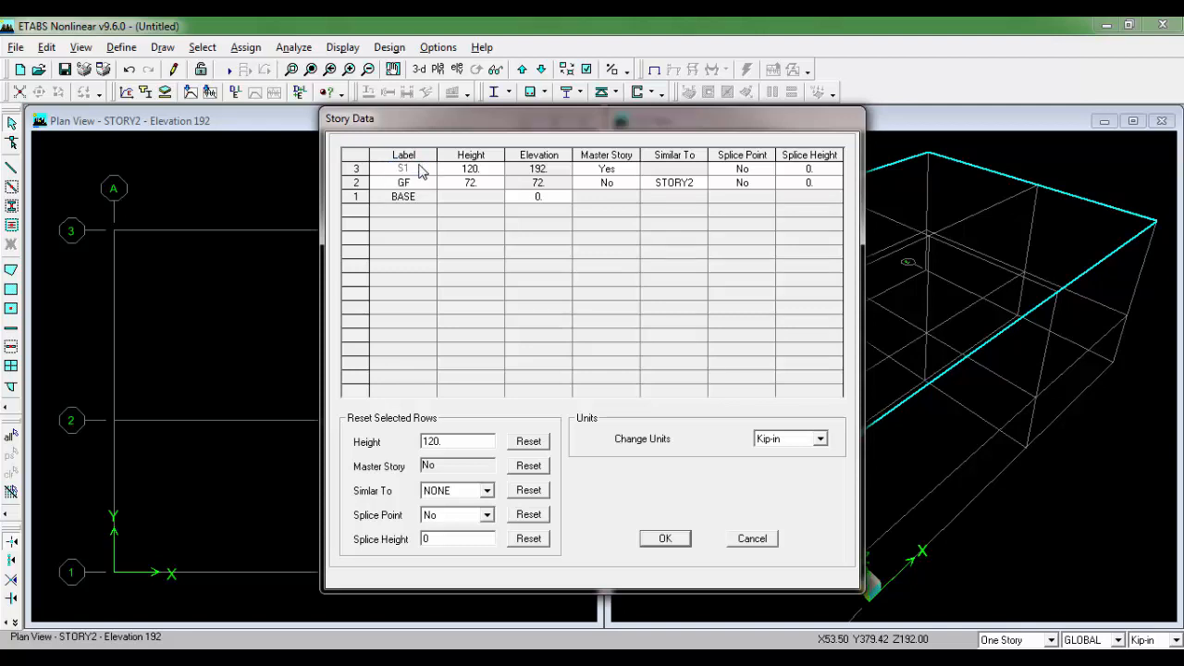
left_click(680, 538)
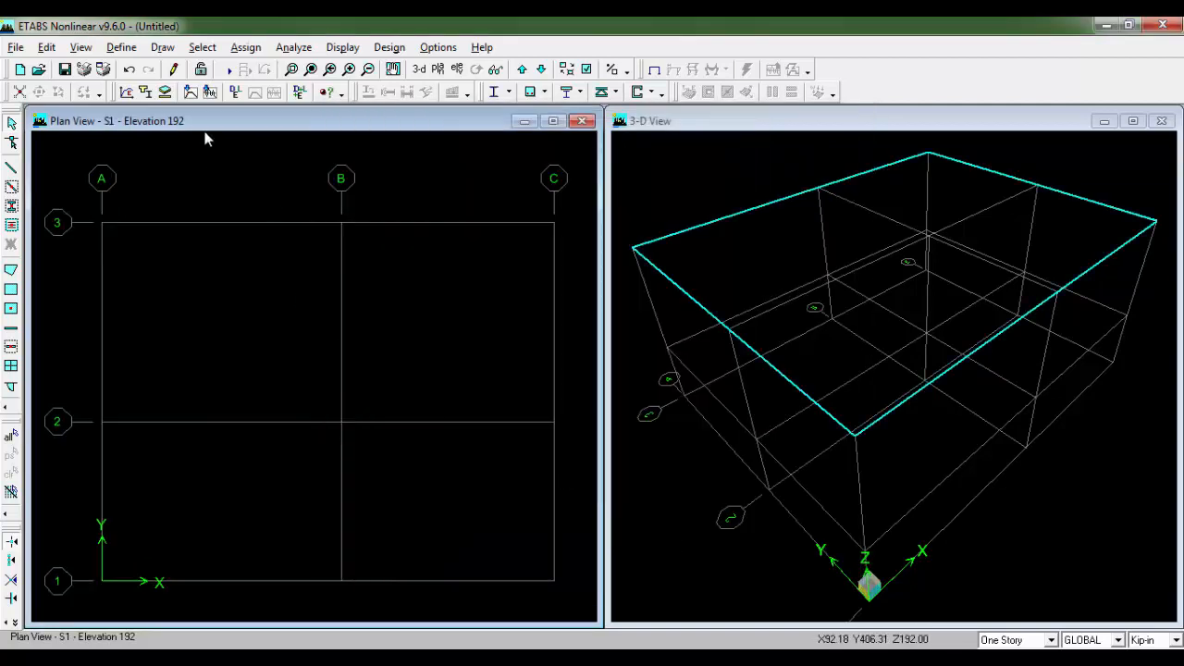
scroll(221, 222, "down", 1)
scroll(220, 218, "up", 1)
middle_click_drag(219, 220, 222, 228)
scroll(222, 248, "down", 1)
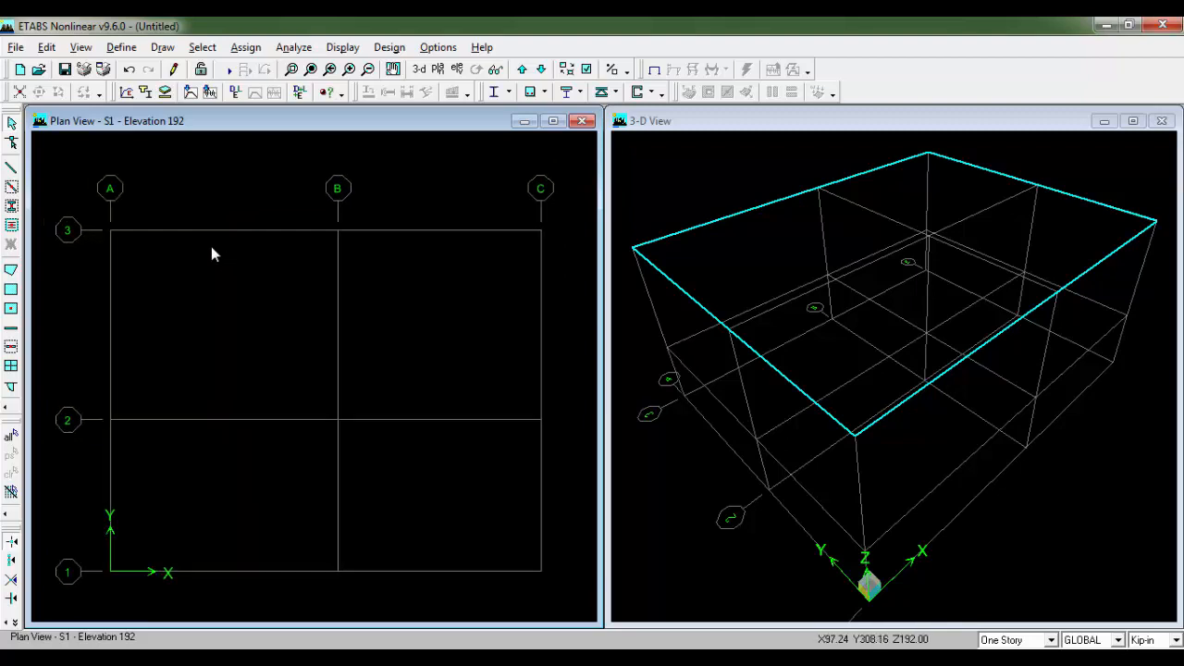
Step: Check the CONC material's concrete strength and reinforcement yield stresses against the sketch notes and accept the material definition
left_click(121, 47)
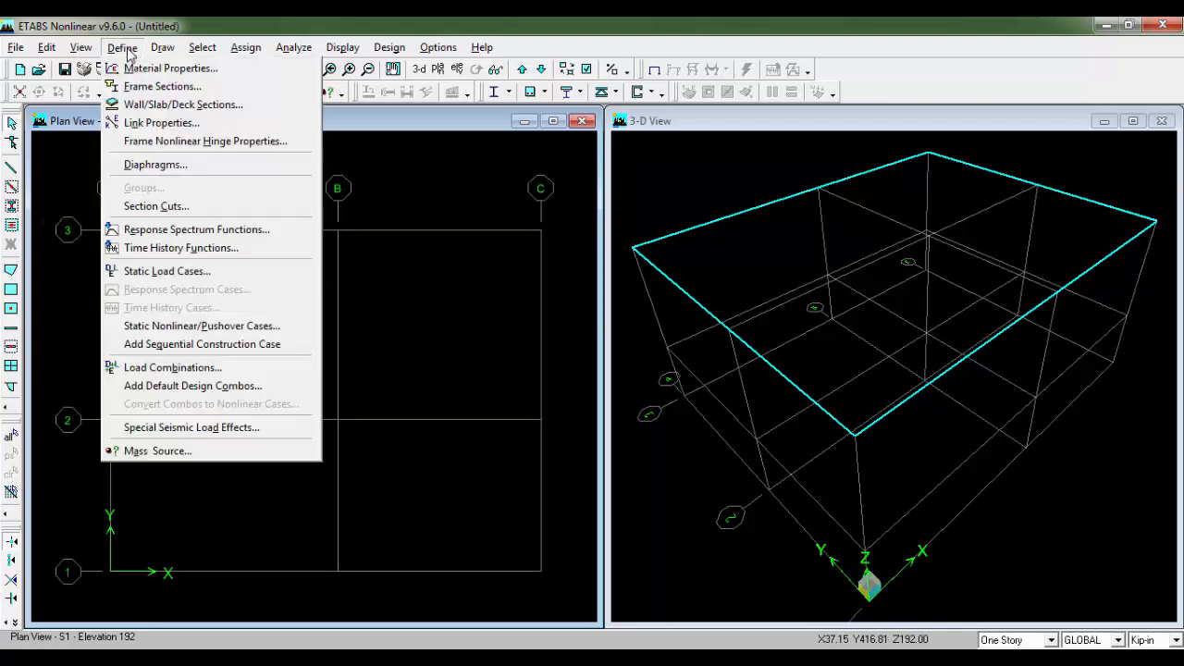
mouse_move(157, 54)
mouse_move(121, 47)
left_click(134, 72)
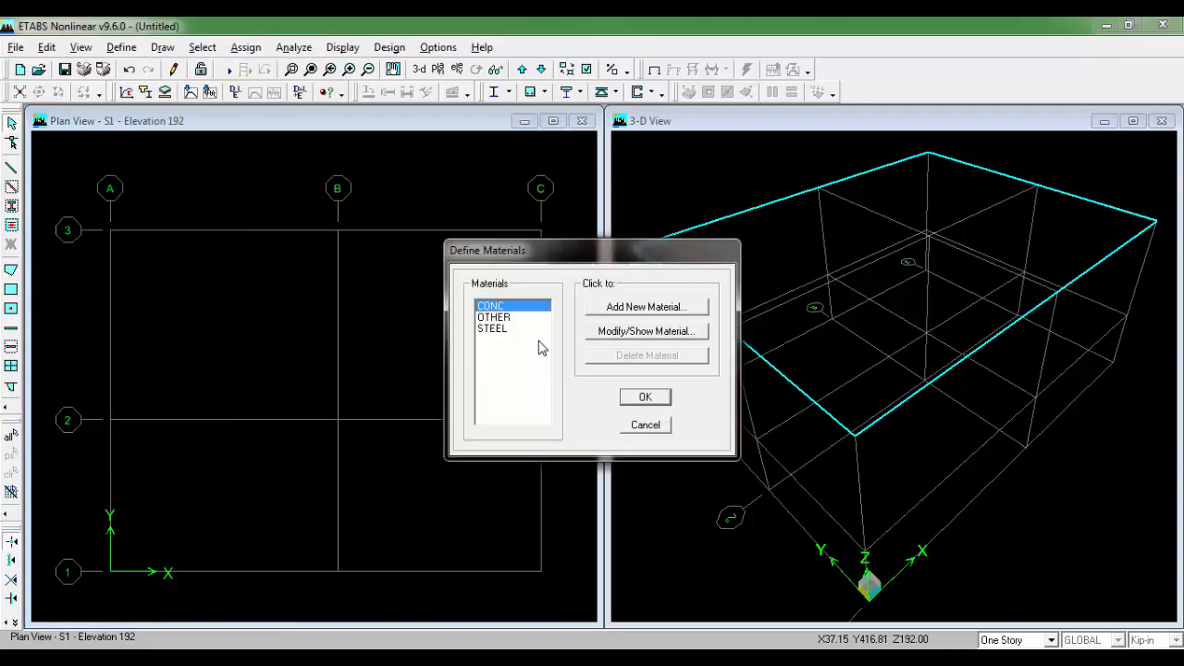
left_click(634, 332)
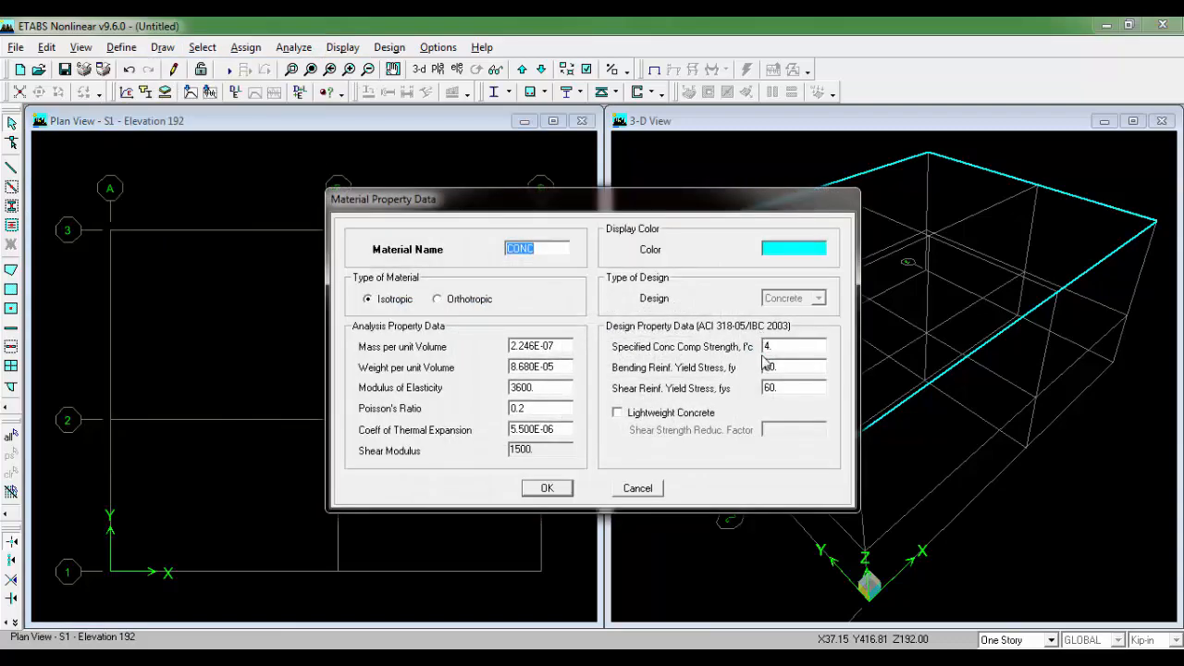
left_click(216, 657)
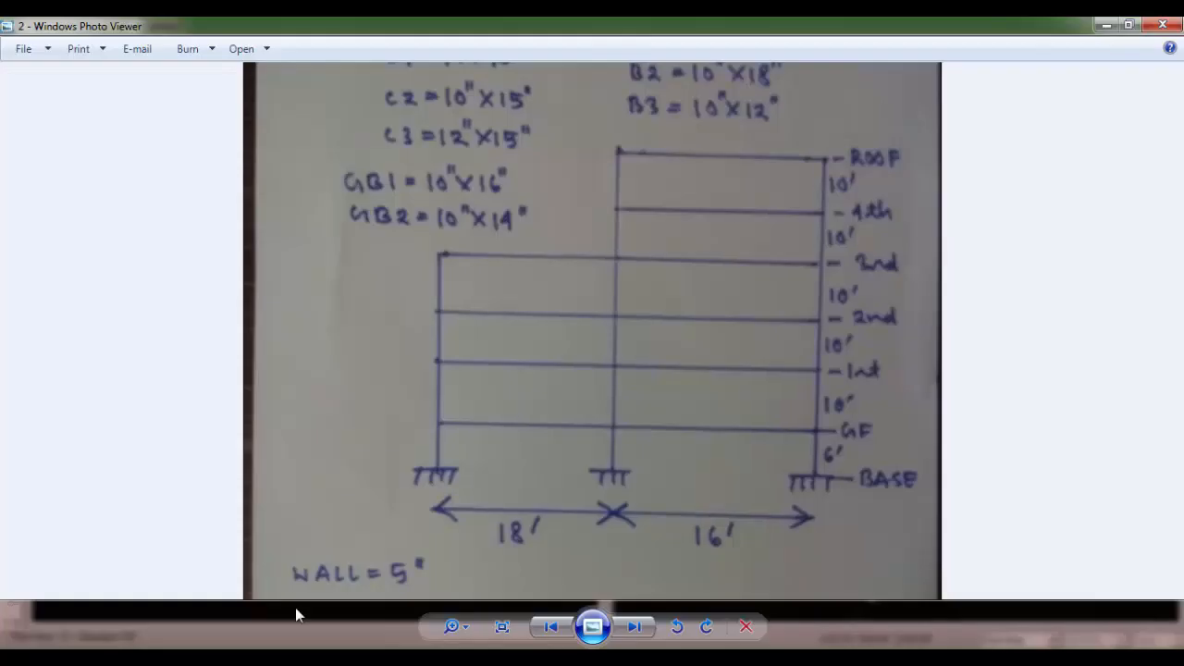
scroll(494, 512, "down", 3)
scroll(494, 512, "up", 2)
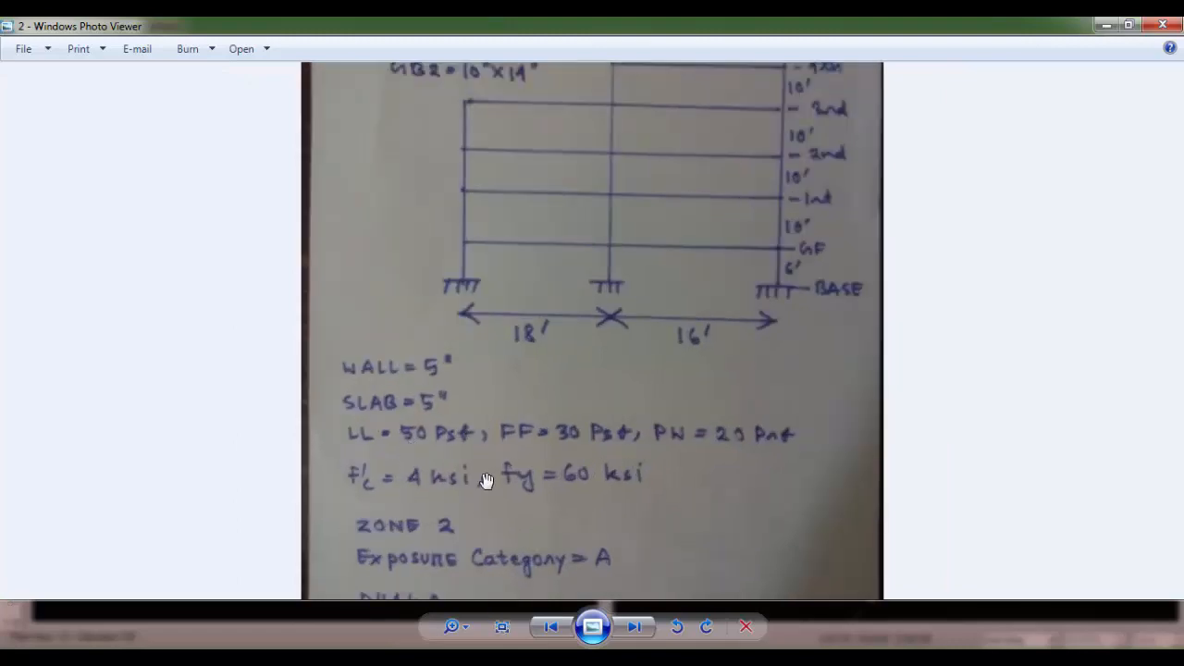
left_click(297, 643)
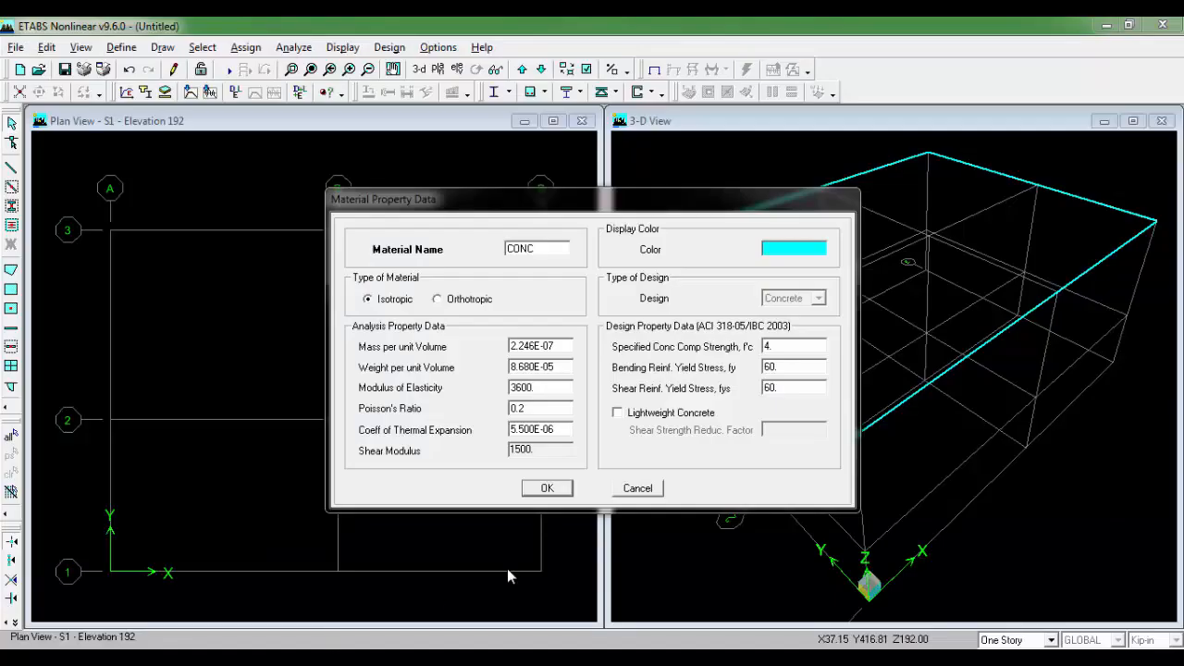
left_click(545, 488)
left_click(652, 397)
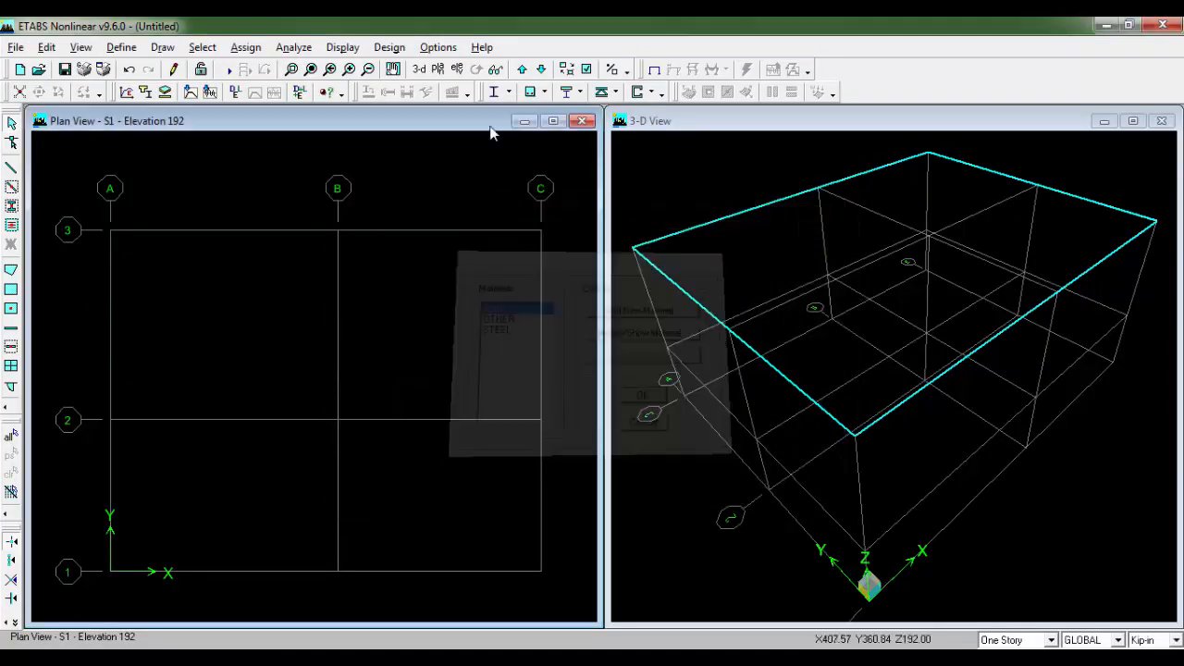
Step: Select the entire list of default frame sections and delete them
left_click(112, 47)
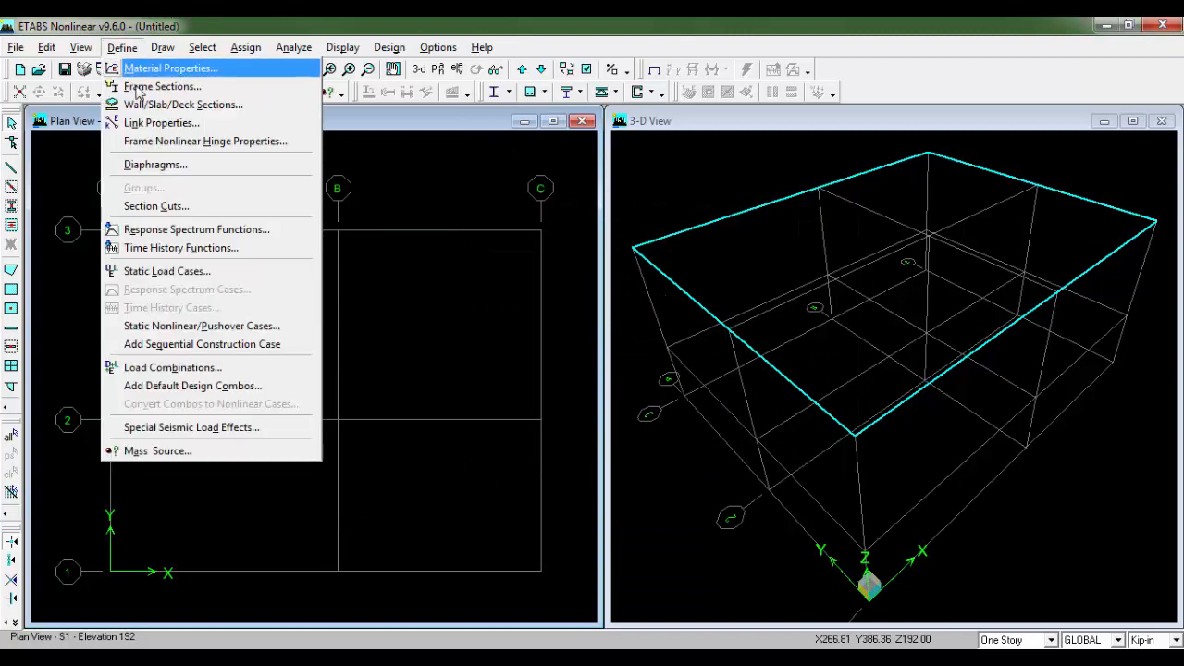
left_click(227, 93)
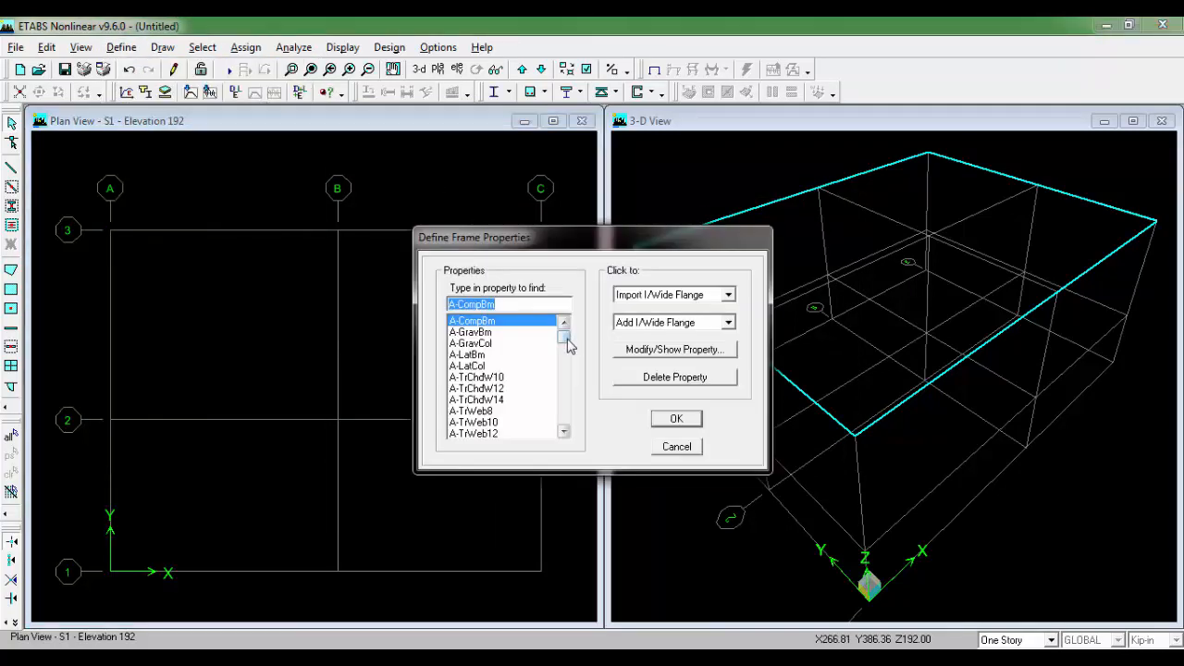
left_click_drag(562, 322, 563, 418)
left_click(504, 434)
key("shift+Home")
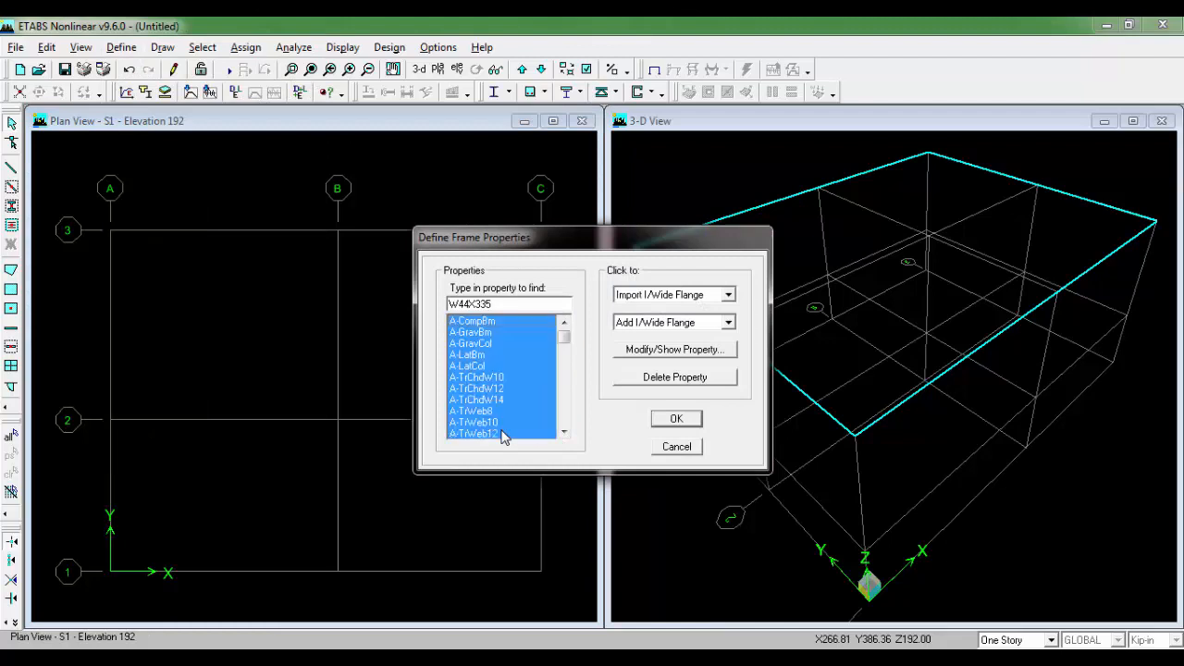
left_click(657, 378)
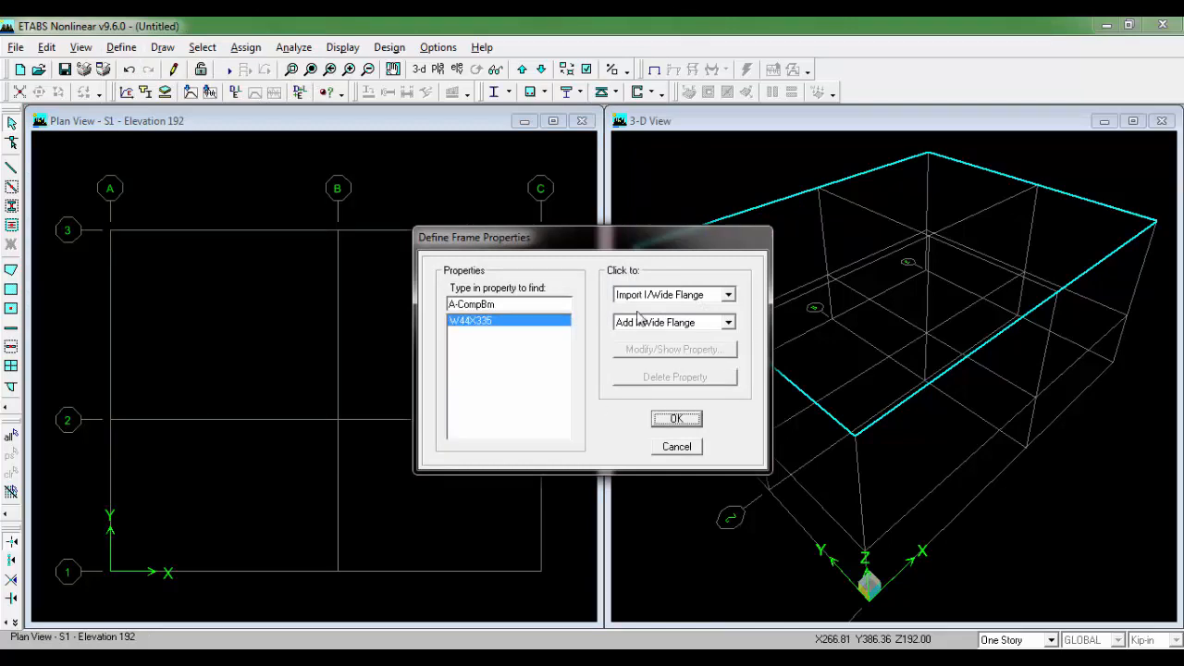
Step: Consult the member sizes in the sketch and add a rectangular frame section named C1 with CONC material
left_click(671, 331)
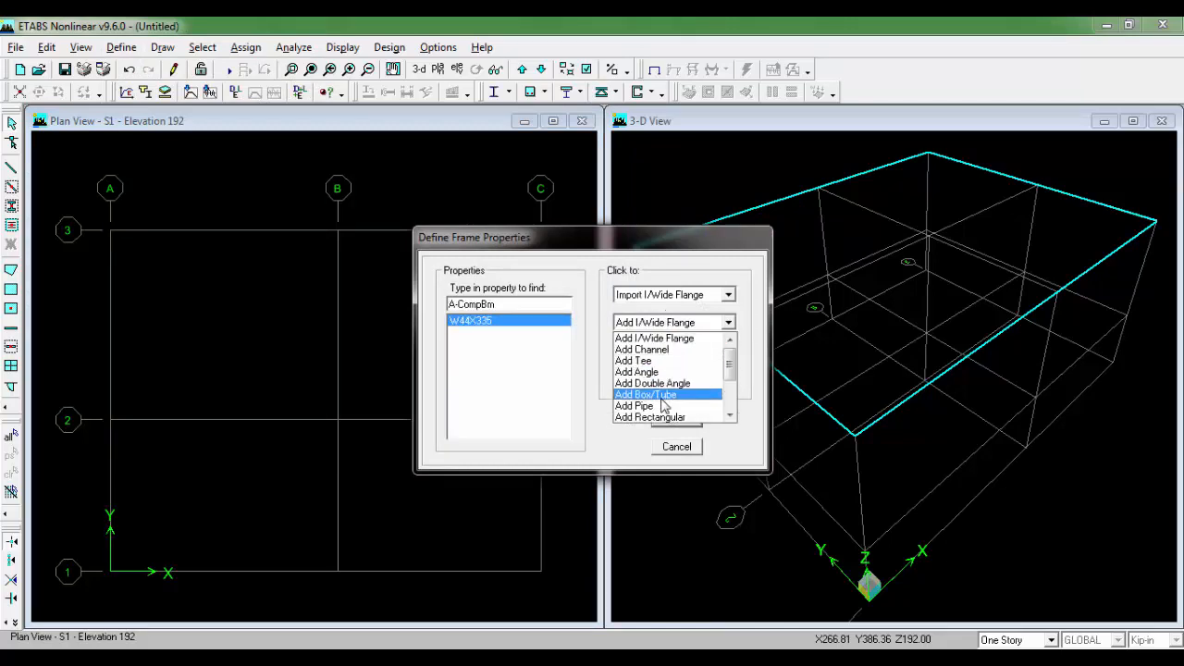
left_click(663, 417)
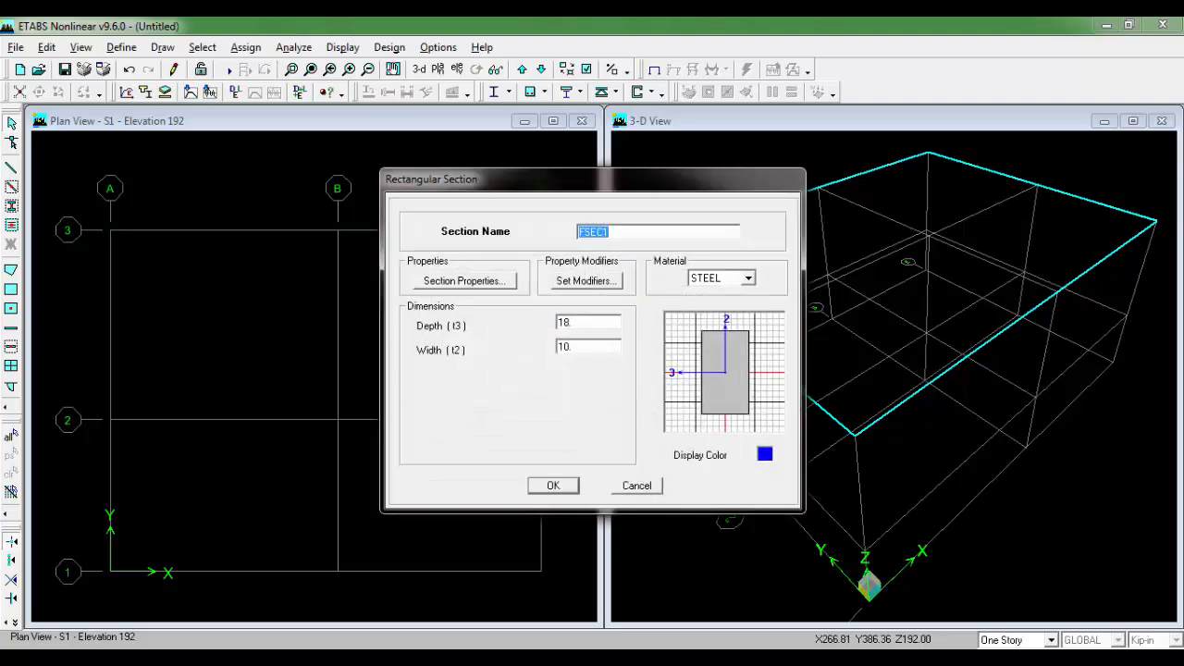
key("alt+Tab")
left_click_drag(545, 150, 540, 517)
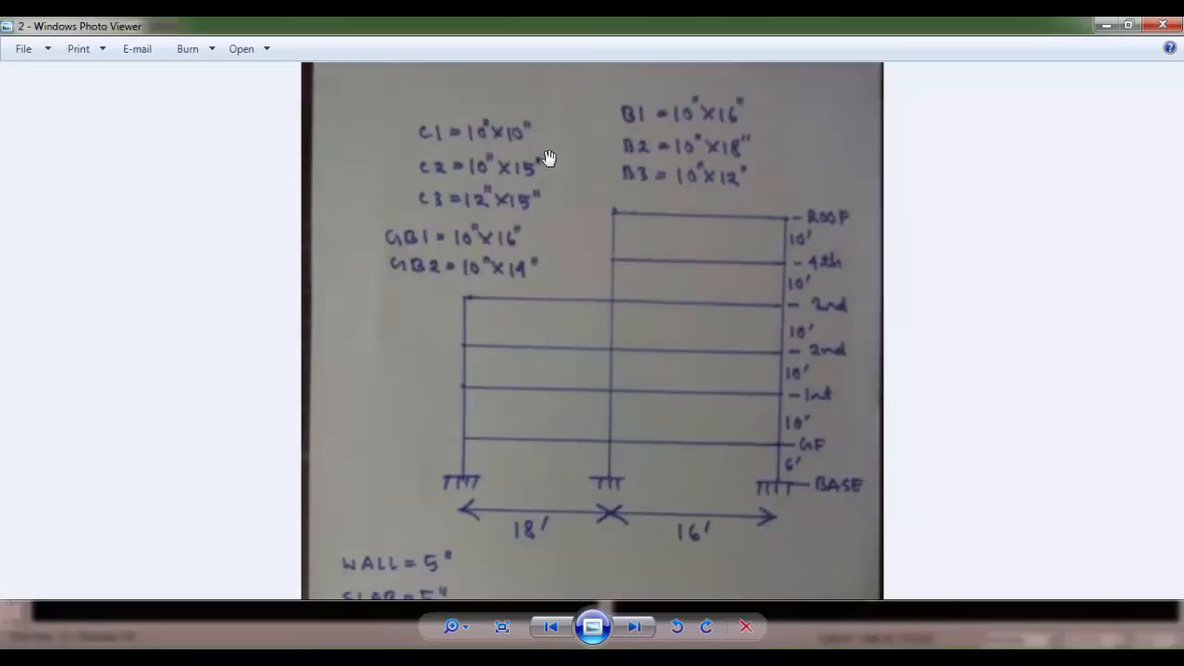
scroll(548, 157, "up", 2)
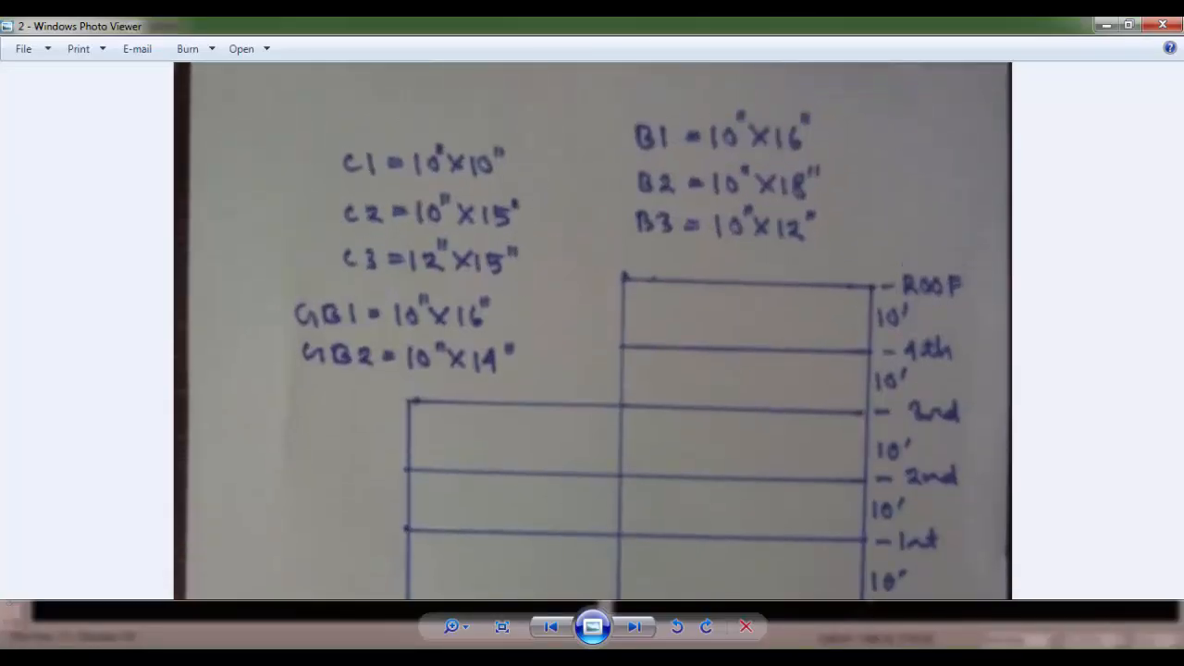
key("alt+Tab")
left_click_drag(608, 235, 569, 229)
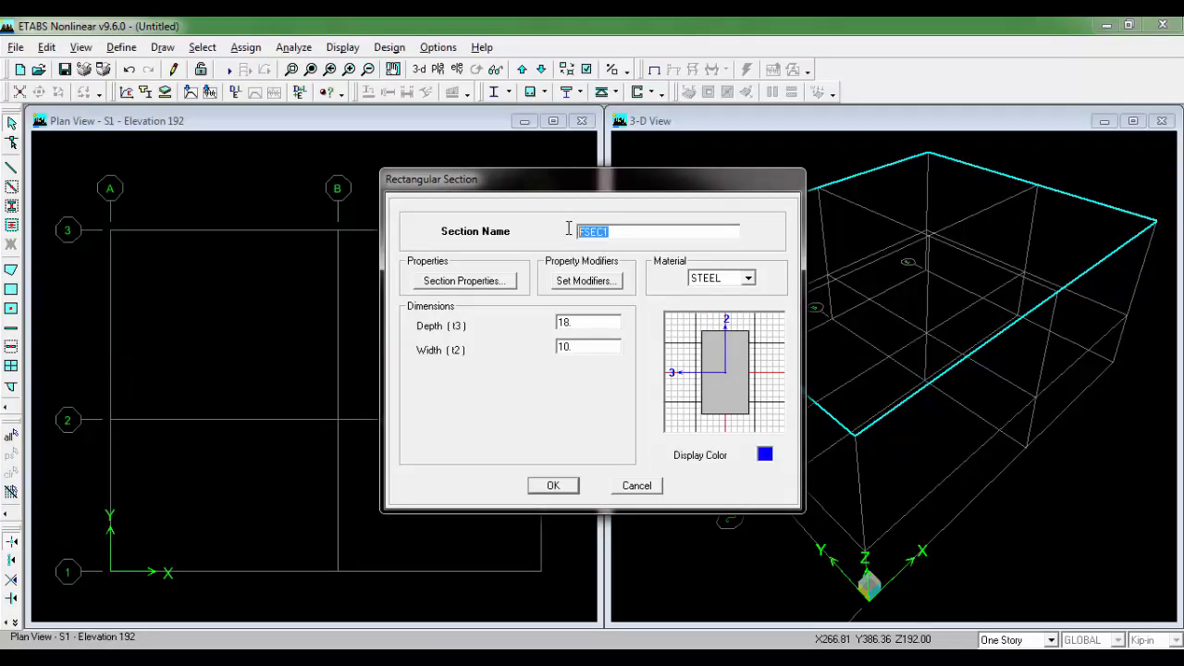
type("C1")
left_click(747, 277)
left_click(719, 292)
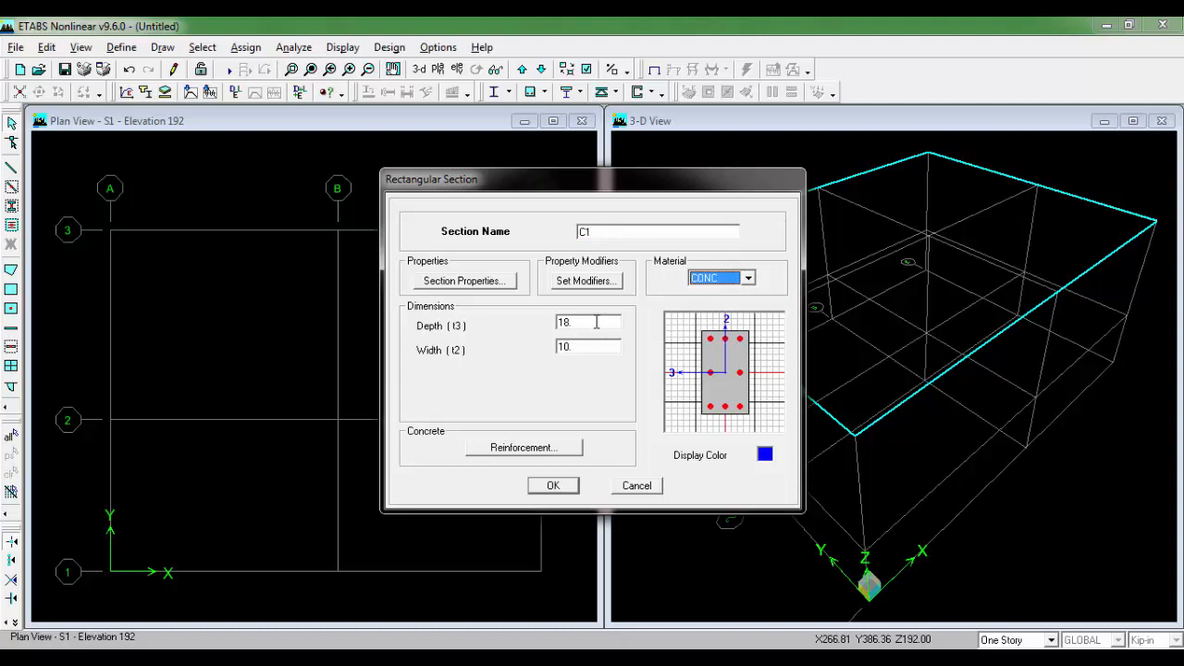
Step: Set C1's depth to 10 in, accept the column reinforcement data, and save the section
double_click(595, 322)
type("10")
left_click(527, 448)
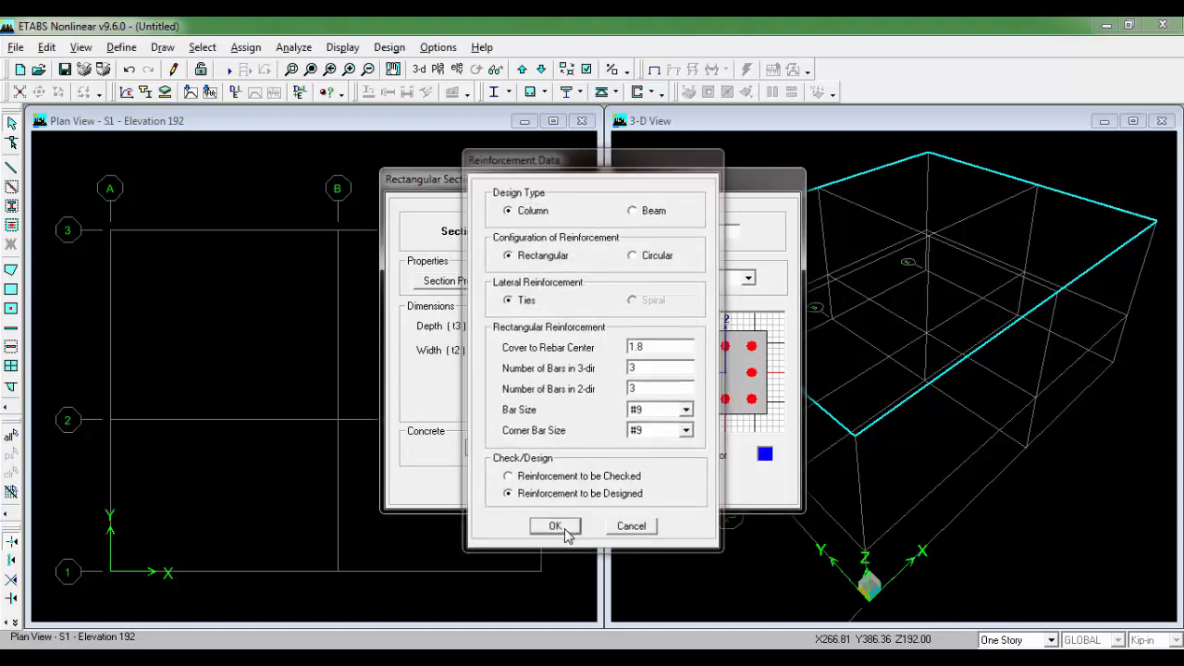
left_click(555, 527)
left_click(566, 485)
Step: Add a second rectangular frame section named C2 with CONC material
left_click(691, 320)
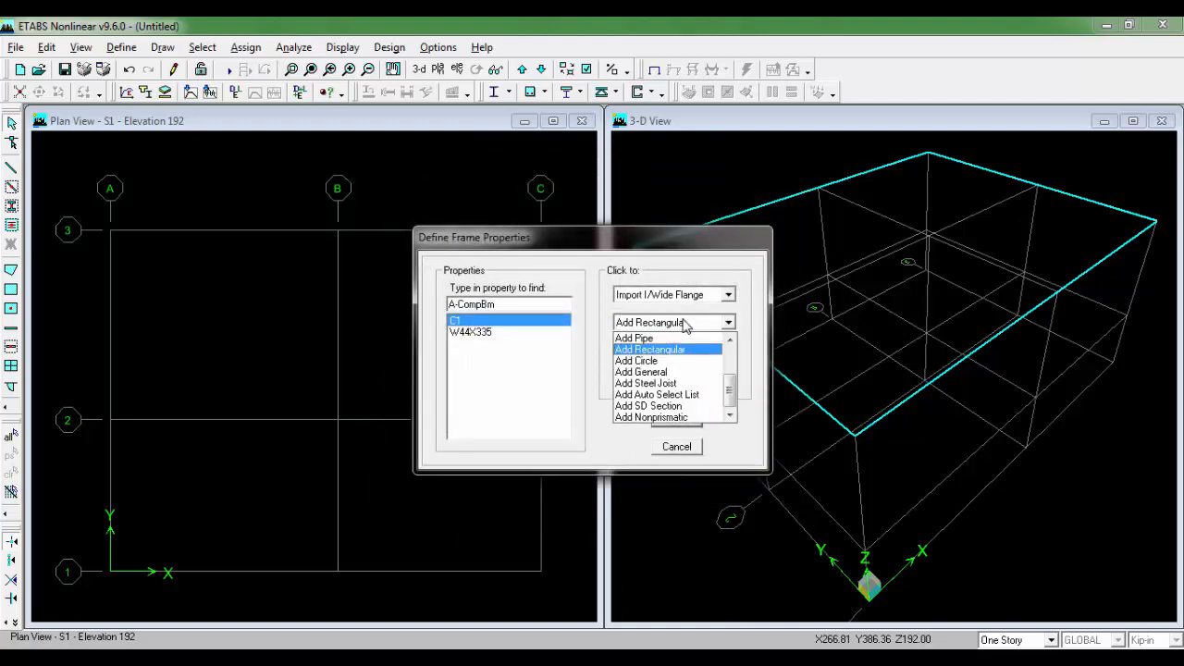
left_click(666, 347)
type("C2")
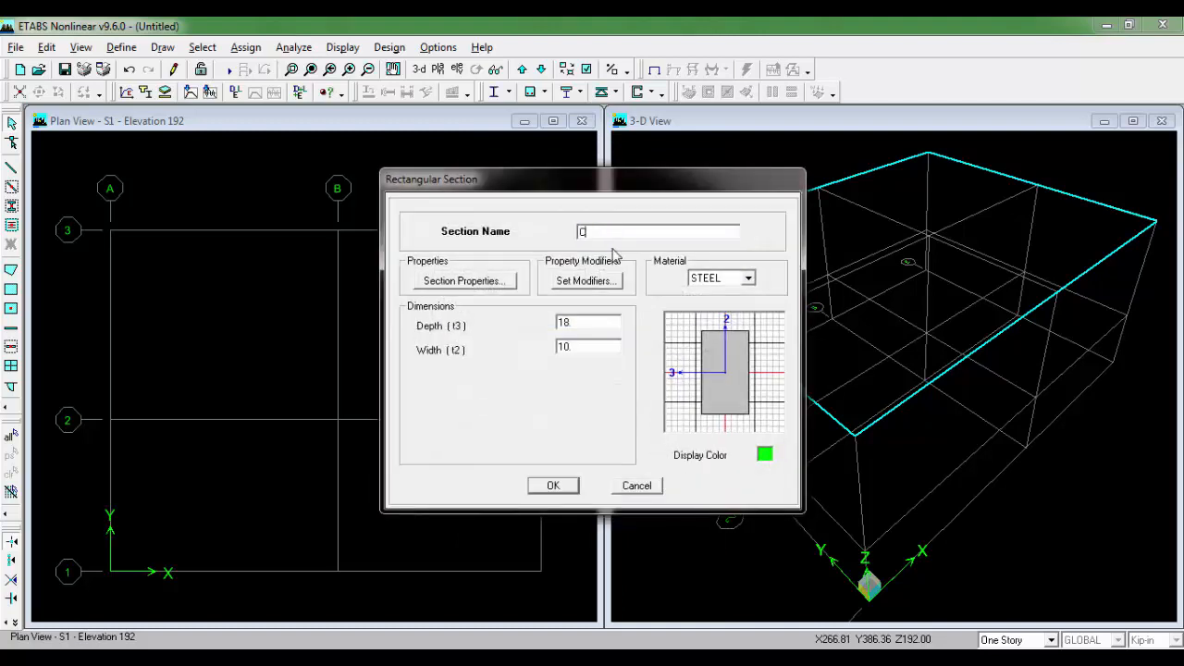
left_click(719, 281)
left_click(705, 293)
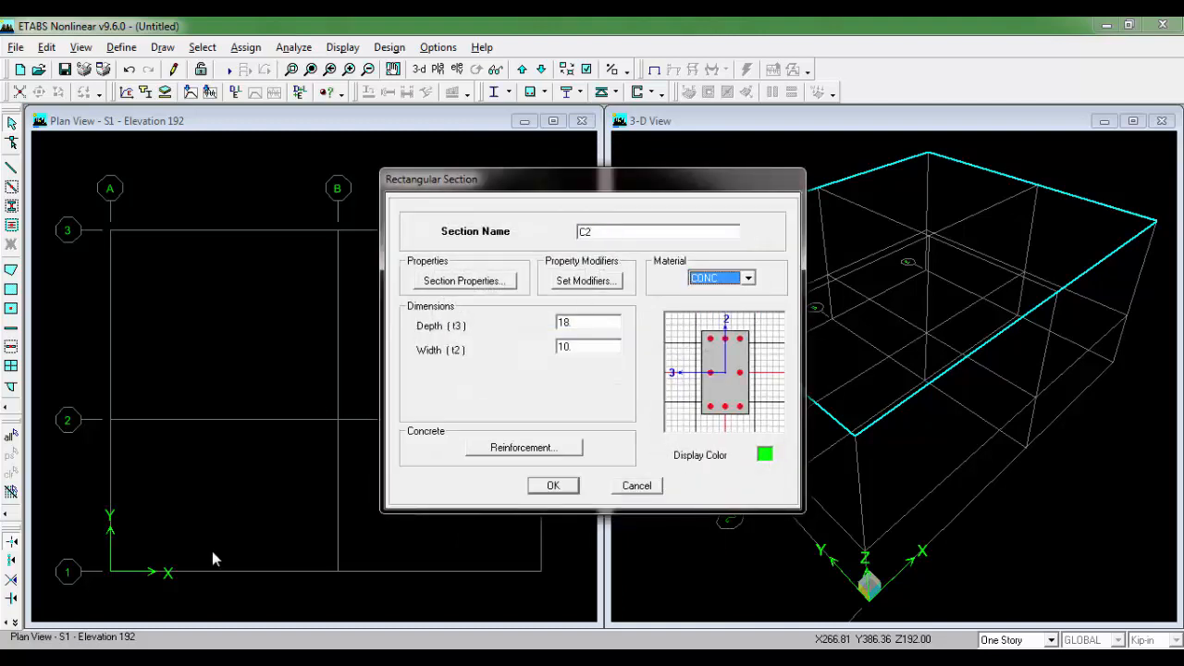
Step: Using the size in the sketch, set C2's depth to 15 in, accept its column reinforcement data, and save the section
key("alt+Tab")
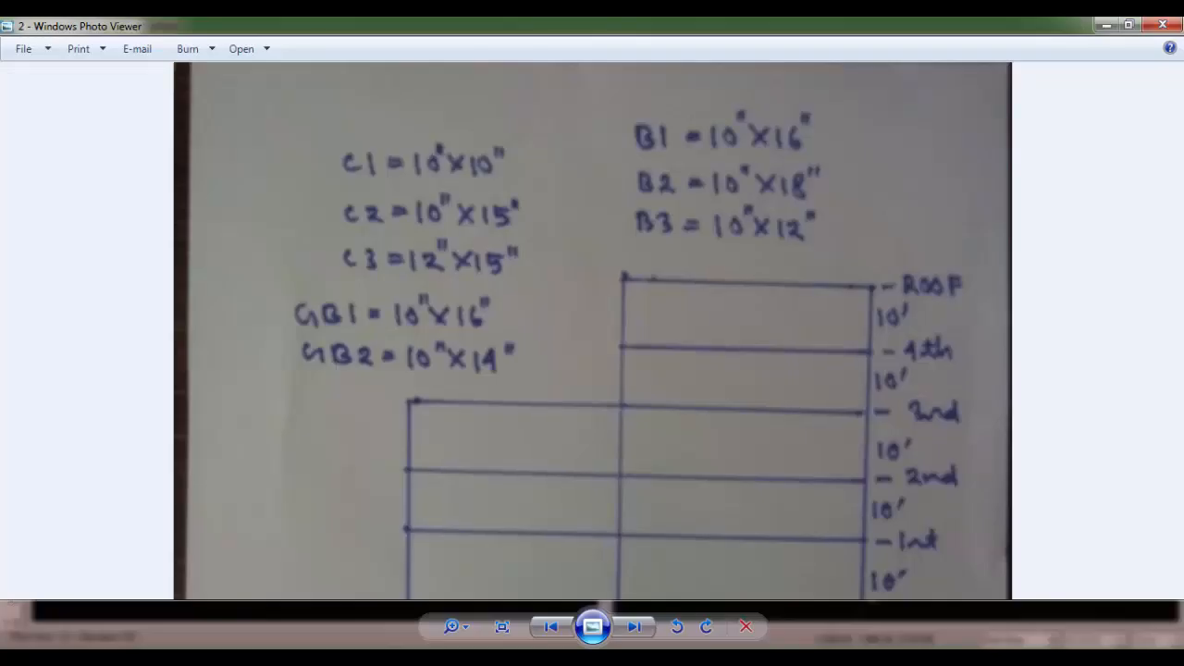
key("alt+Tab")
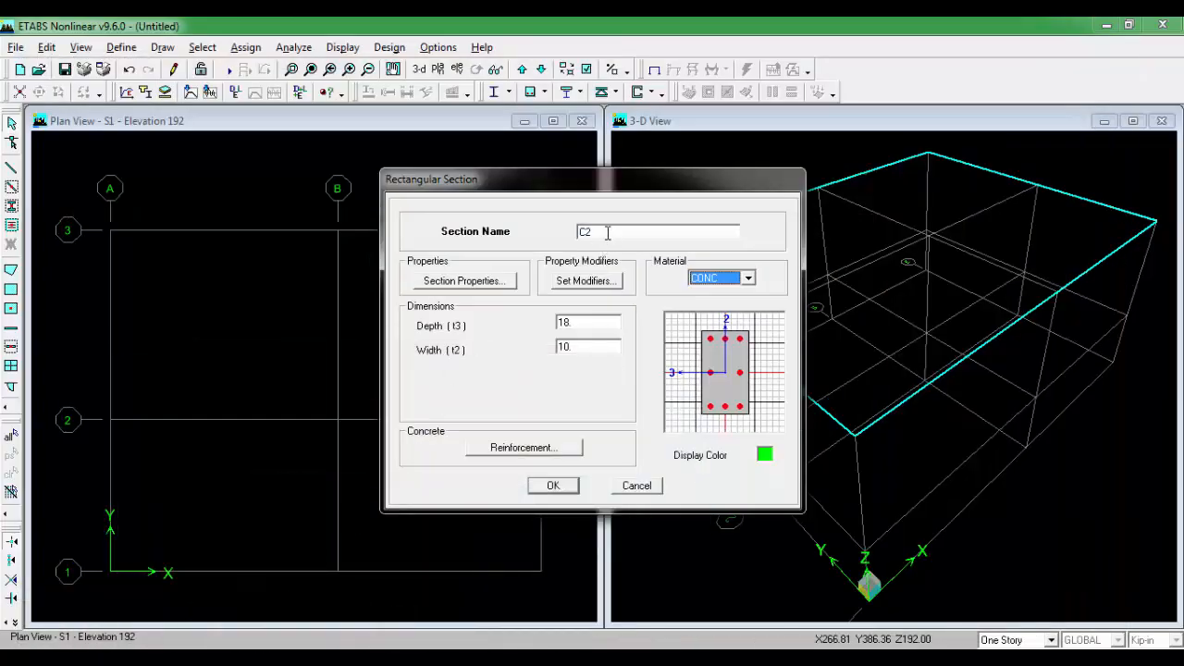
double_click(581, 319)
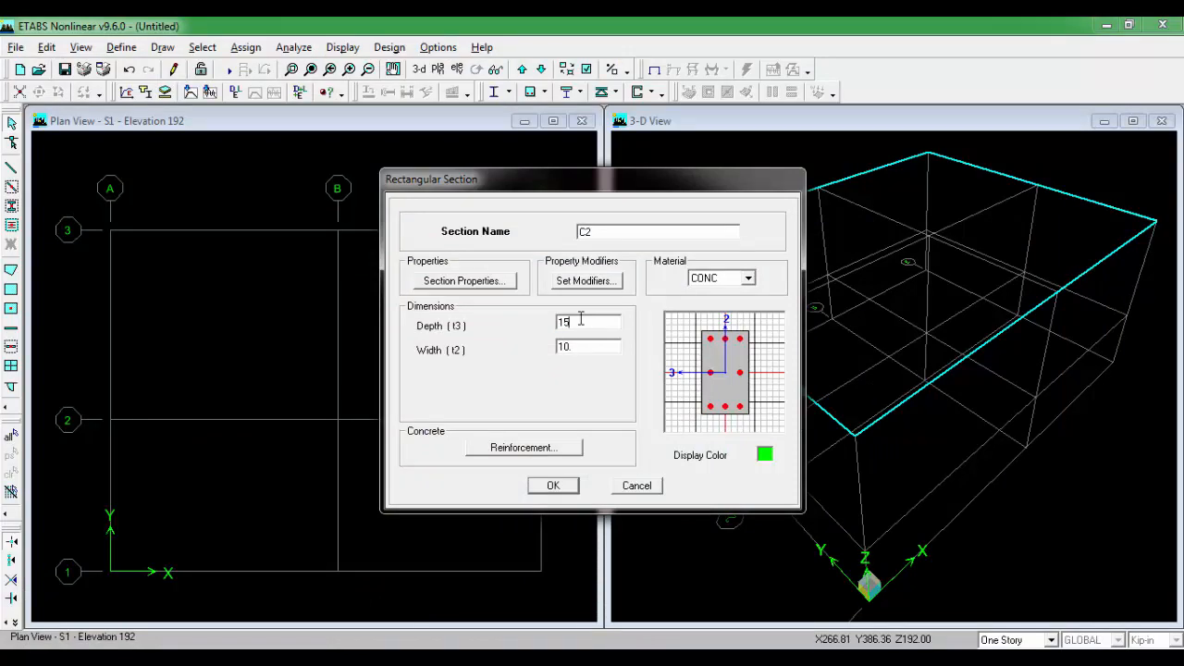
type("15")
left_click(521, 446)
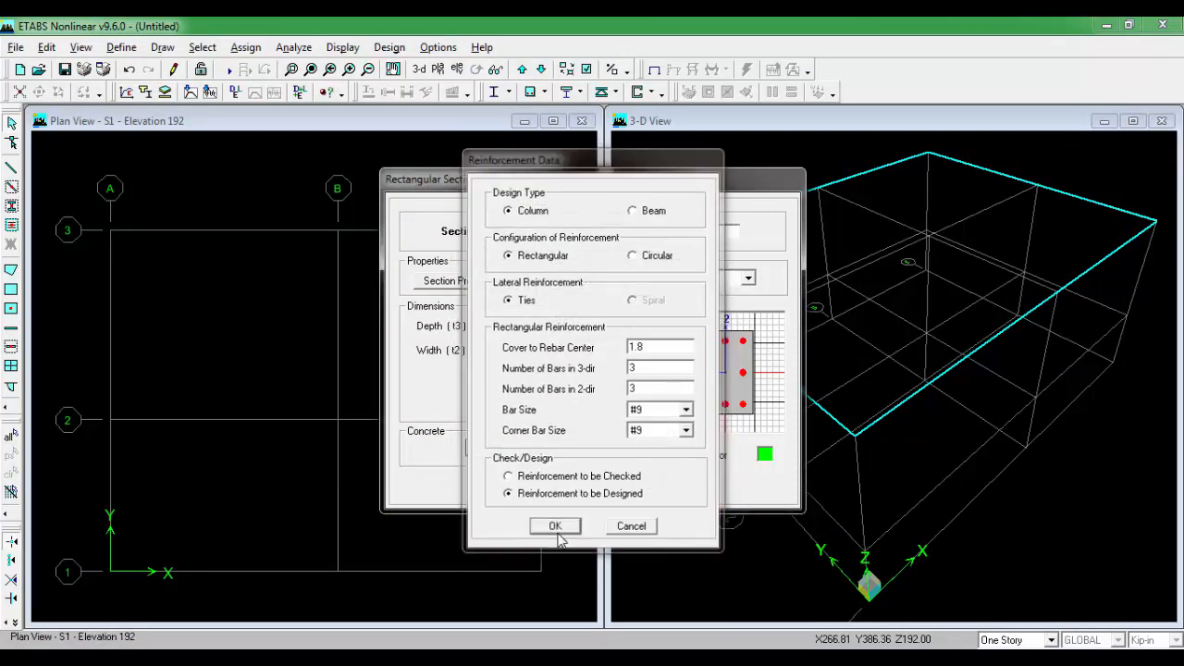
left_click(555, 525)
left_click(561, 487)
Step: Add a rectangular frame section named C3 with CONC material
left_click(703, 323)
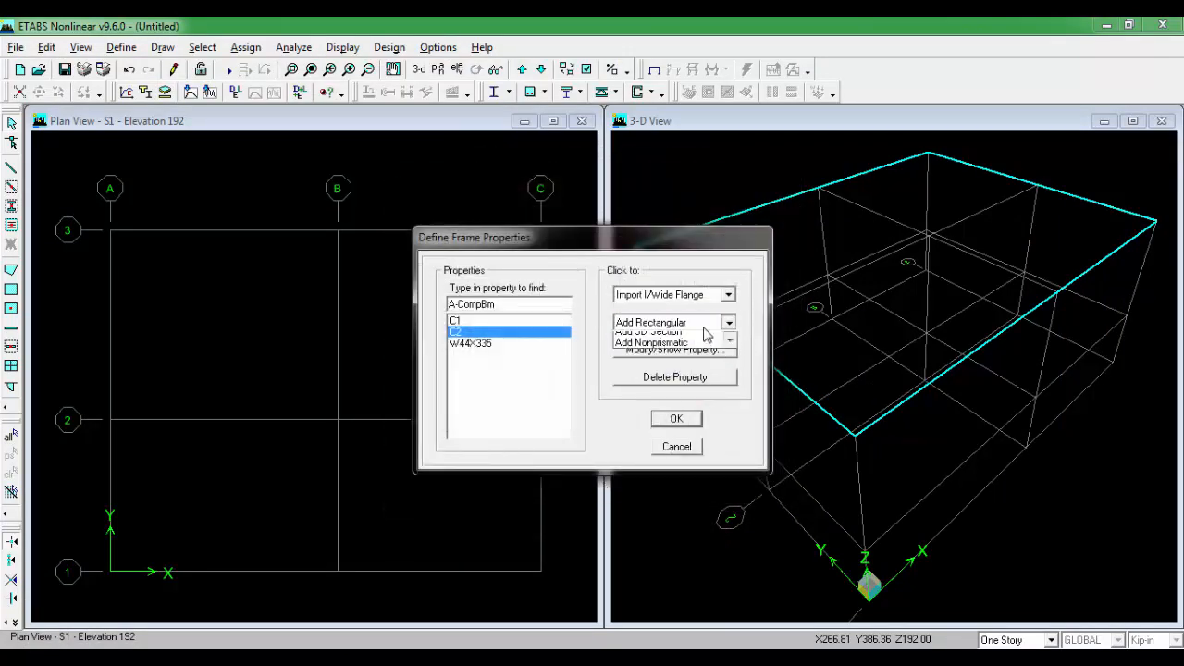
left_click(650, 344)
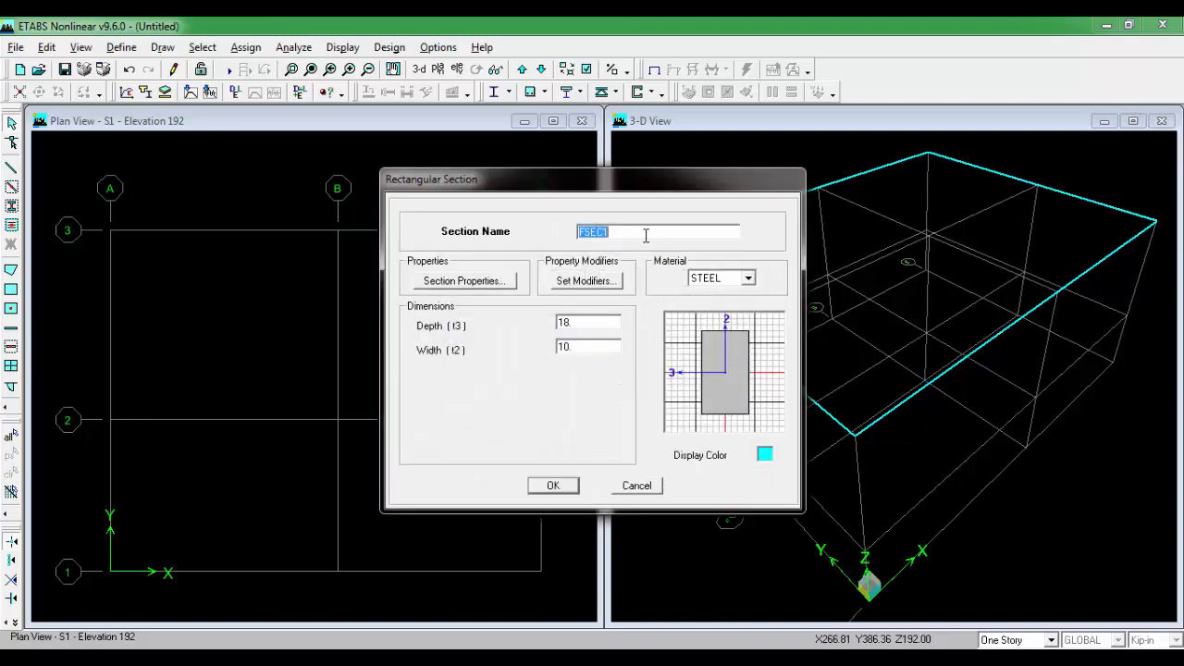
type("C3")
left_click(748, 278)
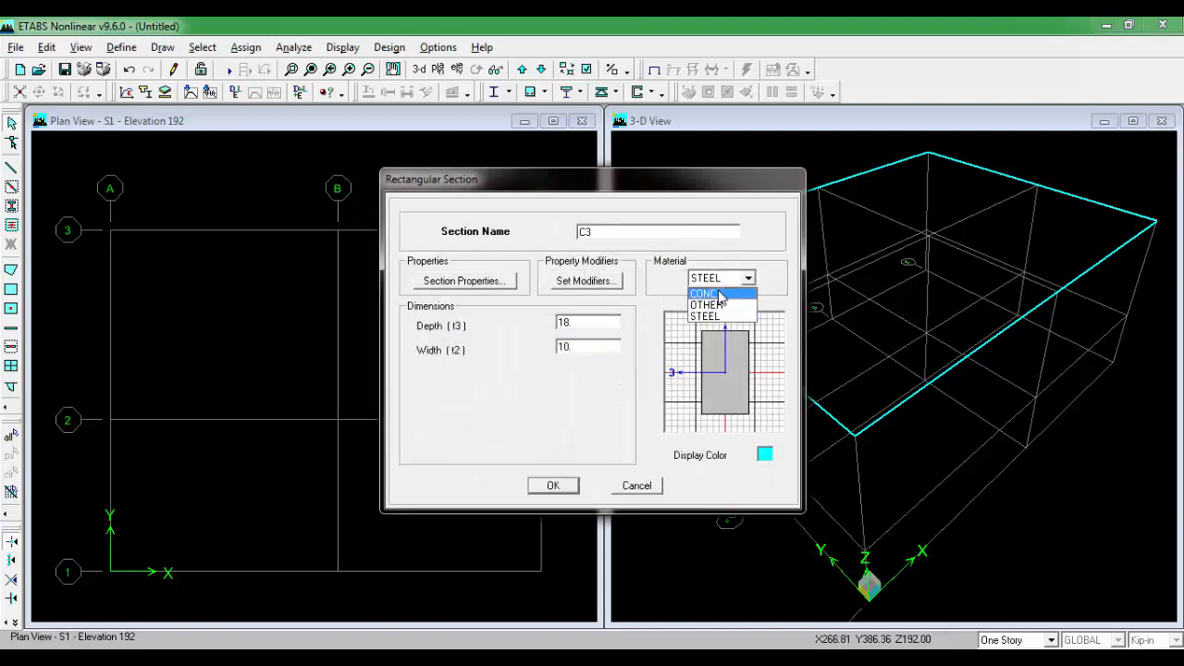
left_click(721, 293)
Step: Using the size in the sketch, set C3's depth to 15 in and width to 12 in, accept its column reinforcement data, and save it
left_click(246, 654)
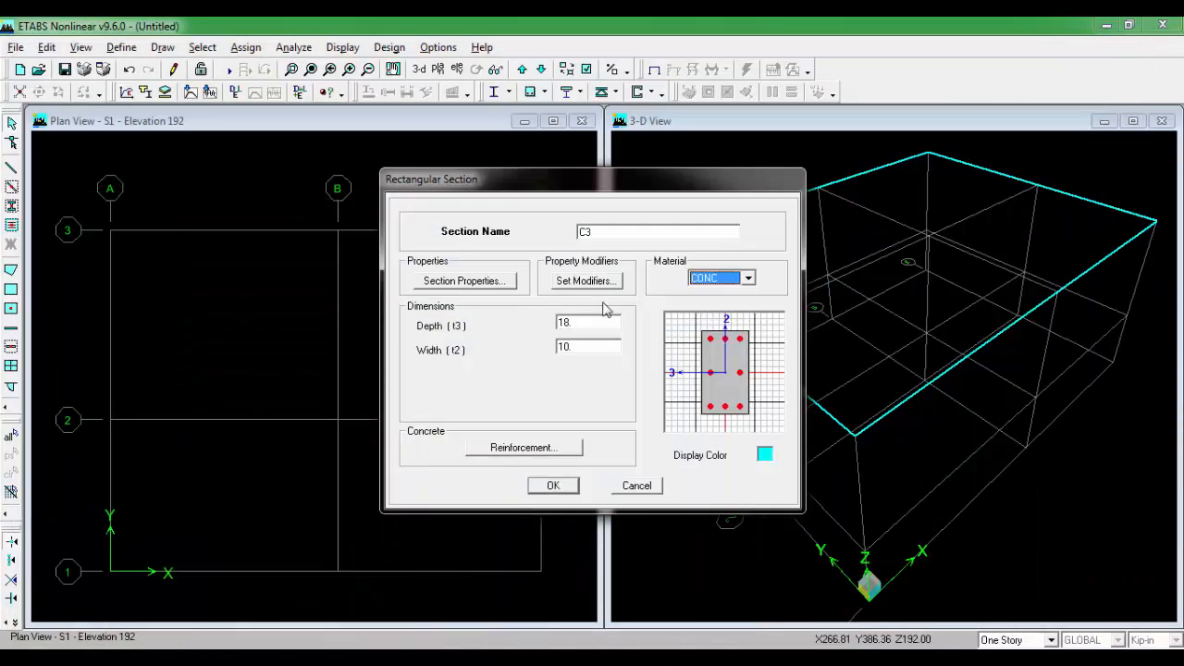
double_click(586, 324)
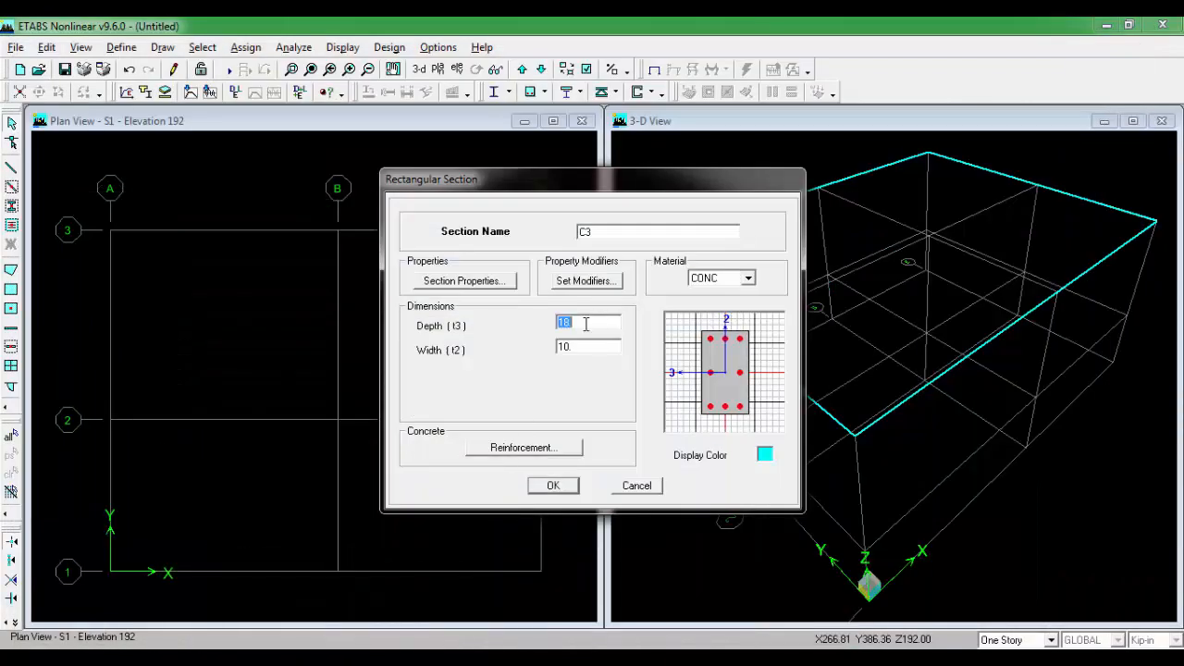
double_click(586, 349)
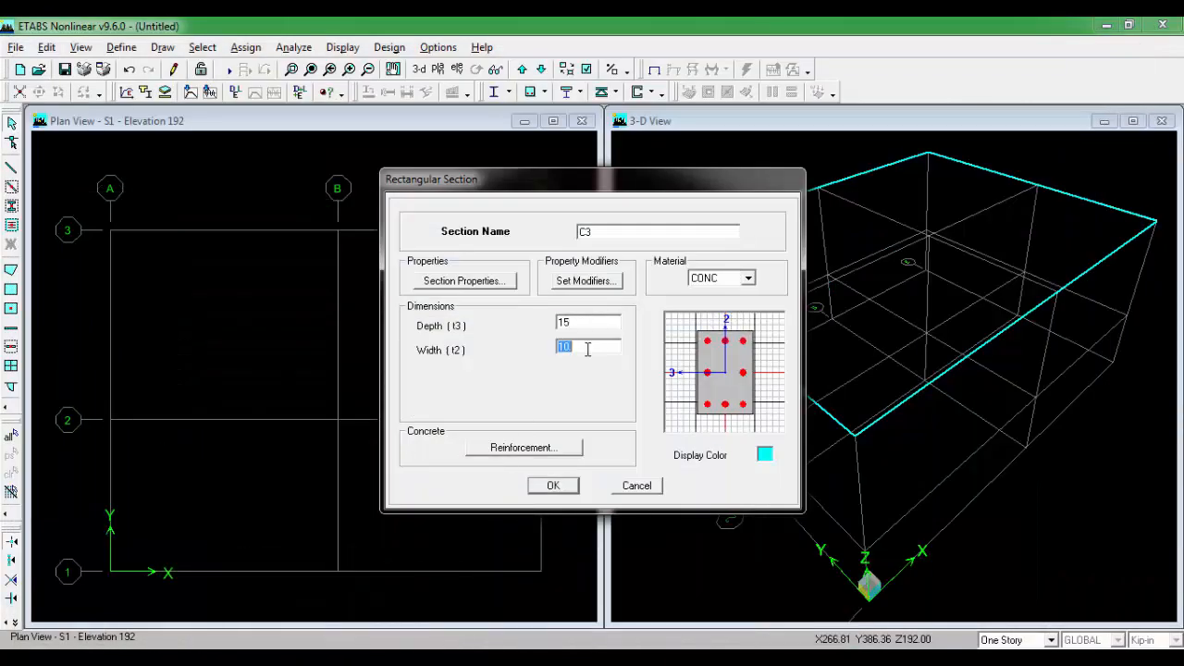
left_click(546, 444)
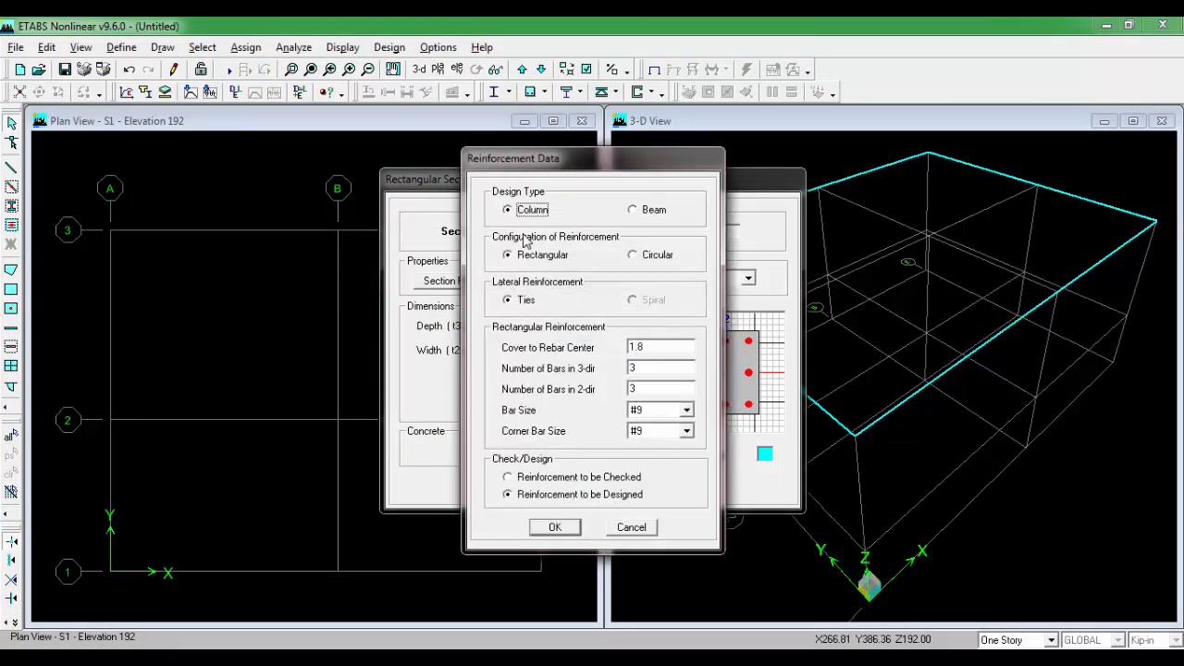
left_click(555, 527)
left_click(559, 487)
Step: Add a rectangular frame section named B1 with CONC material
left_click(679, 324)
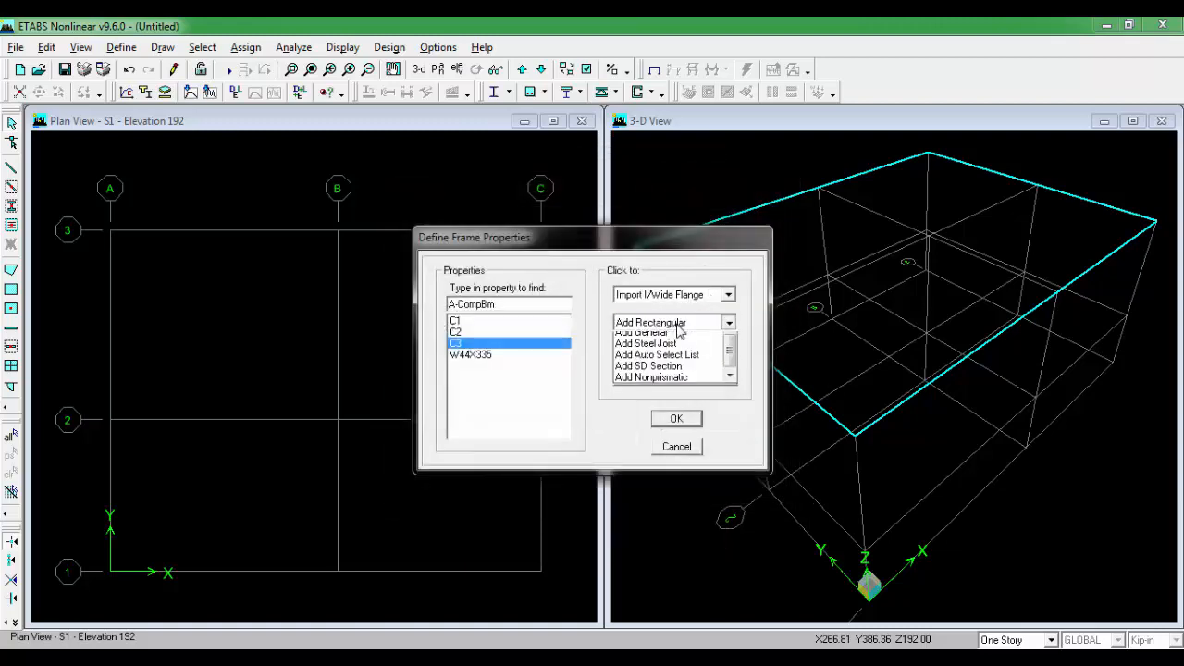
scroll(679, 347, "up", 1)
left_click(652, 346)
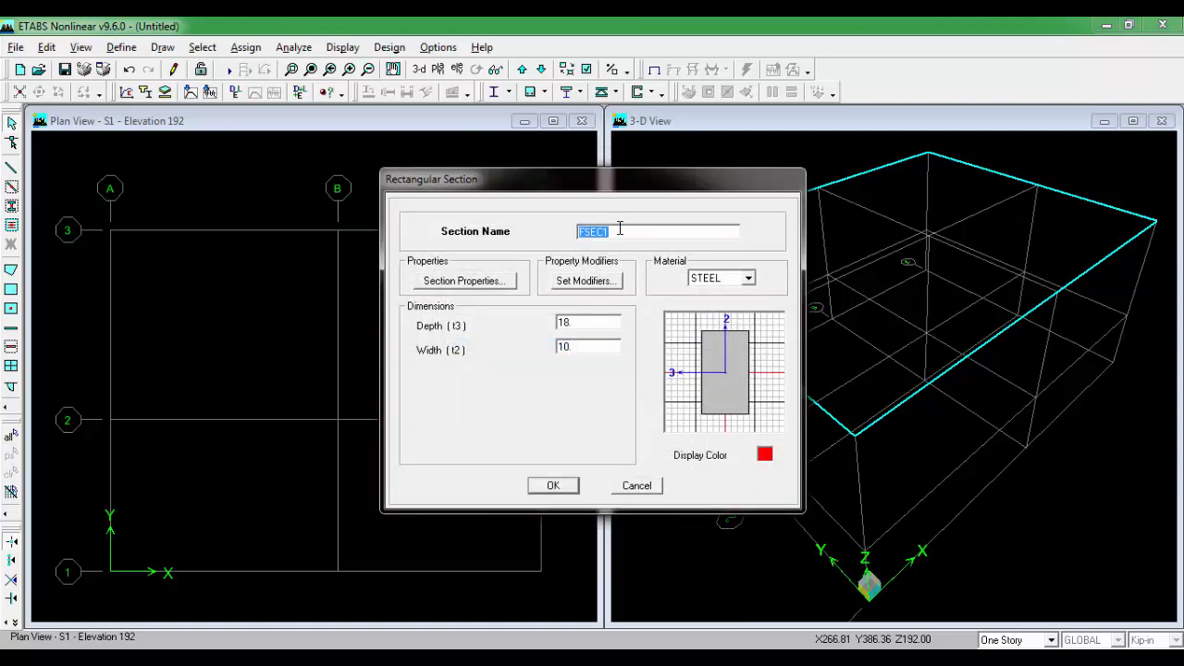
type("B1")
left_click(748, 278)
left_click(714, 293)
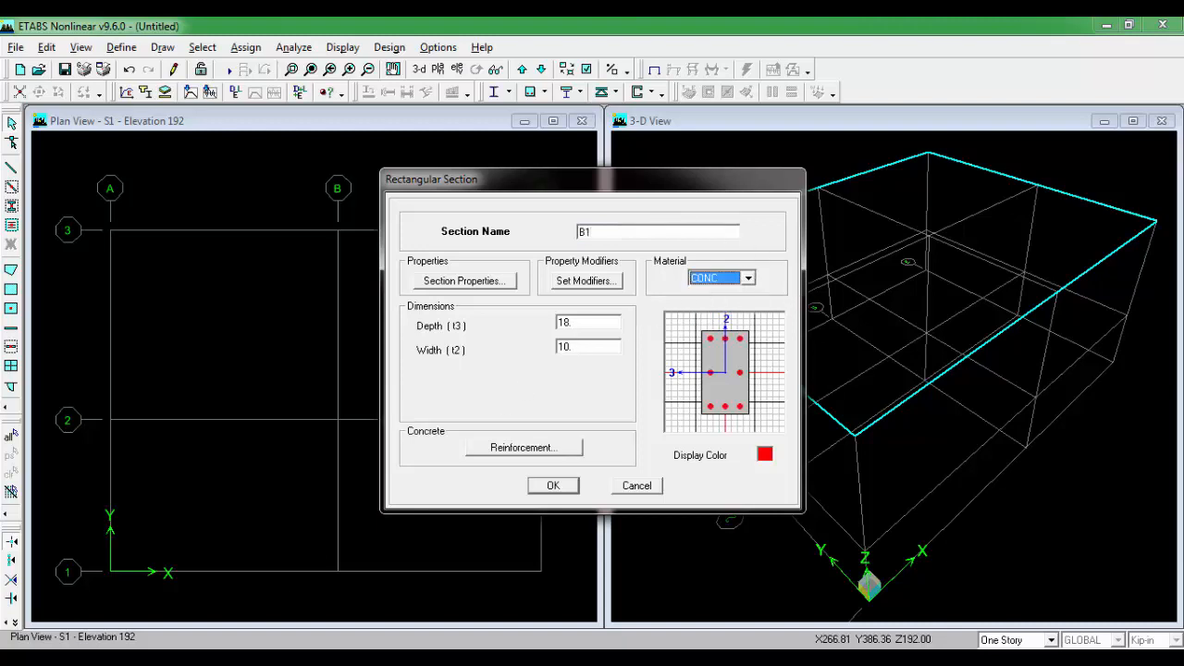
Step: Using the size in the sketch, set B1's depth to 16 in, change its reinforcement design type to Beam, and save the section
left_click(259, 624)
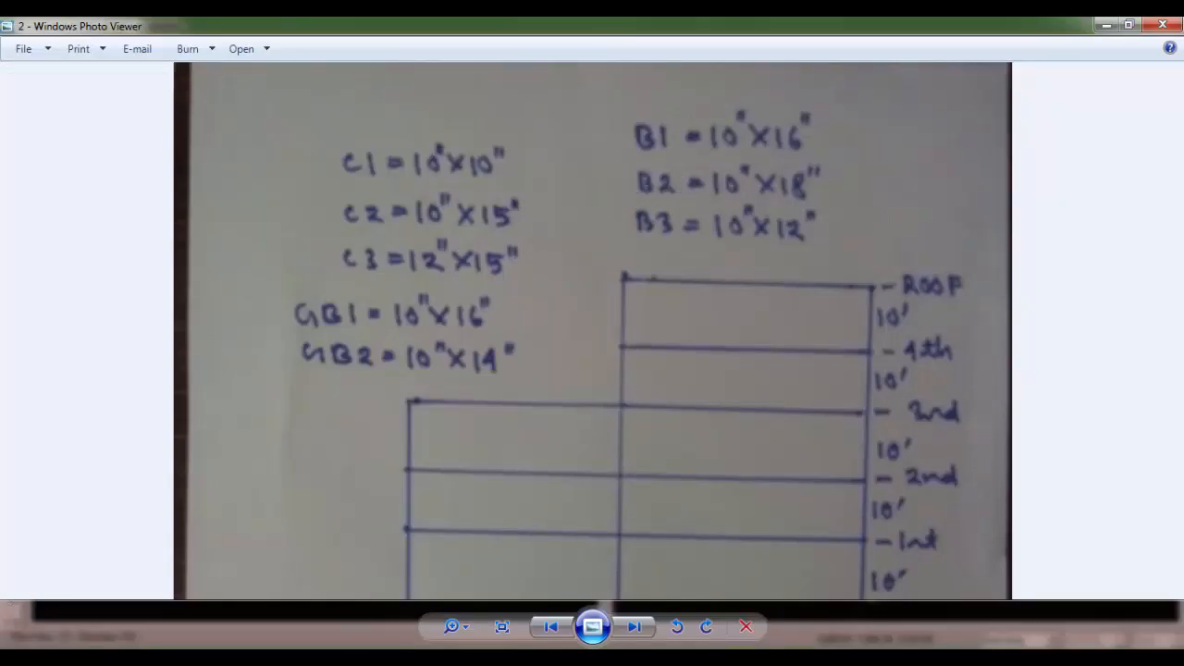
key("alt+Tab")
double_click(608, 322)
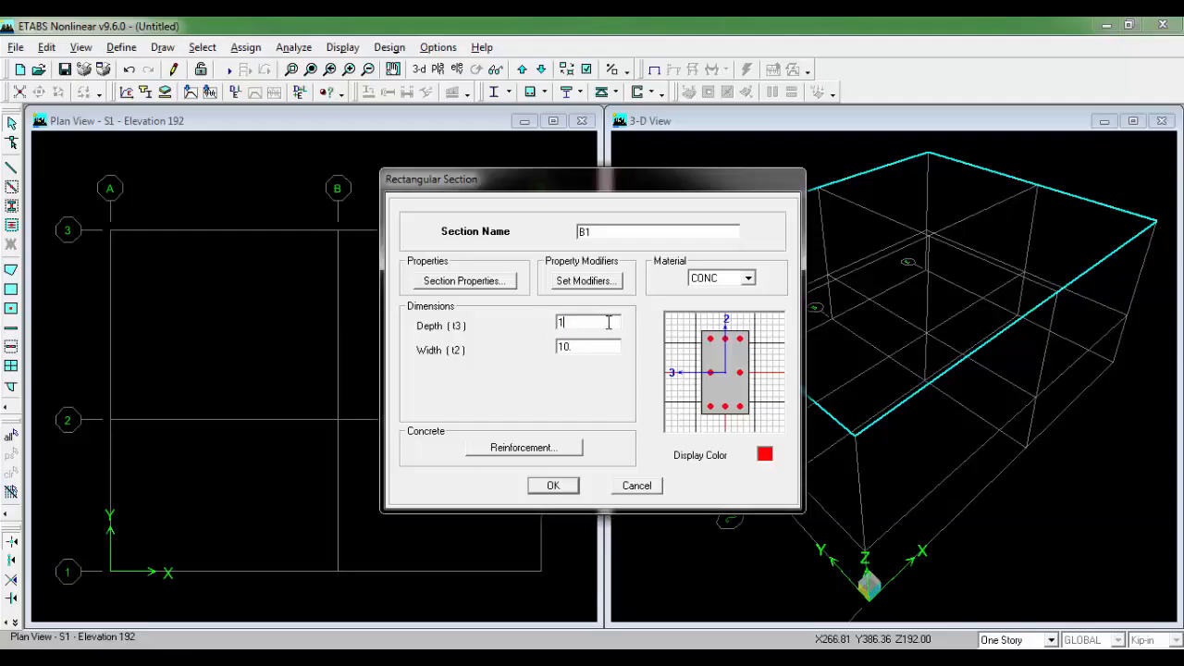
left_click(534, 448)
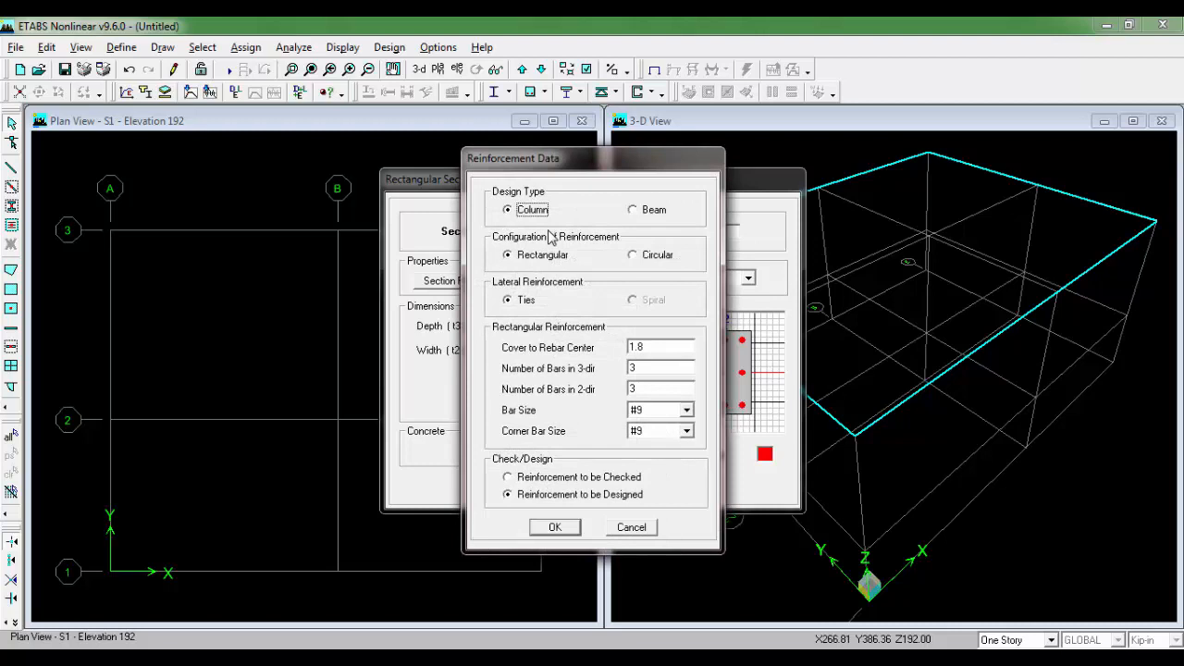
left_click(634, 210)
left_click(536, 528)
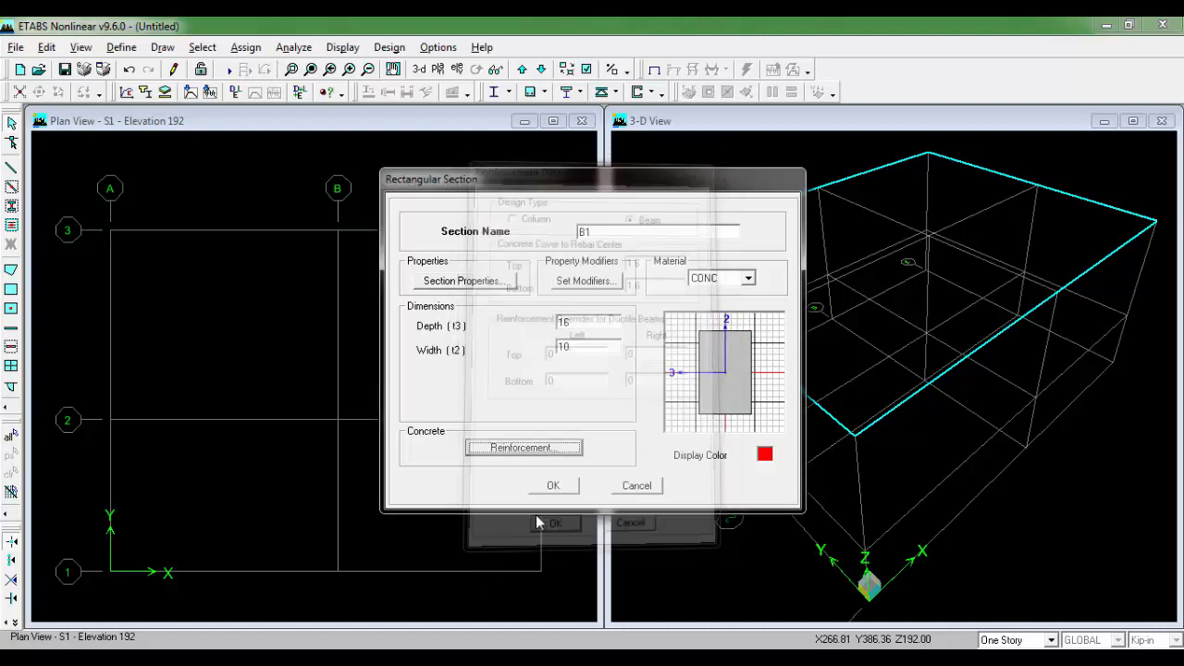
left_click(553, 484)
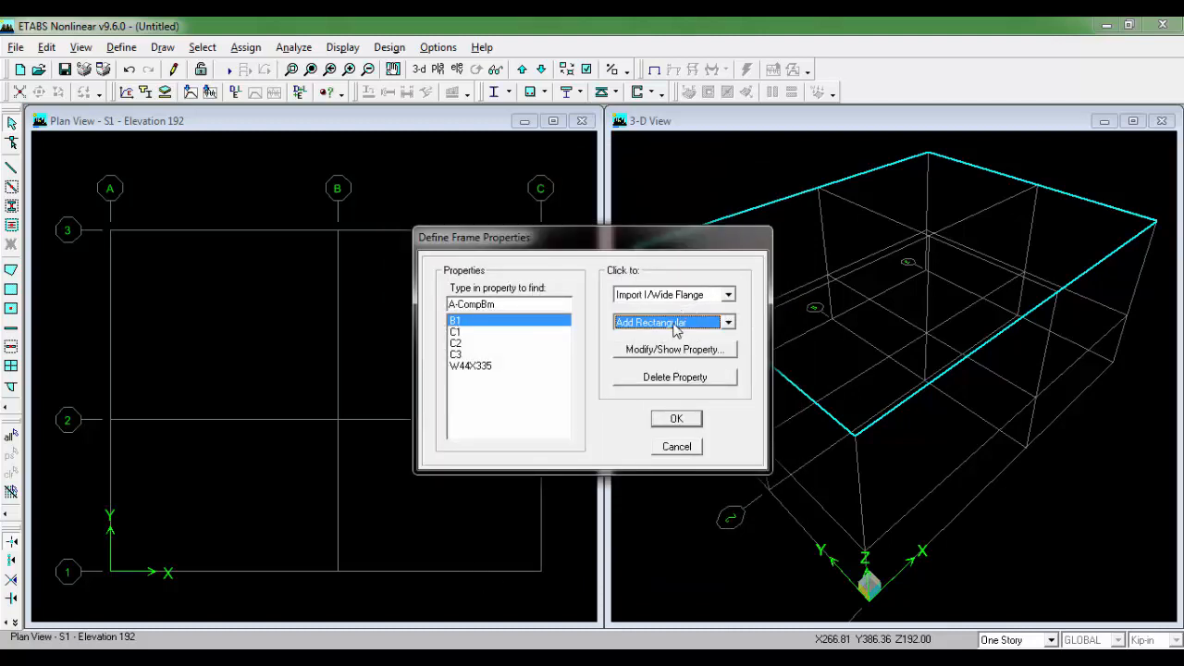
Step: Add a rectangular frame section named B2 with CONC material
left_click(679, 324)
left_click(682, 347)
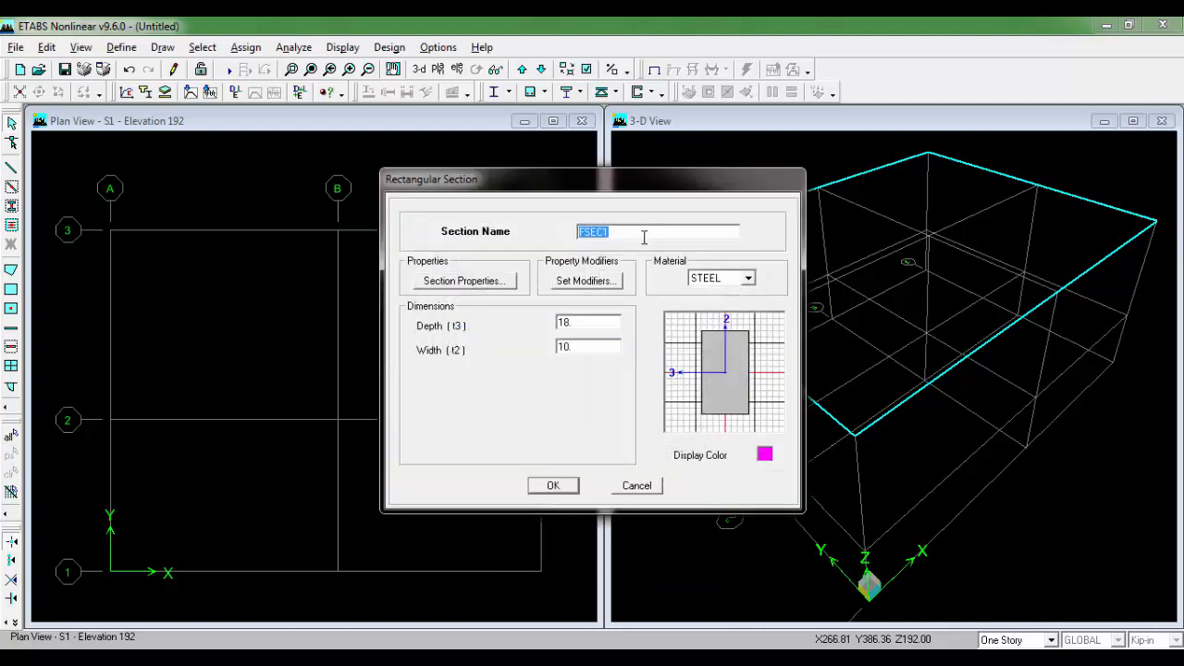
type("B2")
left_click(748, 278)
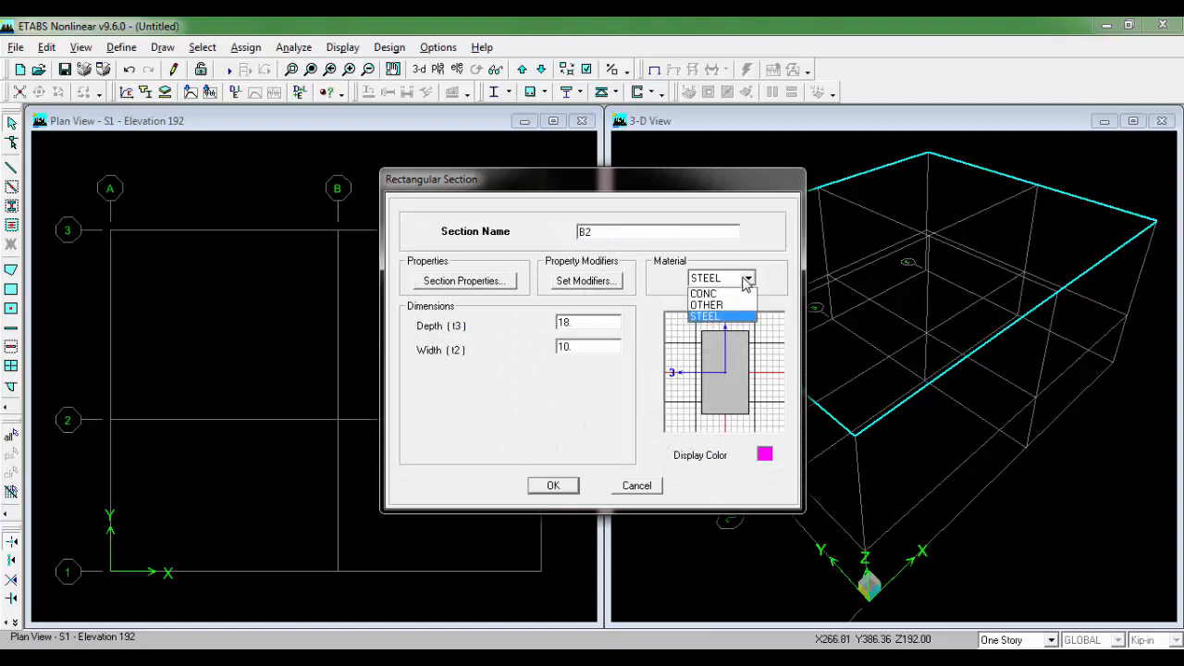
left_click(708, 294)
Step: Check B2's size against the sketch, set its reinforcement design type to Beam, and save the section
left_click(293, 654)
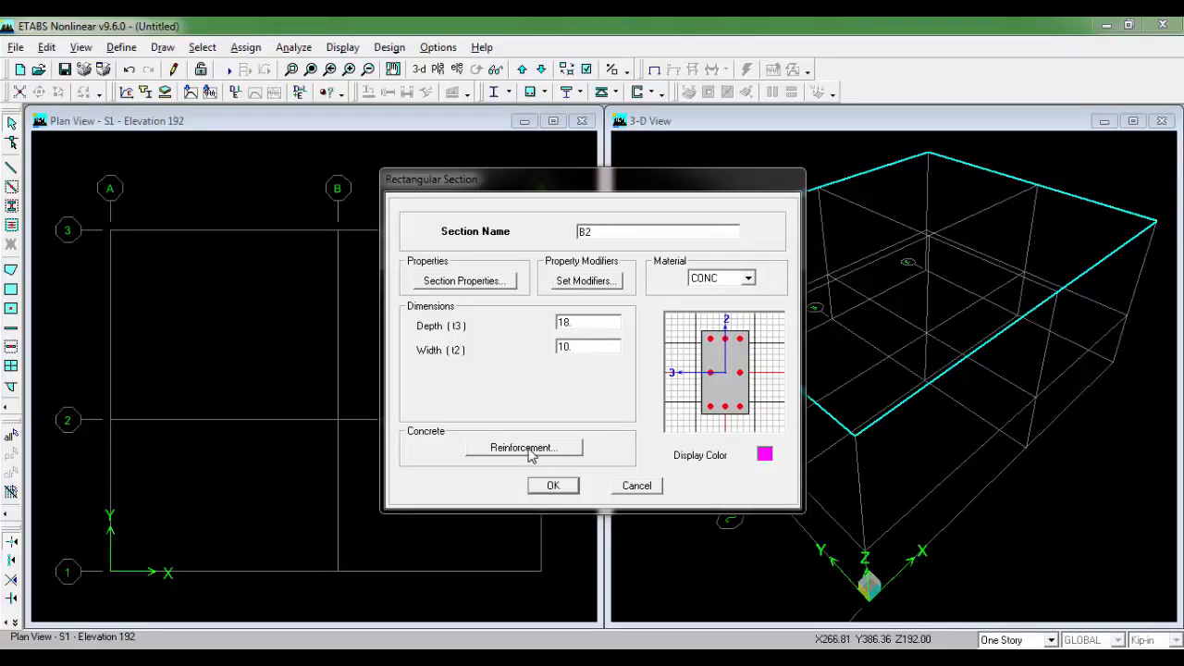
left_click(527, 448)
left_click(648, 212)
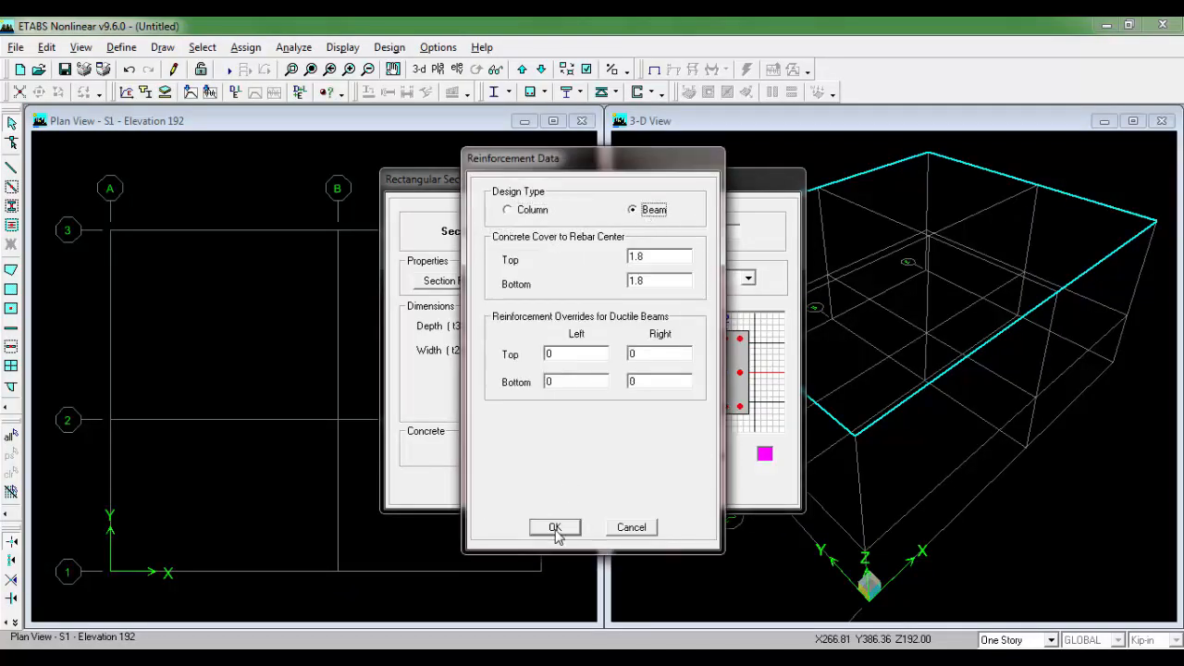
left_click(555, 528)
left_click(662, 449)
Step: Add a rectangular frame section named B3 with CONC material
left_click(668, 321)
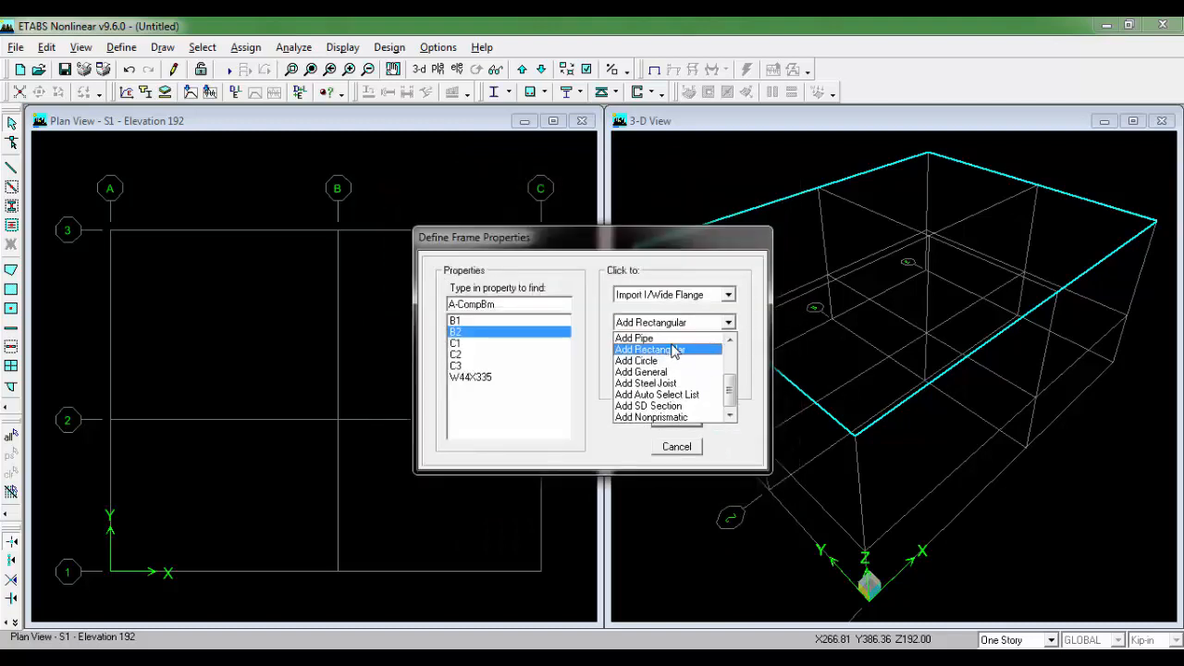
left_click(674, 350)
type("B3")
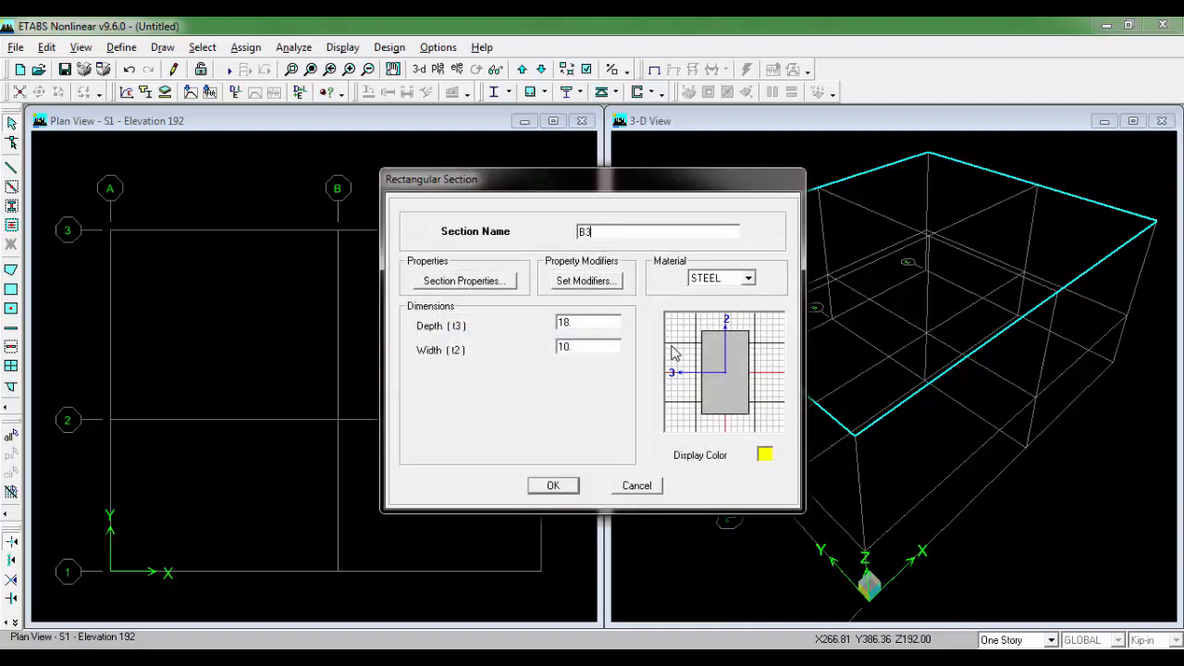
left_click(726, 278)
left_click(705, 293)
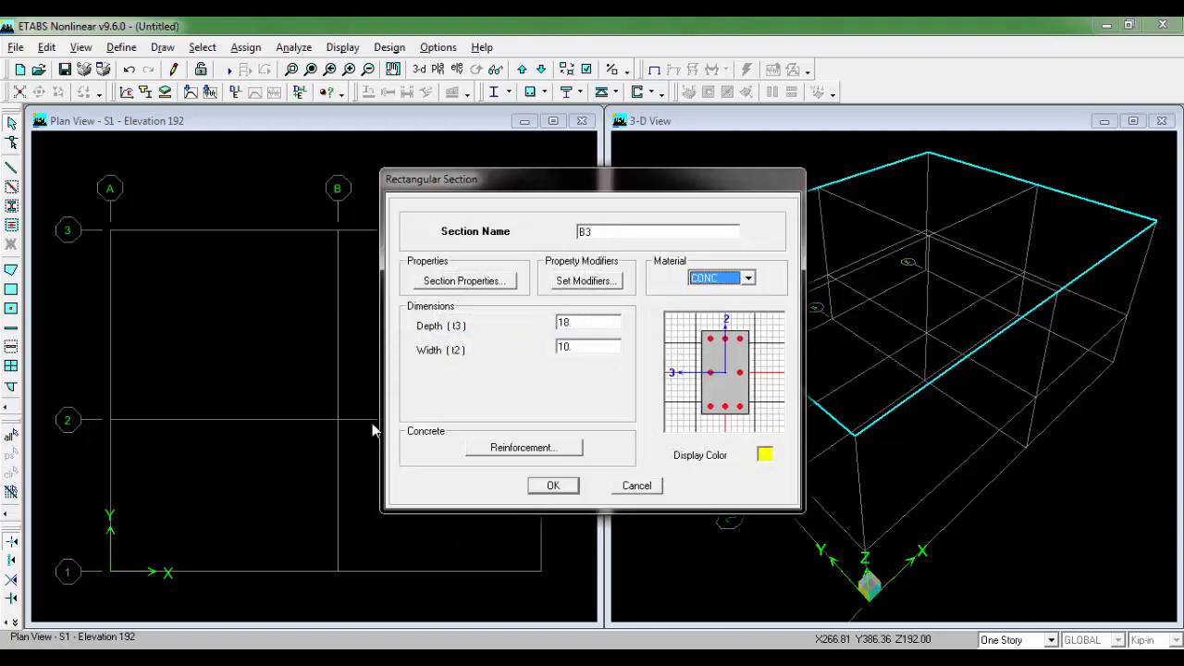
Step: Using the size in the sketch, set B3's depth to 12 in, change its reinforcement design type to Beam, and save the section
key("alt+Tab")
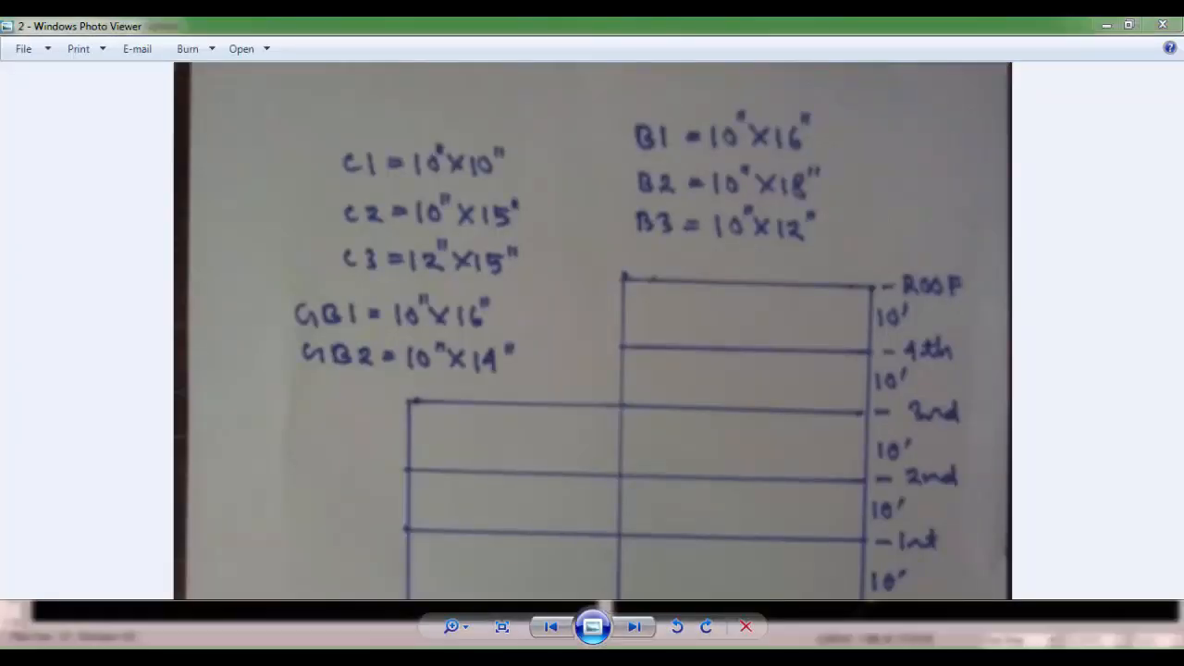
key("alt+Tab")
double_click(581, 323)
type("12")
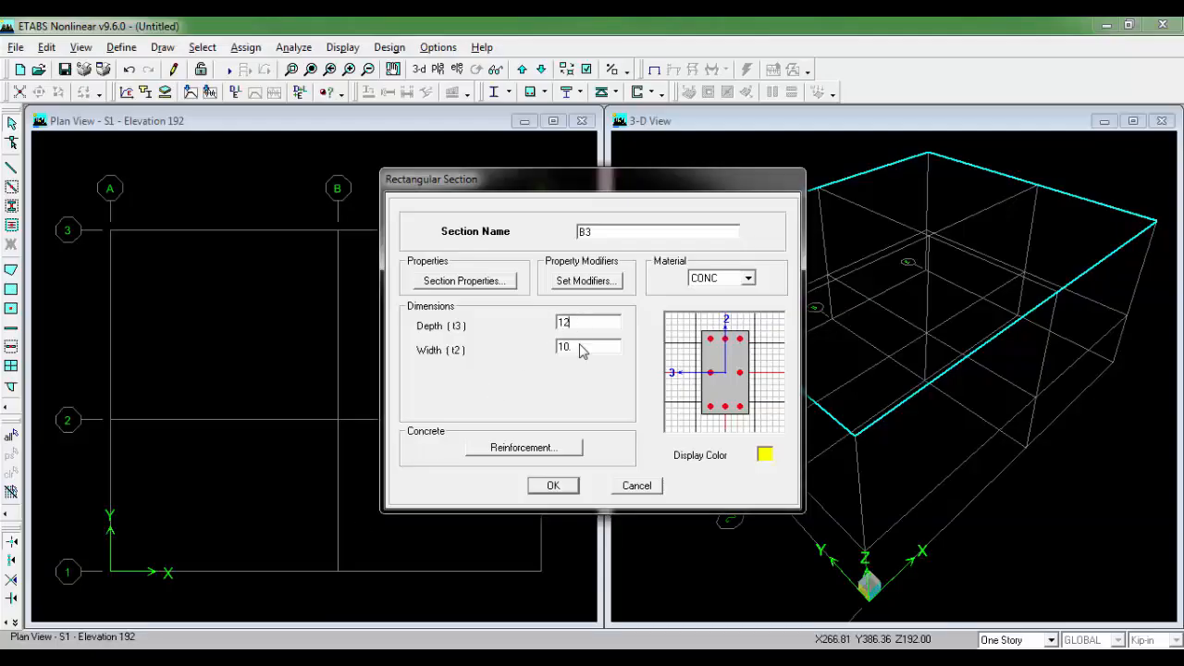
left_click(523, 446)
left_click(633, 209)
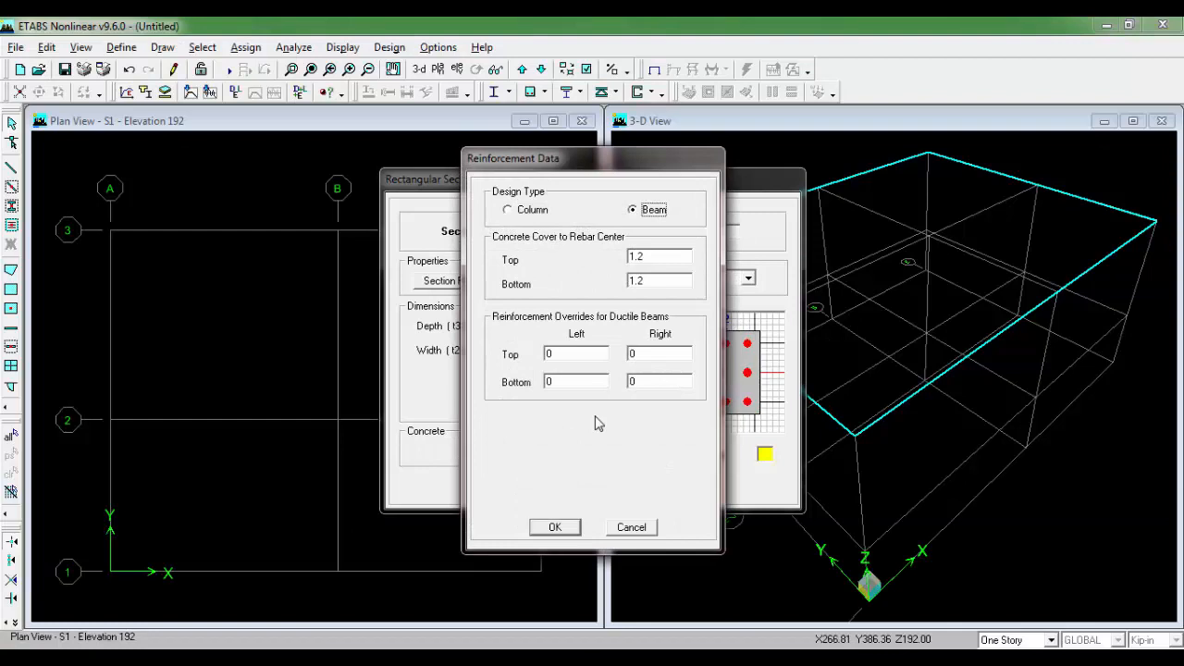
left_click(555, 526)
left_click(553, 484)
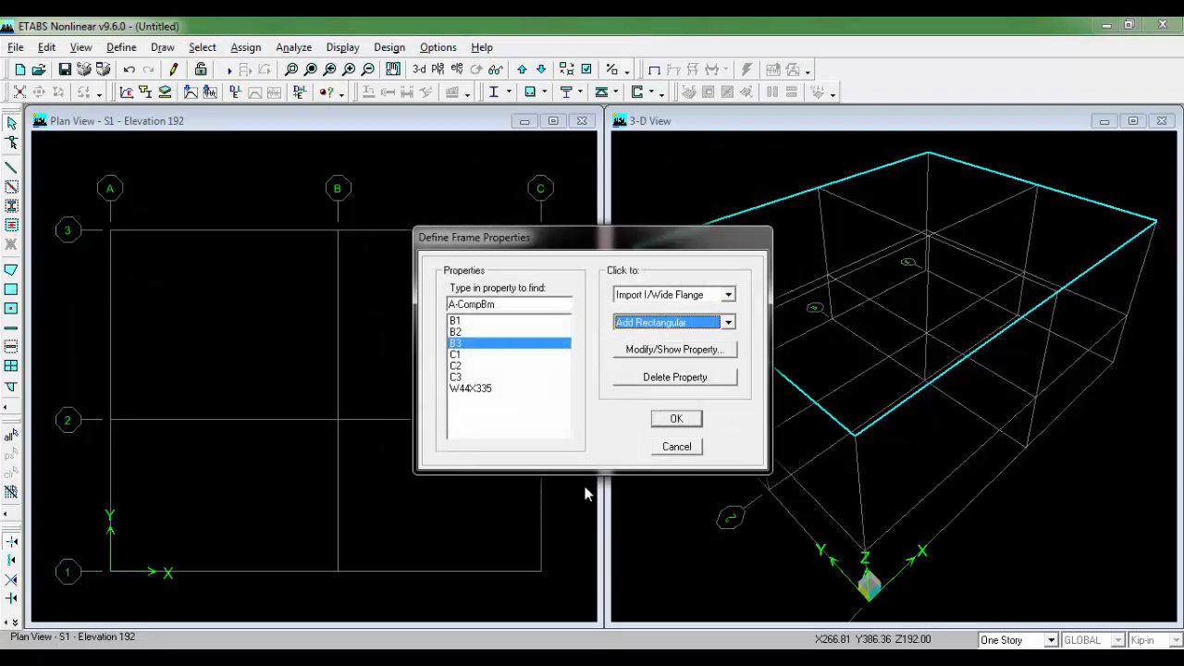
Step: Consult the grade beam names and sizes in the sketch and add a rectangular frame section named GB1 with CONC material
left_click(657, 323)
left_click(660, 346)
left_click(660, 354)
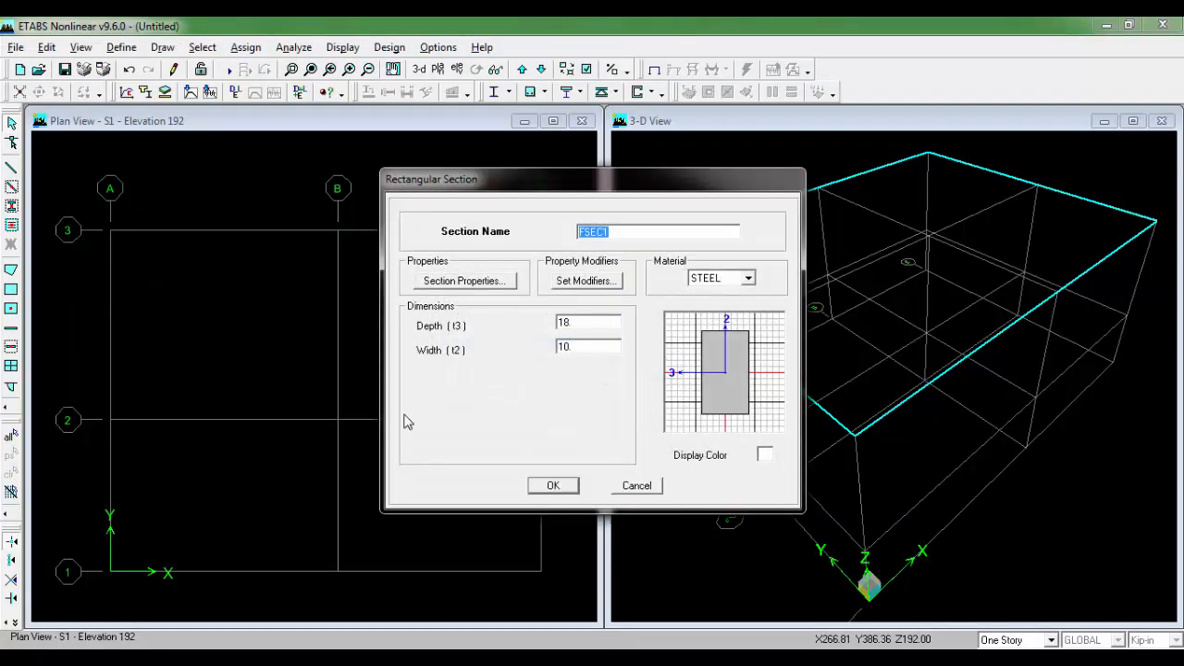
key("alt+Tab")
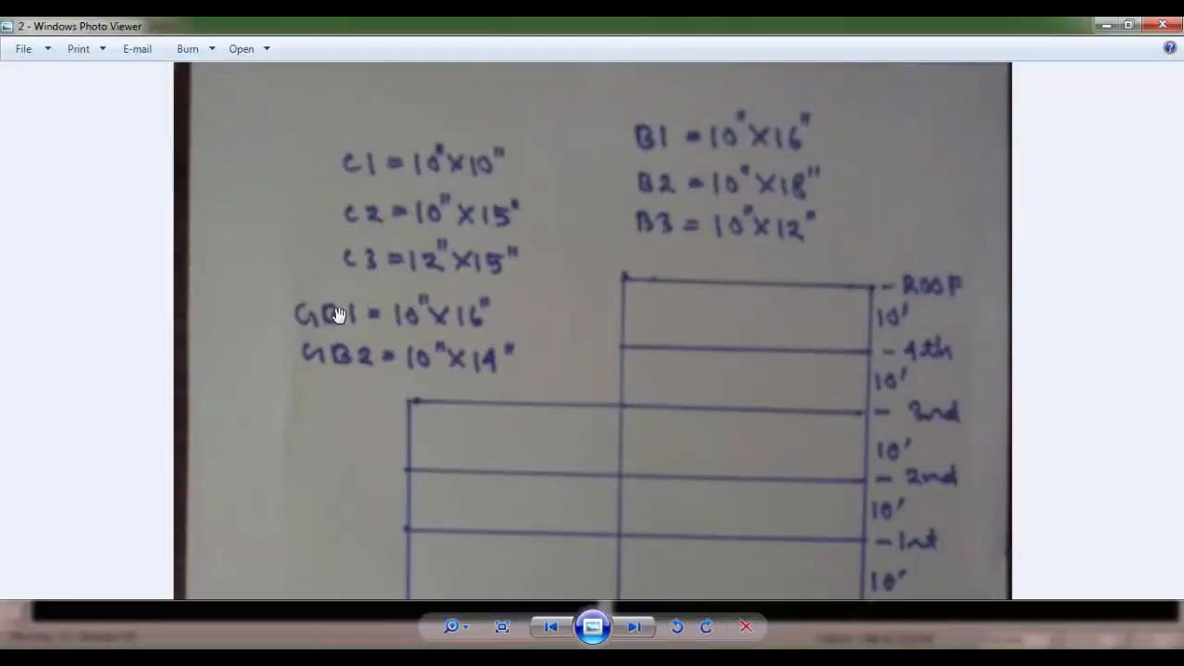
key("alt+Tab")
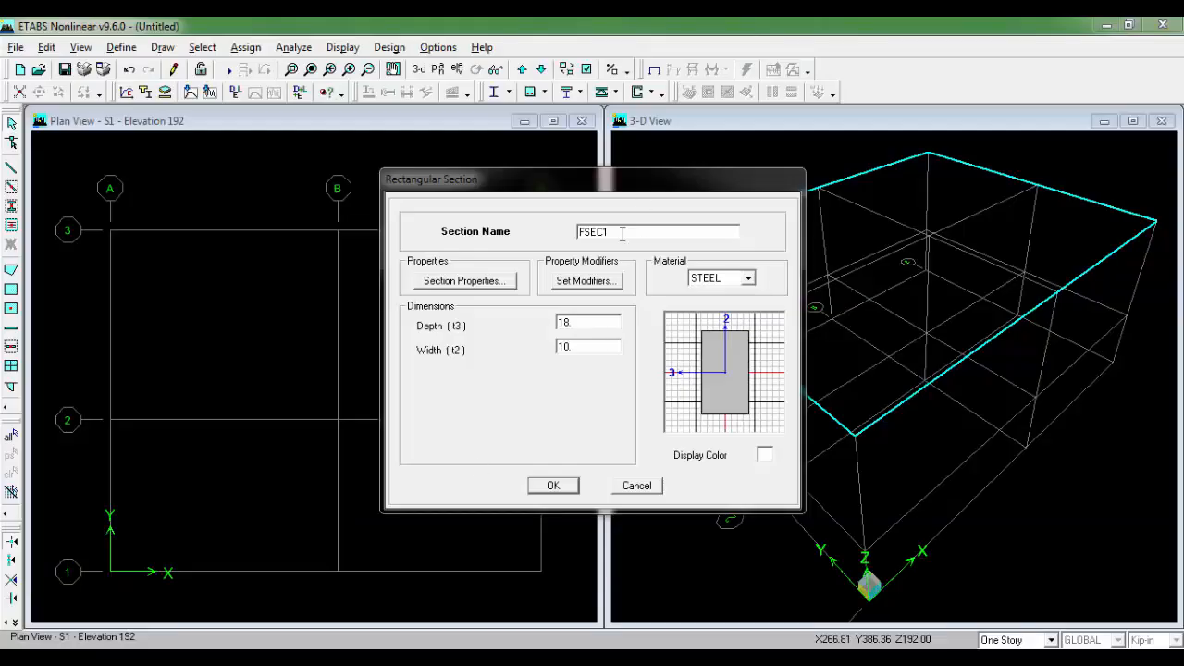
type("GB")
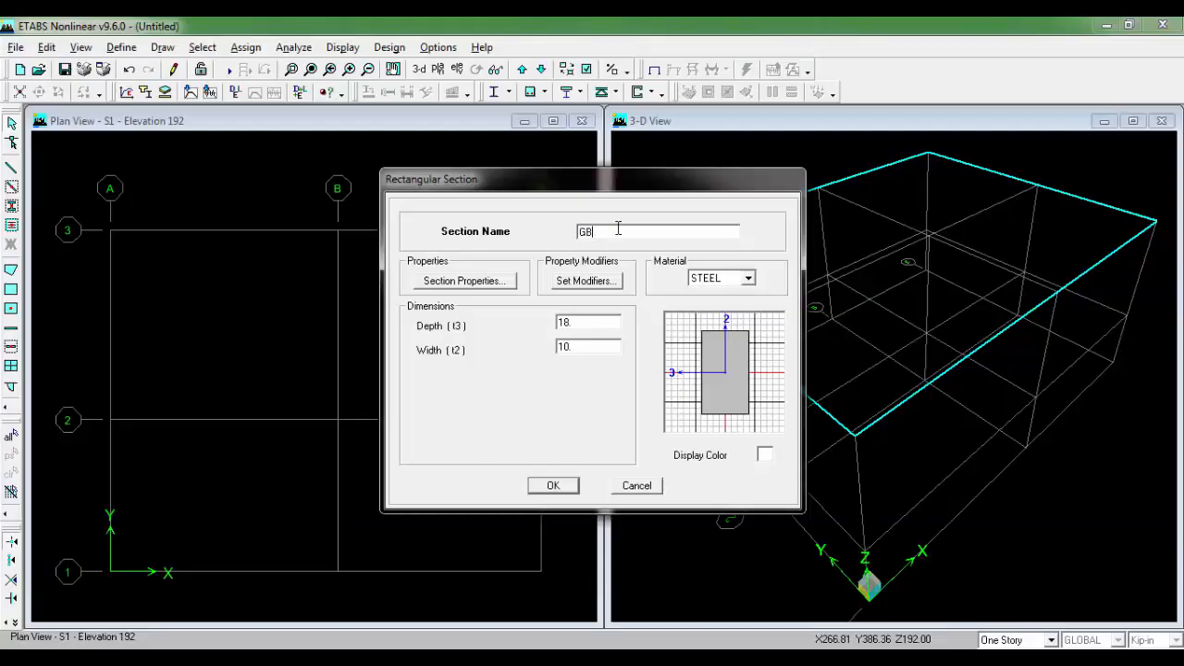
type("1")
left_click(747, 277)
left_click(712, 294)
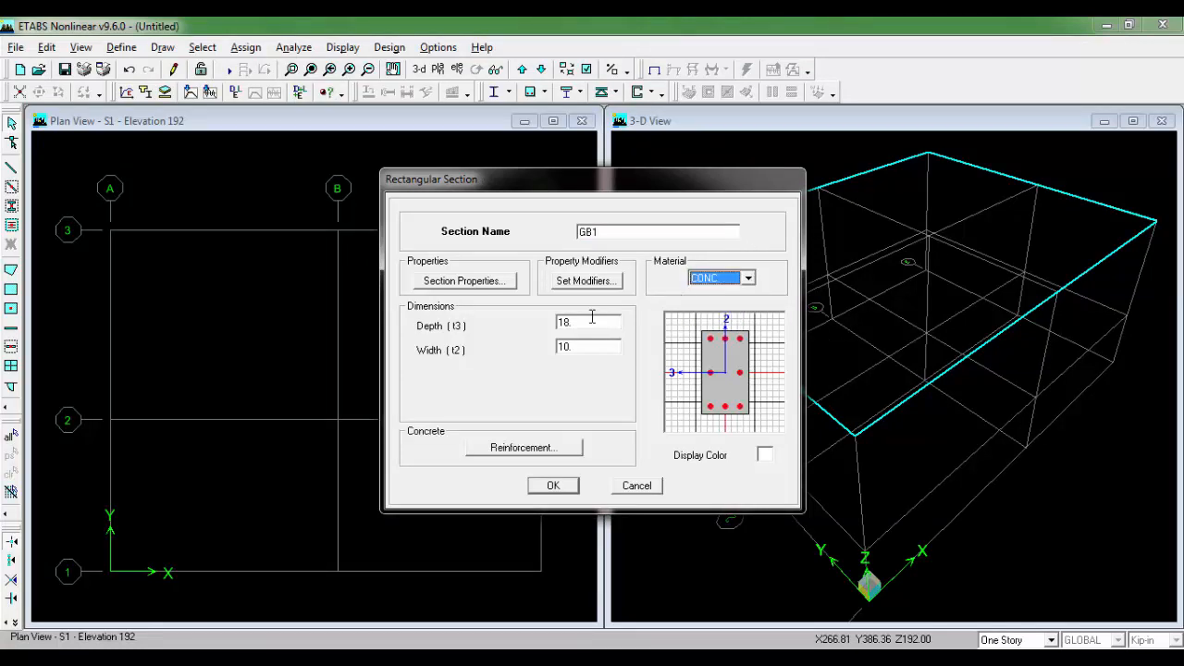
Step: Set GB1's depth to 16 in, change its reinforcement design type to Beam, and save the section
double_click(592, 317)
left_click(566, 445)
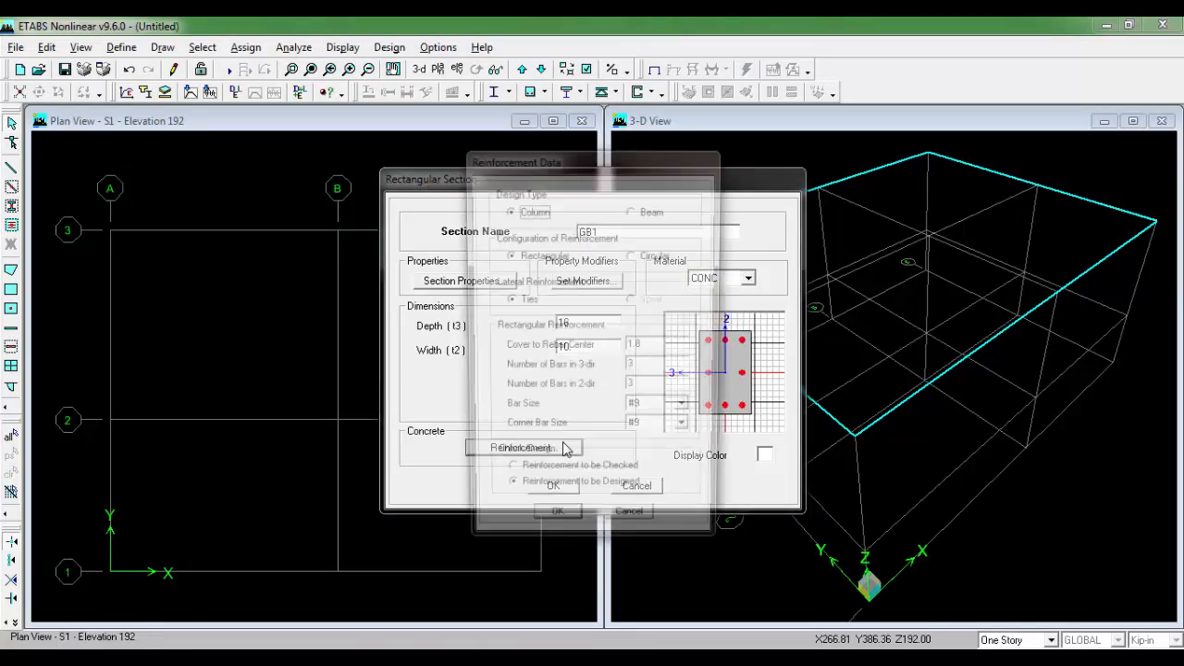
left_click(654, 211)
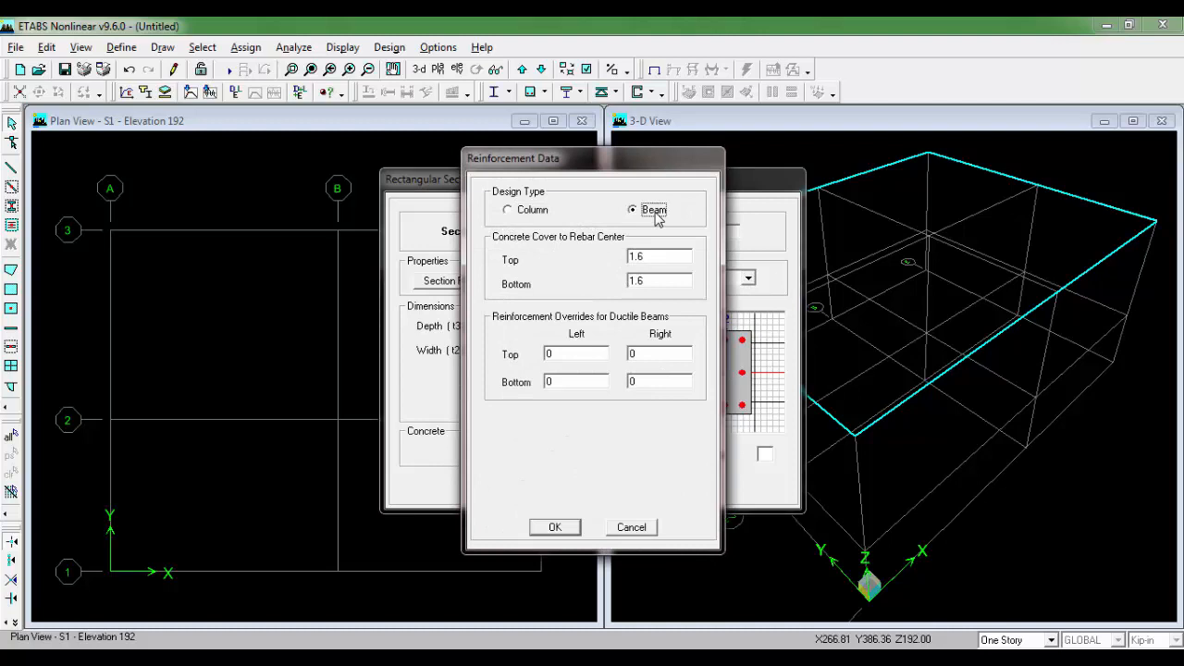
left_click(555, 526)
left_click(555, 485)
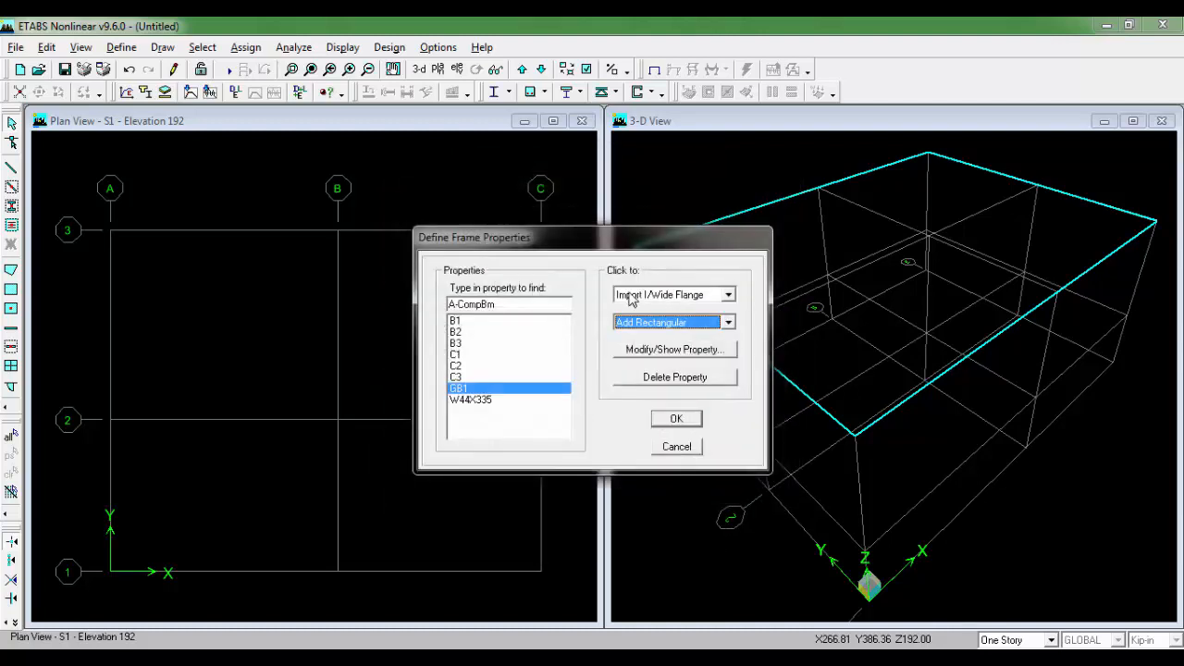
Step: Consult the second grade beam in the sketch and add a rectangular frame section named GB2 with CONC material
left_click(698, 323)
left_click(670, 350)
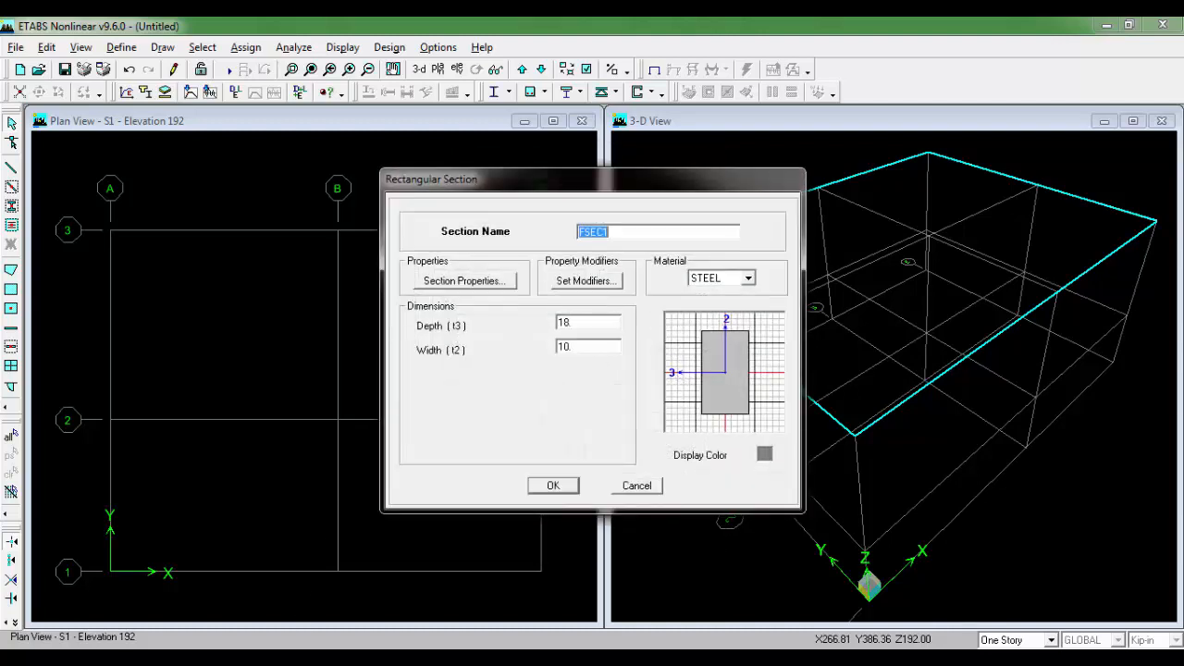
key("alt+Tab")
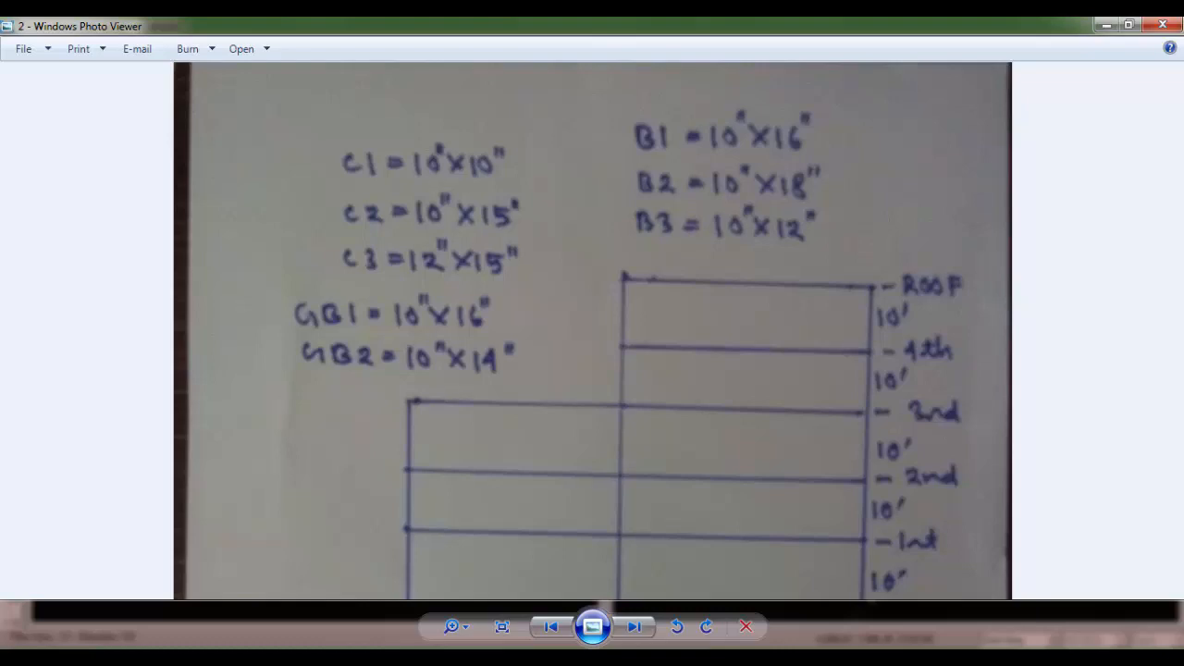
left_click(293, 647)
left_click(640, 238)
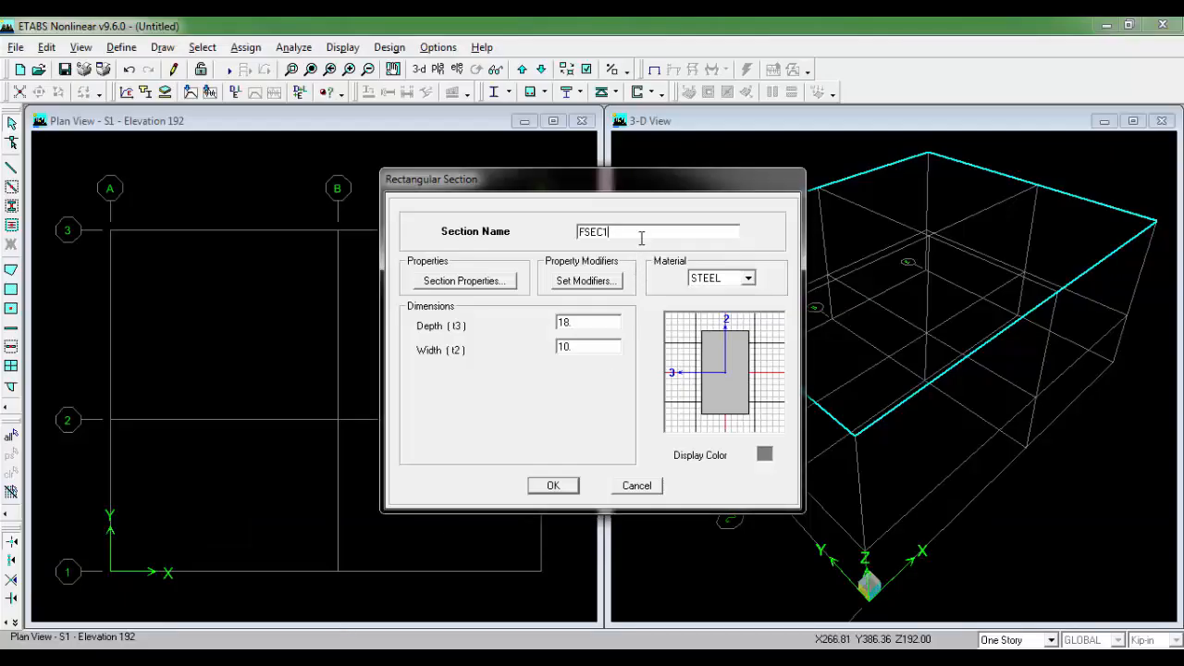
left_click_drag(641, 238, 548, 216)
type("GB2")
left_click(726, 278)
left_click(712, 303)
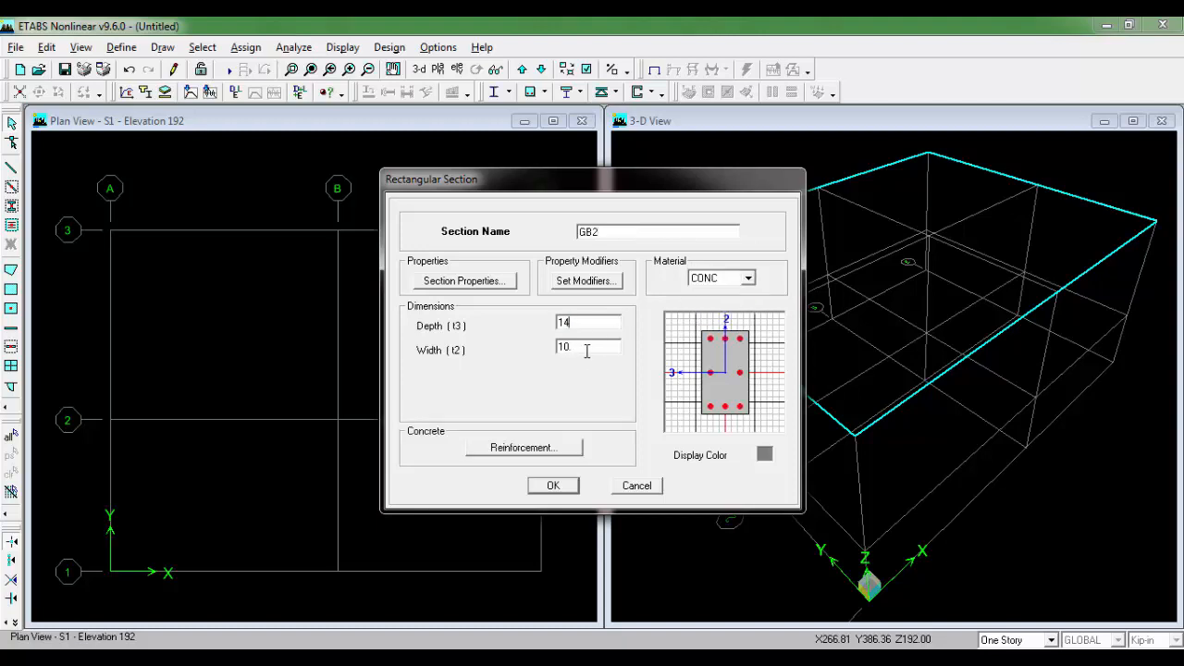
Step: Set GB2's depth to 14 in, change its reinforcement design type to Beam, save the section and accept the frame properties
left_click(552, 446)
left_click(655, 210)
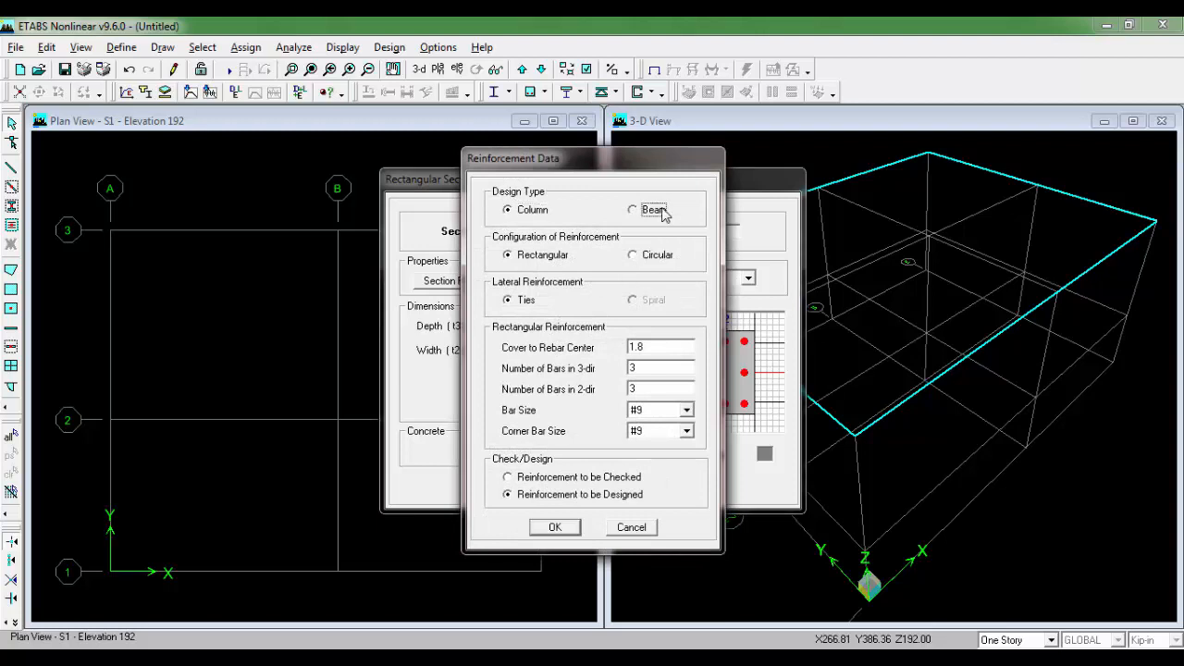
left_click(555, 527)
left_click(555, 484)
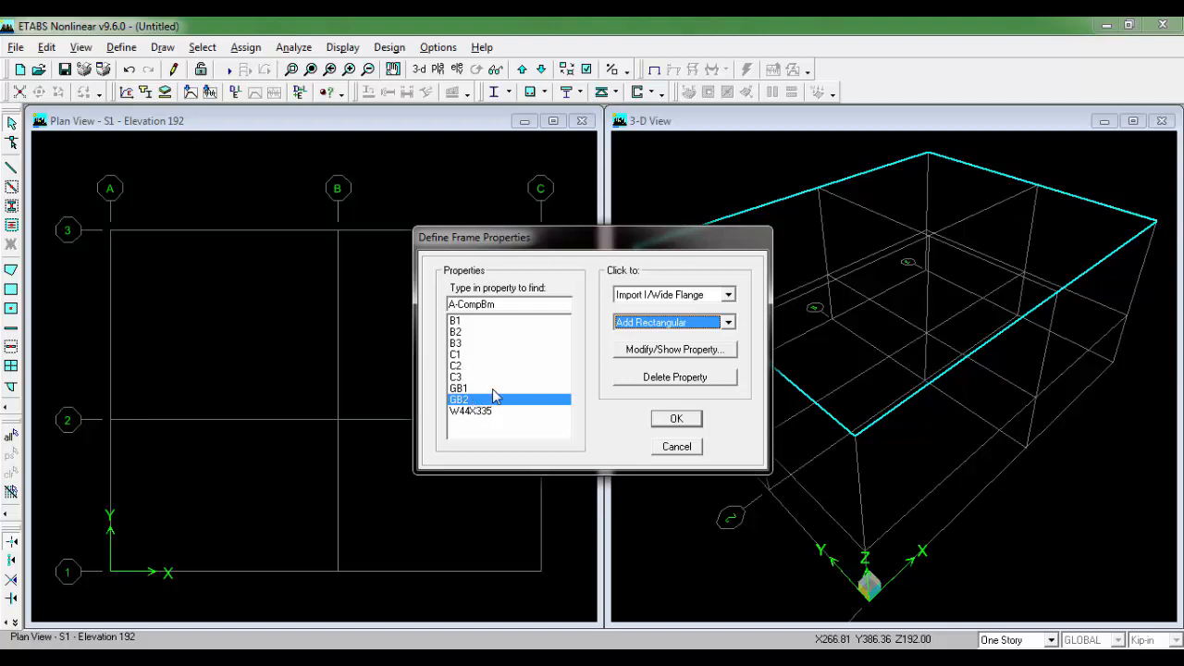
left_click(677, 419)
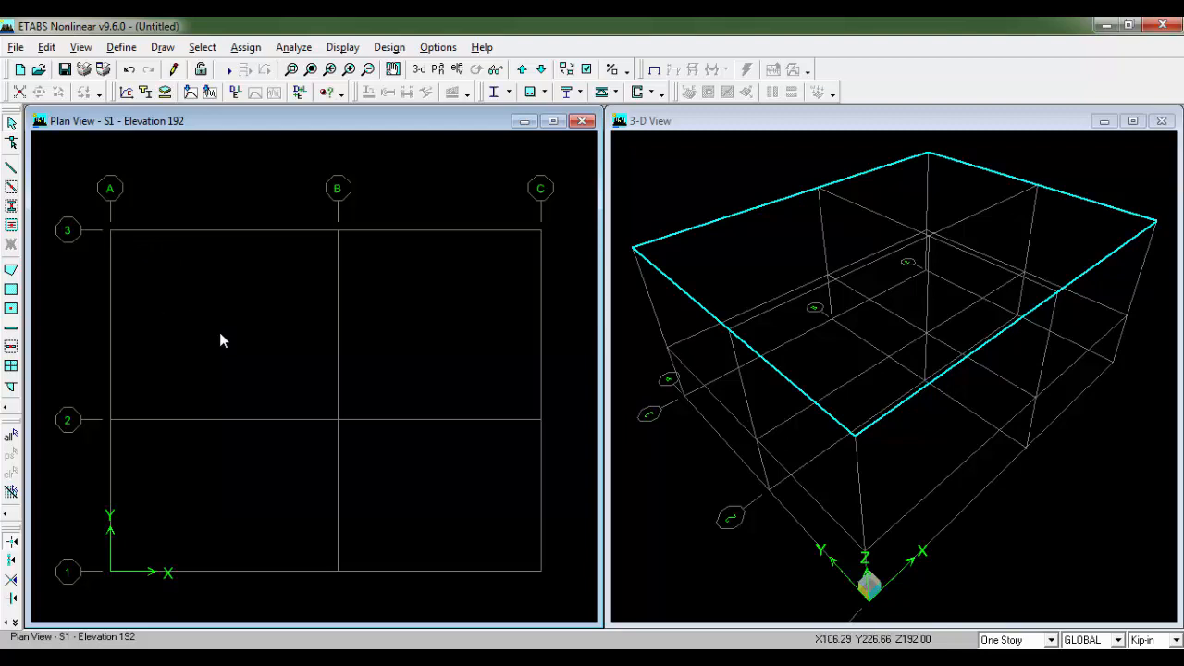
Step: Apply drawing to All Stories and start creating columns with the C1 section
left_click(1052, 639)
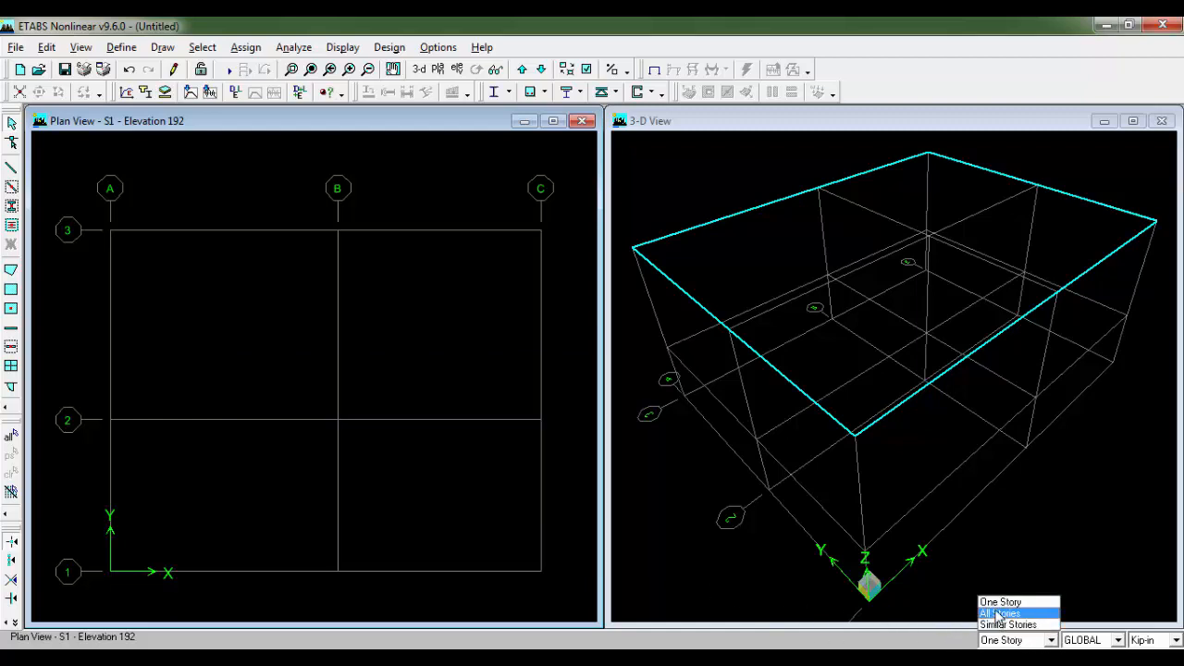
left_click(1017, 614)
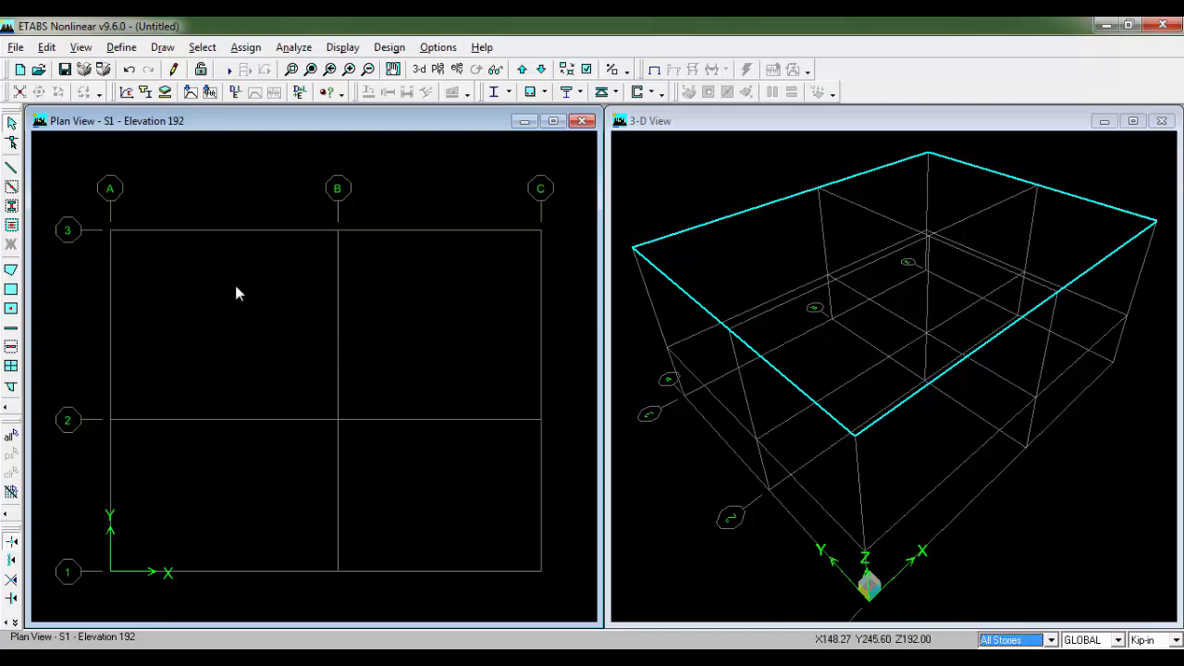
left_click(12, 214)
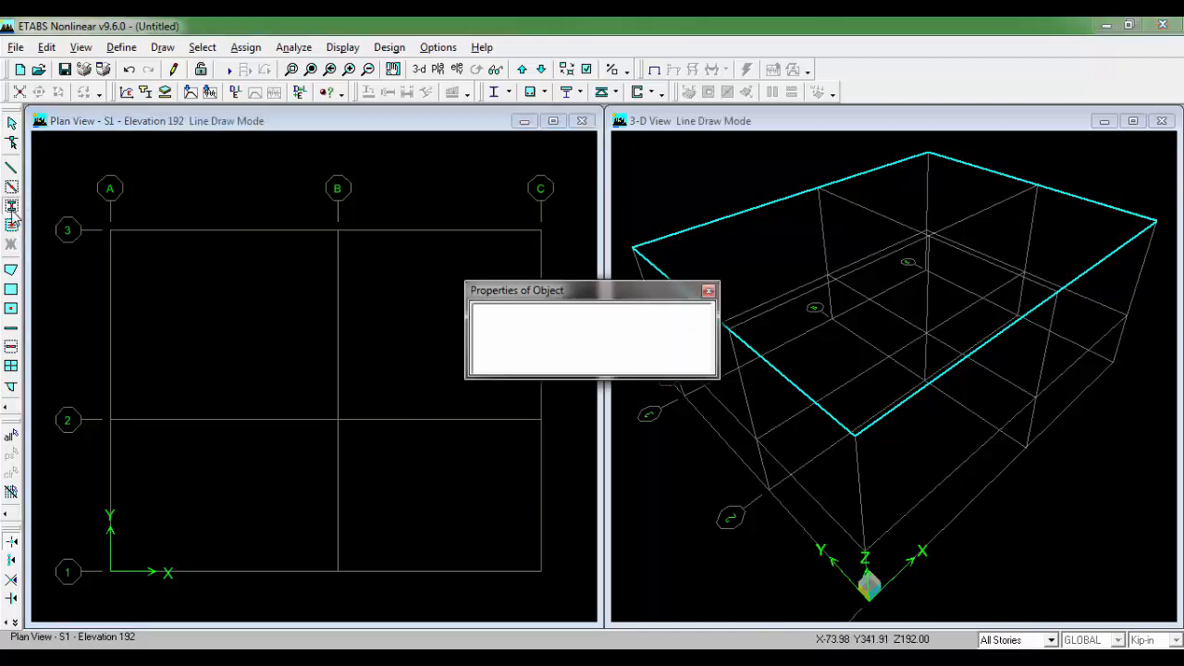
left_click_drag(560, 294, 800, 282)
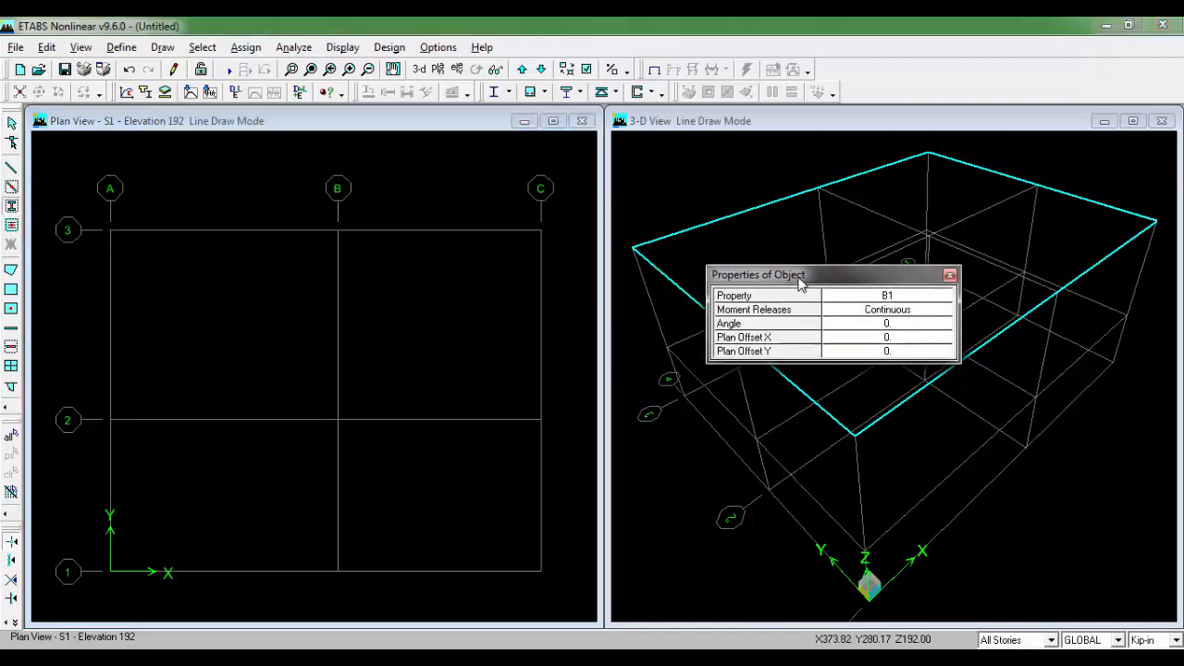
left_click(912, 296)
left_click(911, 298)
left_click(840, 347)
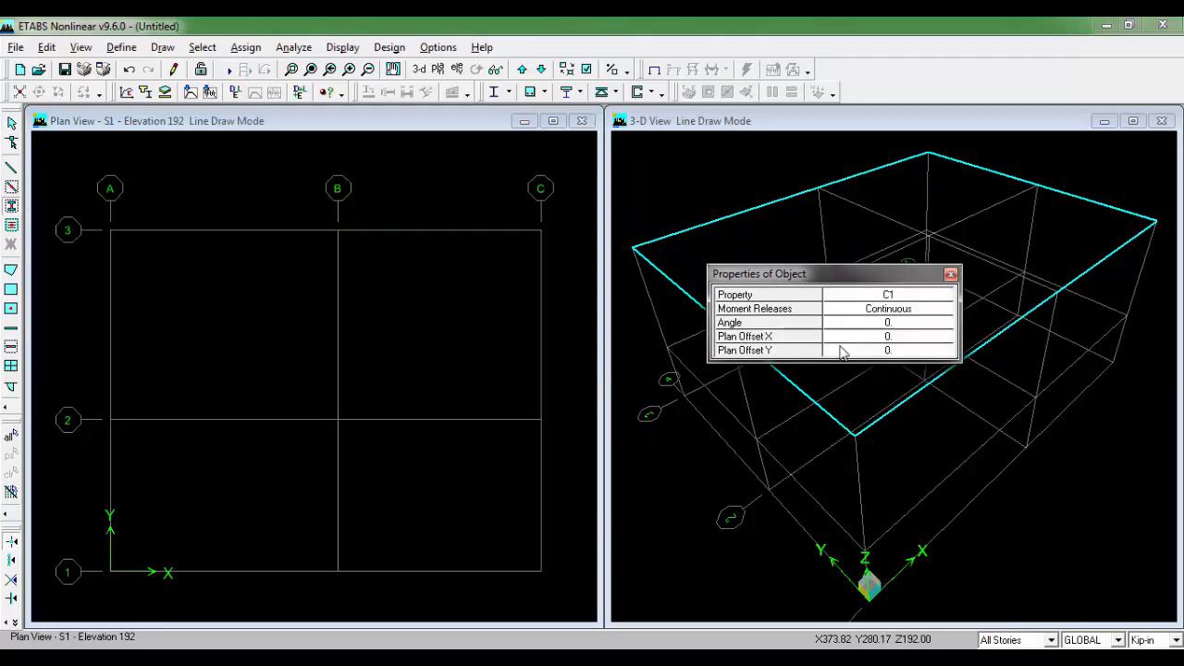
Step: Following the column layout in the sketch, place C1 columns at the four corner grid points A-3, C-3, A-1 and C-1
left_click(298, 657)
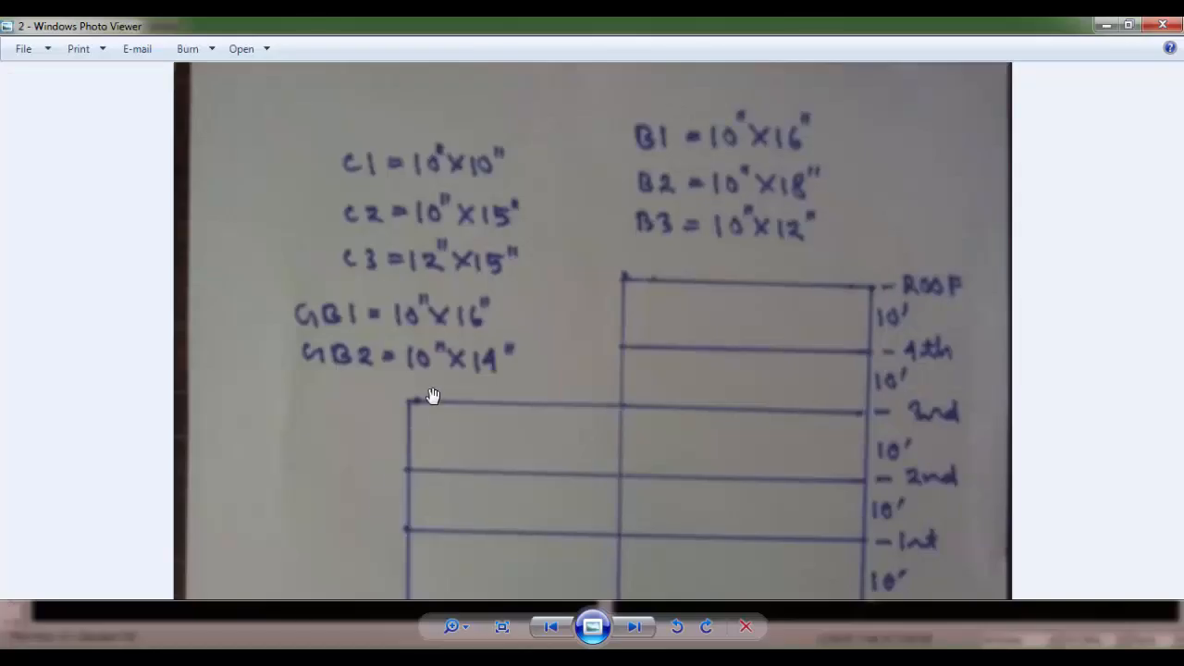
key("Left")
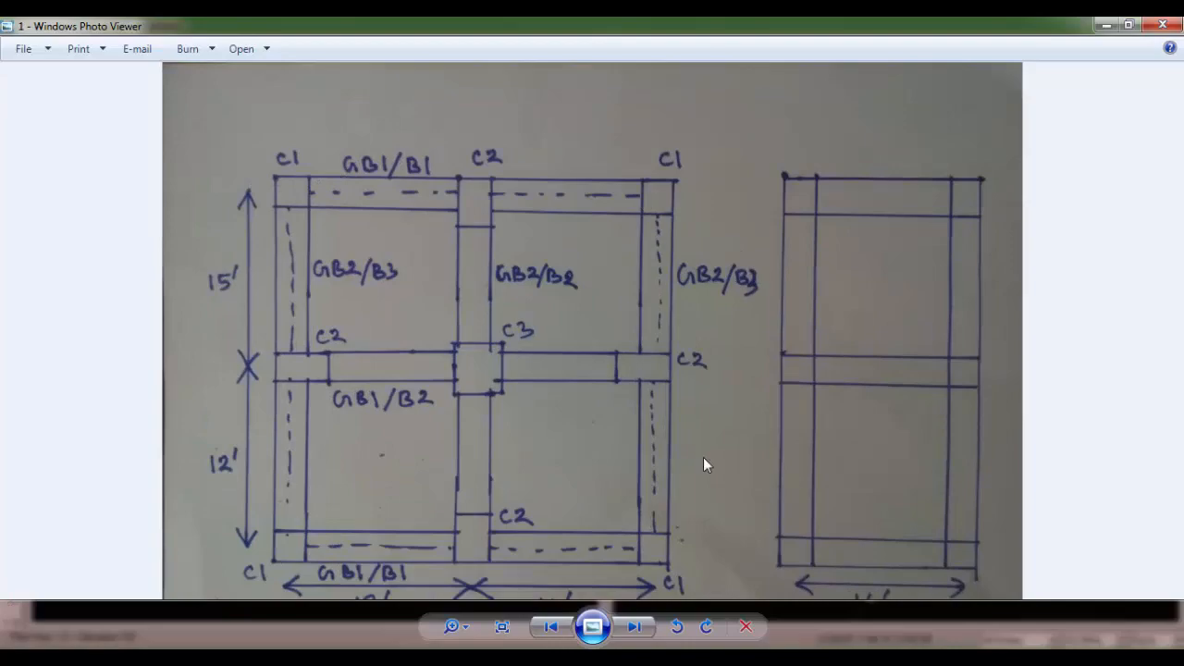
scroll(692, 465, "down", 1)
left_click(298, 656)
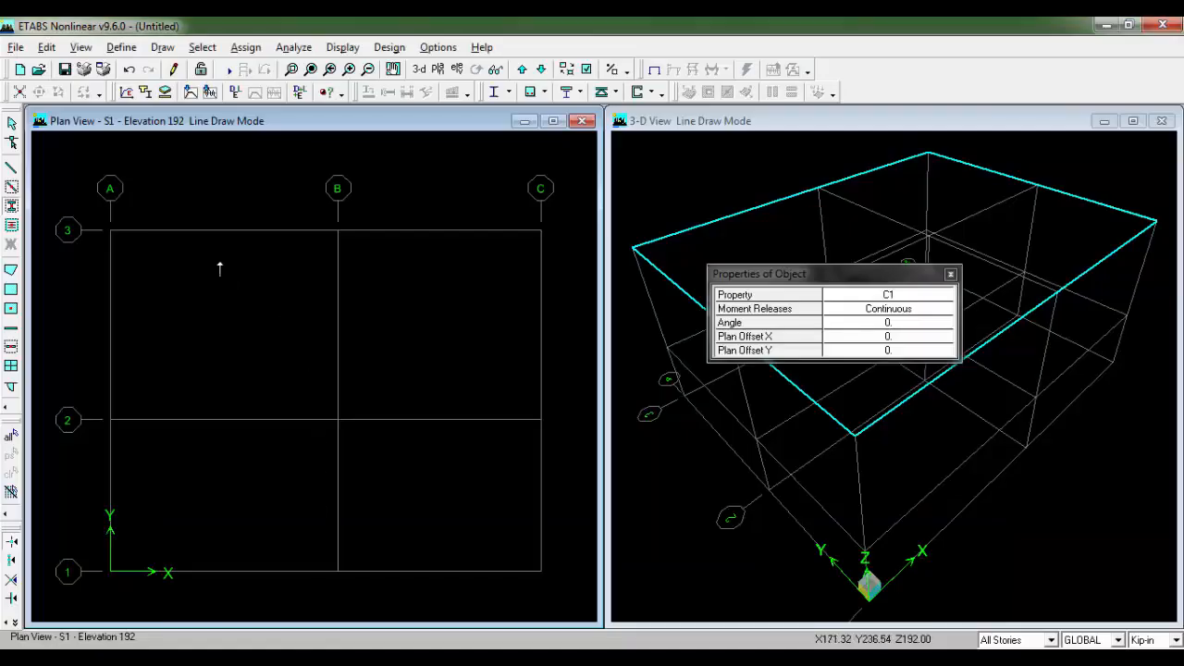
left_click(111, 230)
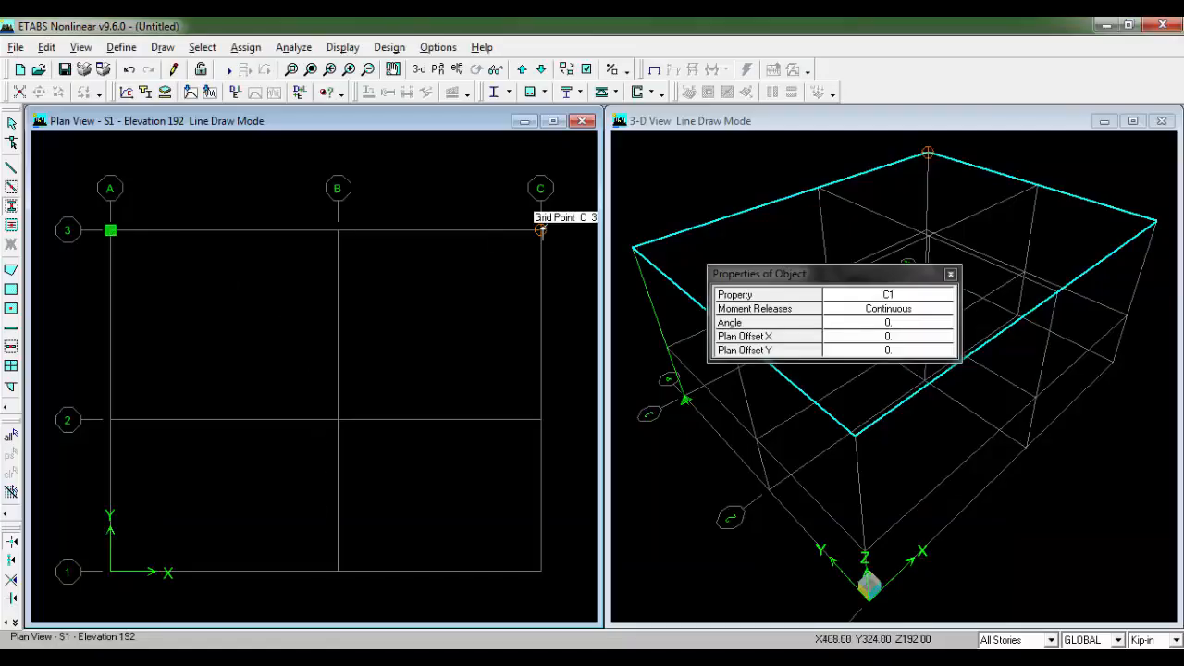
left_click(541, 229)
left_click(111, 572)
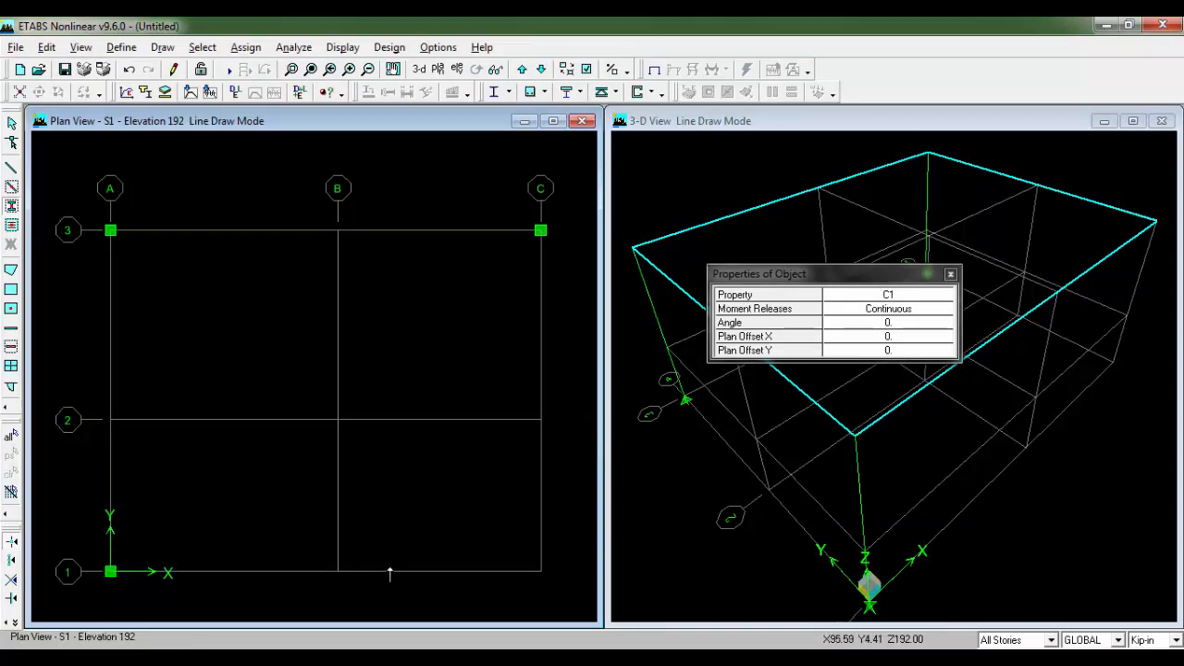
left_click(541, 572)
scroll(325, 394, "up", 1)
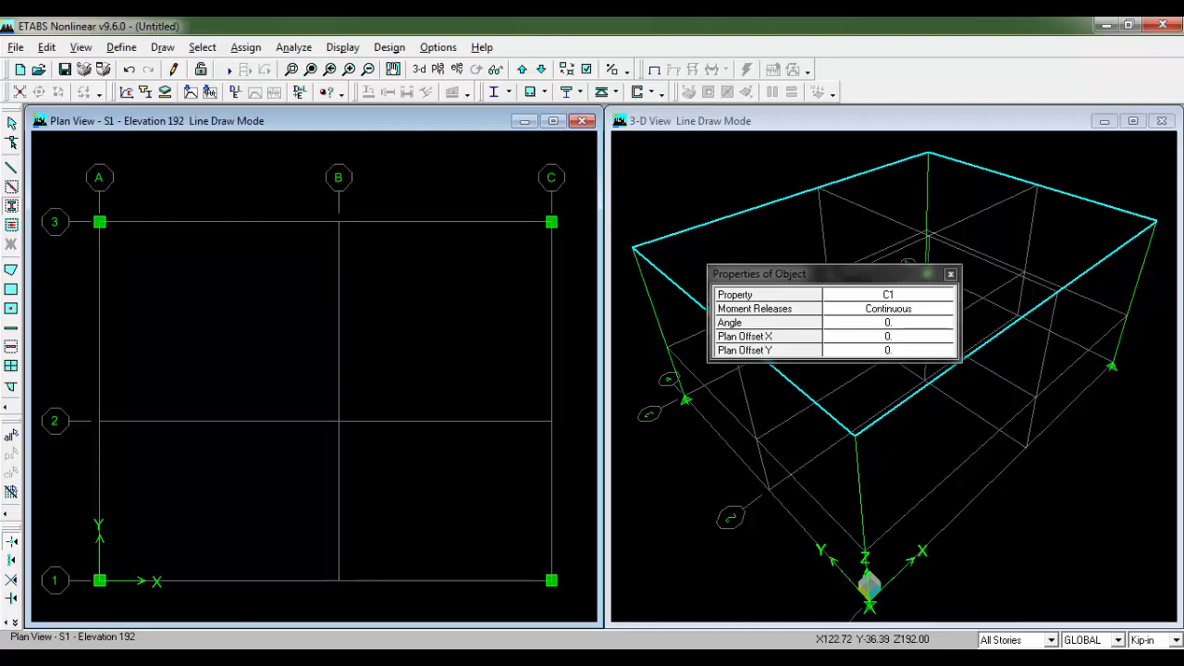
Step: Consult the column layout and section sizes in the sketches and place C2 columns at grid points A-2 and C-2
left_click(250, 648)
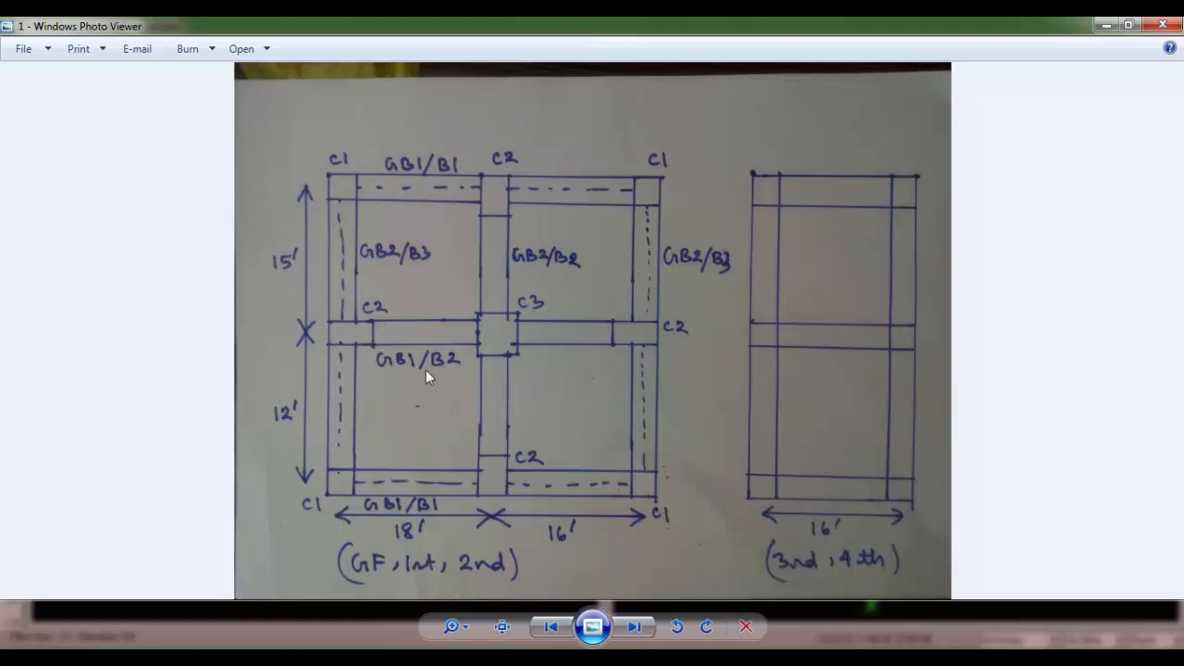
left_click(634, 626)
scroll(509, 213, "up", 2)
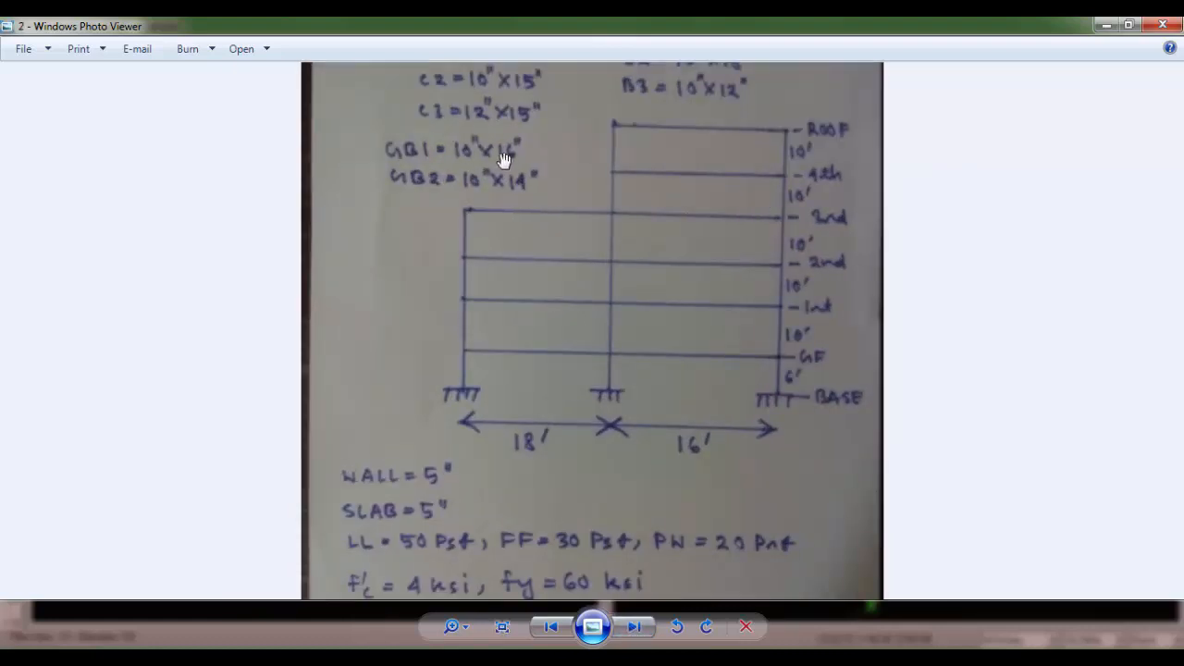
scroll(504, 159, "down", 2)
left_click(550, 626)
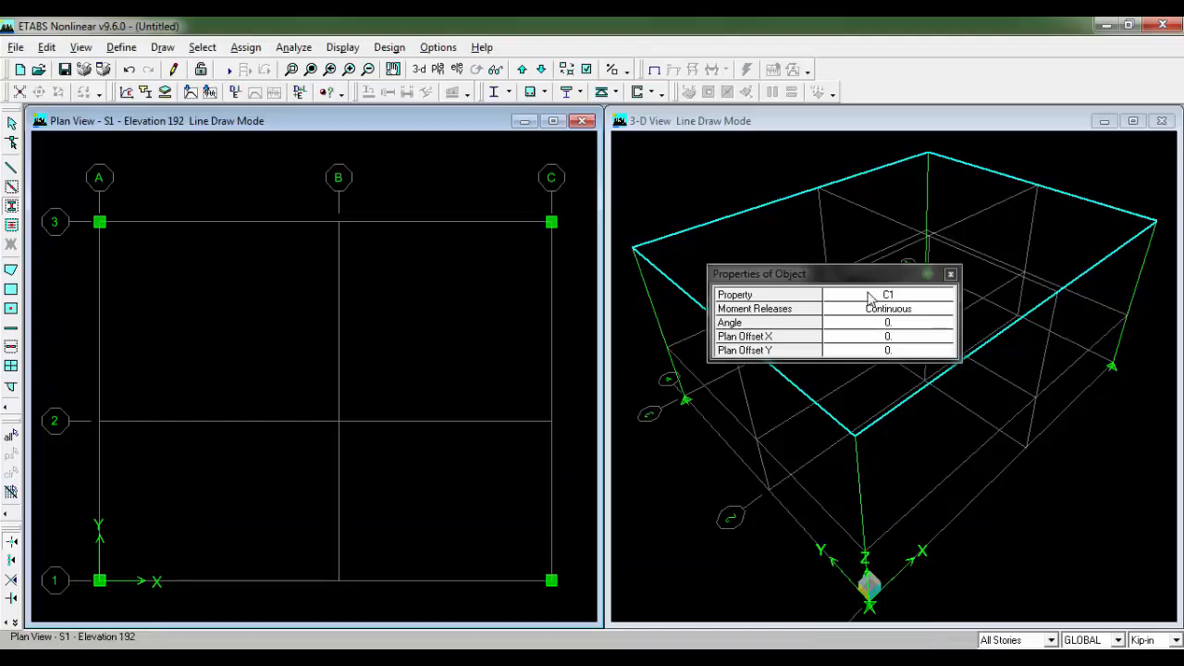
left_click(915, 301)
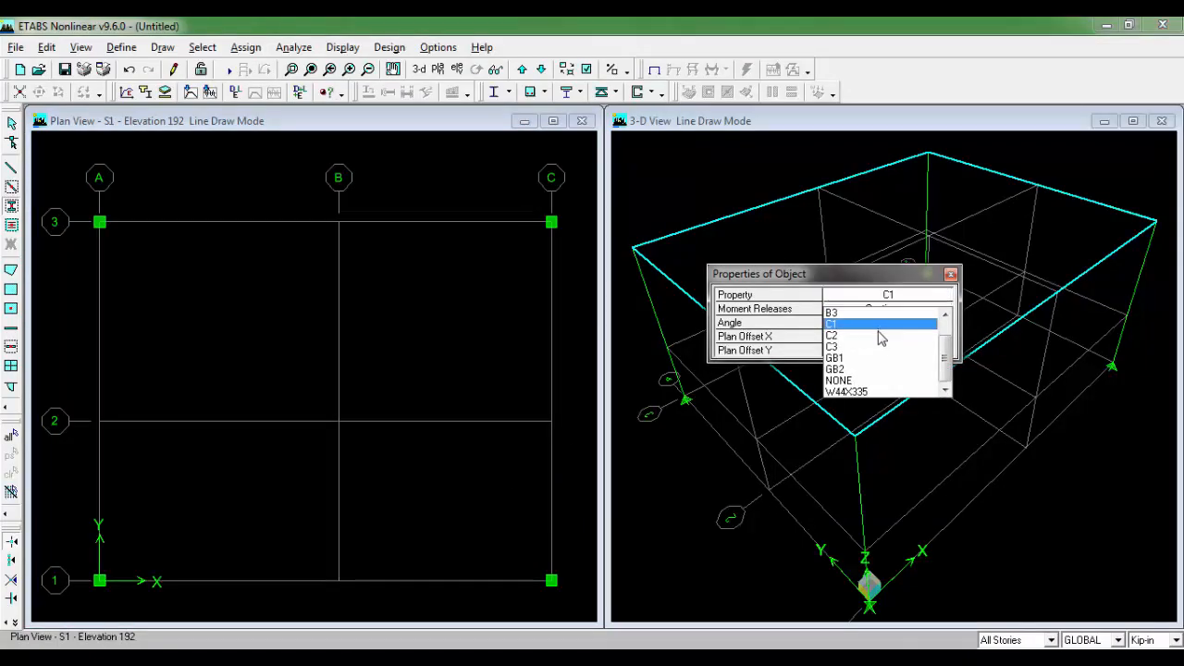
left_click(876, 323)
left_click(867, 296)
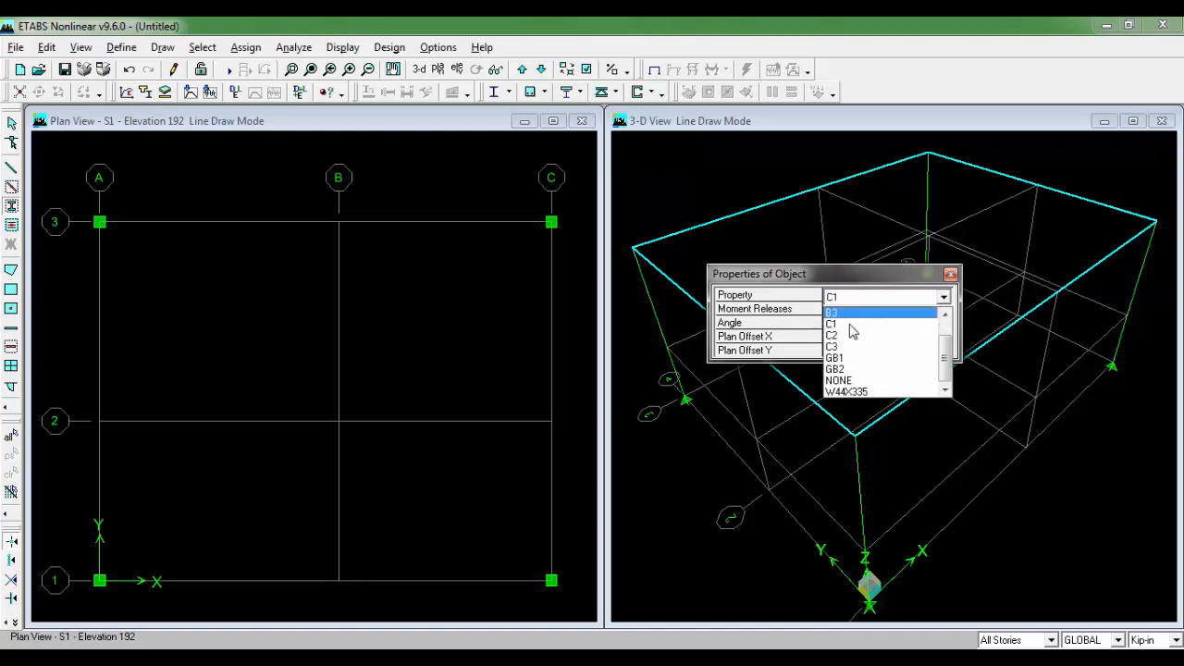
left_click(853, 331)
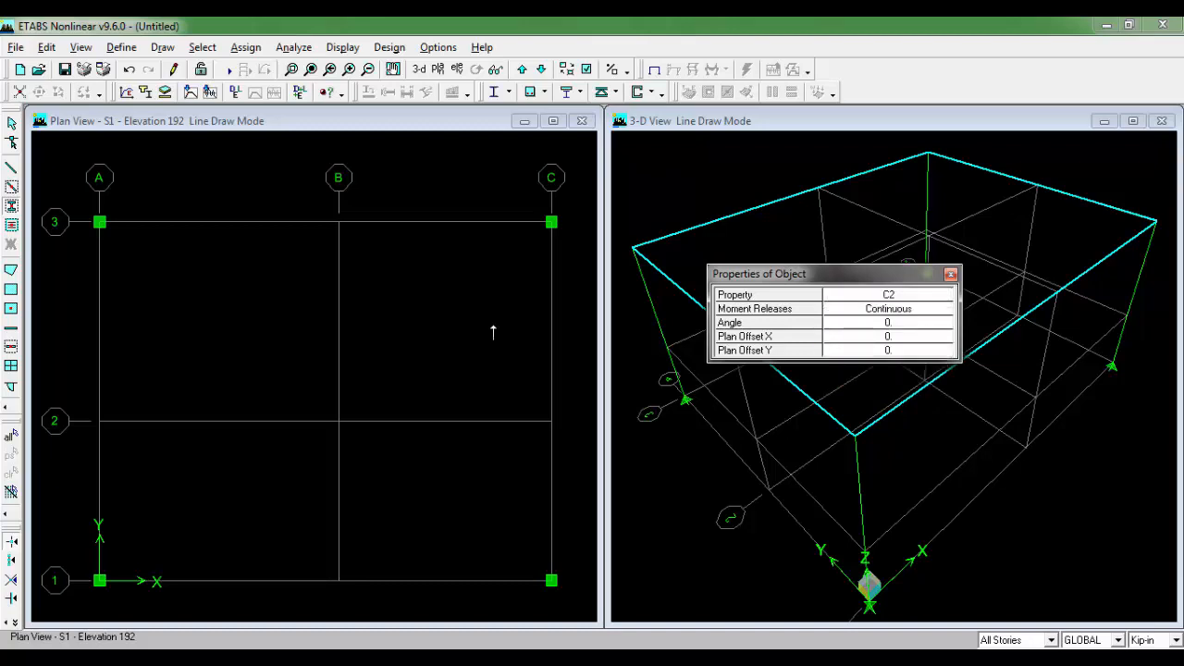
left_click(100, 421)
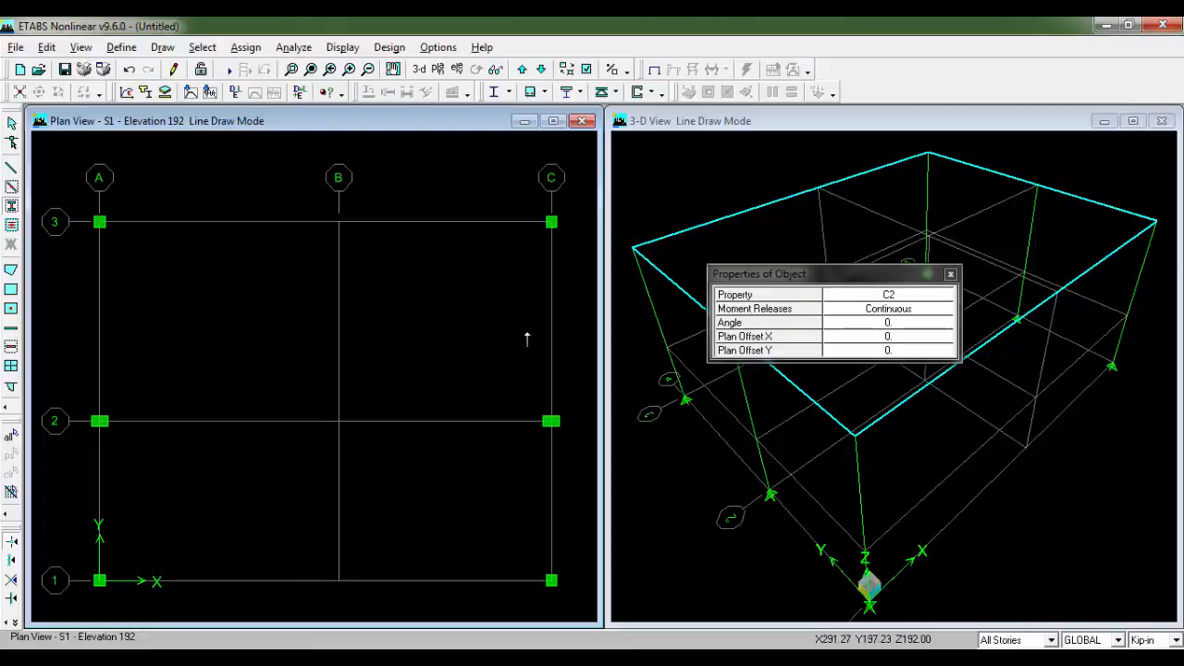
Step: Set the column angle to 90 and place C2 columns at grid points B-3 and B-1
left_click(888, 323)
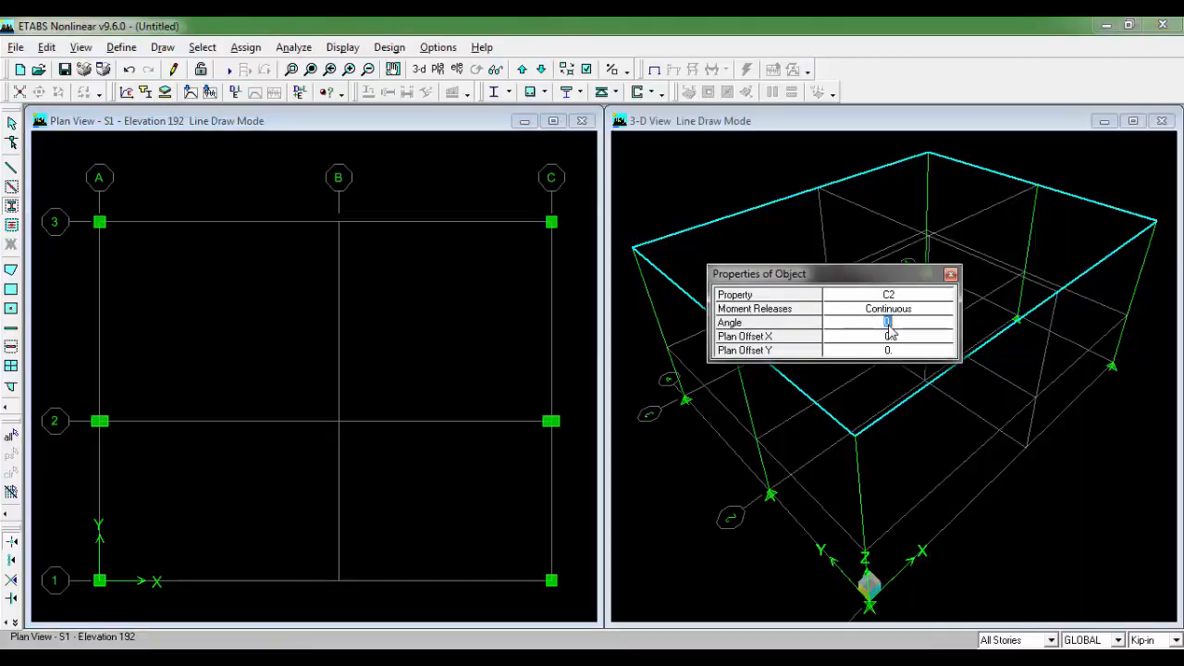
type("90")
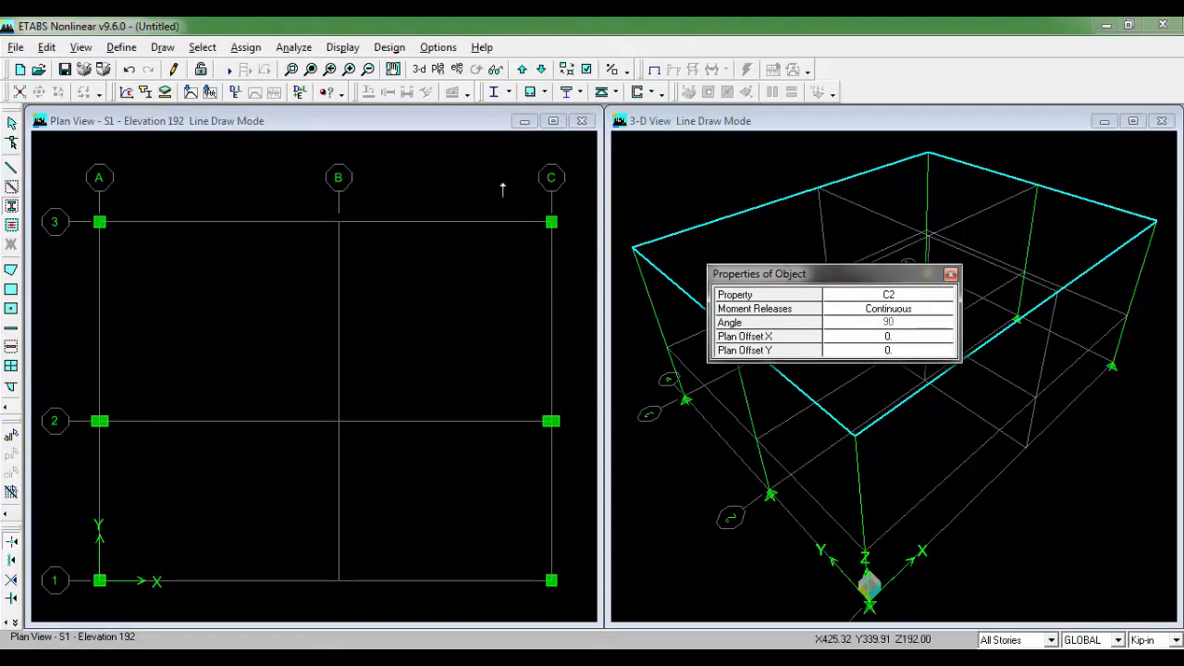
left_click(340, 224)
left_click(338, 580)
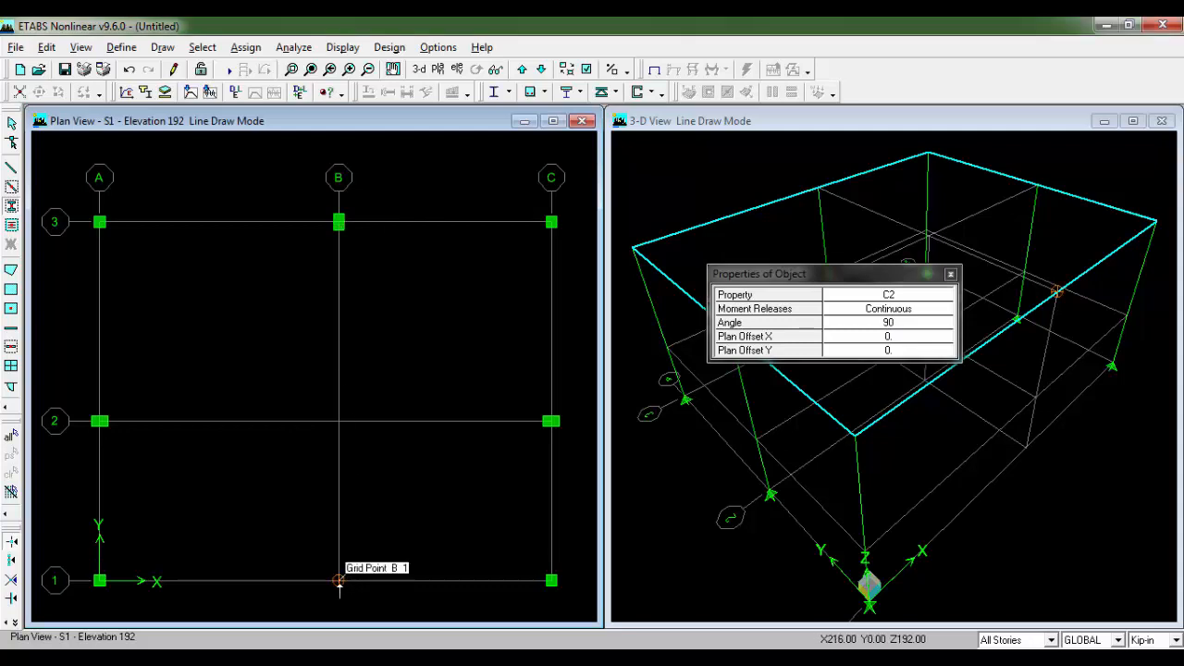
Step: Place a C3 column with an angle of 0 at the central grid point B-2 and end column drawing
left_click(906, 296)
left_click(889, 296)
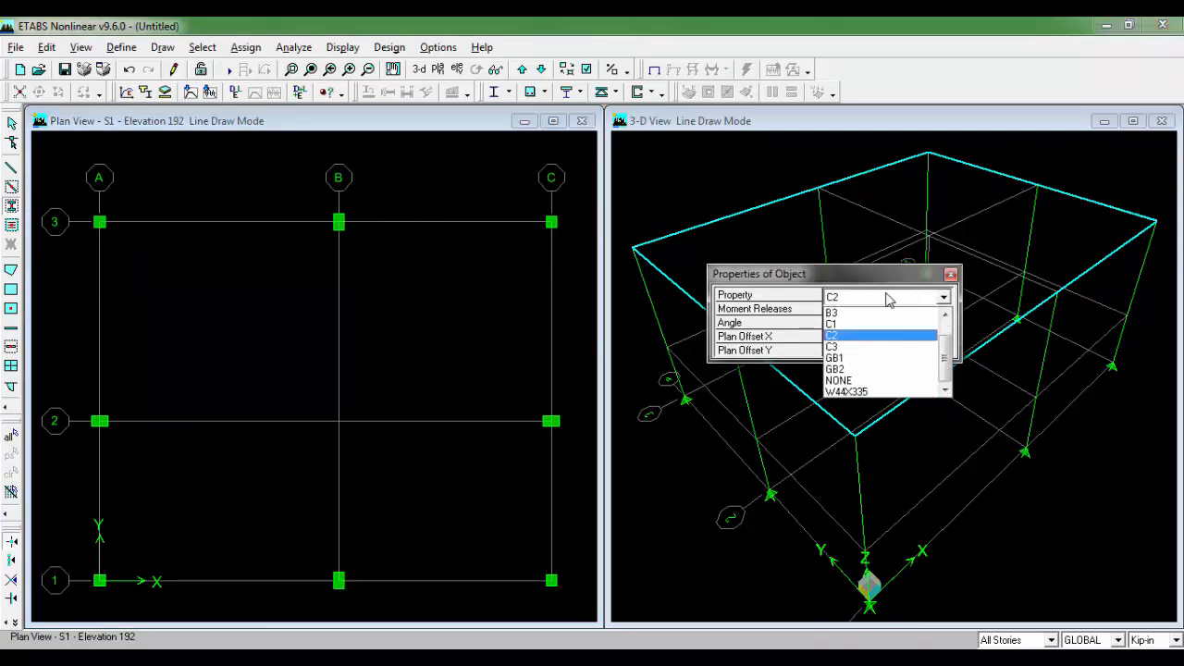
left_click(861, 347)
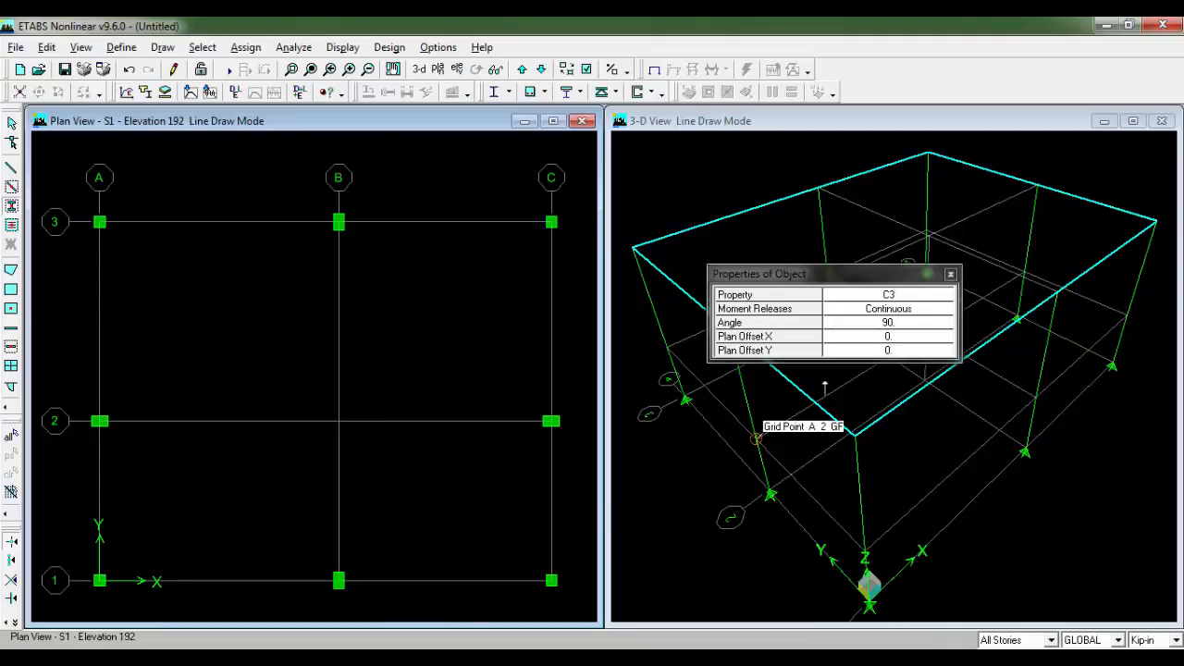
left_click(886, 324)
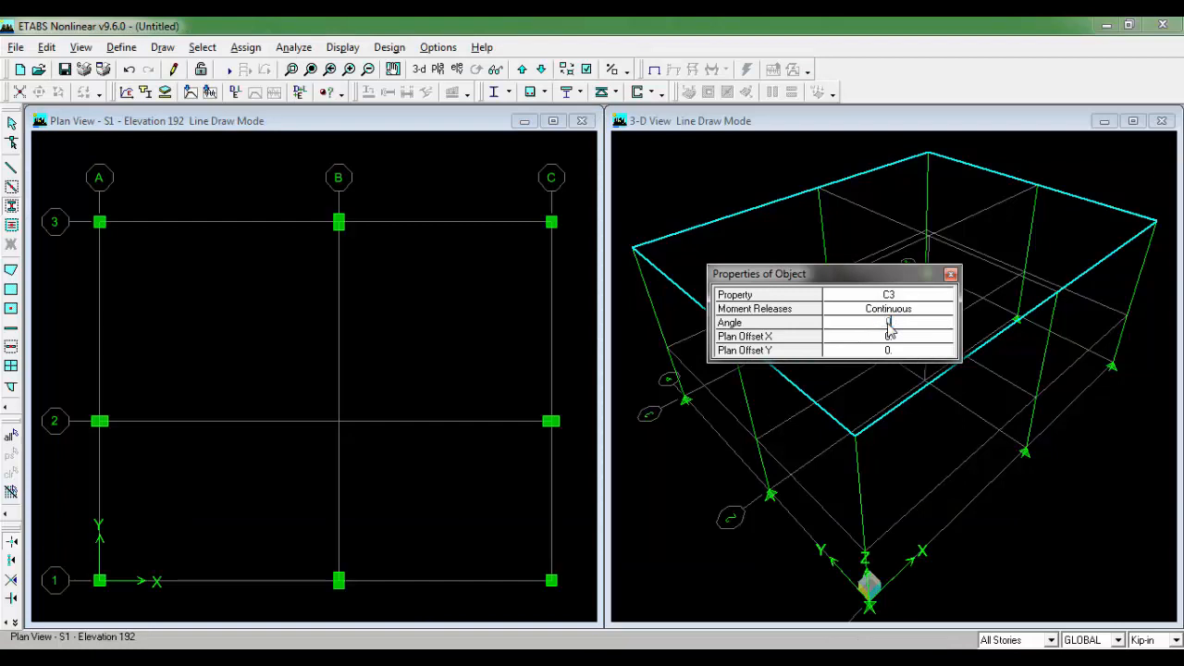
left_click(338, 421)
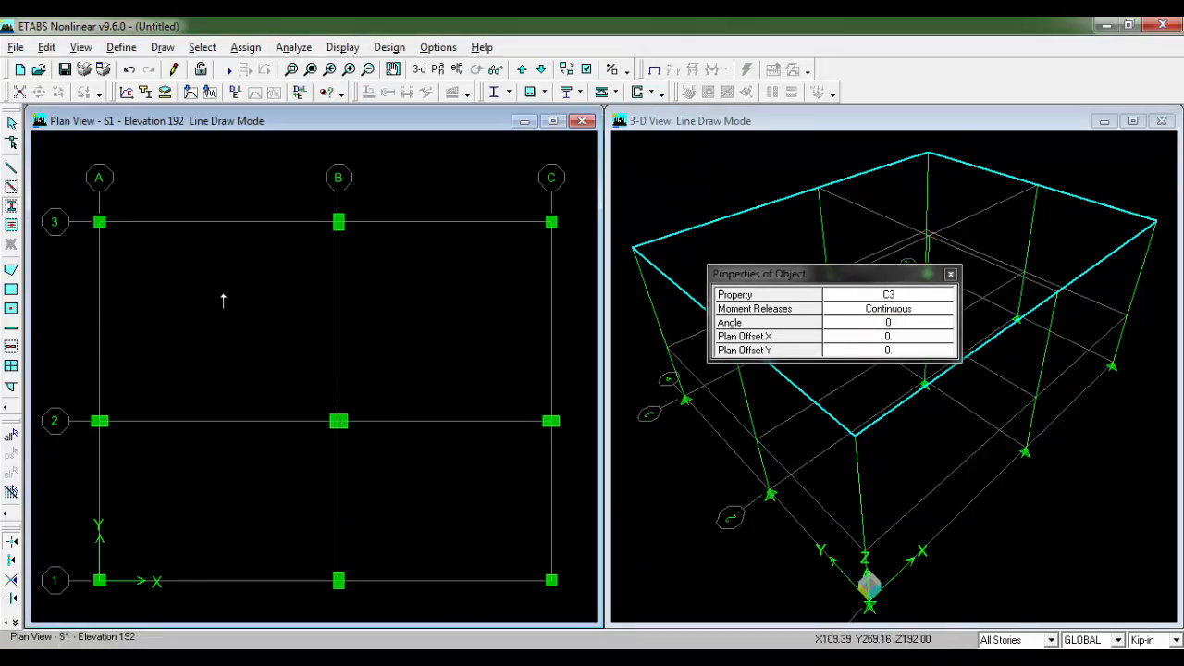
key("Escape")
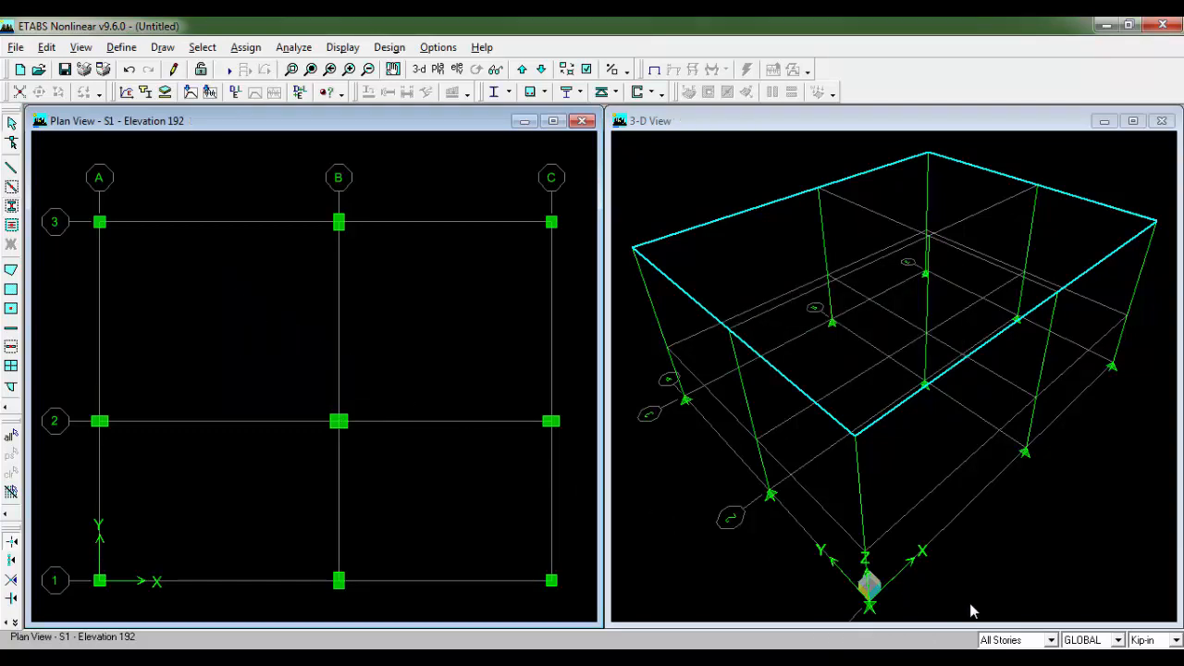
Step: Restrict drawing to One Story and, following the sketch, draw B1 beams along gridlines 3 and 1 on the S1 plan
left_click(1017, 639)
left_click(1013, 602)
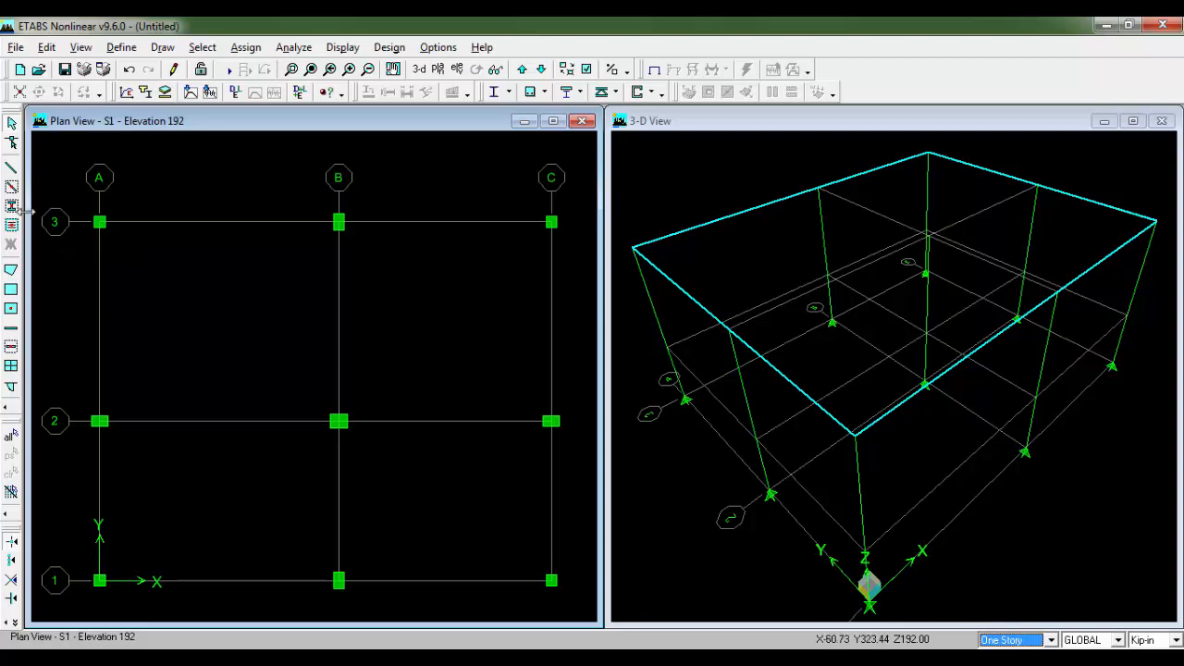
left_click(11, 188)
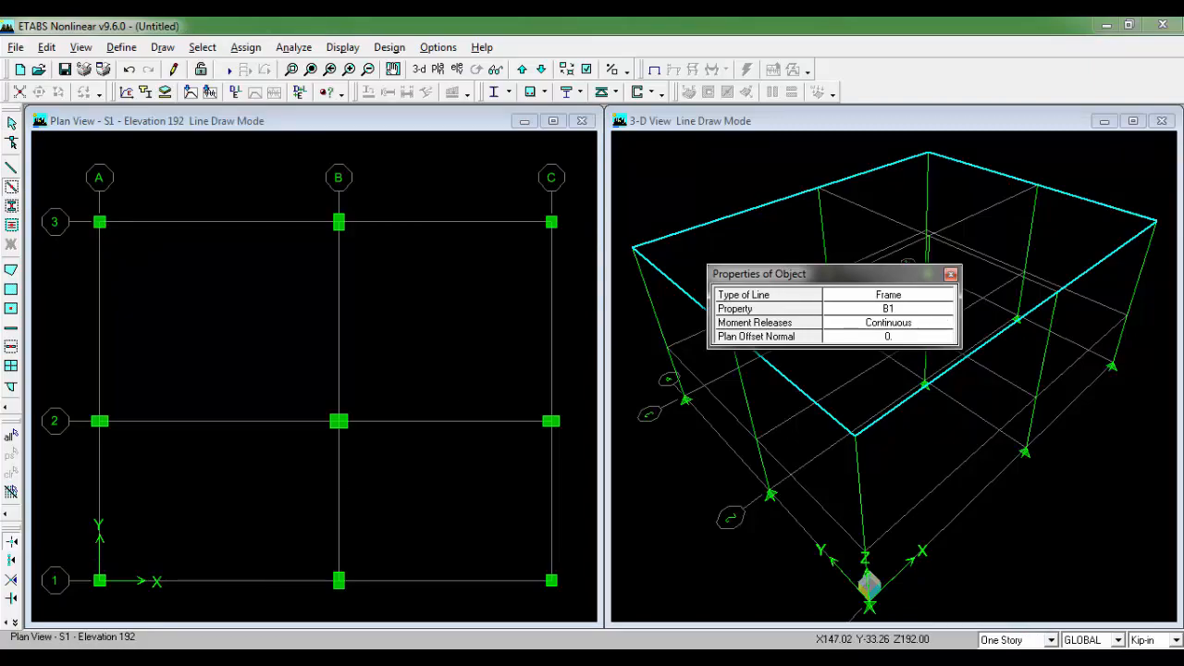
left_click(246, 647)
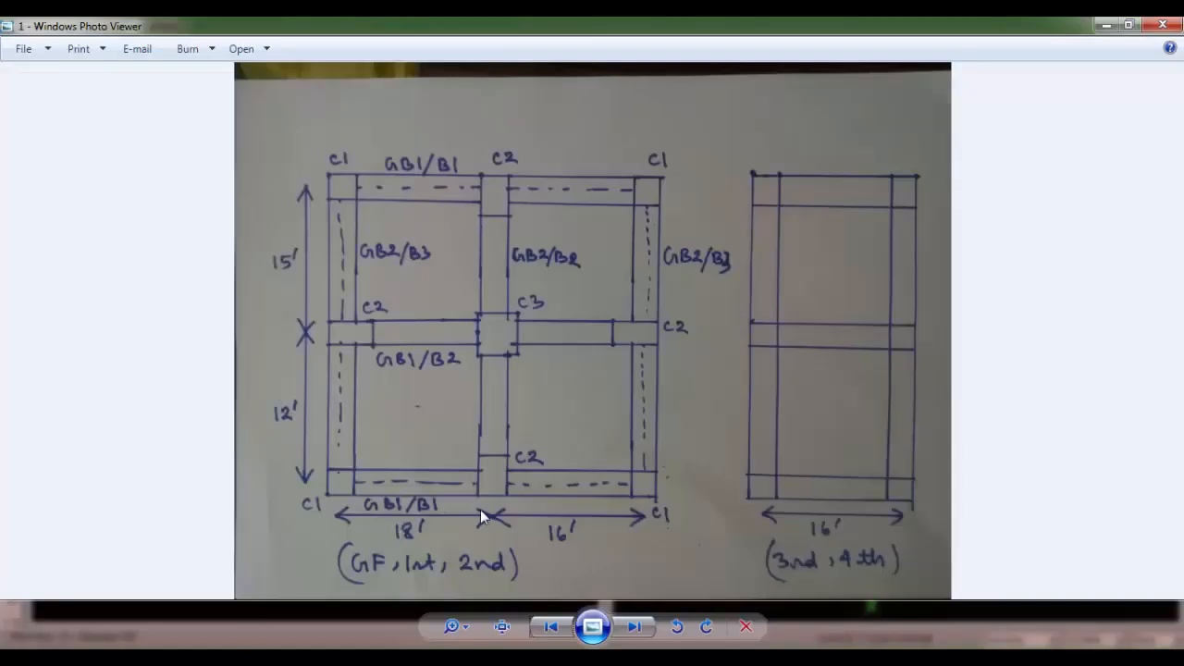
left_click(246, 647)
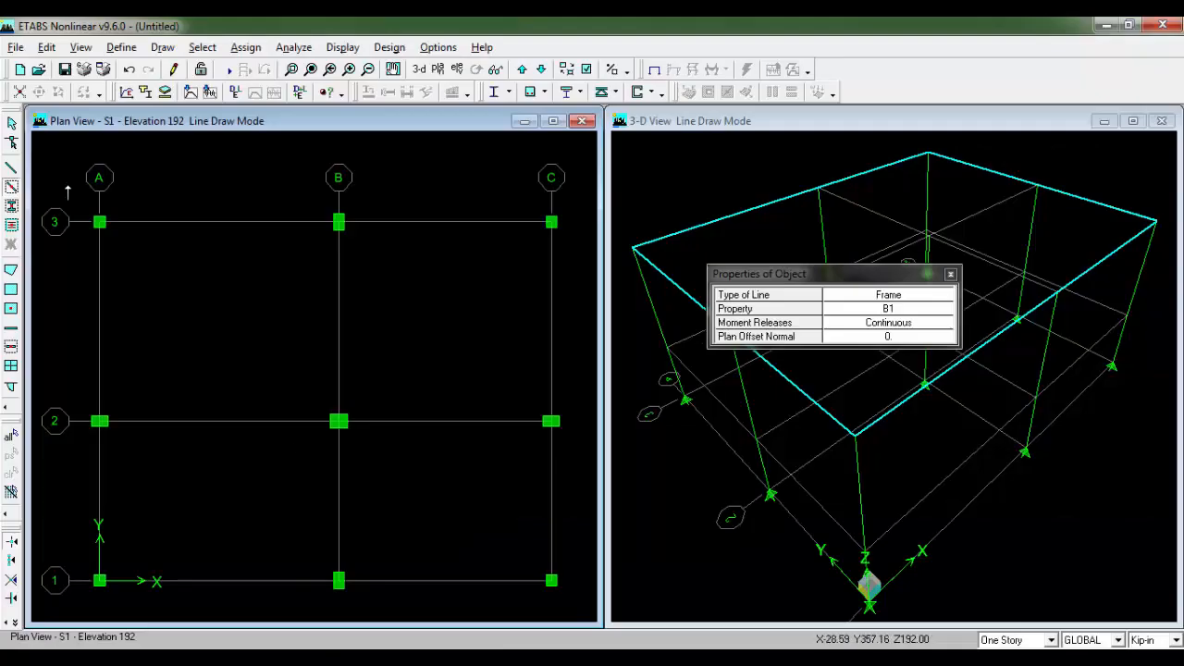
left_click_drag(67, 185, 579, 267)
mouse_move(57, 521)
left_mouse_down()
mouse_move(116, 553)
mouse_move(573, 609)
left_mouse_up()
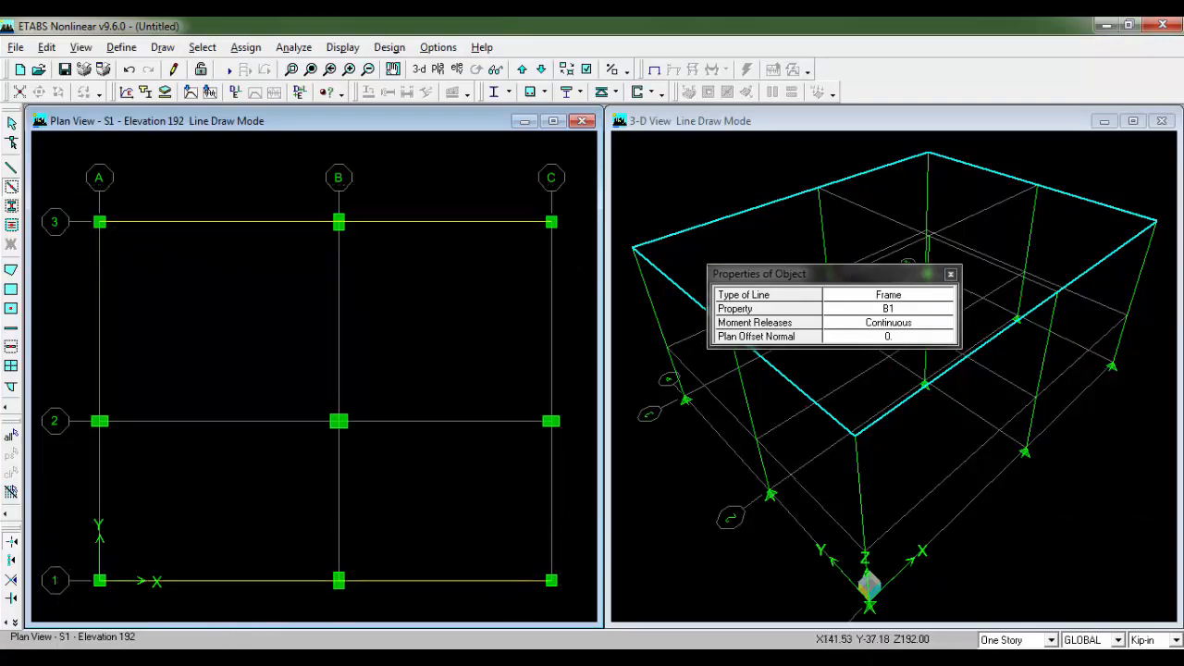
Step: Draw B2 beams along the interior gridlines B and 2 on the S1 plan
left_click(904, 309)
left_click(944, 309)
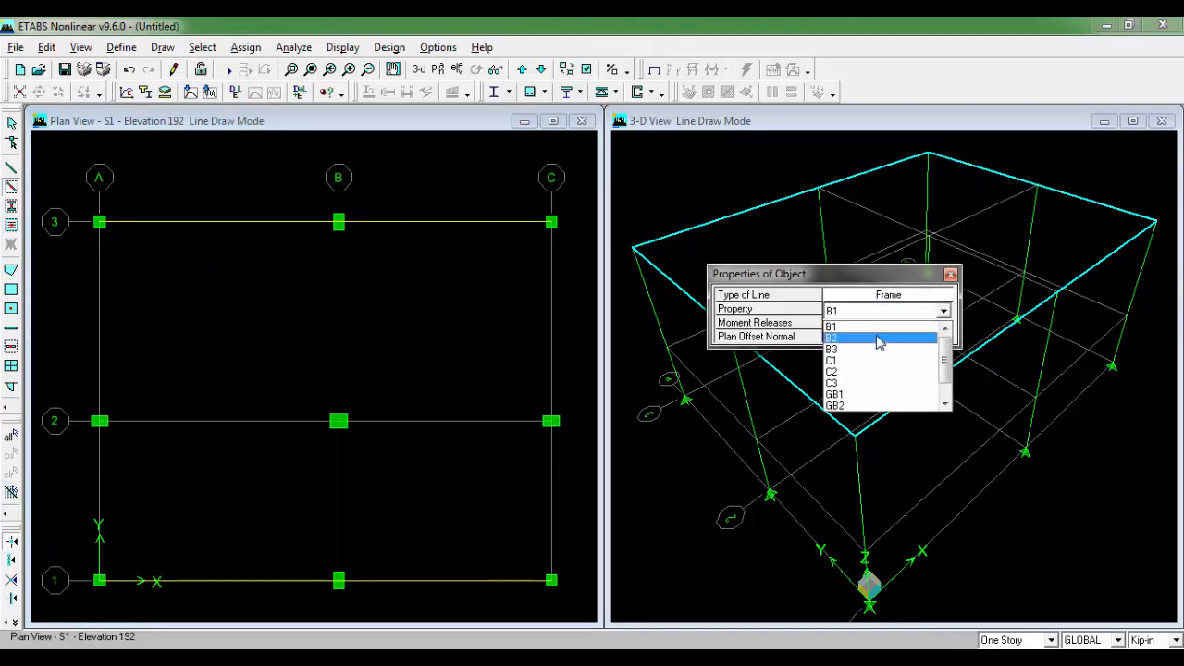
left_click(888, 335)
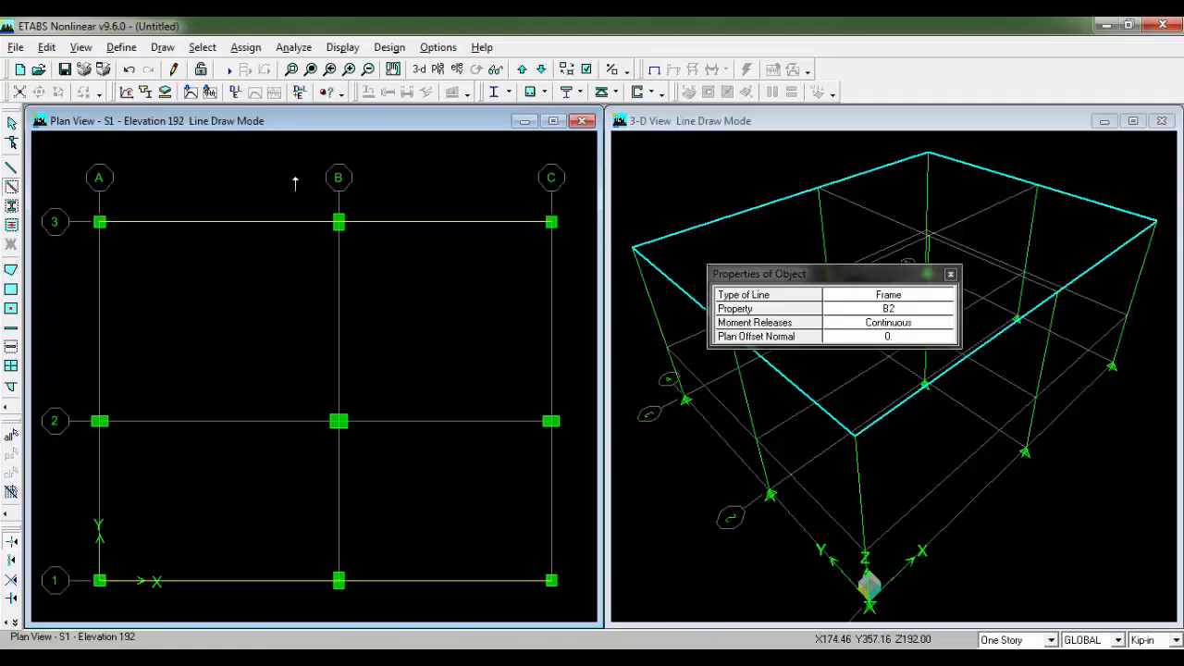
left_click_drag(293, 178, 383, 614)
left_click_drag(579, 463, 67, 382)
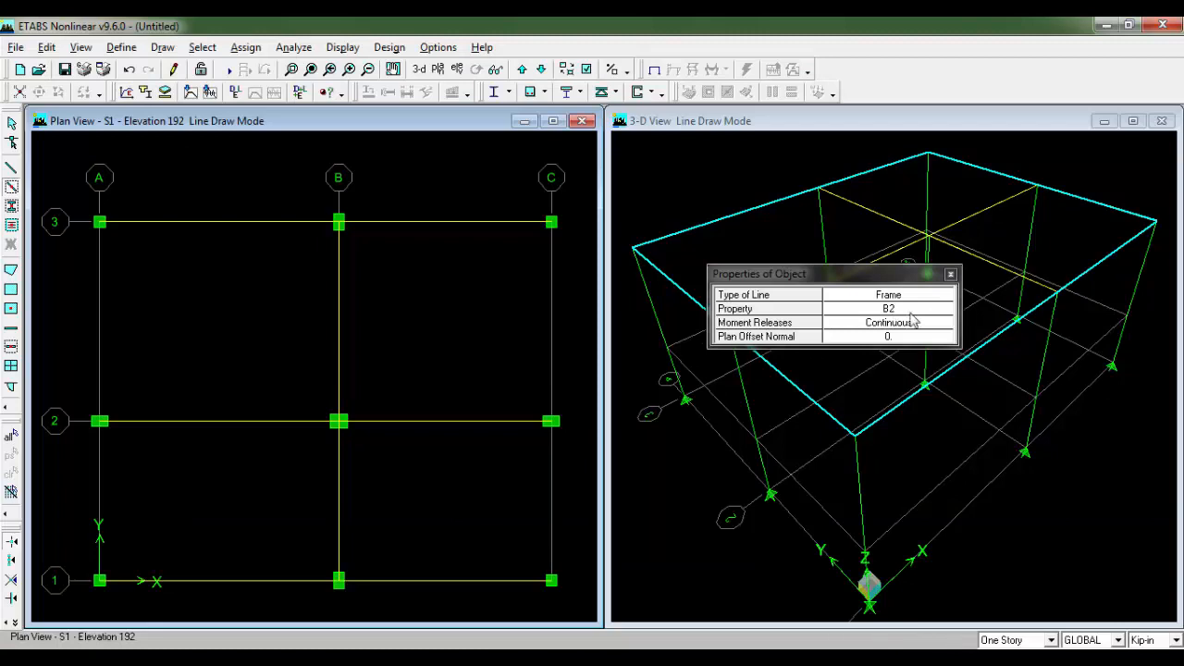
Step: Draw B3 beams along the outer gridlines A and C on the S1 plan and end beam drawing
left_click(933, 314)
left_click(936, 315)
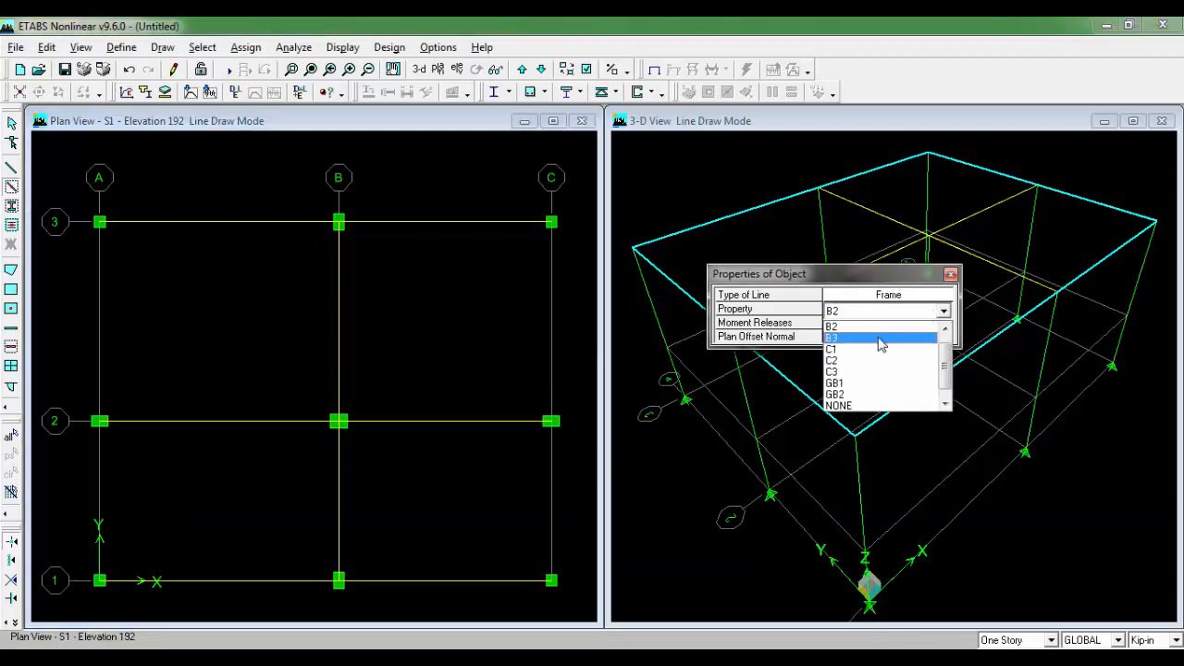
left_click(916, 339)
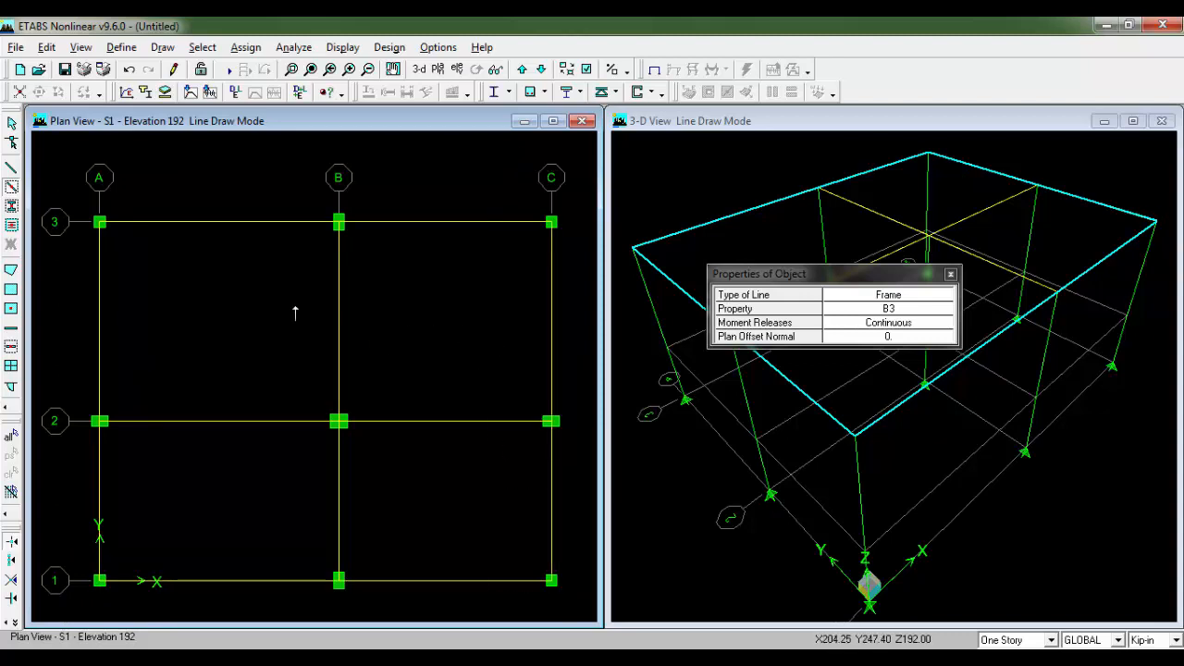
key("Escape")
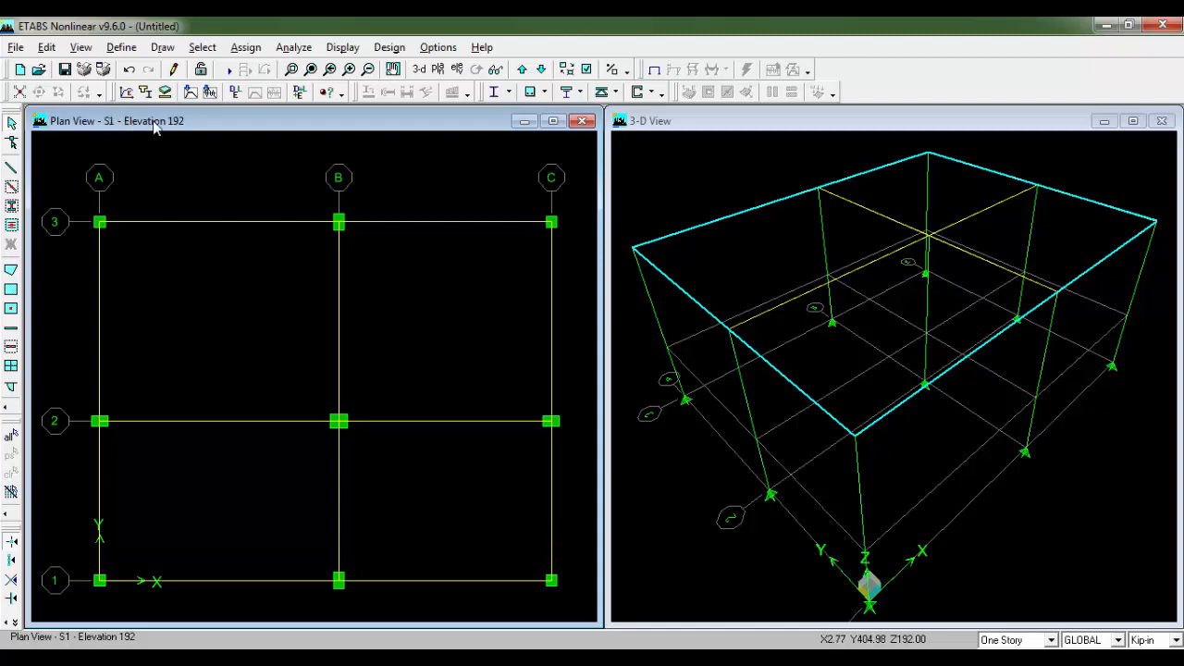
Step: Switch the plan view from S1 down to the GF level
left_click(448, 73)
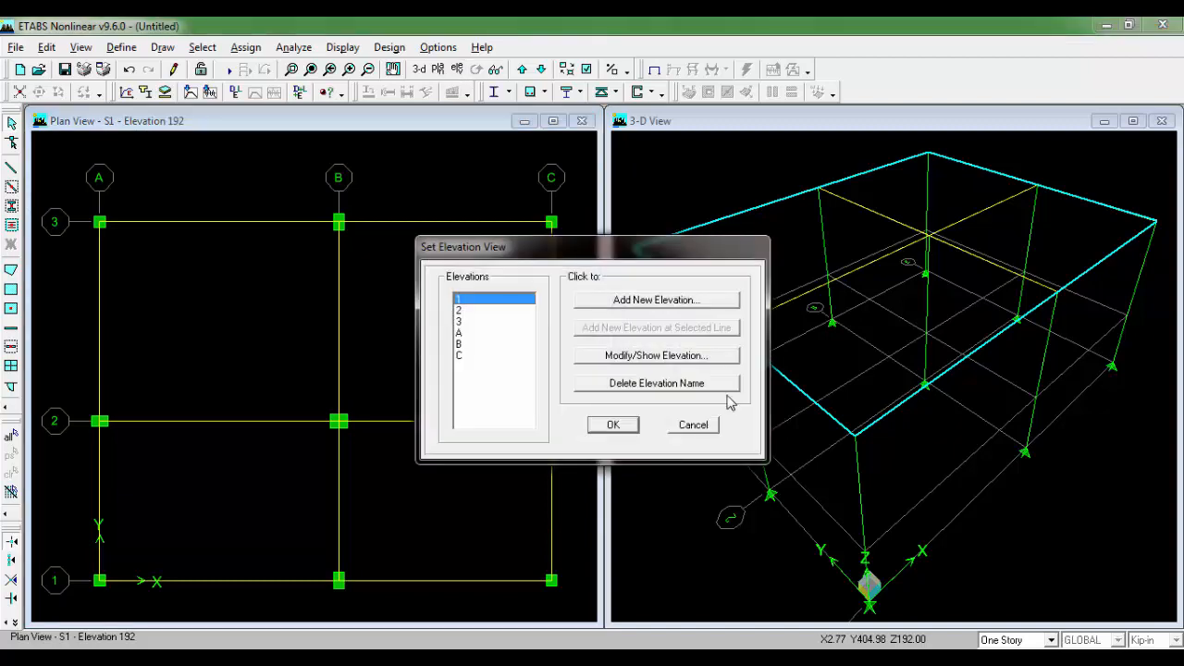
left_click(706, 427)
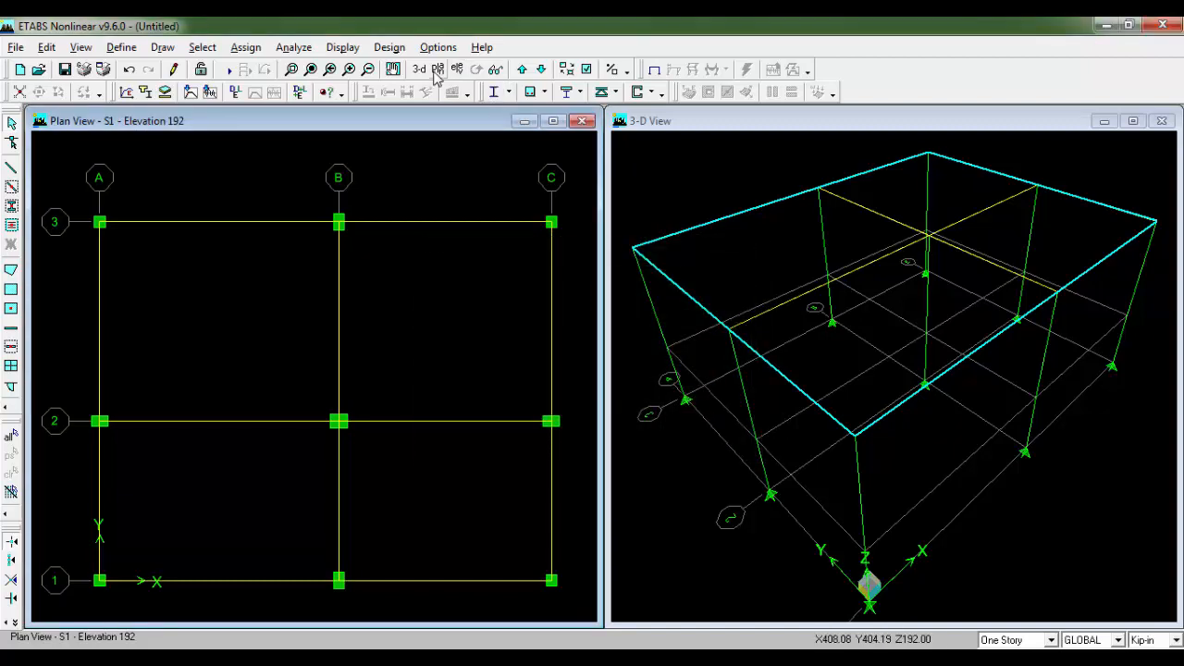
left_click(437, 72)
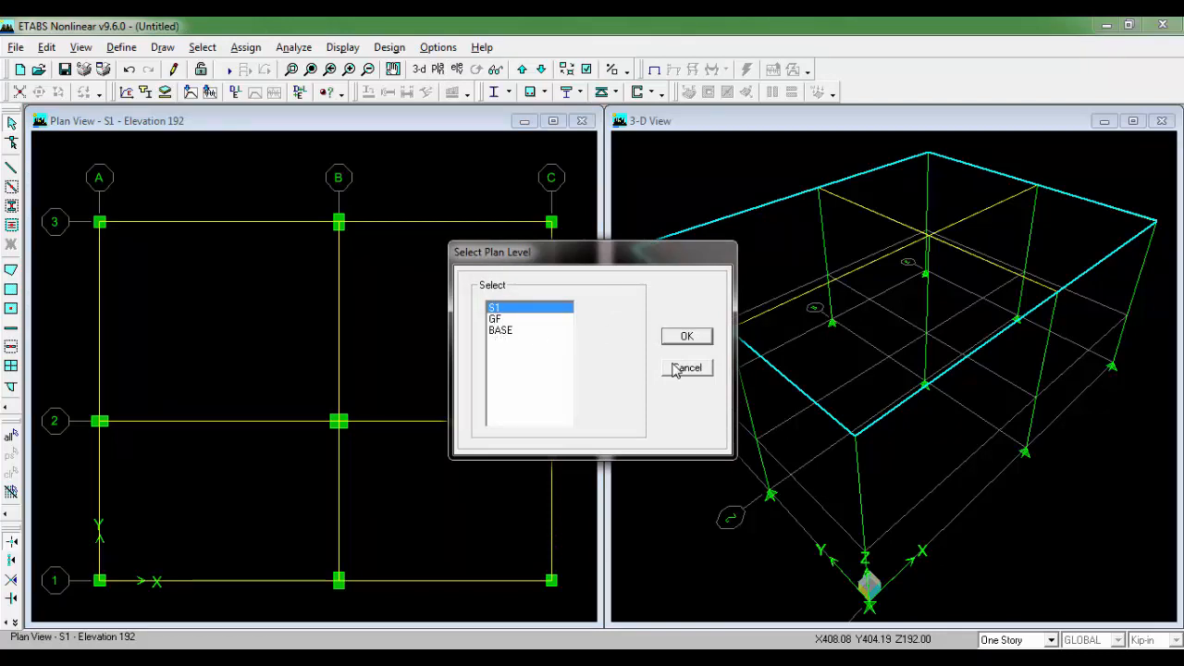
left_click(684, 337)
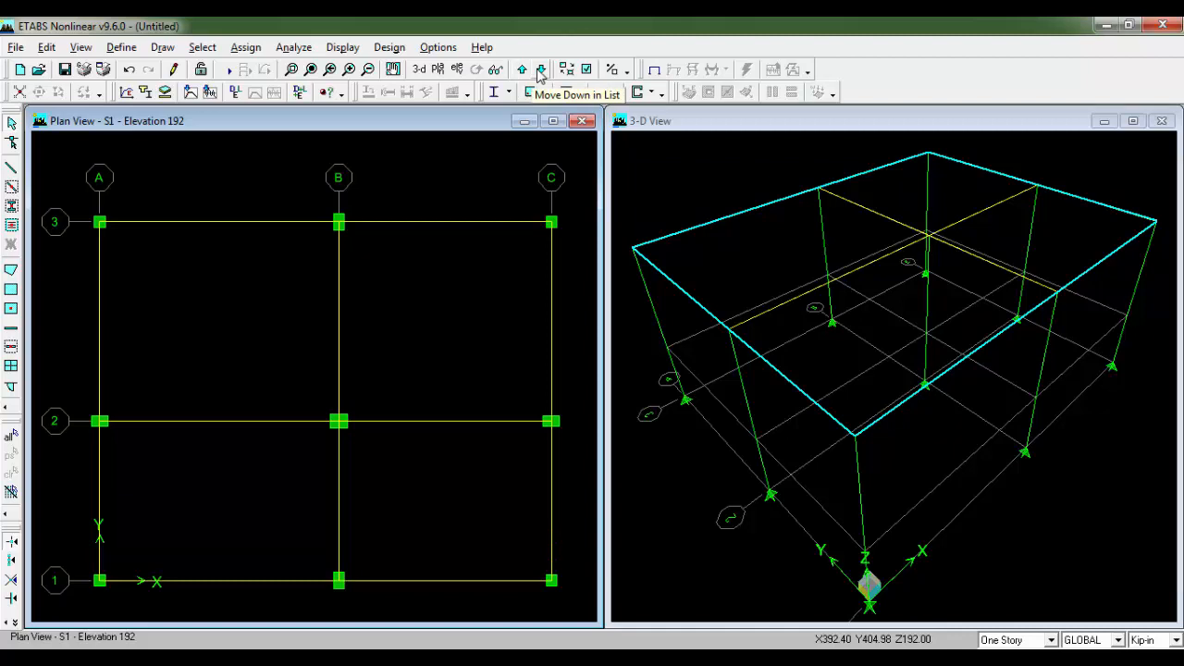
left_click(541, 71)
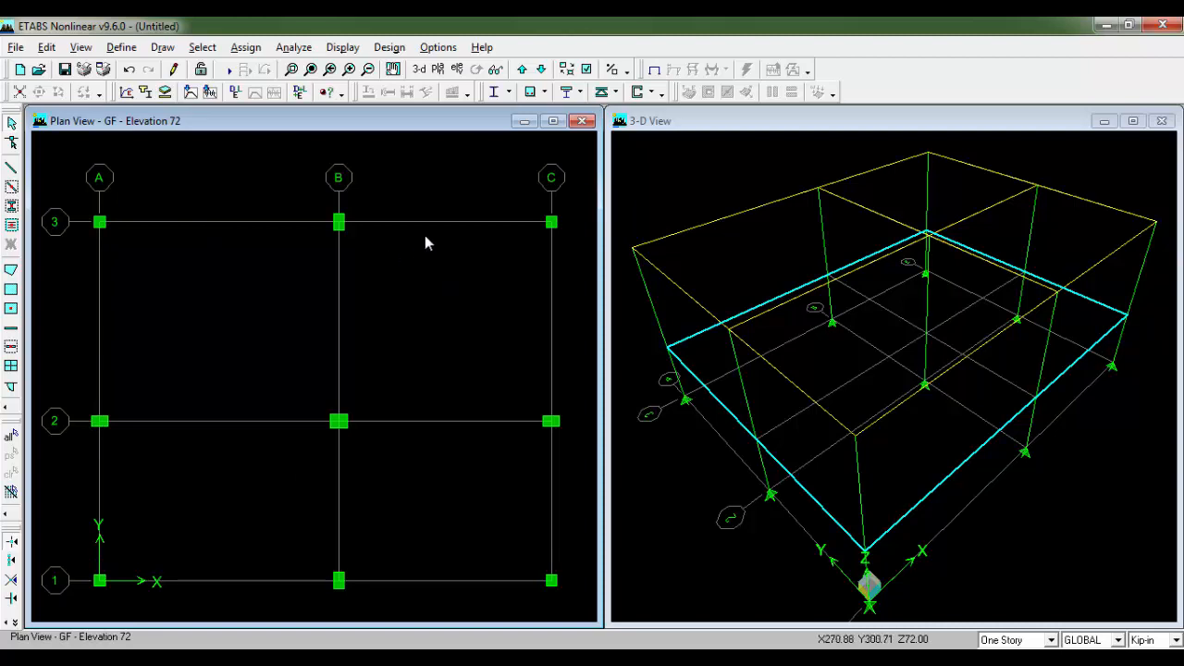
Step: Colour the GF plan view by sections to compare the columns, and restore colouring by objects
left_click(586, 69)
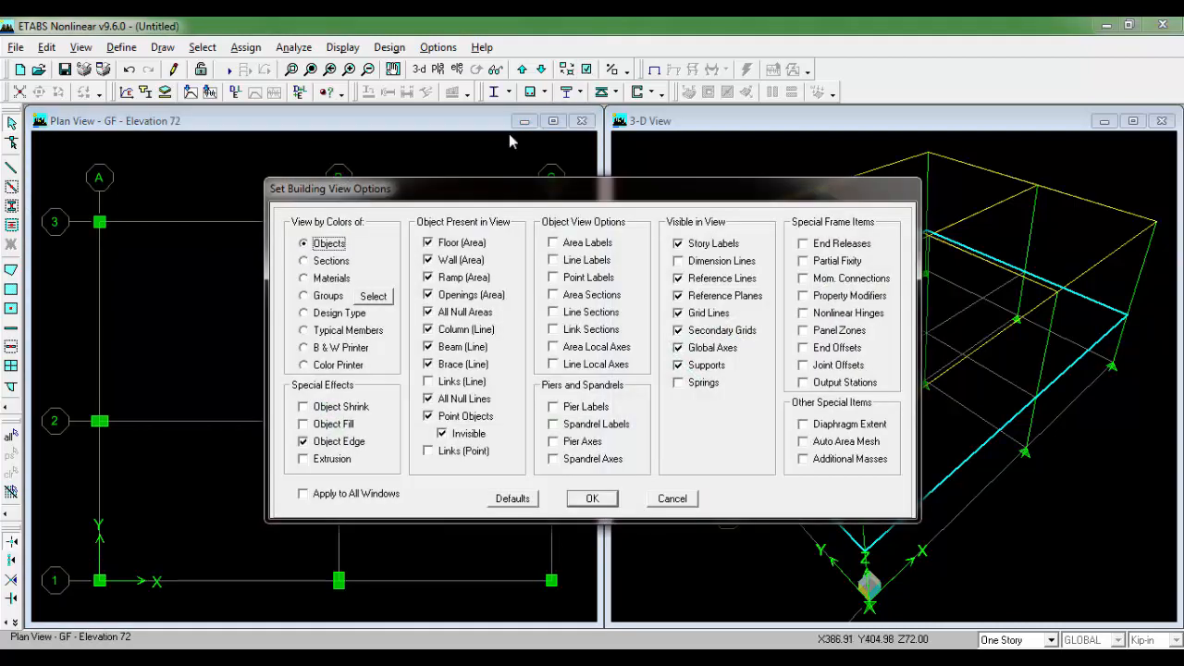
left_click(330, 261)
left_click(593, 499)
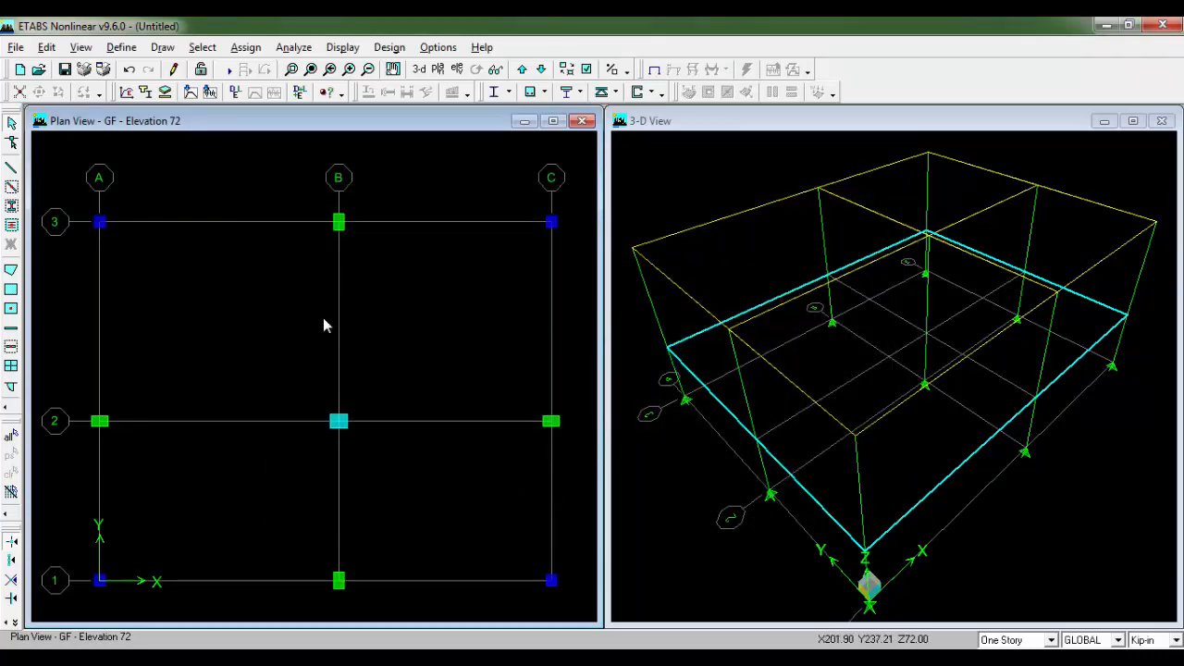
left_click(587, 70)
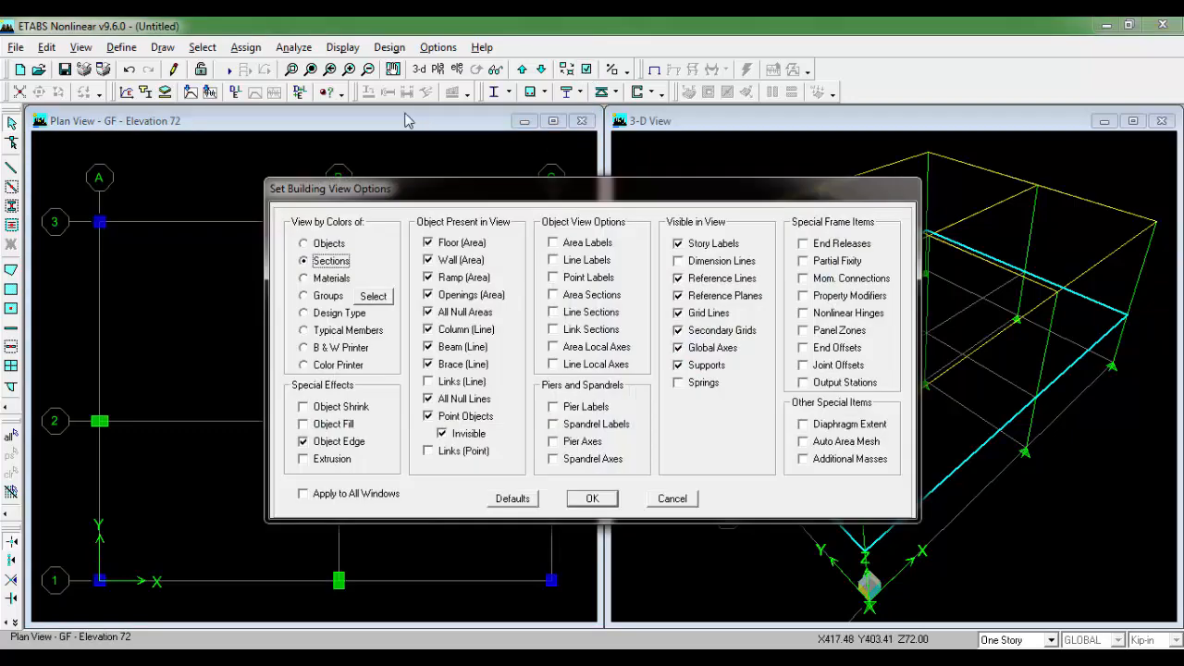
left_click(327, 244)
left_click(592, 499)
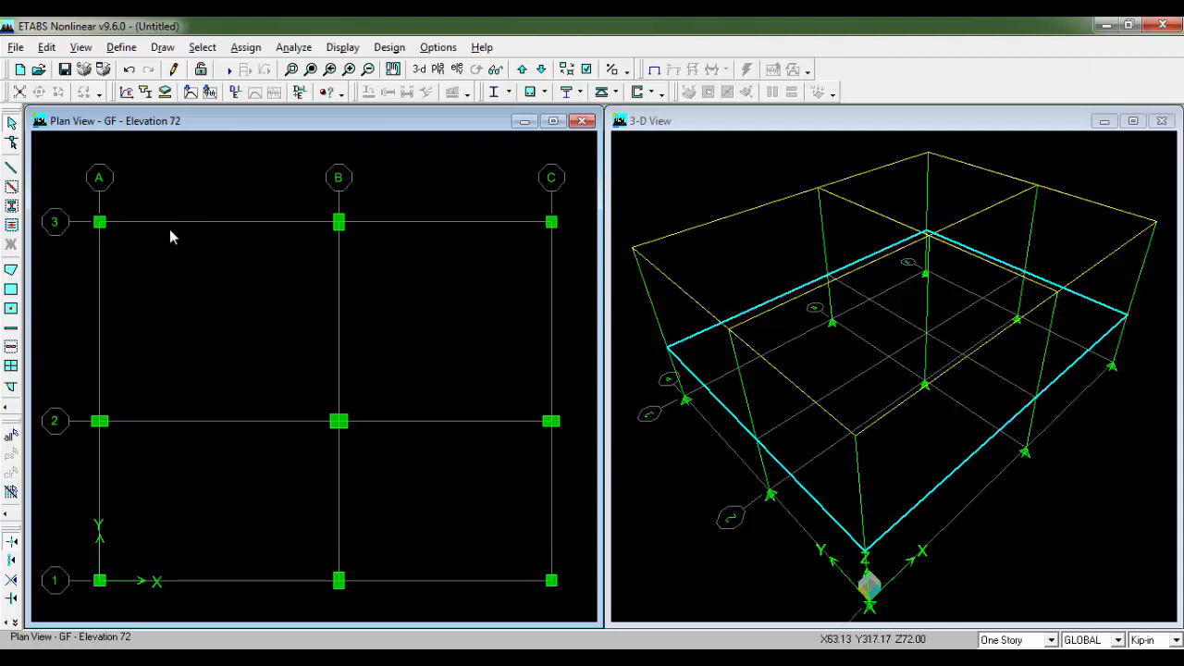
Step: Following the sketch, draw GB1 grade beams along gridlines 3, 2 and 1 on the GF plan
left_click(12, 188)
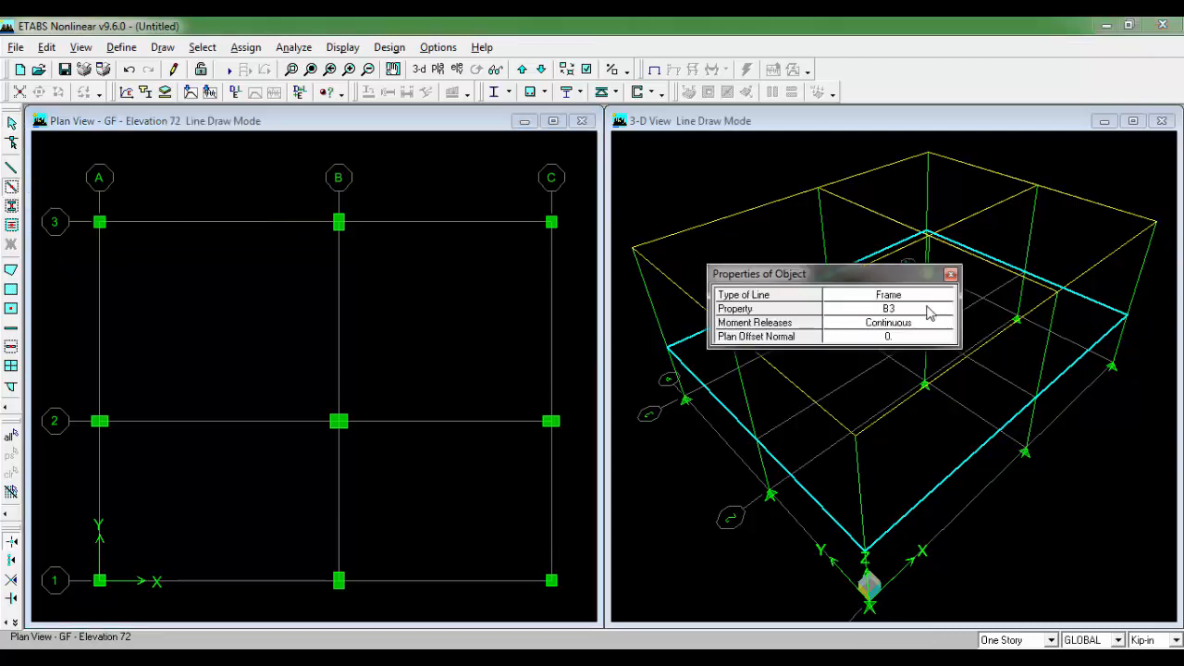
left_click(930, 311)
left_click(860, 370)
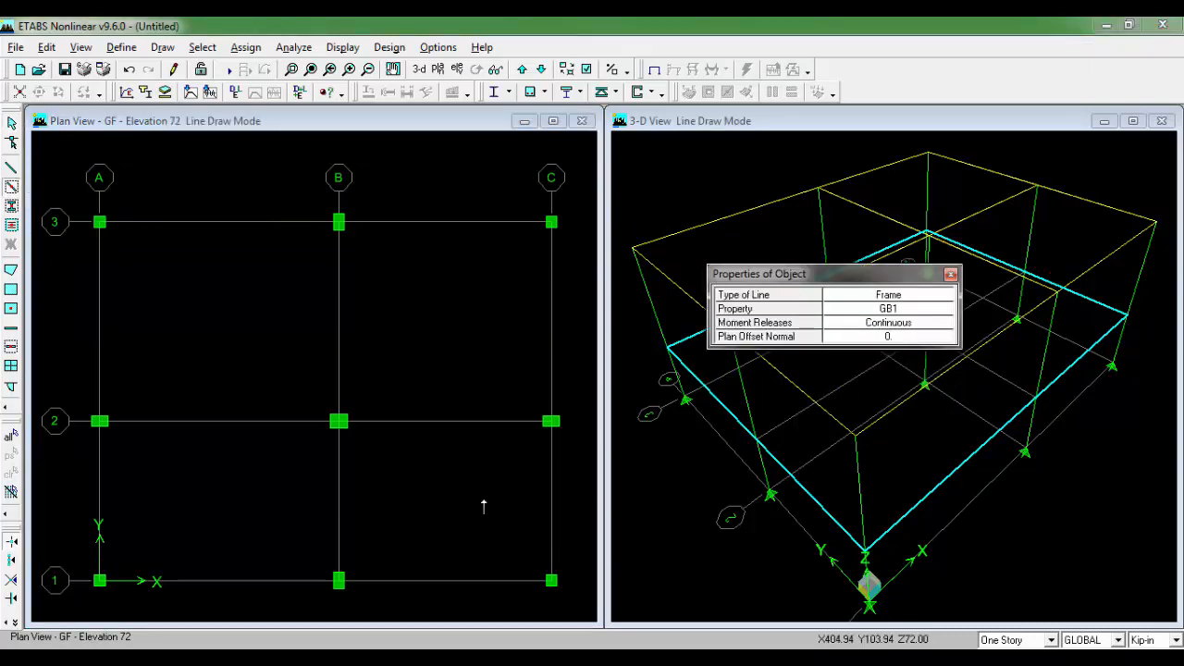
key("alt+Tab")
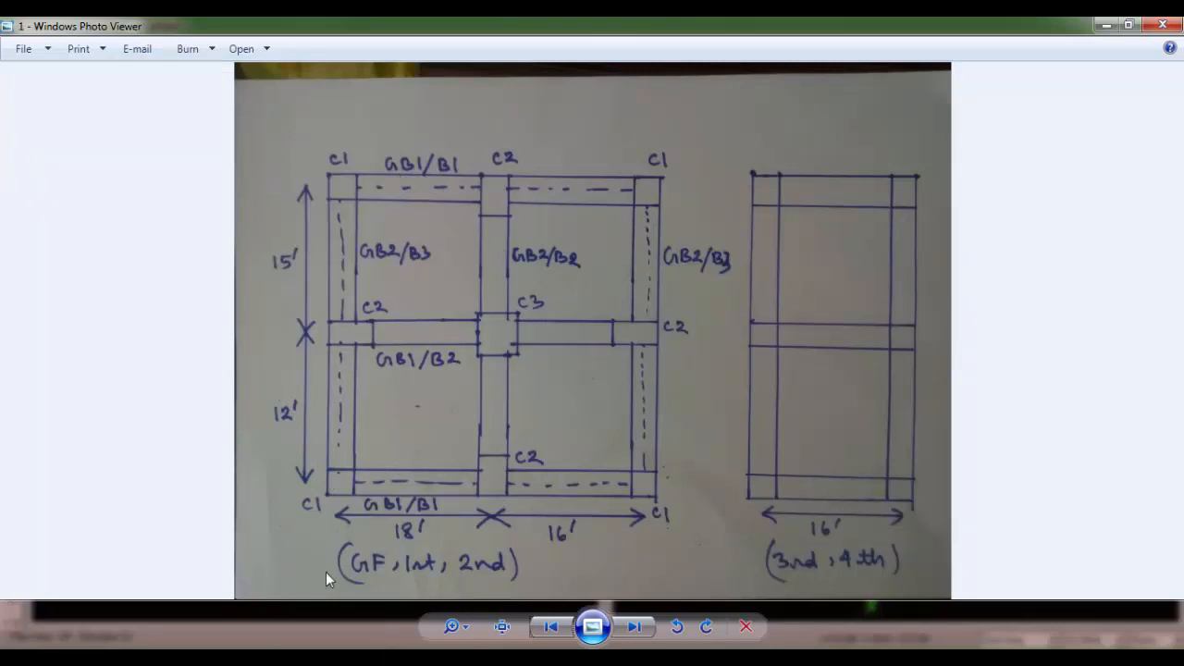
key("alt+Tab")
left_click_drag(106, 189, 544, 252)
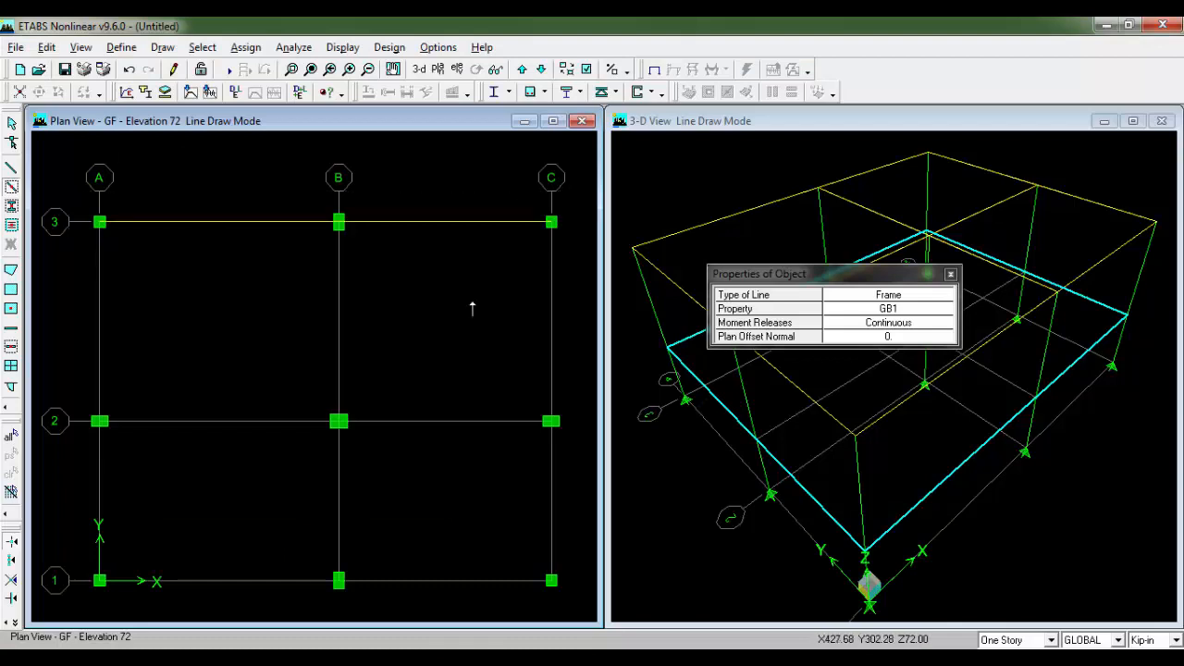
left_click_drag(87, 397, 593, 468)
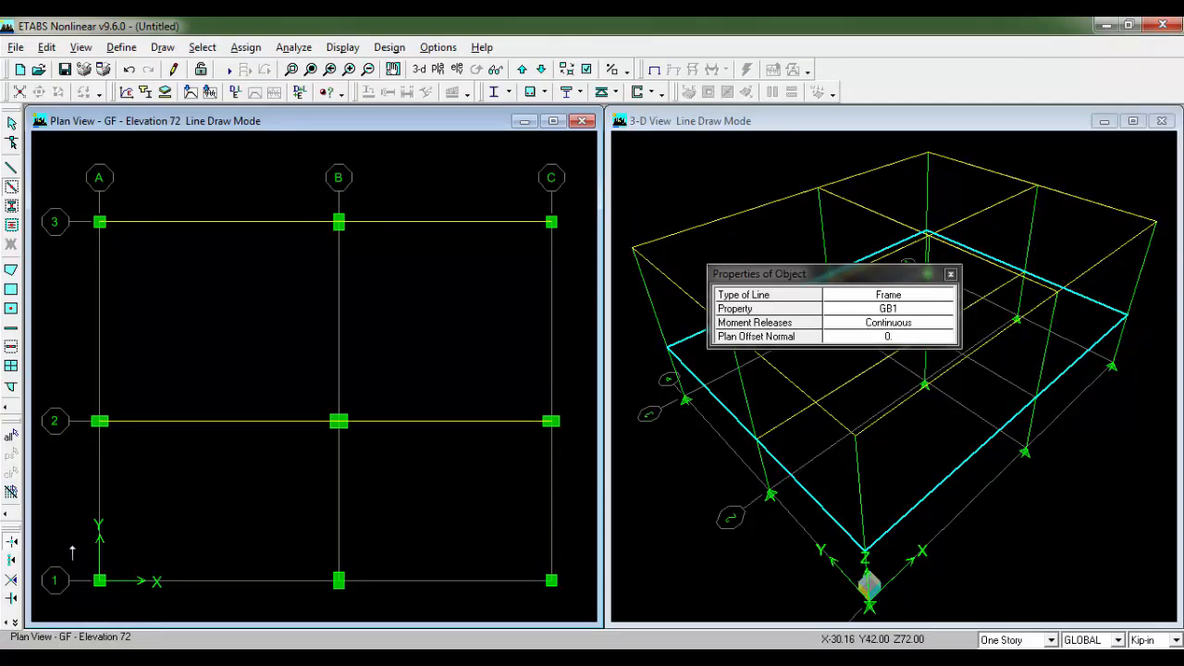
left_click_drag(72, 552, 562, 561)
Step: Draw GB2 grade beams along gridlines A, B and C on the GF plan and return the plan view to S1
left_click(925, 311)
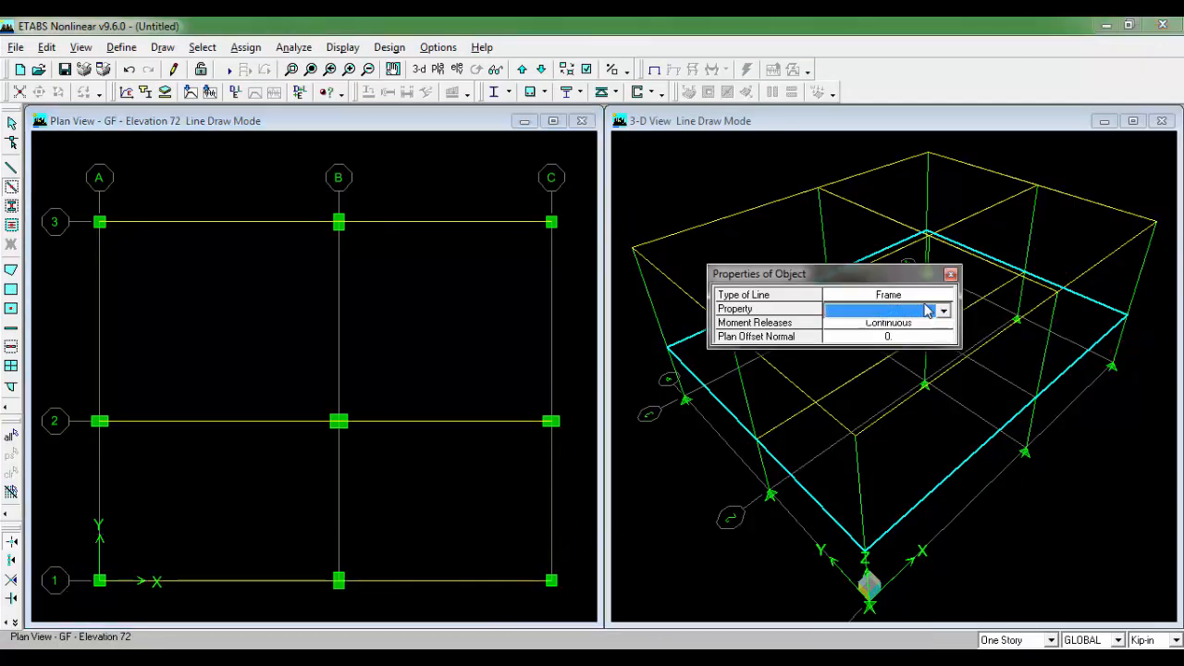
left_click(927, 311)
left_click(856, 382)
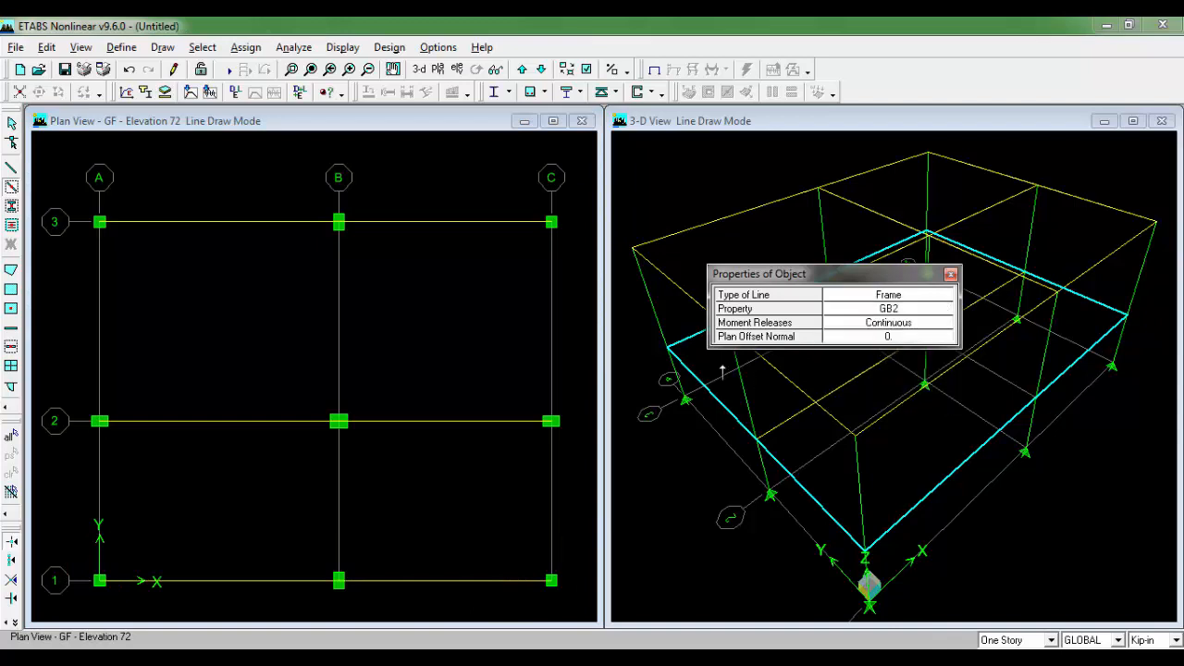
left_click_drag(61, 180, 150, 599)
left_click_drag(305, 182, 378, 603)
left_click_drag(493, 187, 571, 617)
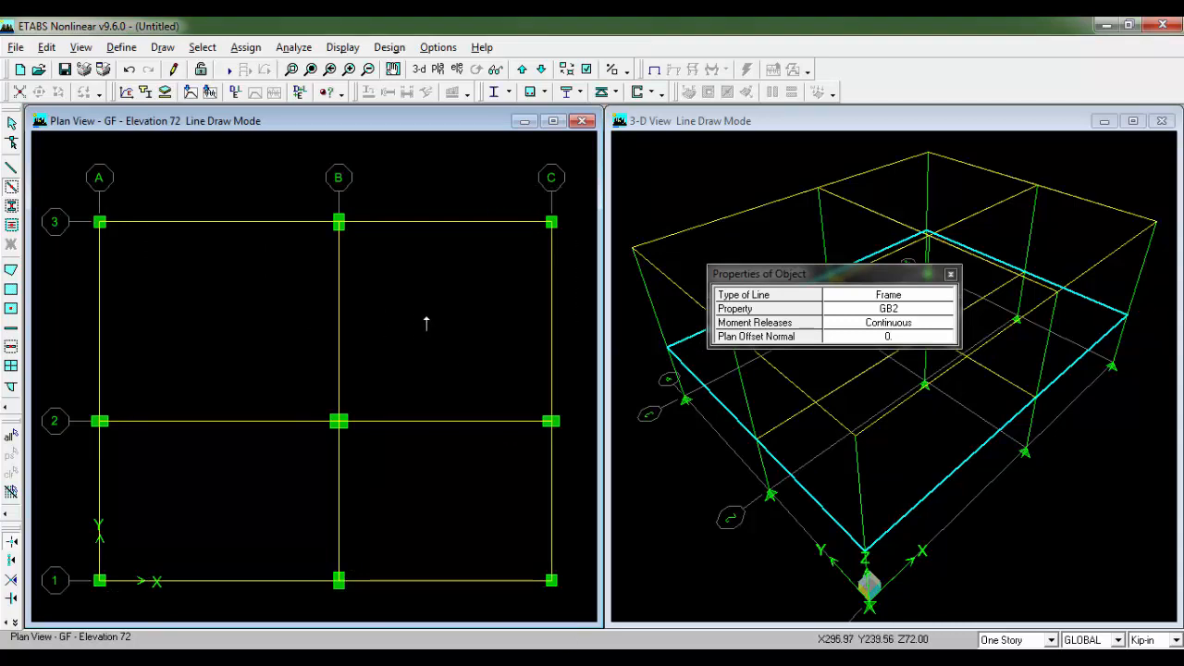
key("Escape")
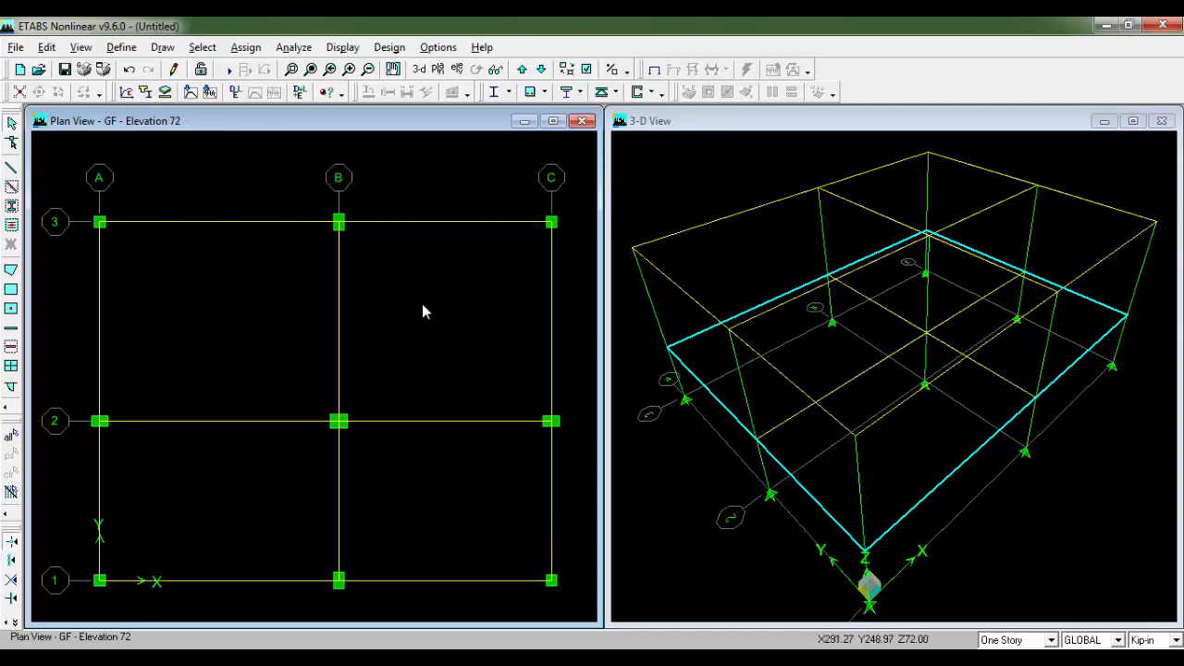
left_click(523, 71)
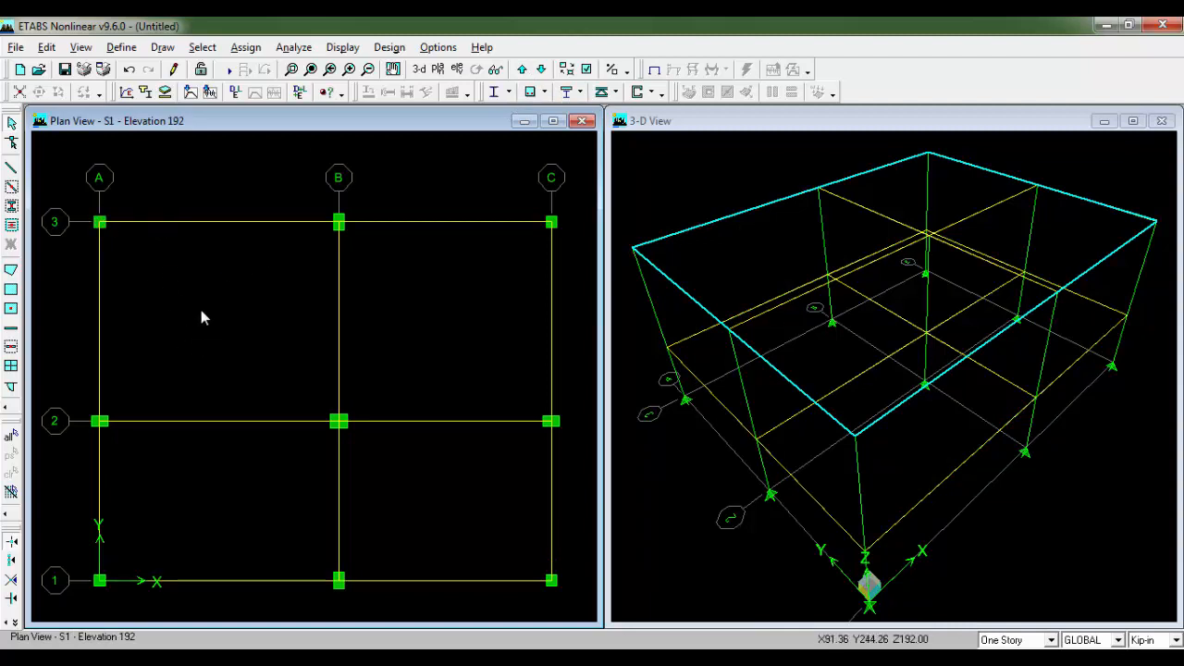
left_click(11, 311)
left_click(934, 298)
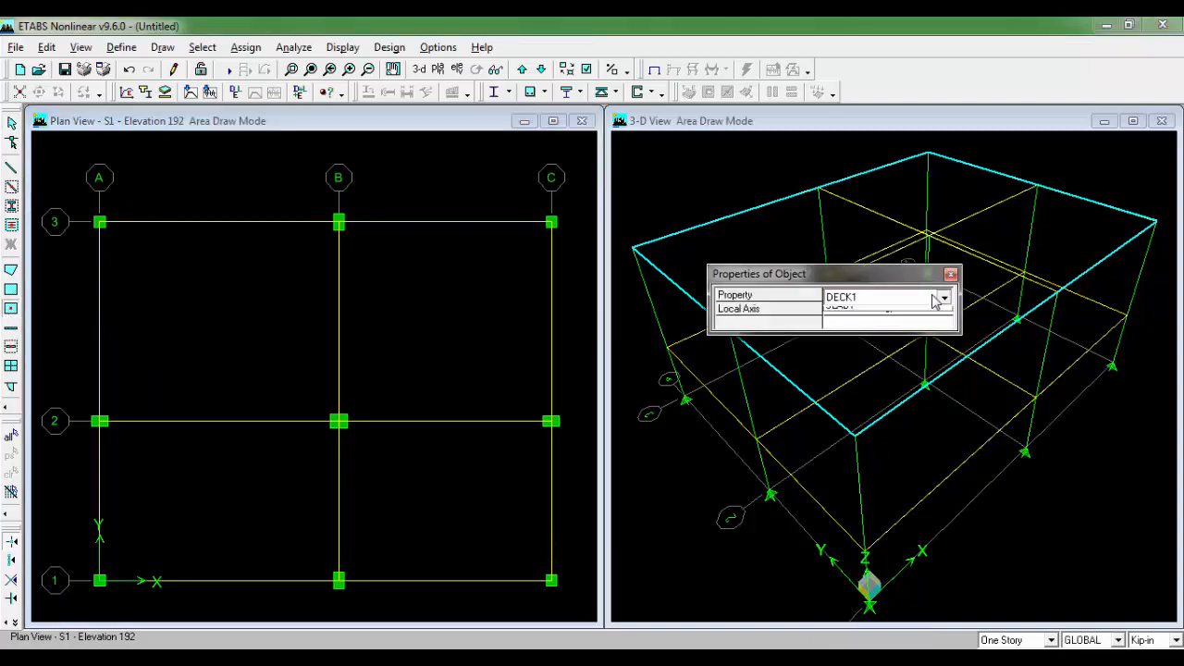
left_click(935, 297)
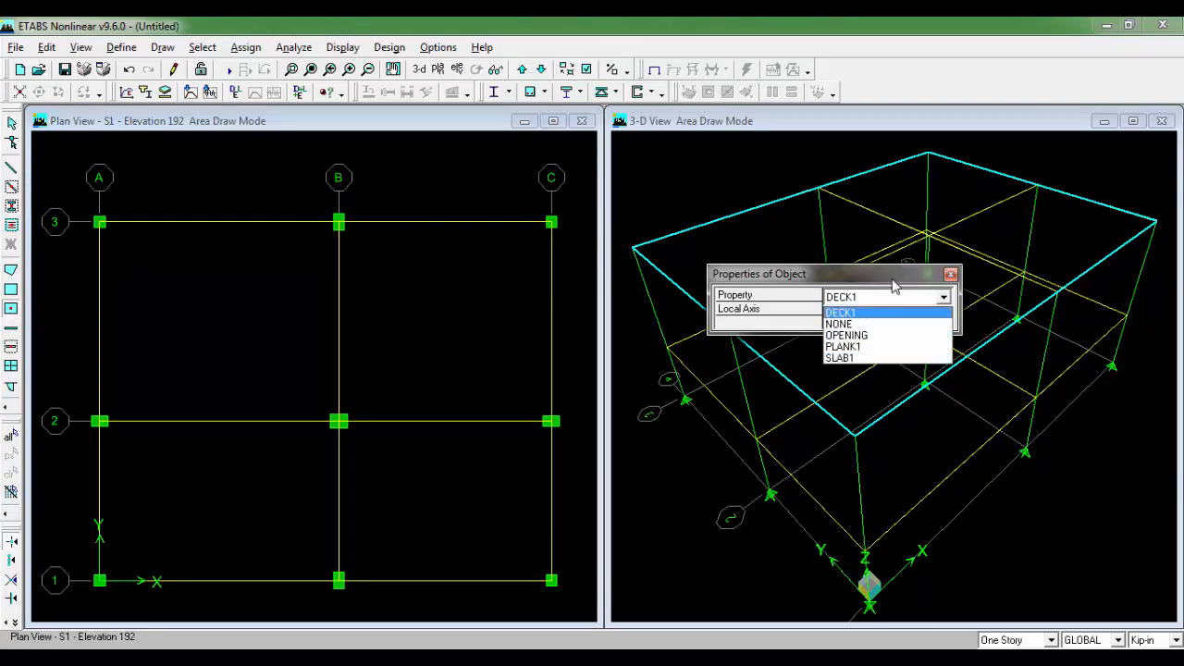
left_click(895, 286)
left_click(895, 298)
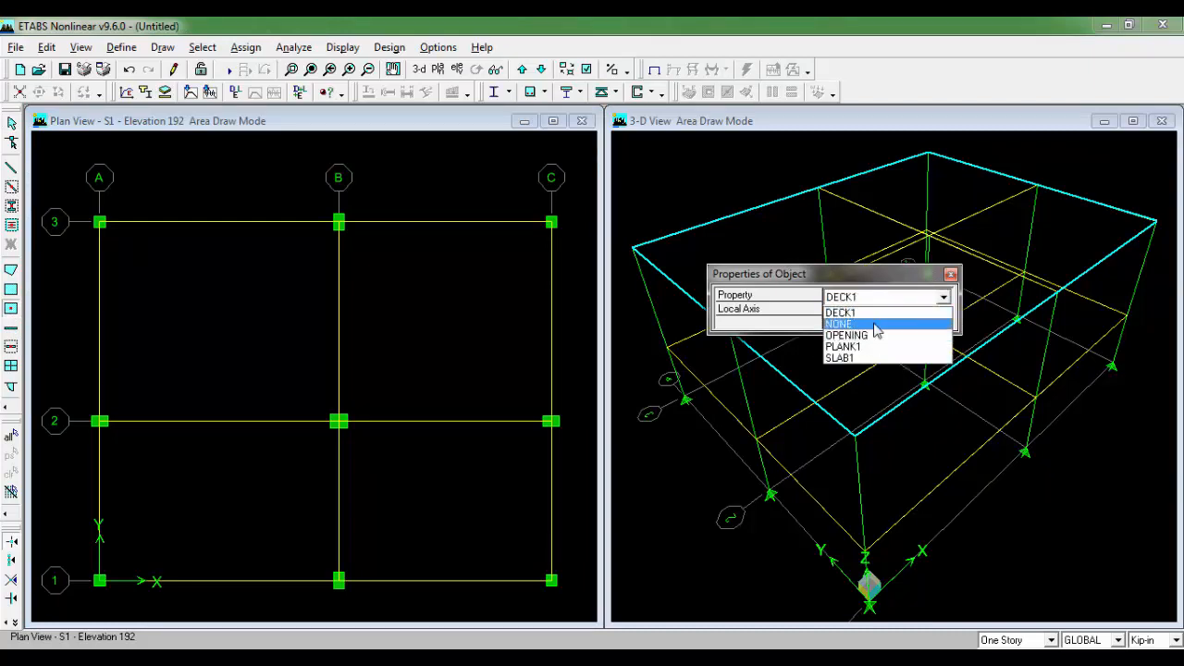
left_click(952, 276)
left_click(952, 276)
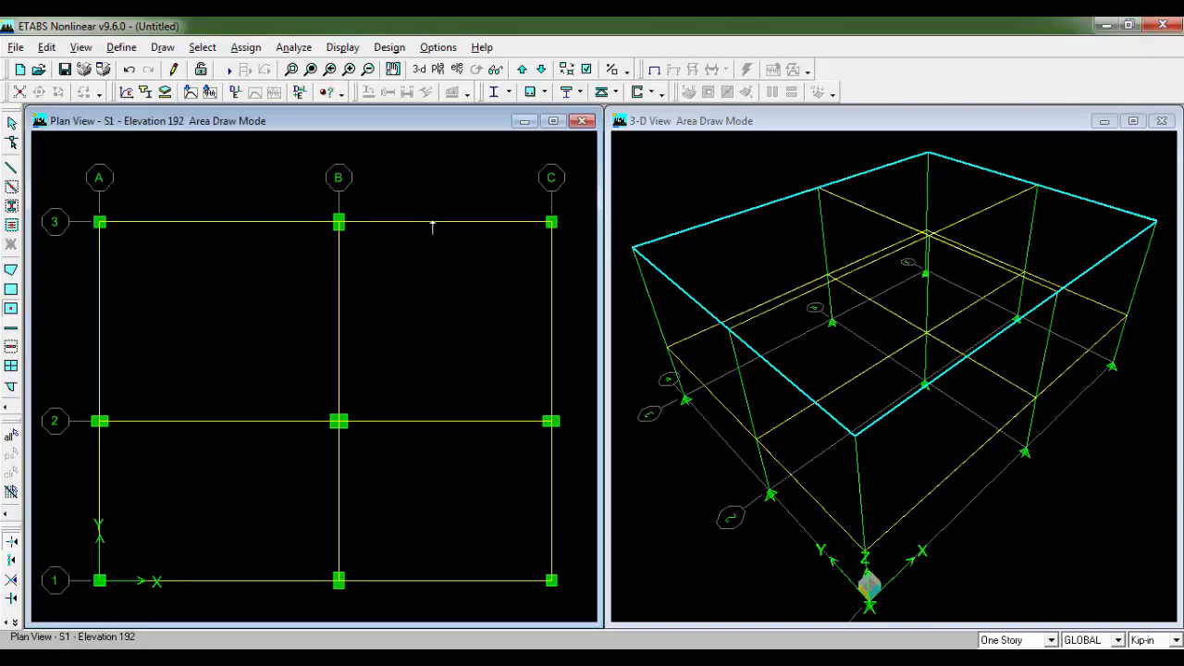
Step: Start a new slab section, check the slab thickness in the sketch, and name the section SLAB5
left_click(124, 48)
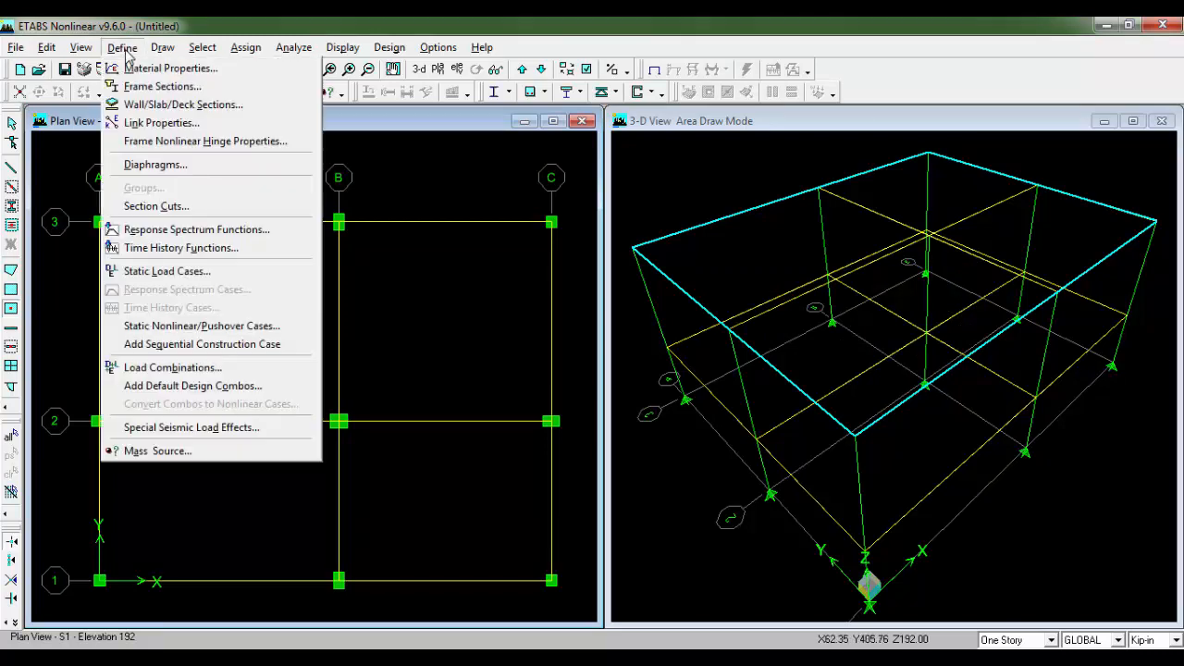
left_click(274, 112)
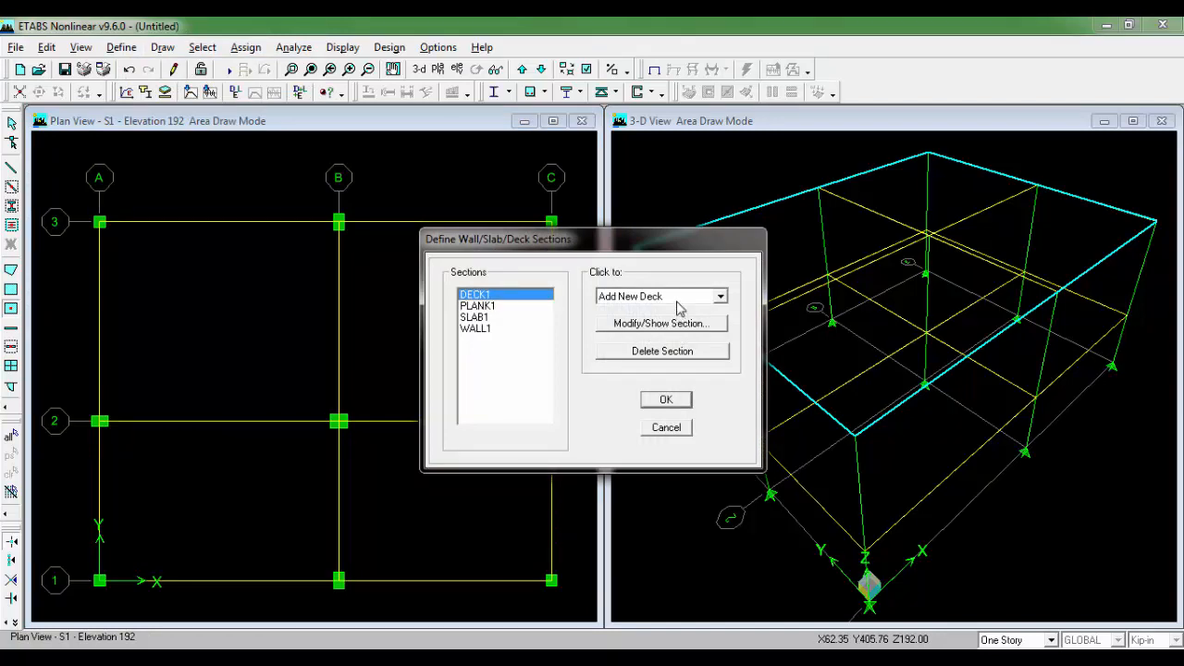
left_click(677, 298)
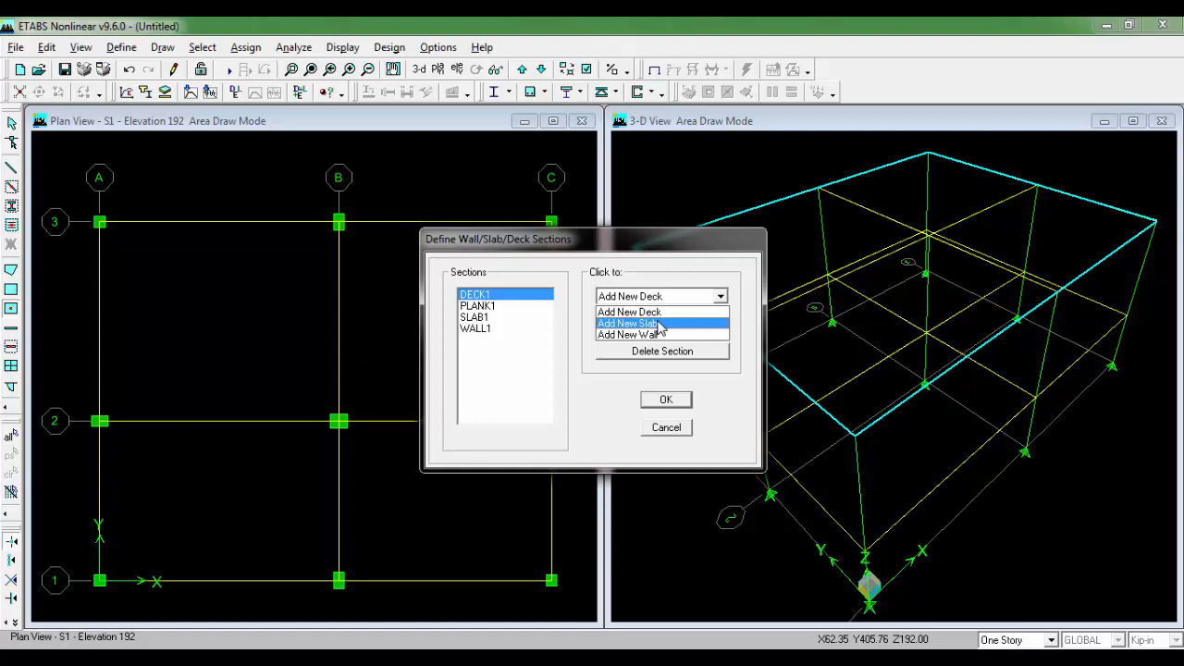
left_click(658, 324)
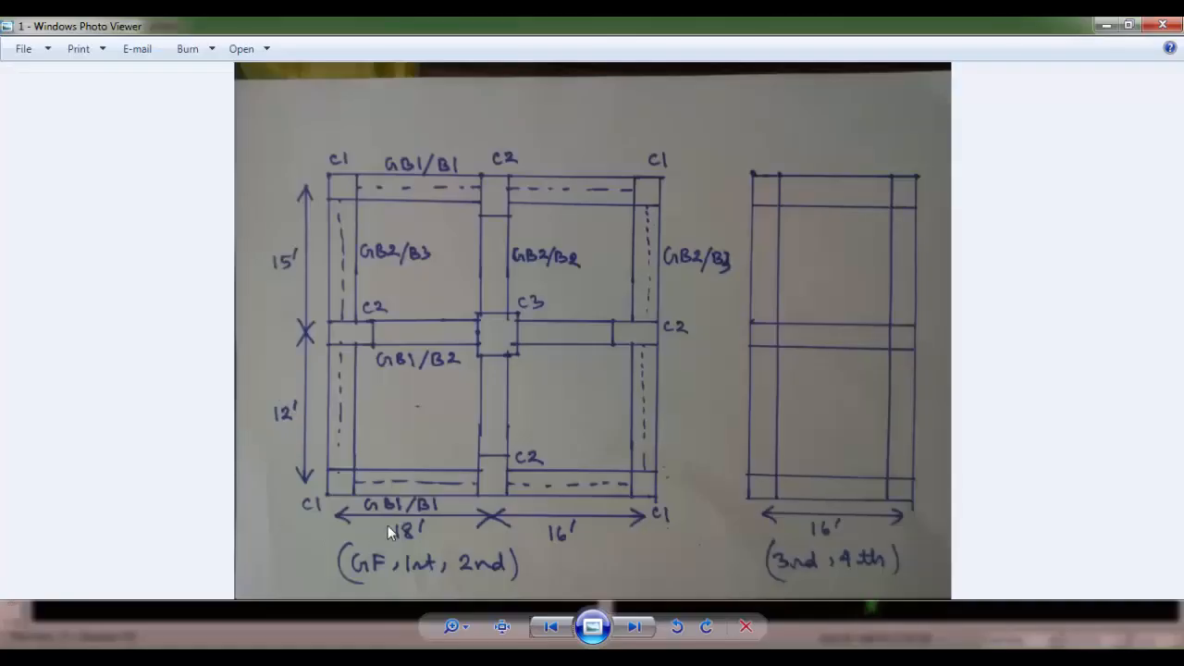
key("Right")
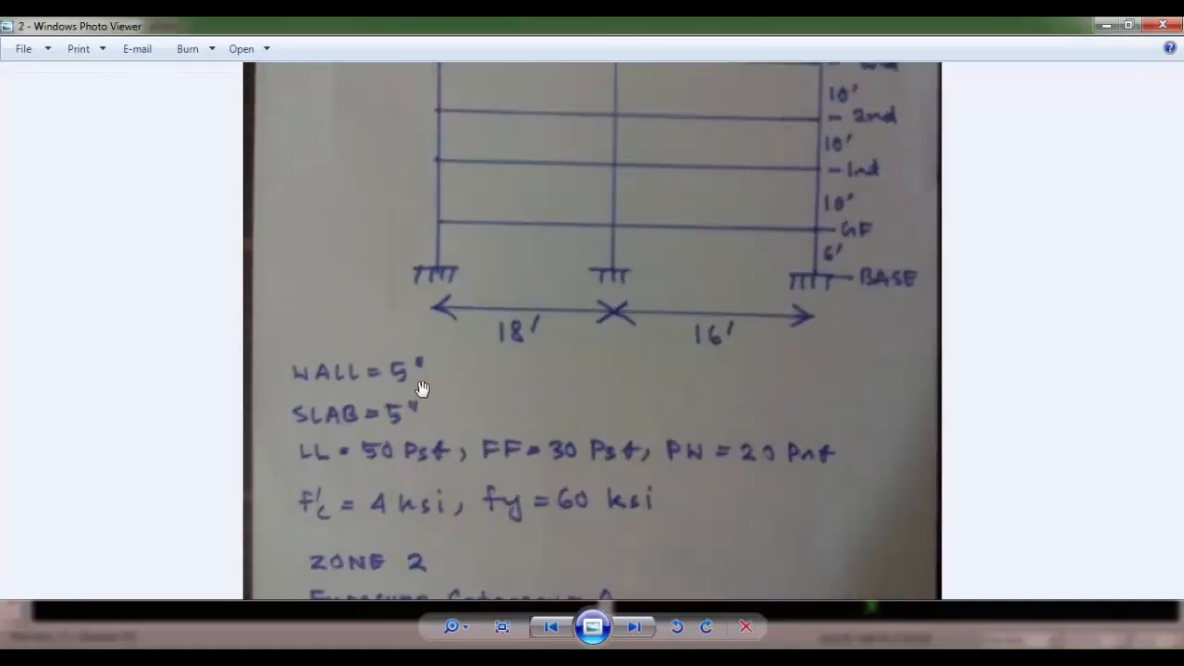
key("Right")
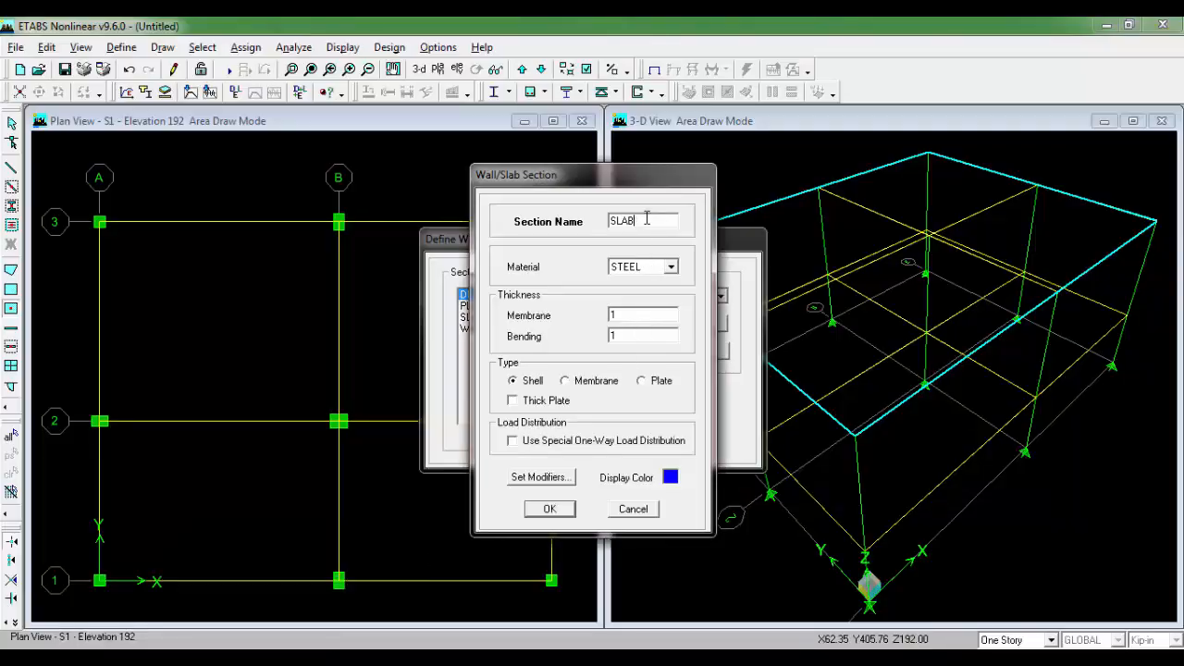
Step: Give SLAB5 the CONC material with 5 in membrane and bending thickness, and accept the section definitions
left_click(660, 268)
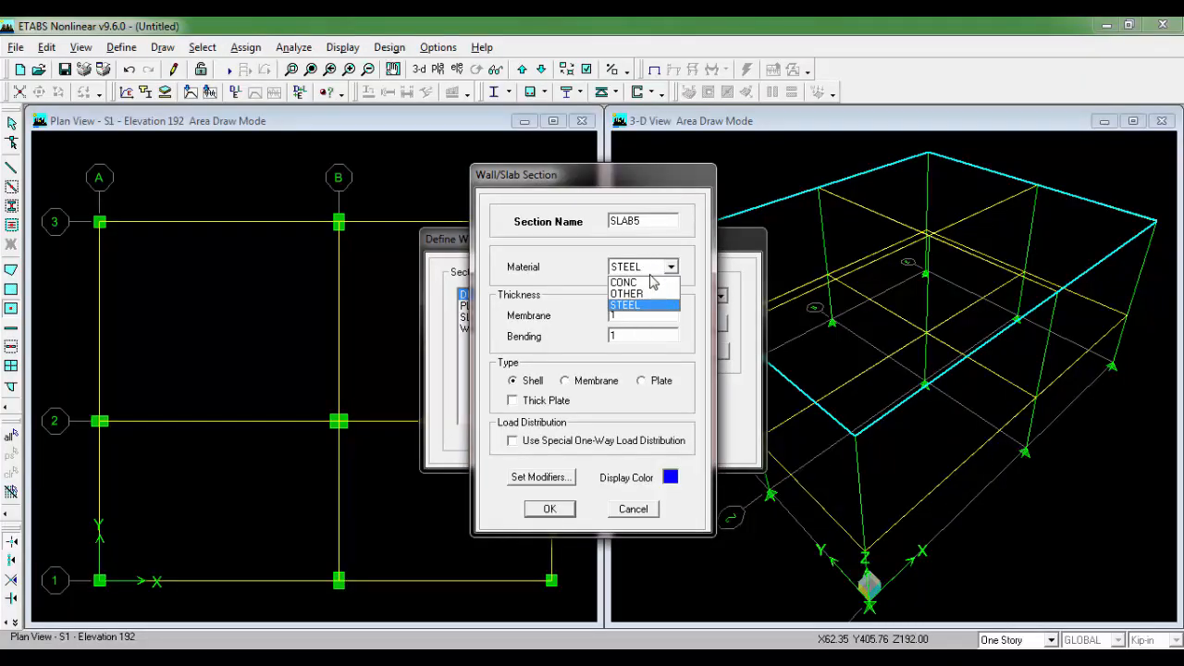
left_click(650, 274)
left_click(647, 270)
left_click(634, 282)
double_click(628, 313)
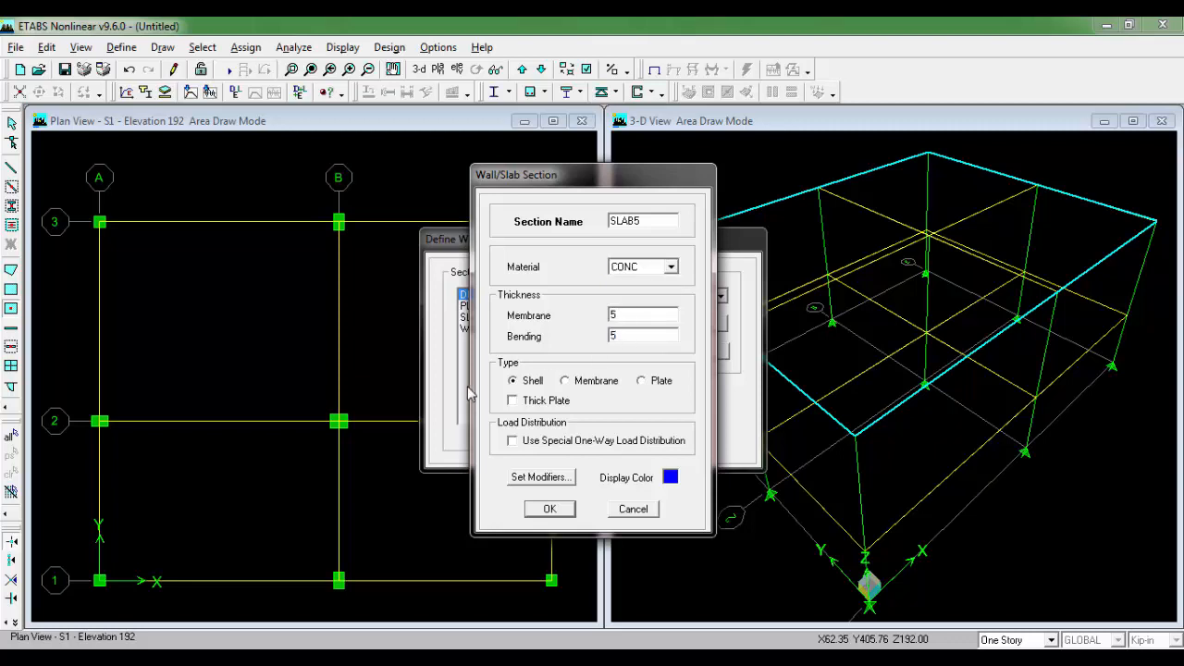
left_click(551, 509)
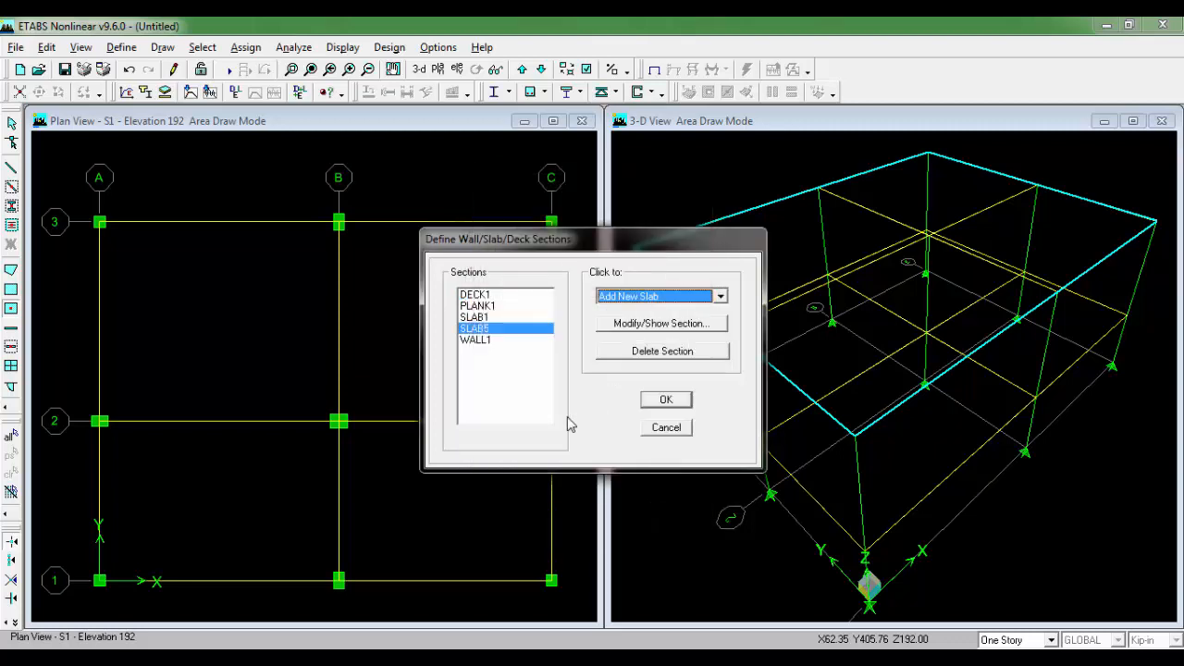
left_click(664, 399)
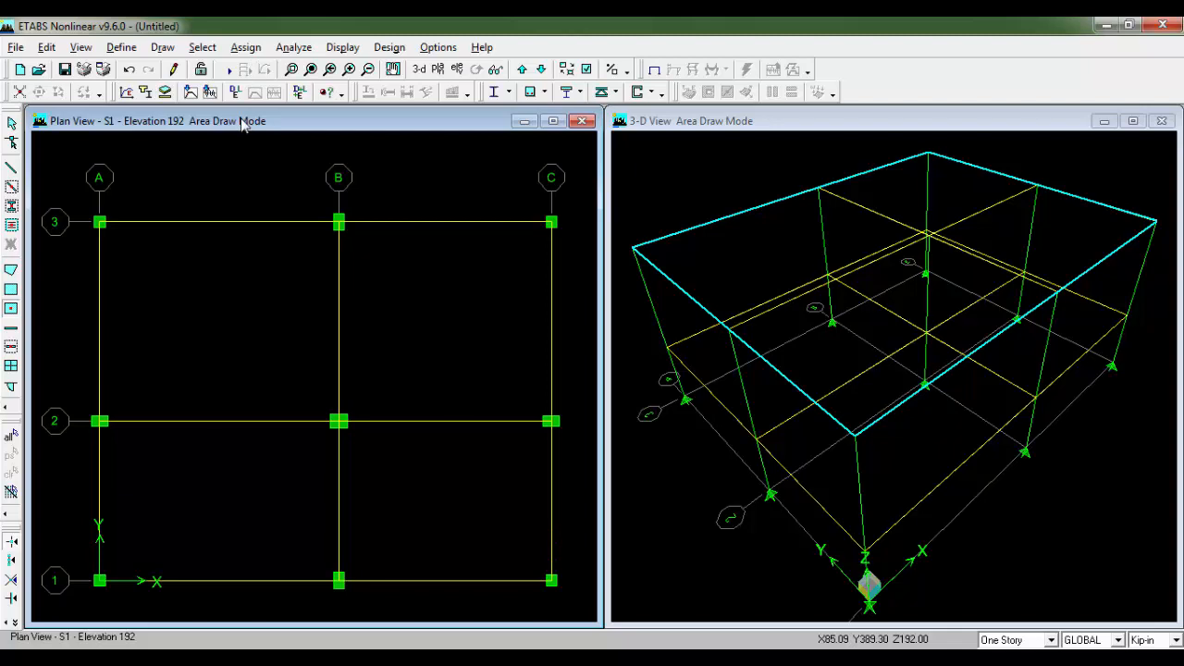
Step: Fill the four grid panels of the S1 plan with SLAB5 floor areas
key("Escape")
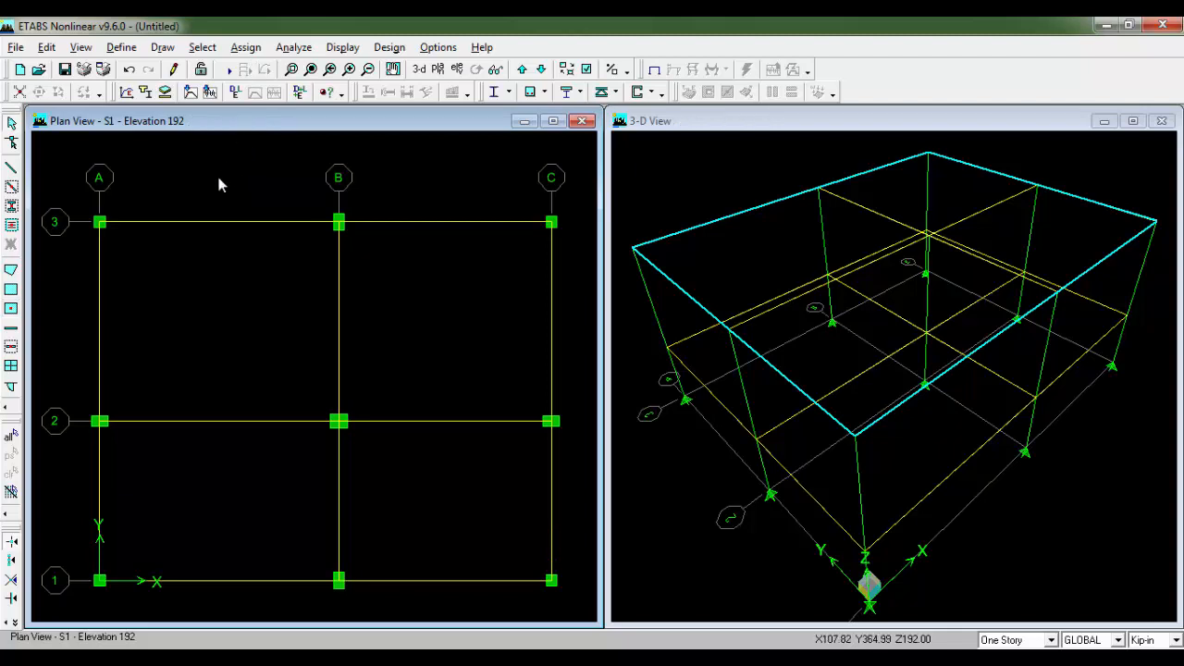
left_click(15, 318)
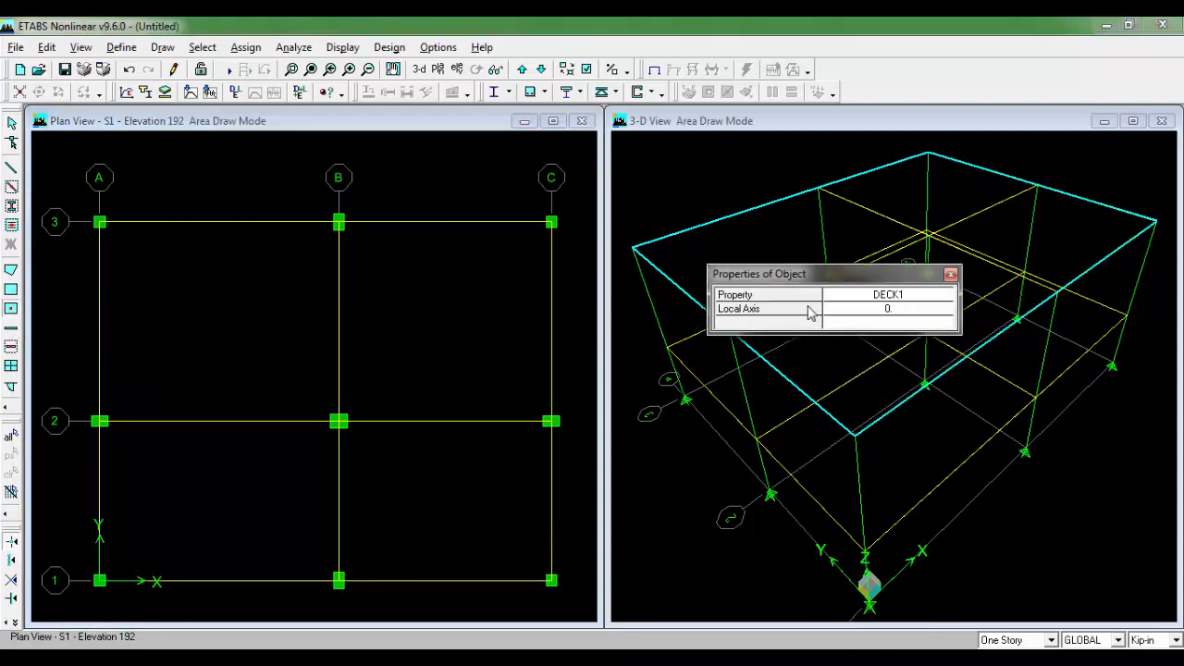
left_click(943, 298)
left_click(943, 297)
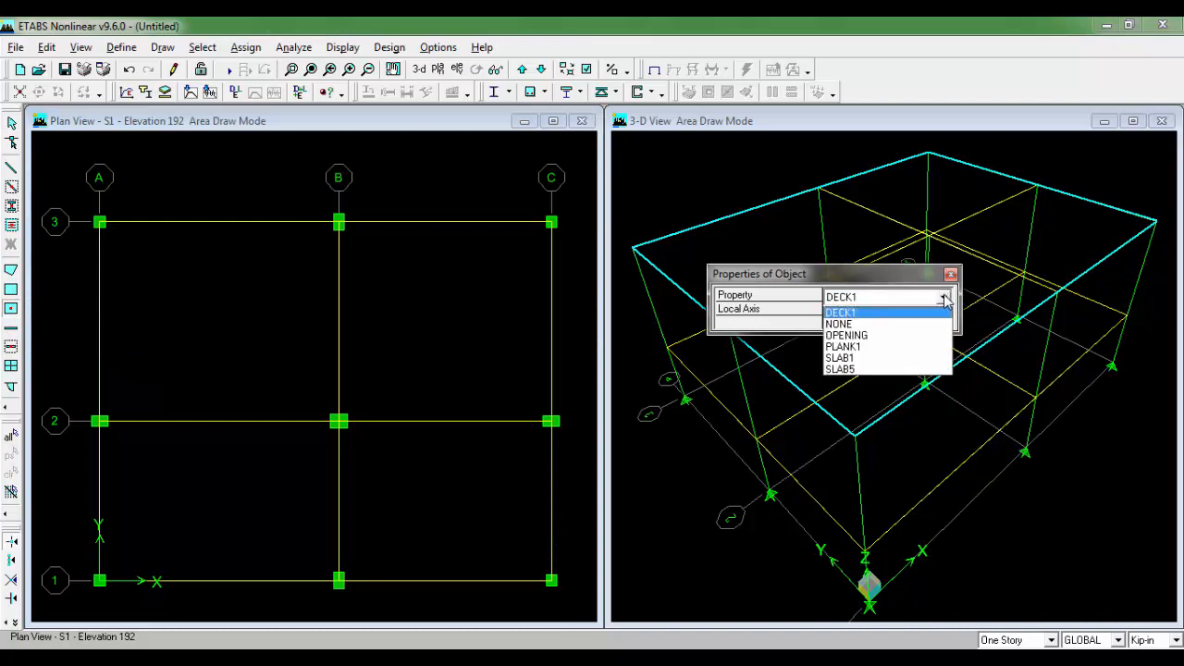
left_click(883, 369)
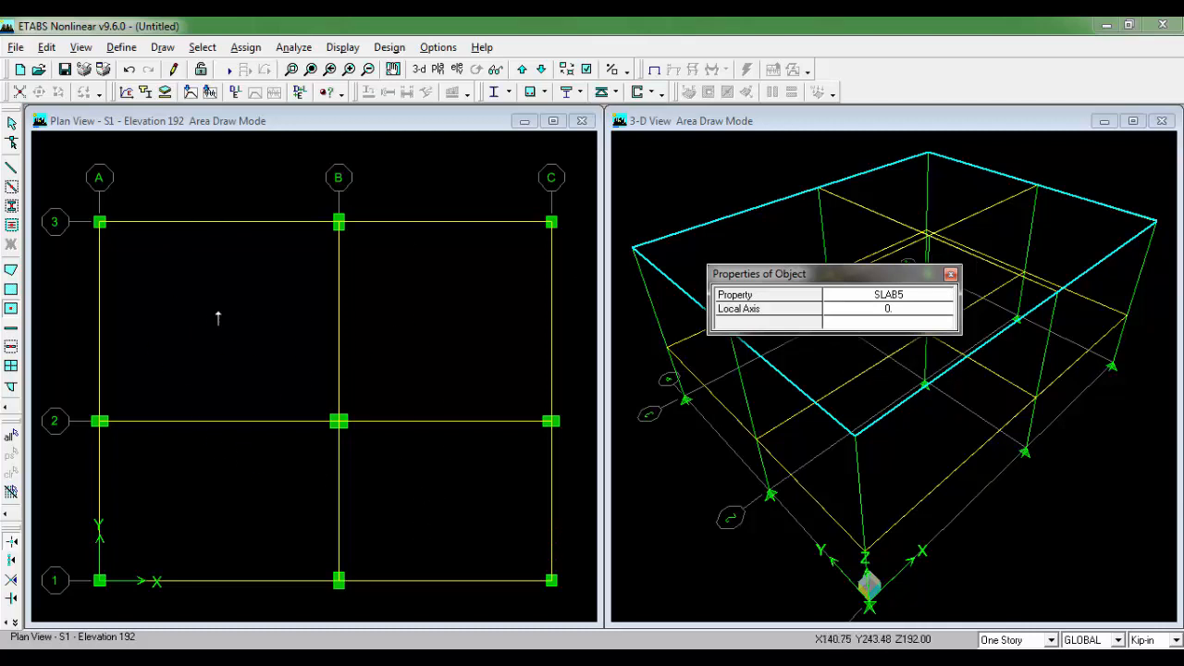
left_click(256, 373)
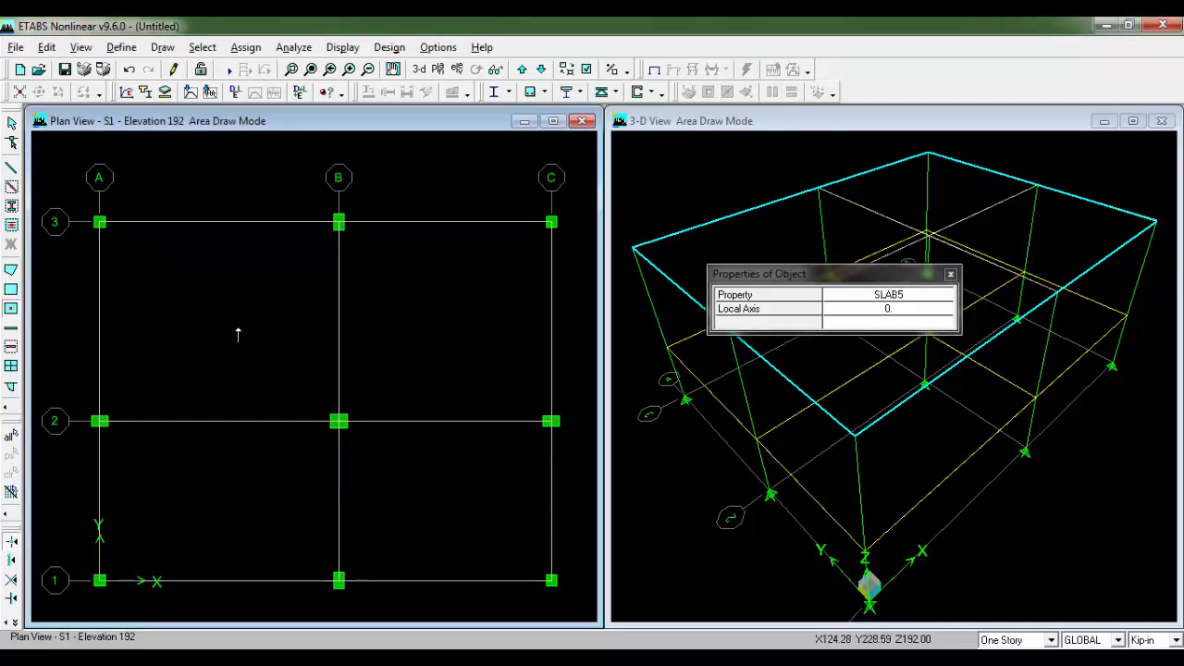
key("Escape")
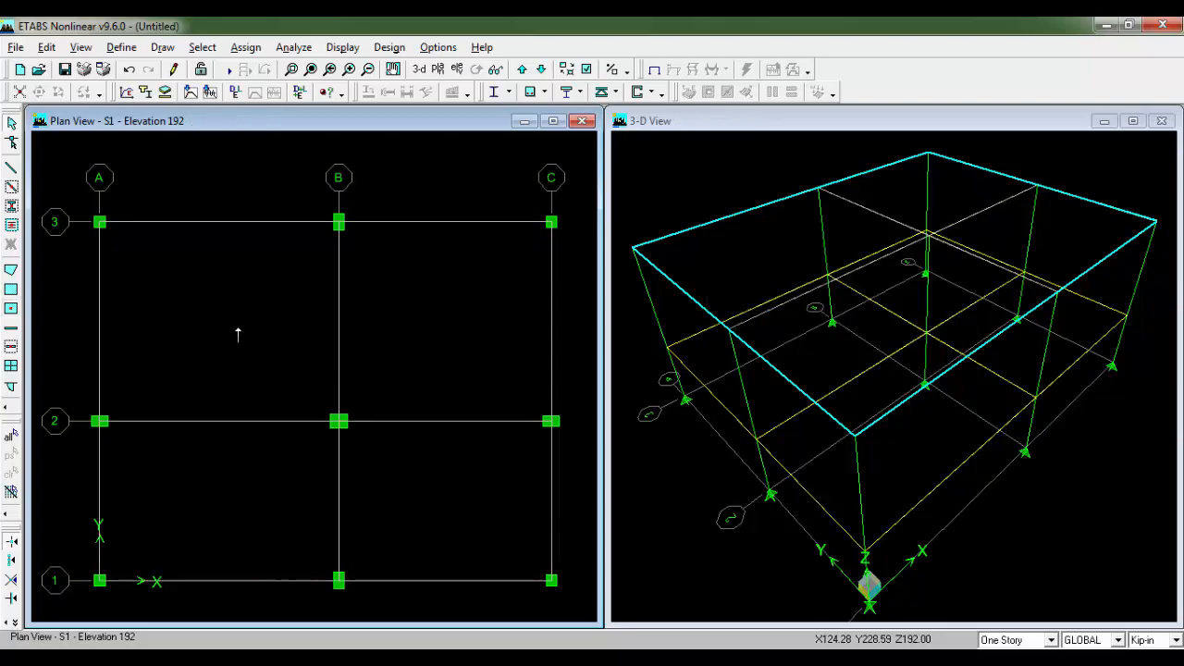
Step: Turn on object fill in the S1 plan view to show the slabs shaded
left_click(586, 70)
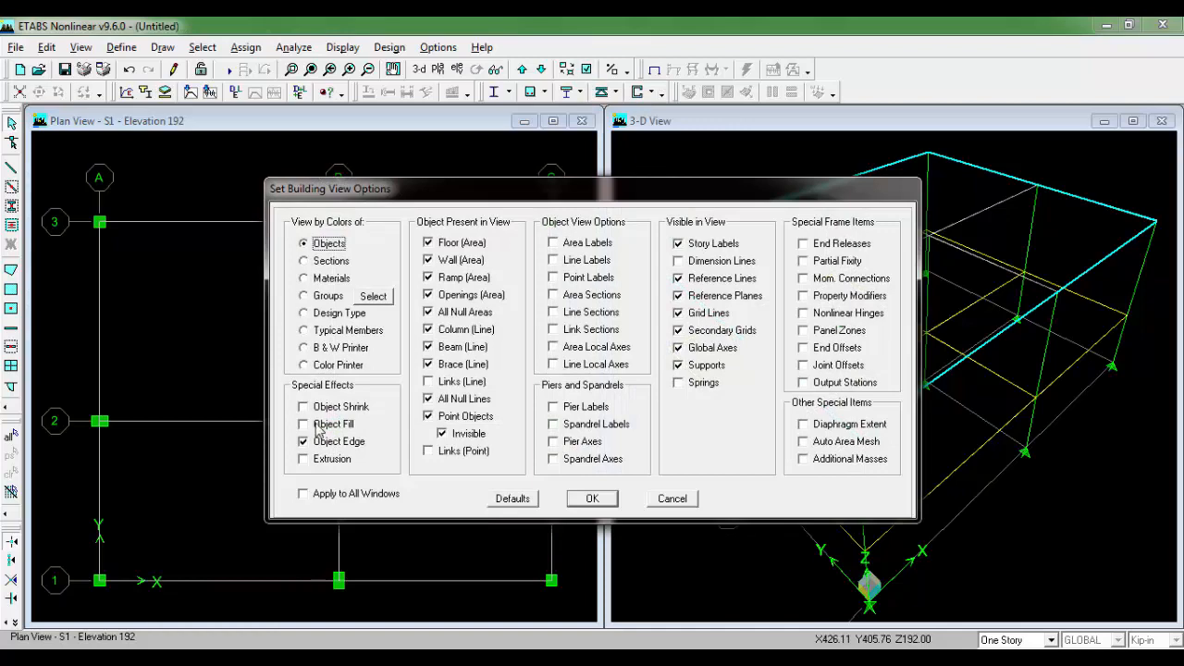
left_click(320, 425)
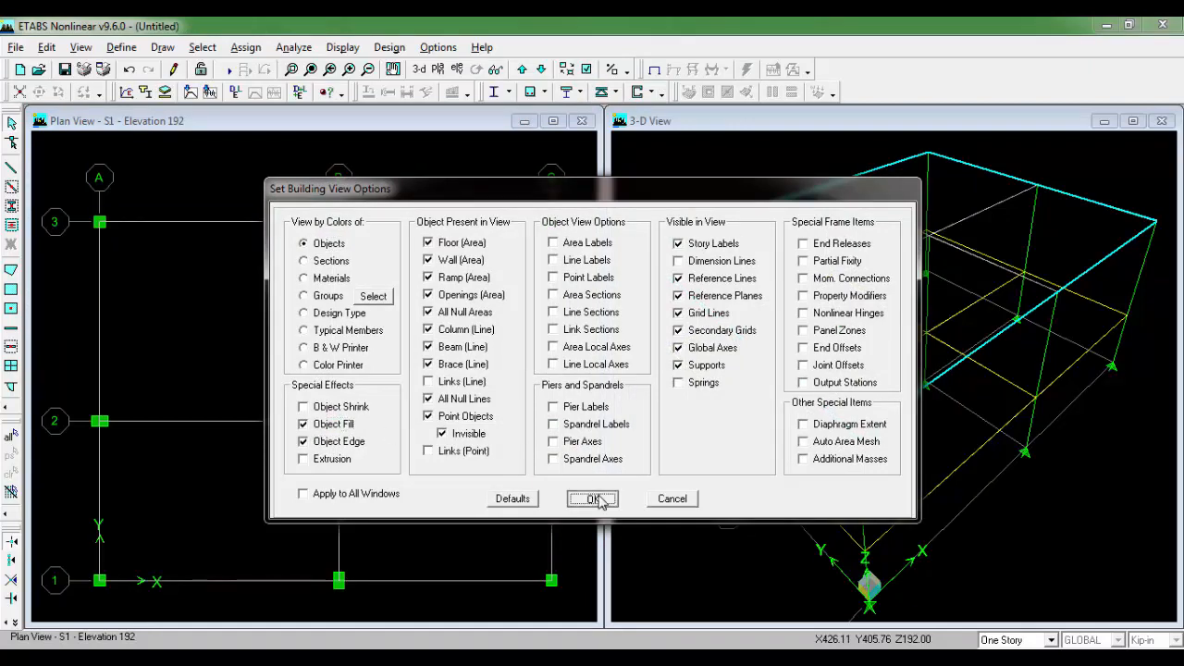
left_click(592, 498)
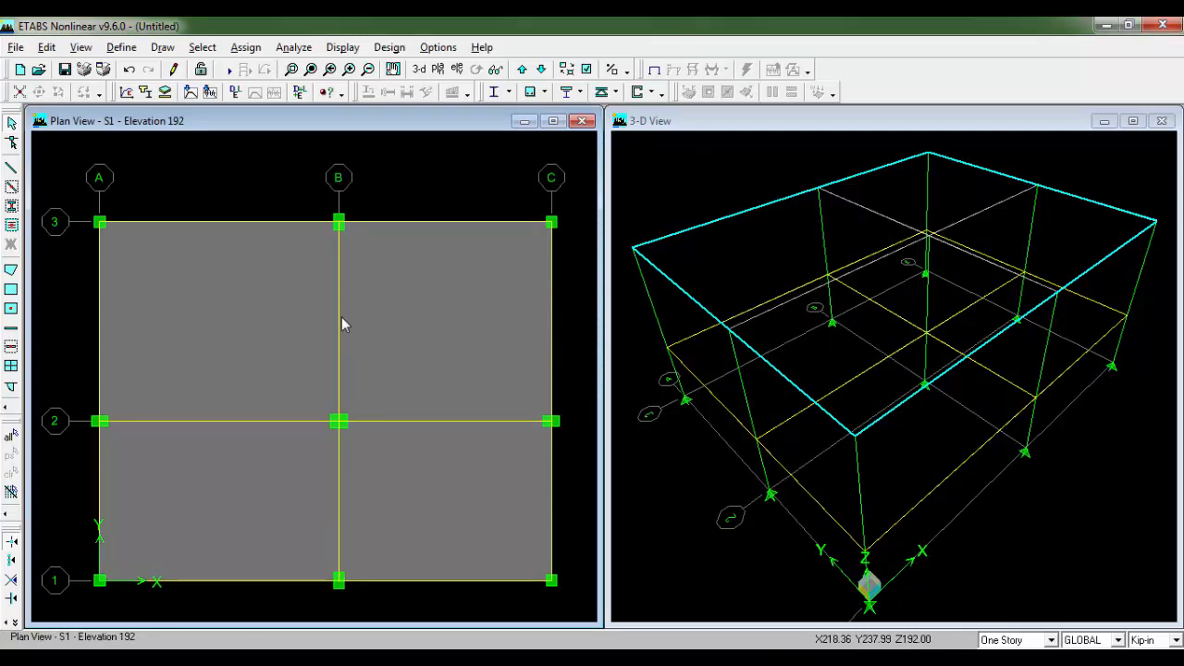
Step: Switch the plan view down to BASE and check the column supports in the elevation sketch
left_click(542, 69)
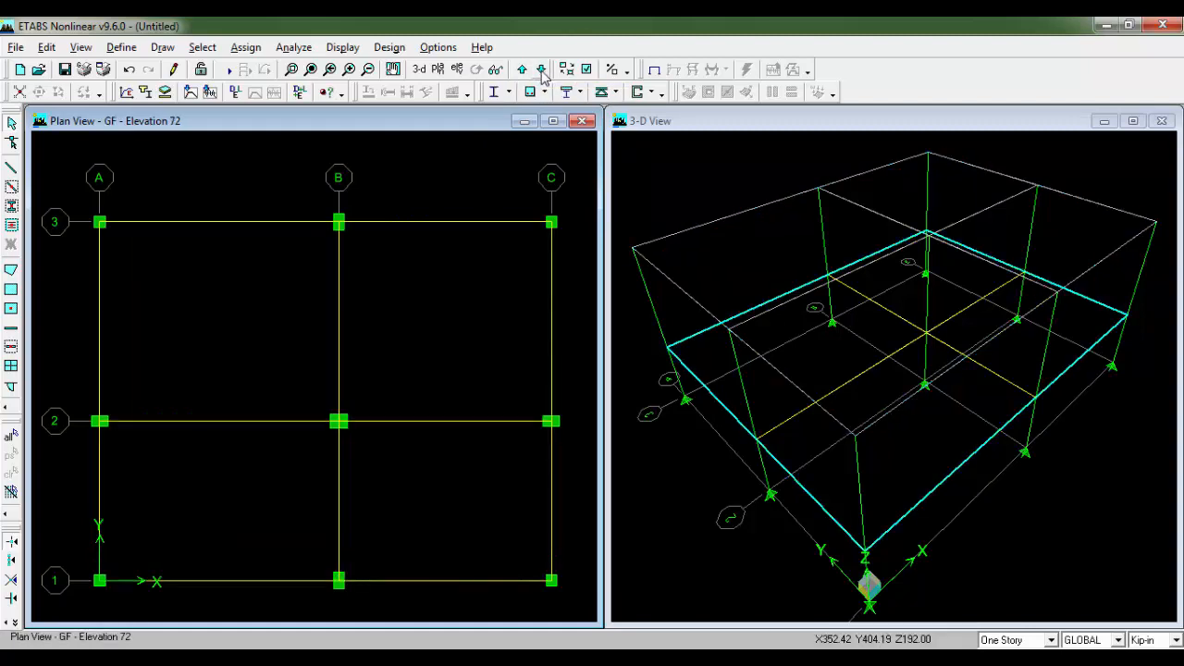
left_click(542, 69)
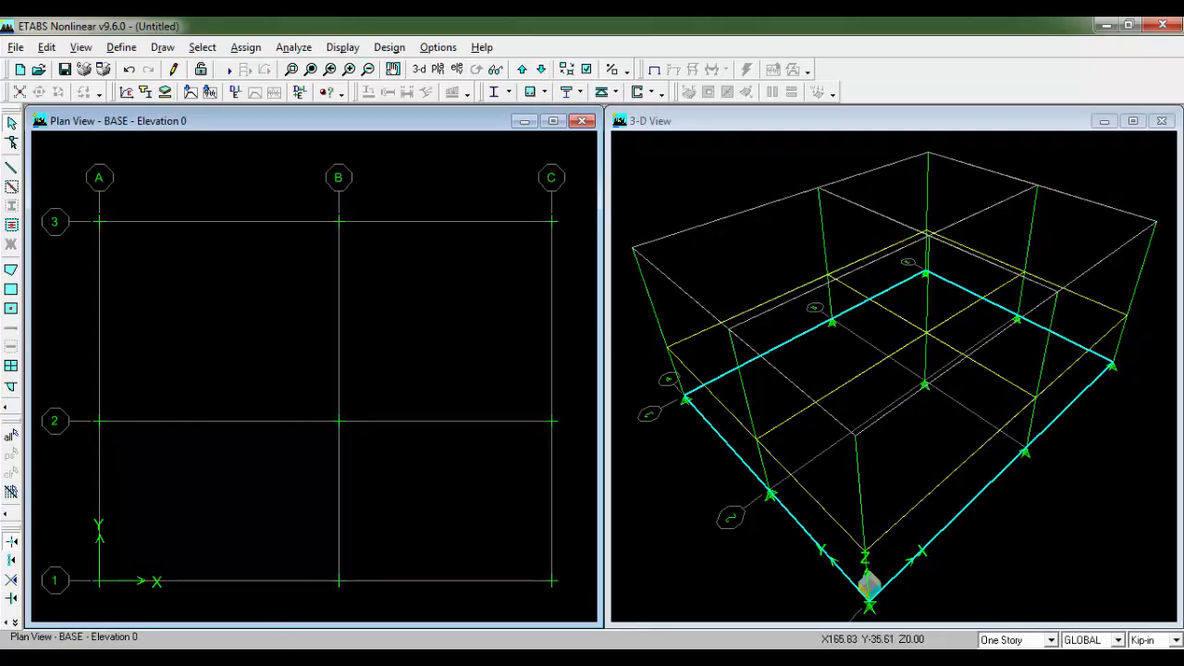
key("alt+Tab")
key("Right")
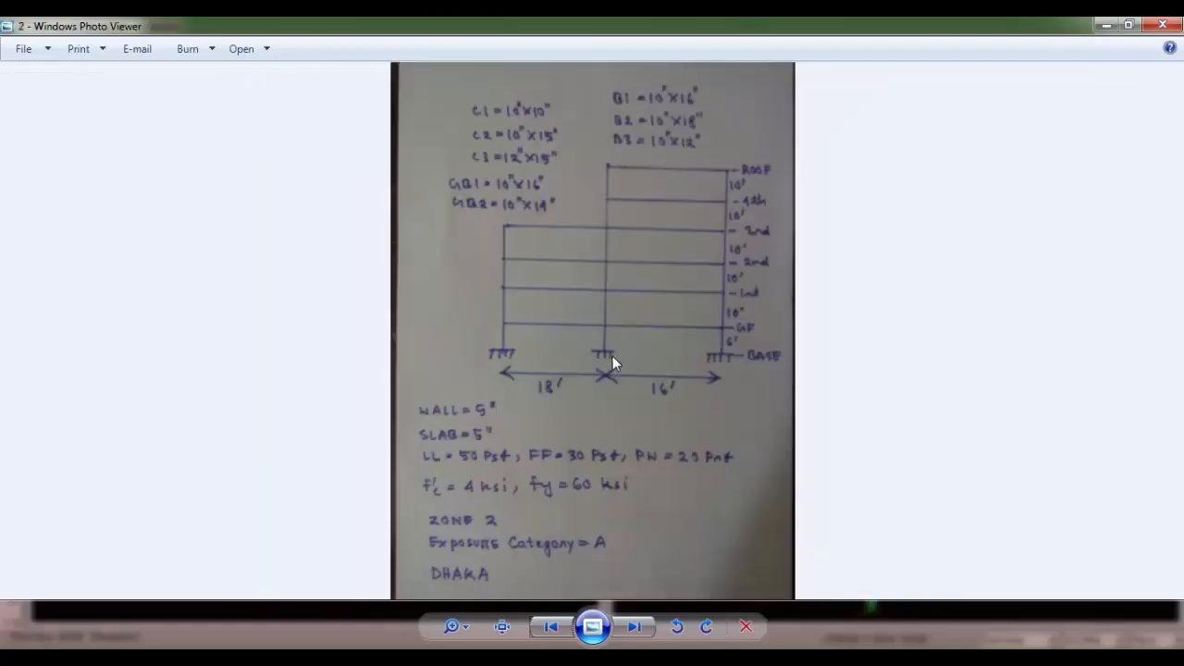
scroll(612, 359, "up", 3)
scroll(603, 370, "down", 4)
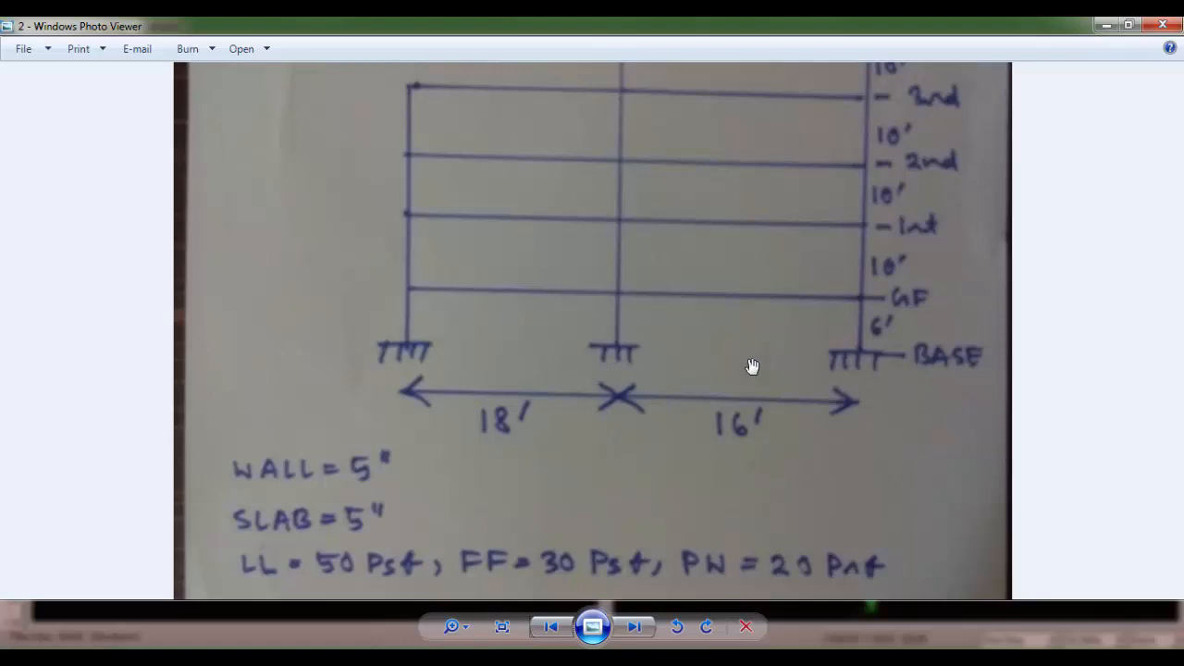
key("alt+Tab")
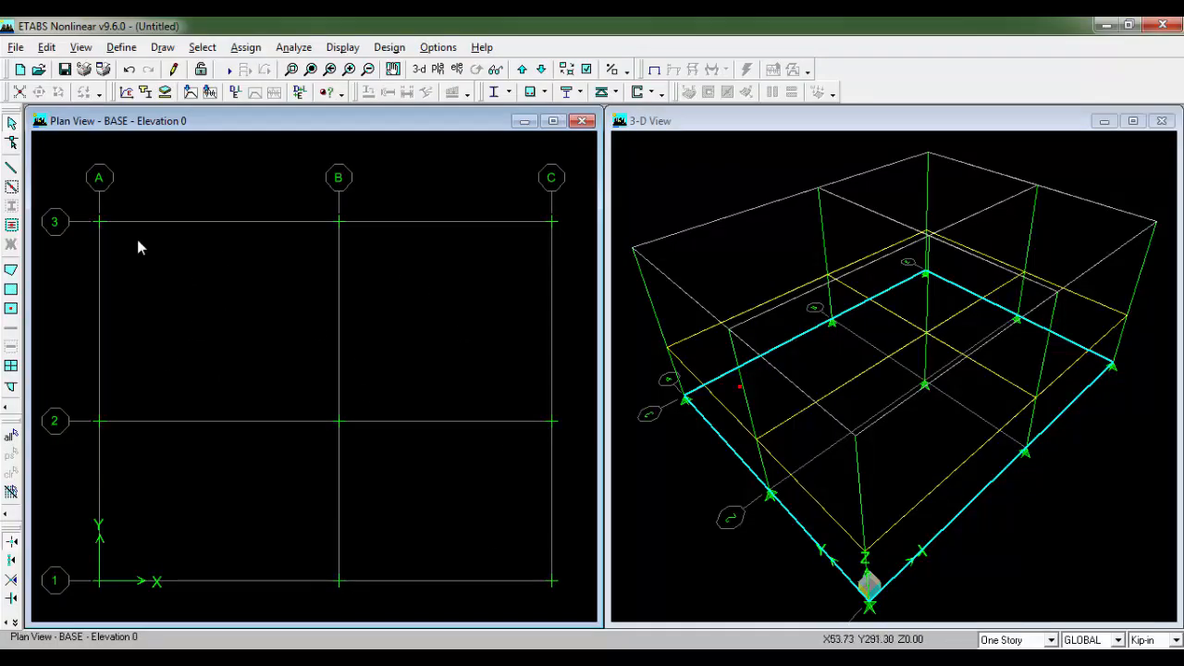
Step: Assign fixed restraints to all nine column base points on the BASE plan
left_click_drag(58, 187, 579, 610)
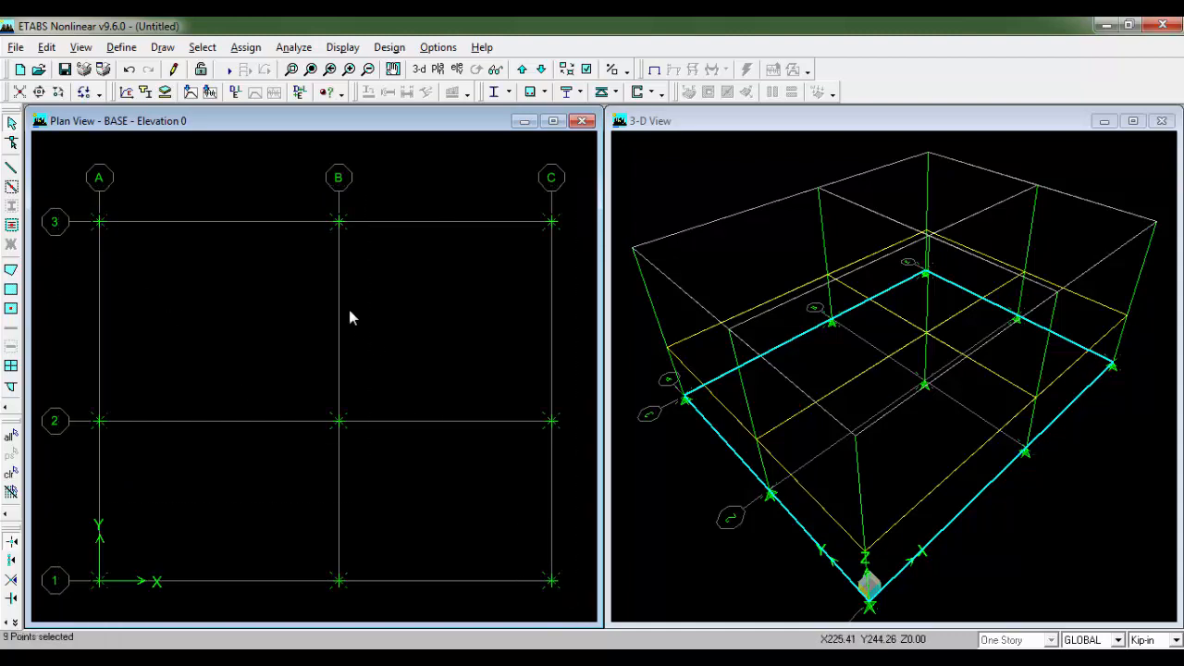
left_click(246, 49)
mouse_move(275, 71)
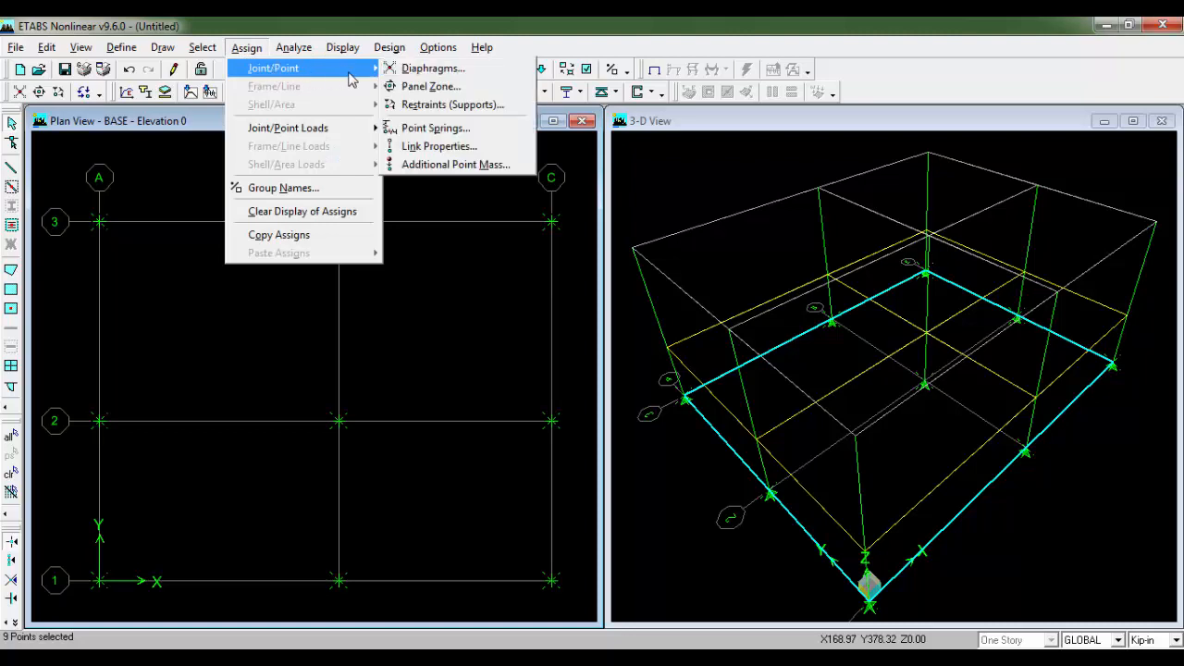
left_click(445, 109)
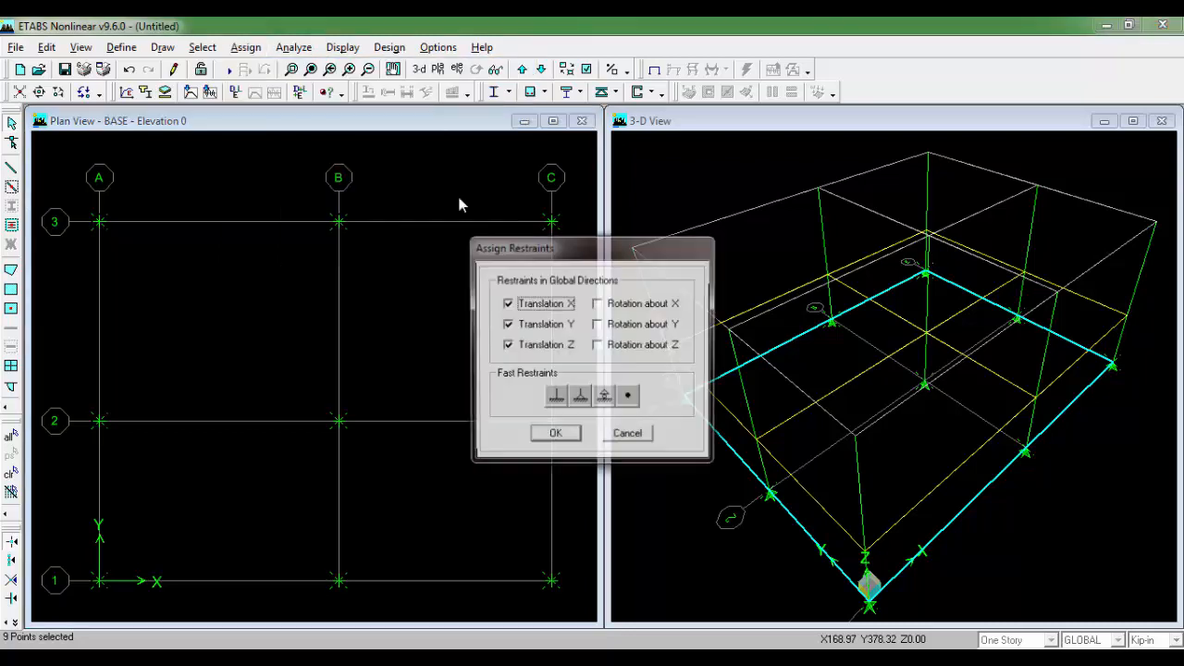
left_click(557, 397)
left_click(554, 434)
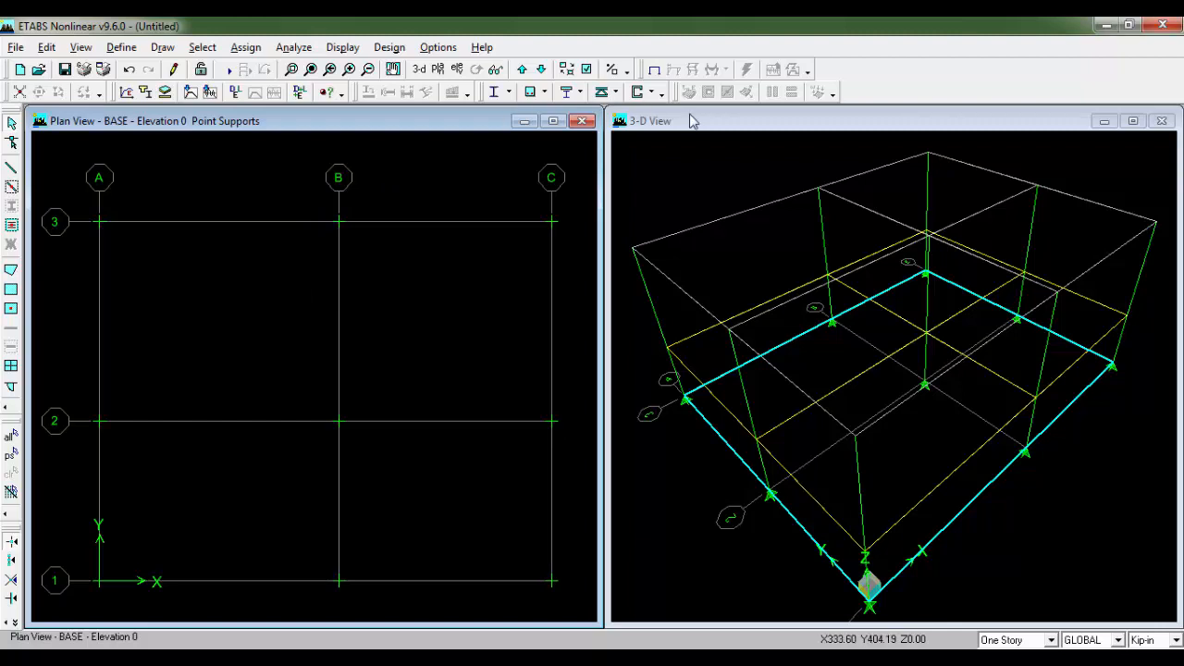
Step: Refresh the 3-D view to check the base supports, and return the plan view to S1
left_click(811, 385)
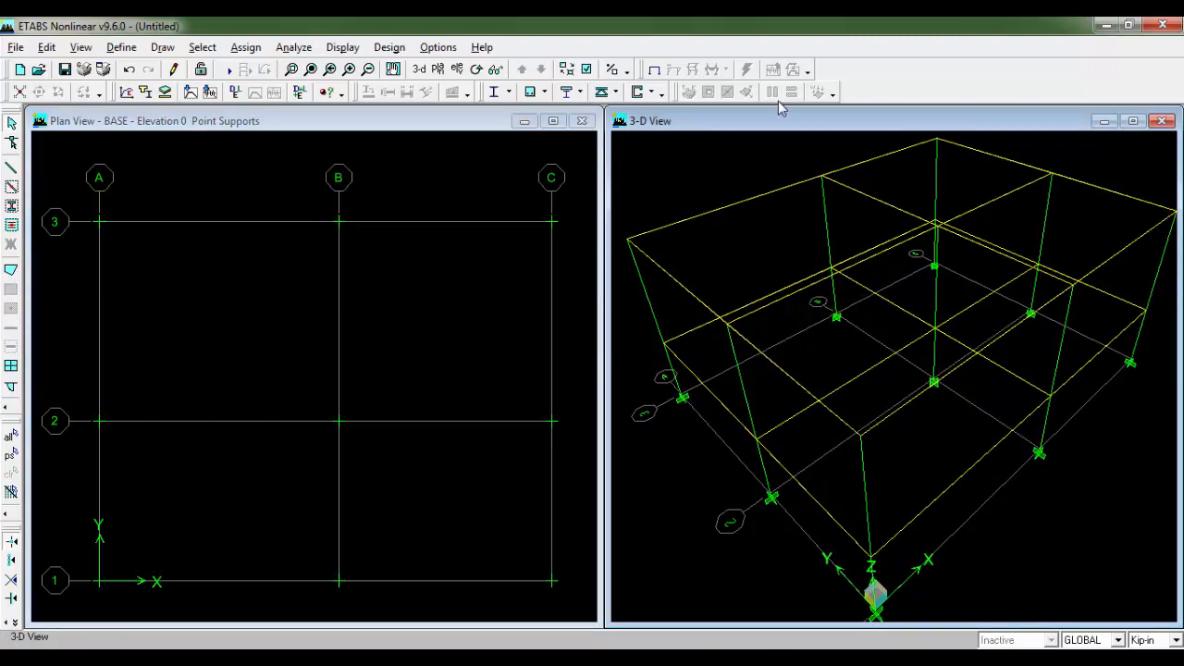
left_click(259, 126)
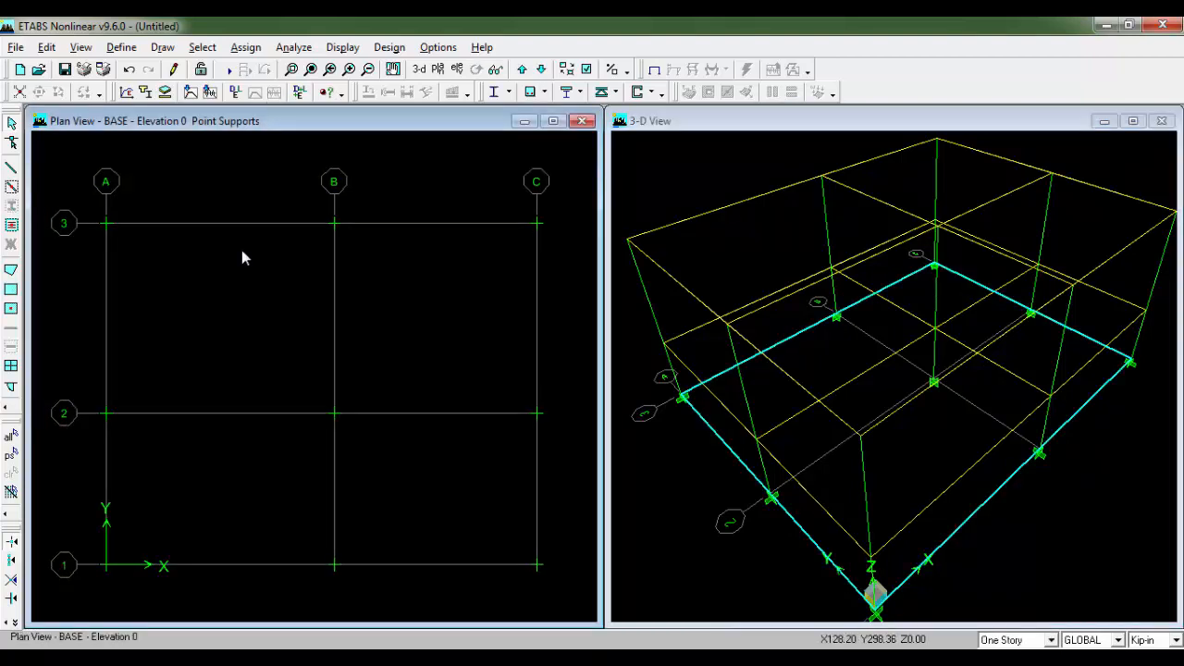
left_click(522, 70)
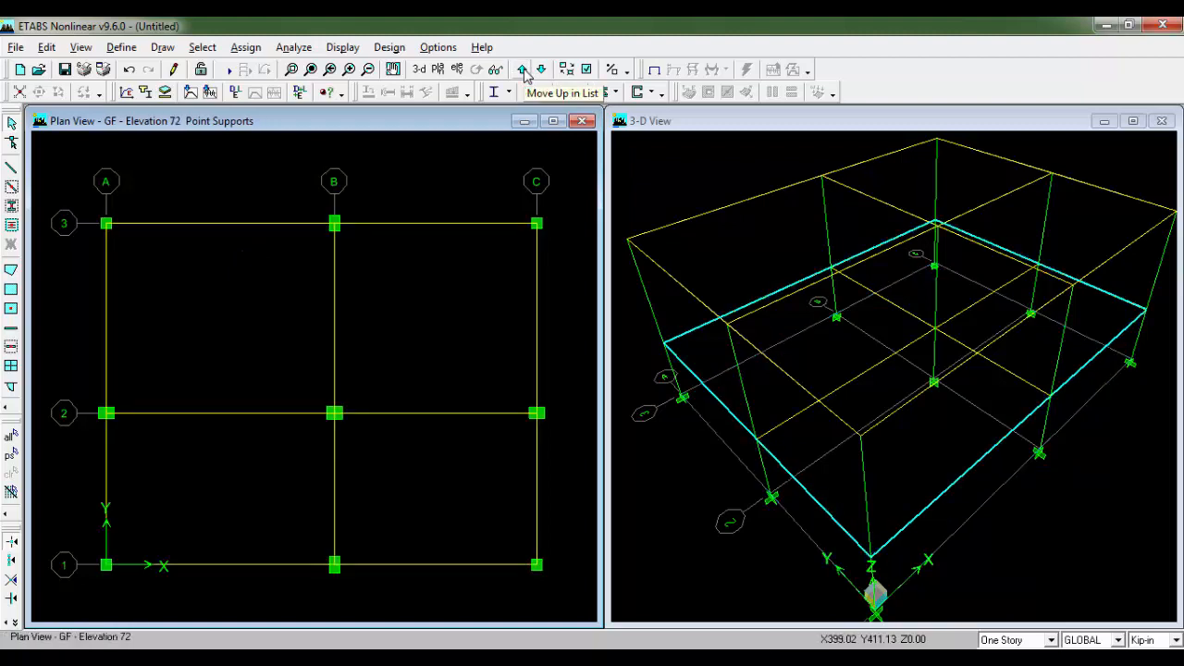
left_click(523, 71)
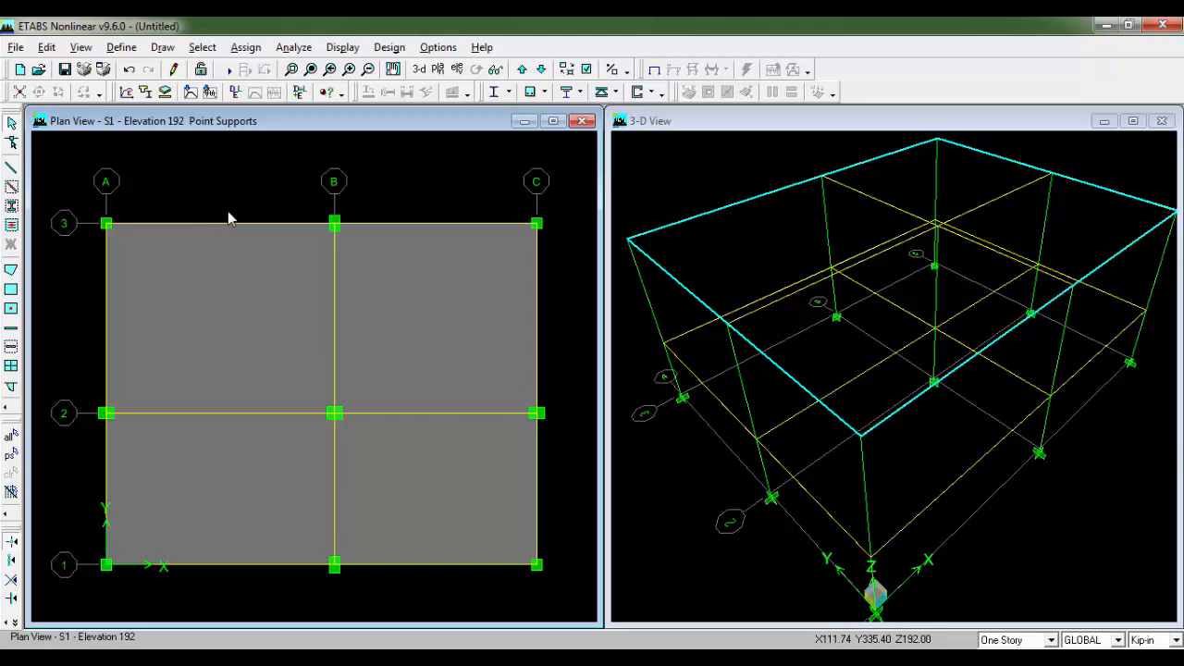
Step: Check the wall thickness noted under the elevation sketch, and return to the ETABS model
key("alt+Tab")
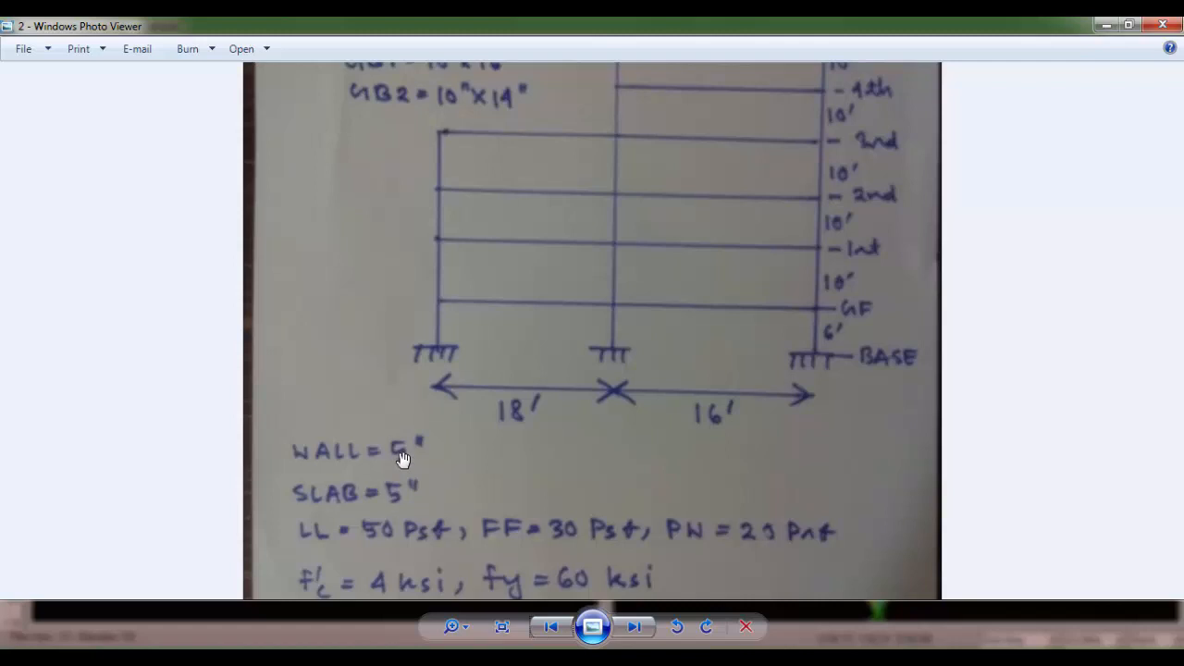
left_click(289, 656)
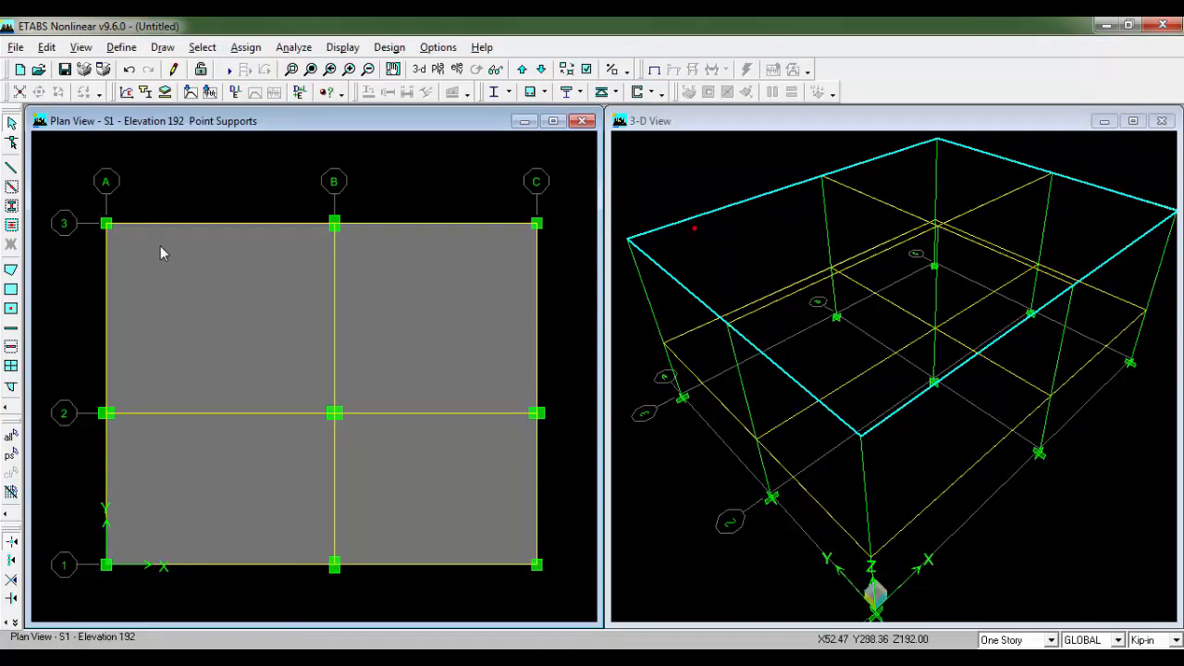
left_click(202, 47)
left_click(300, 177)
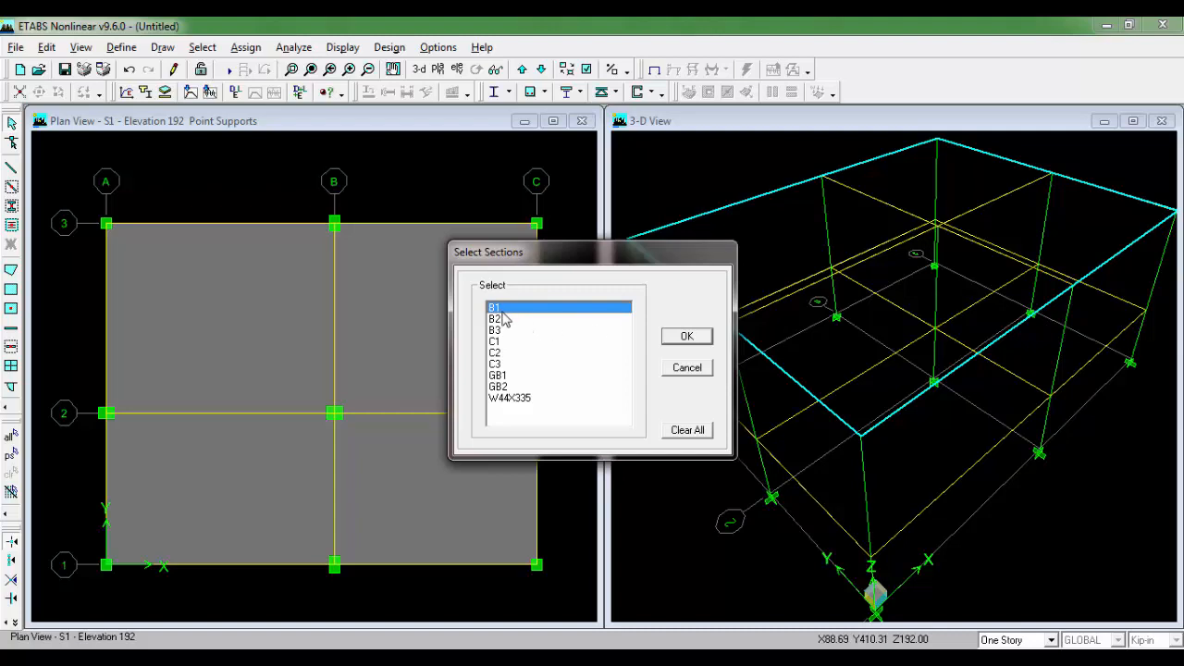
left_click(503, 319)
left_click(504, 330)
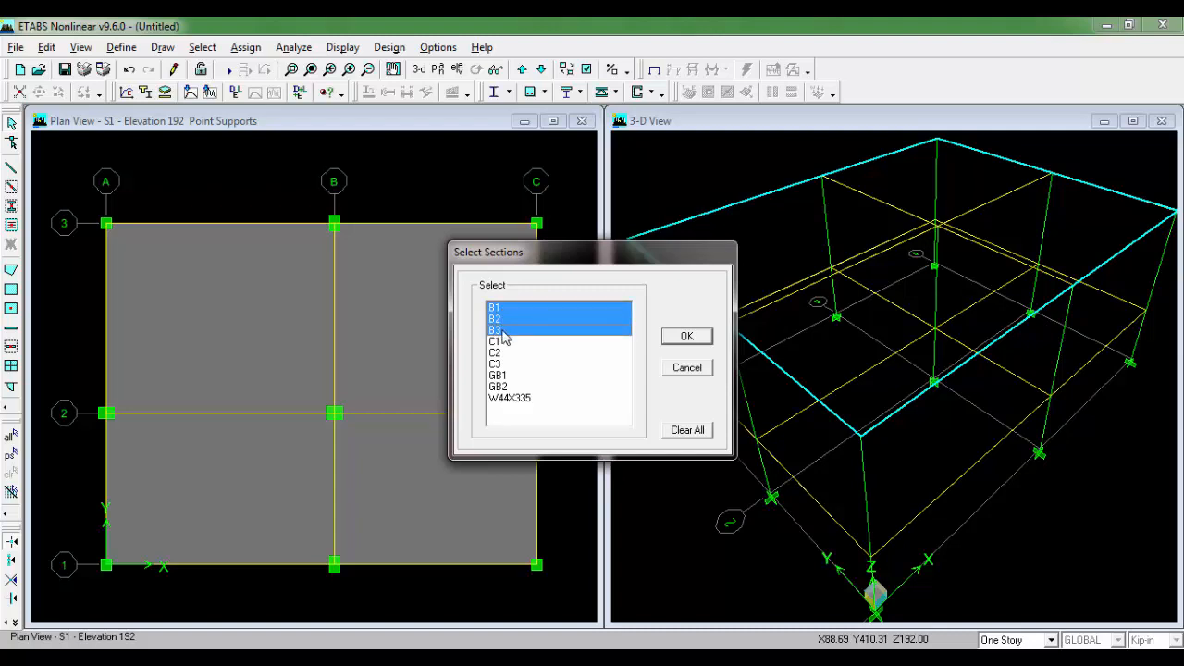
left_click(680, 336)
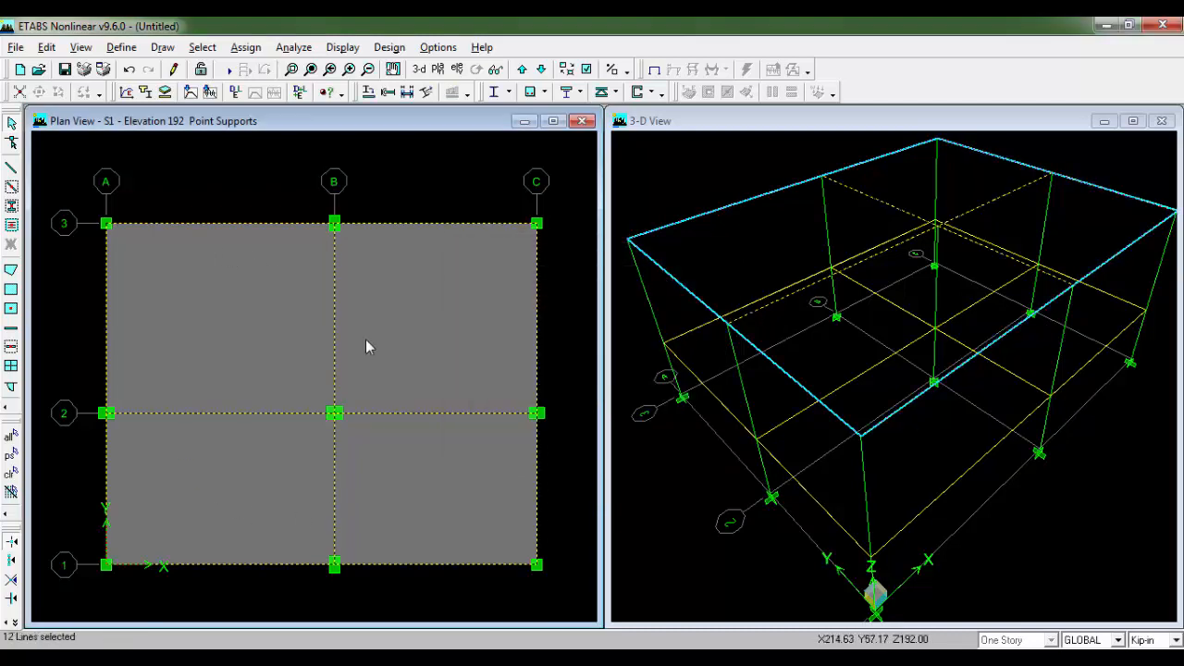
left_click(246, 47)
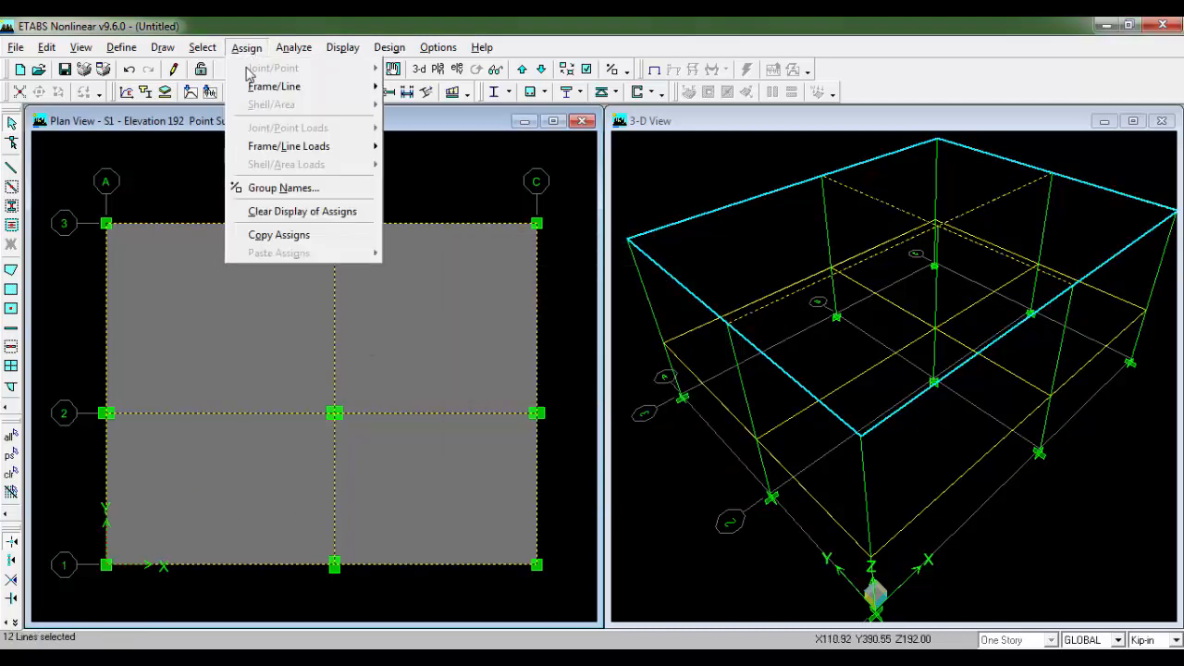
mouse_move(268, 147)
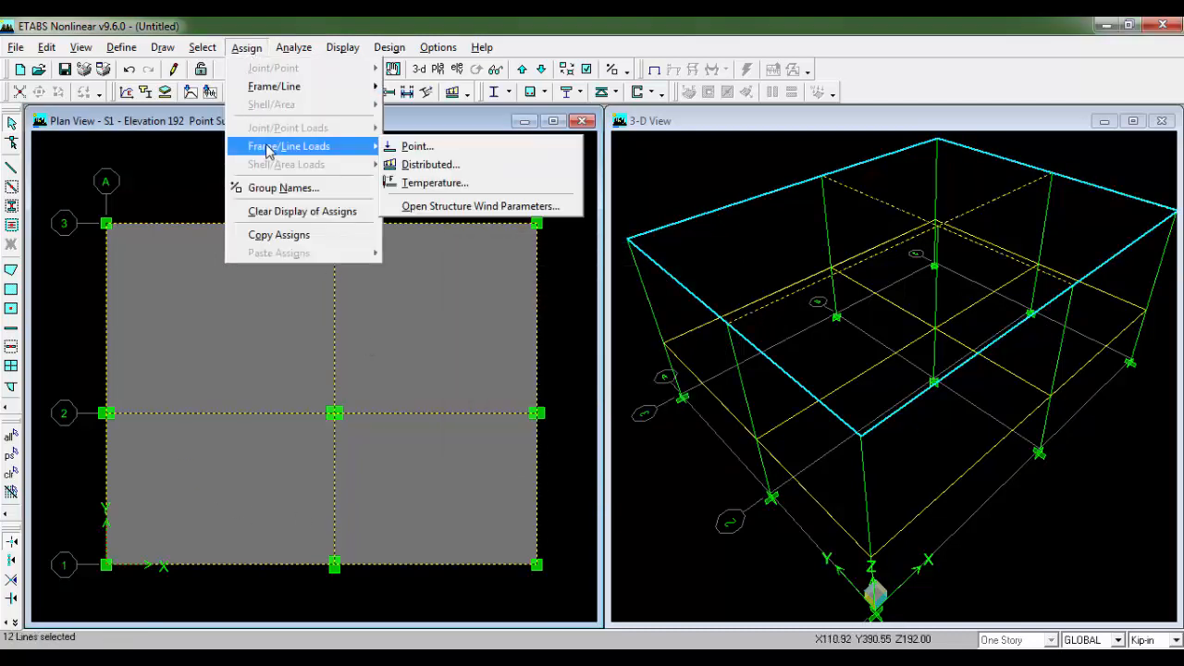
left_click(453, 173)
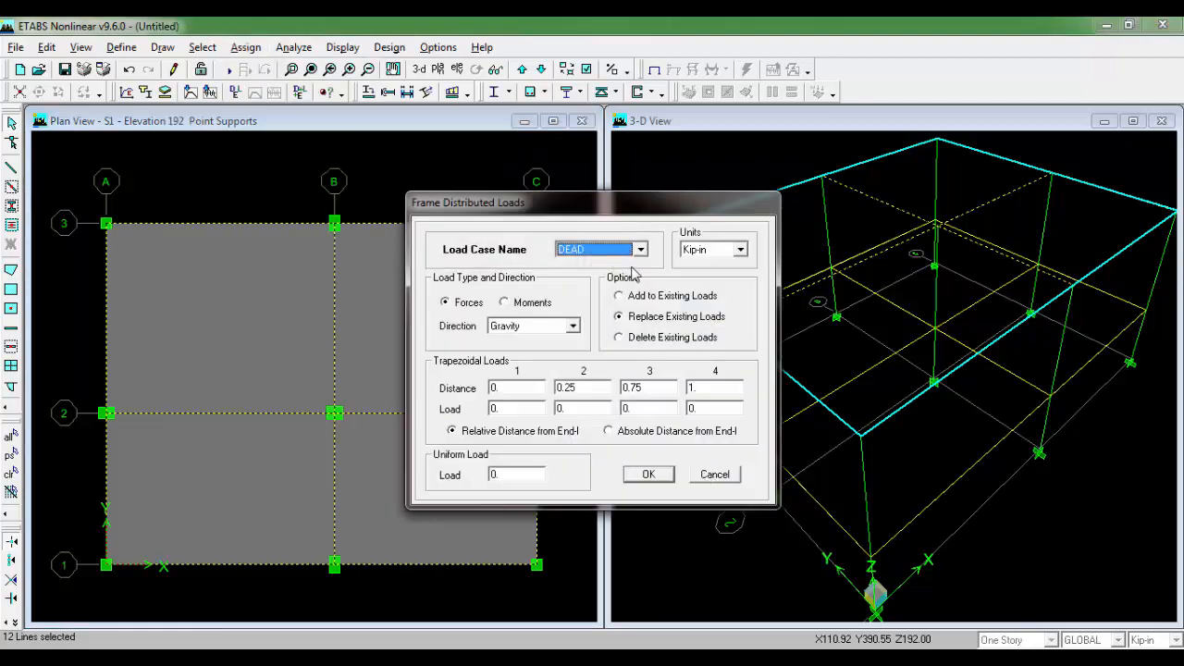
left_click(640, 249)
left_click(640, 249)
left_click(725, 474)
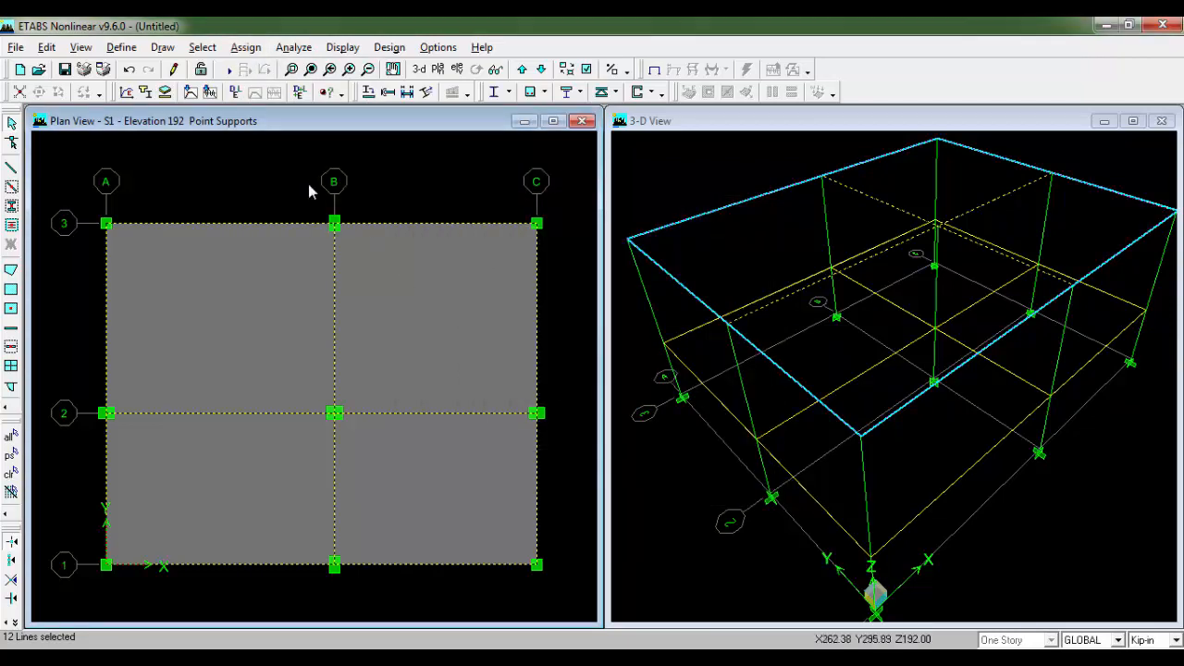
left_click(11, 473)
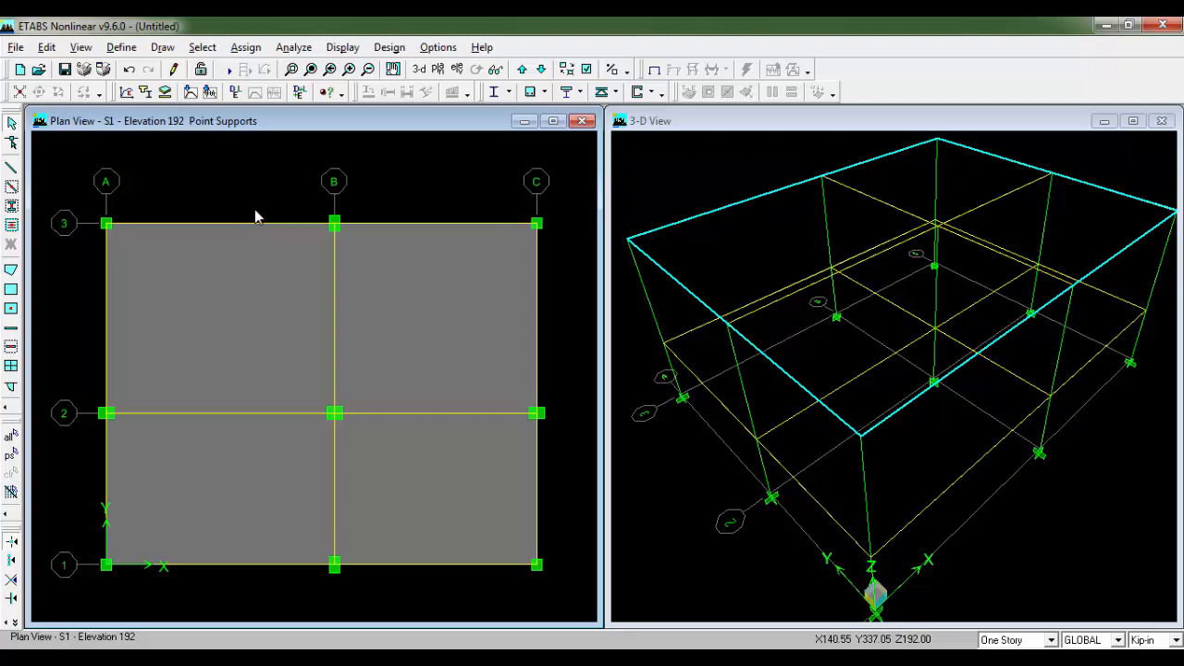
Step: Review the live load, FF and PW load values in the notes below the elevation sketch, and return to ETABS
key("alt+Tab")
scroll(517, 403, "down", 2)
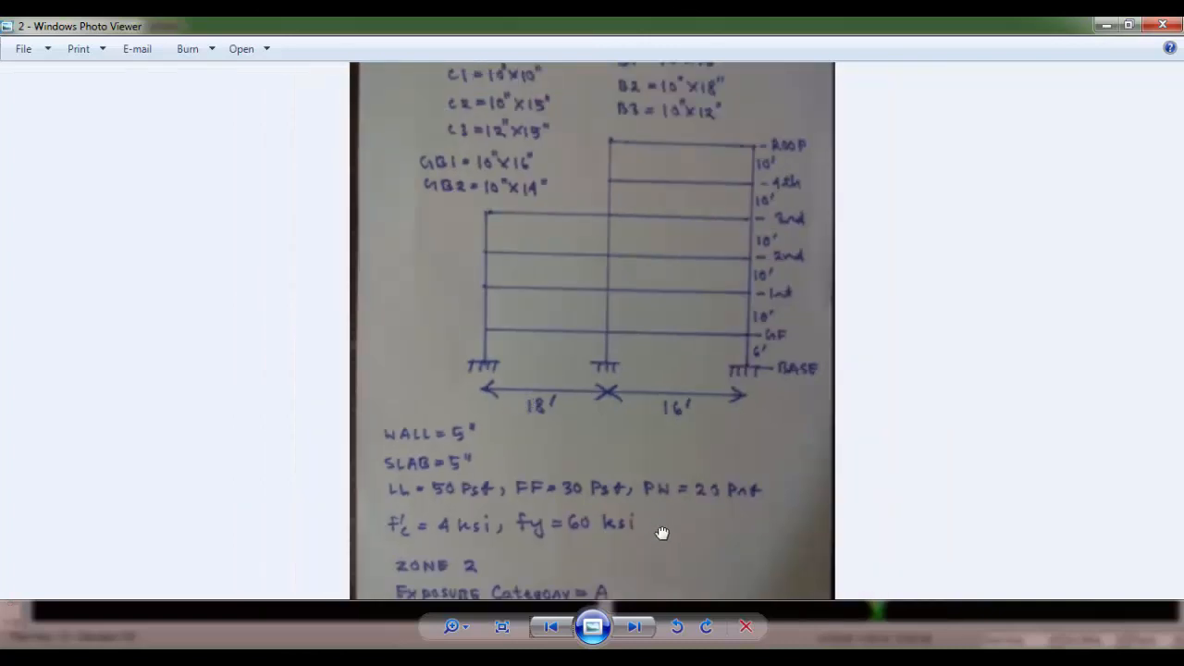
left_click_drag(660, 533, 605, 454)
scroll(605, 454, "up", 3)
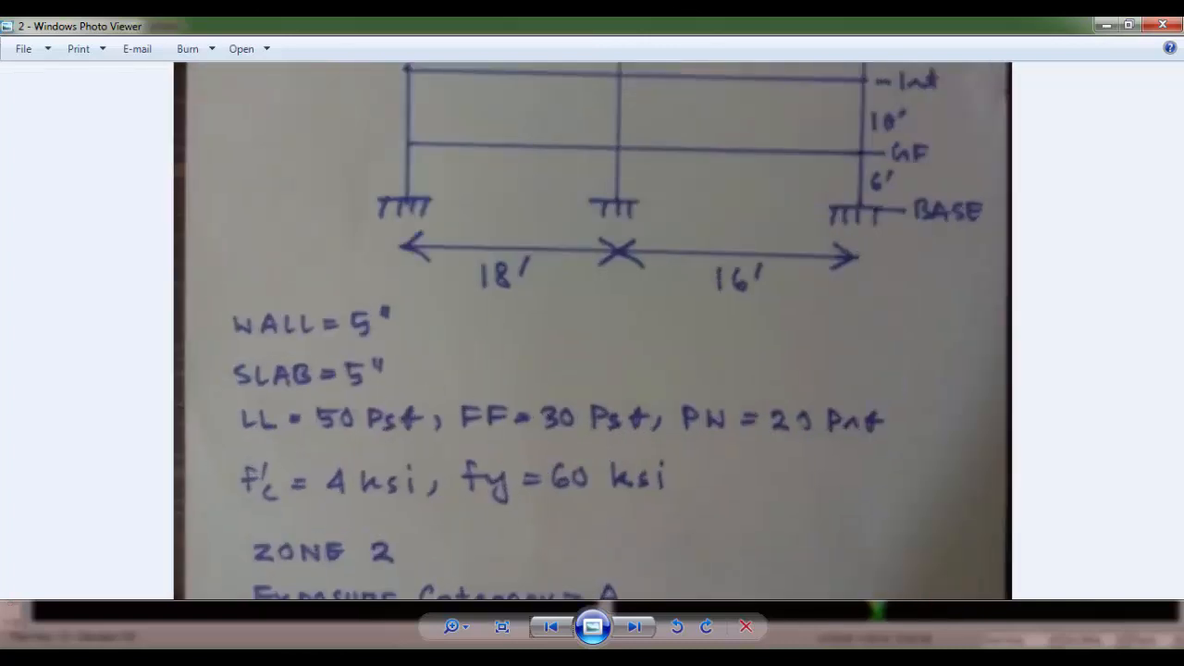
key("alt+Tab")
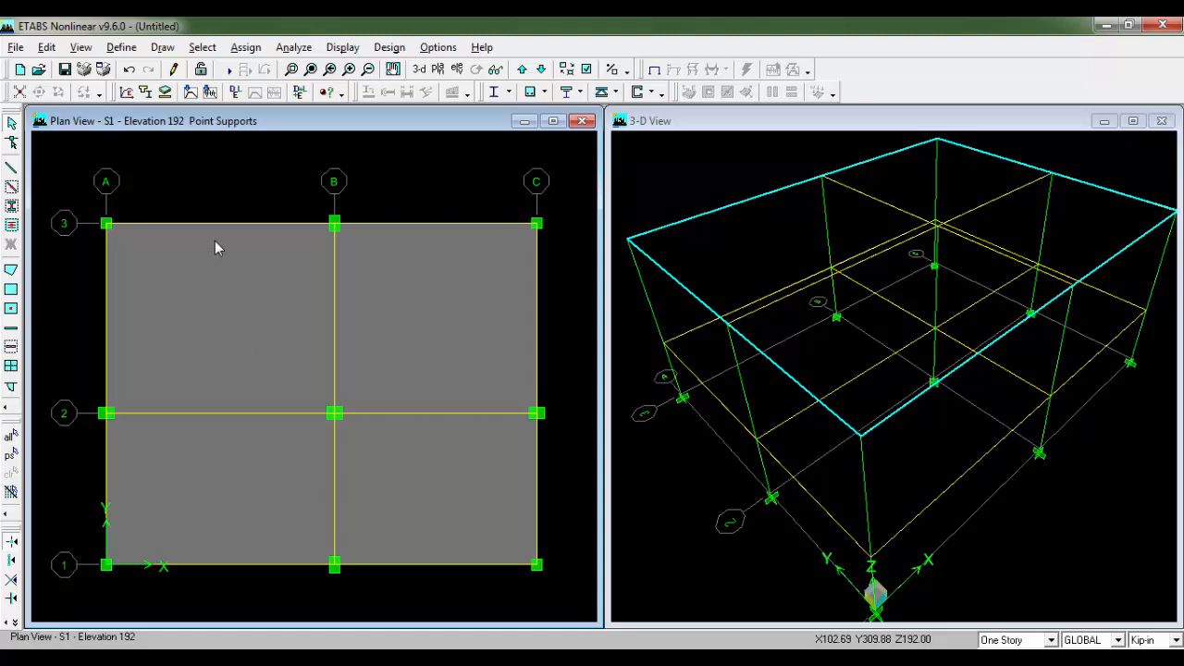
Step: Add a static load case named FF of type SUPER DEAD with self-weight multiplier 0
left_click(127, 50)
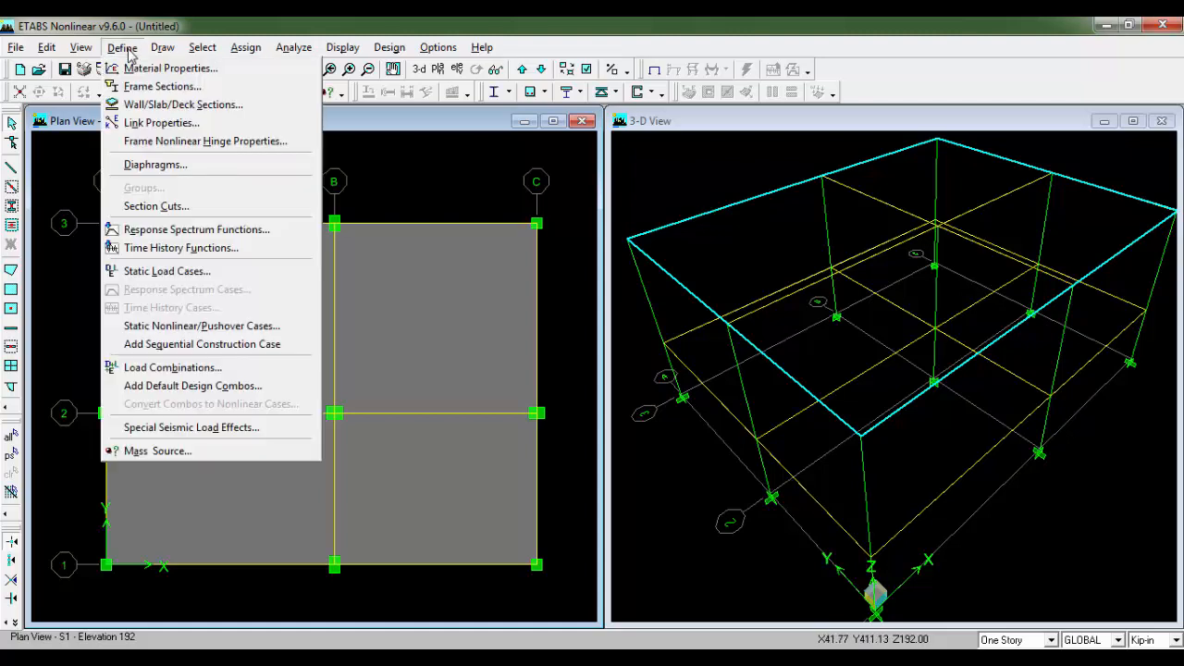
left_click(226, 280)
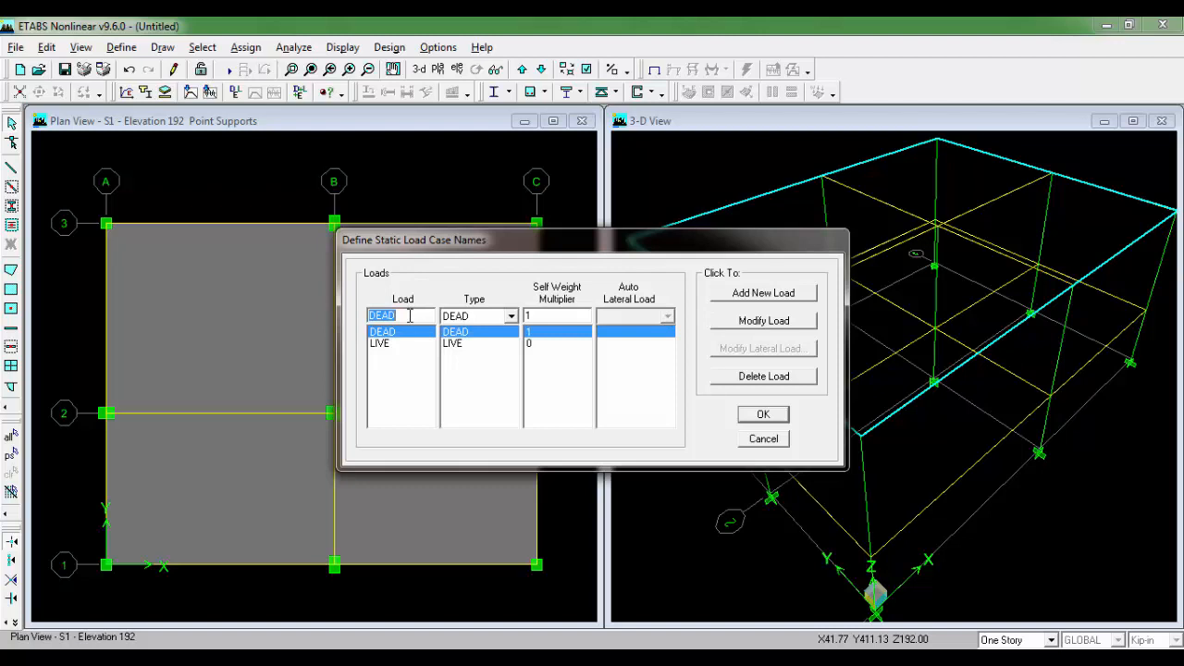
type("FF")
left_click(495, 319)
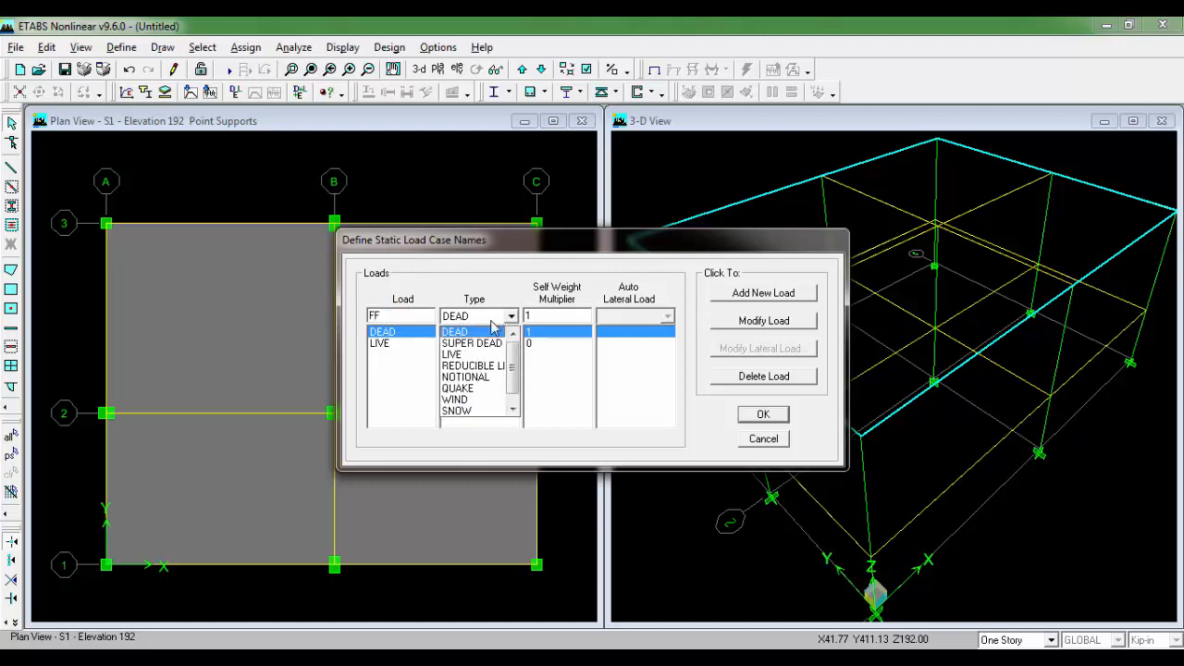
left_click(479, 342)
left_click(757, 294)
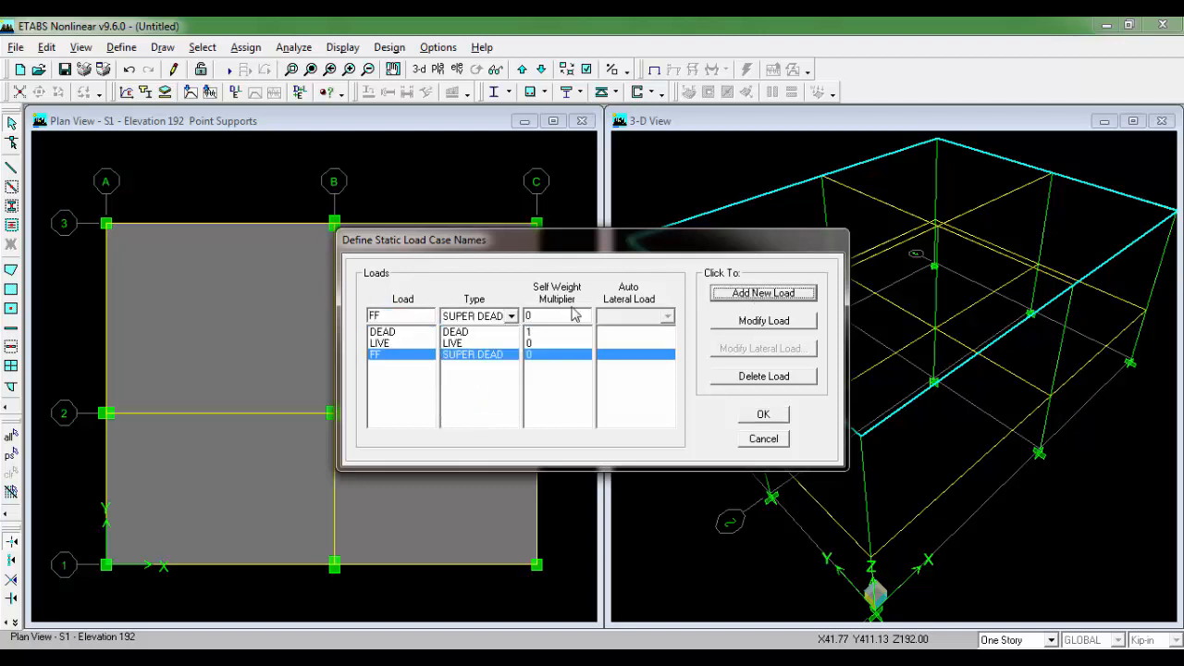
Step: Add static load cases PW and WALL, both of type SUPER DEAD with self-weight multiplier 0, and accept the load case definitions
double_click(397, 319)
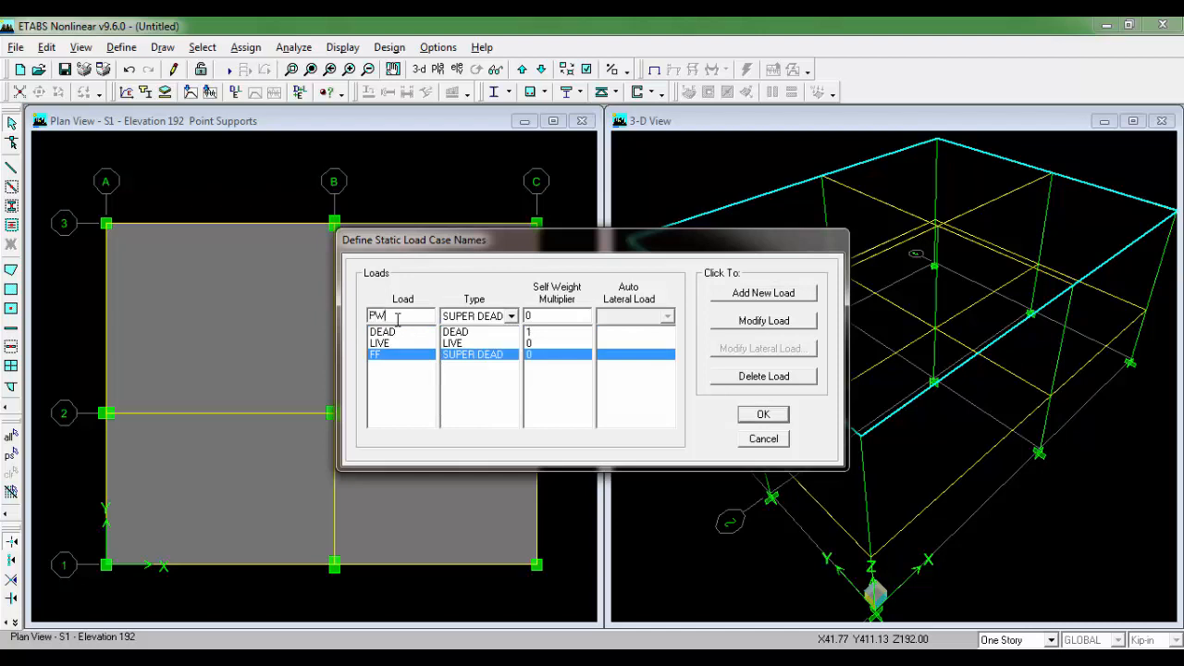
type("PW")
left_click(757, 293)
double_click(407, 315)
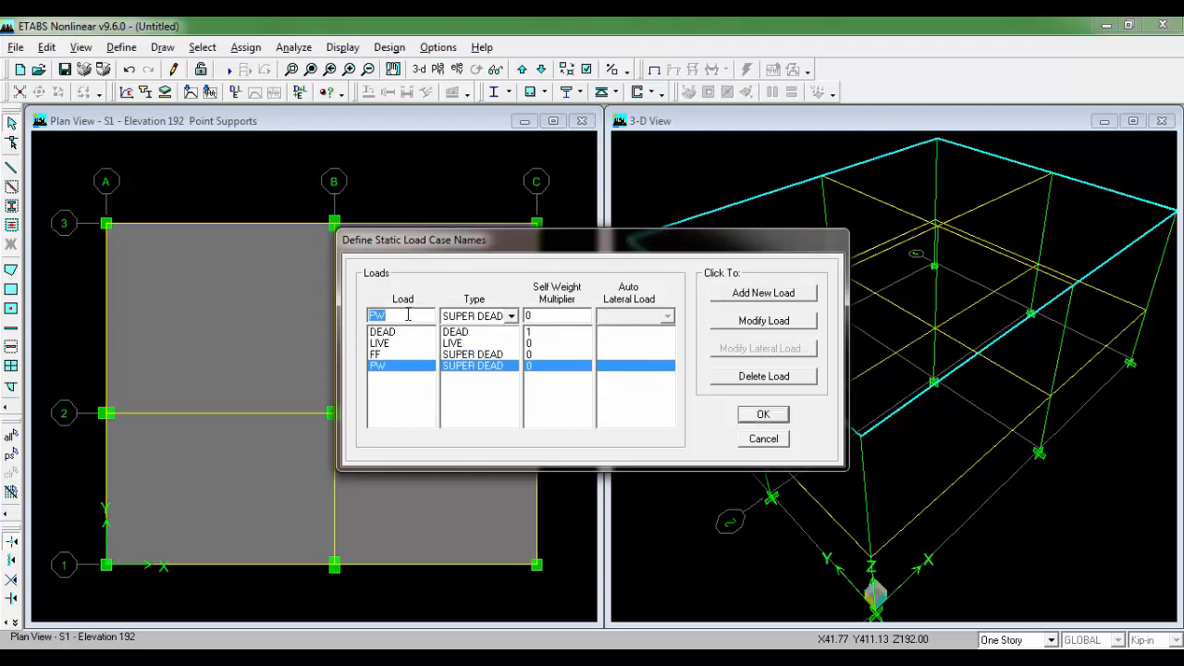
type("WALL")
left_click(749, 293)
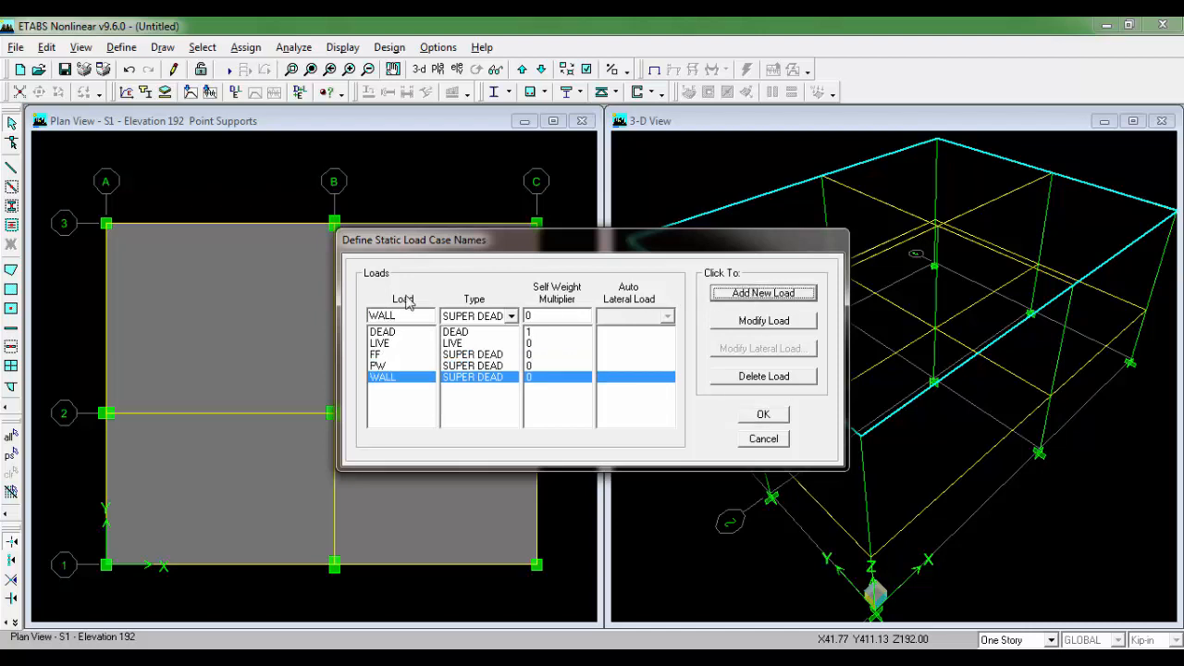
left_click(782, 417)
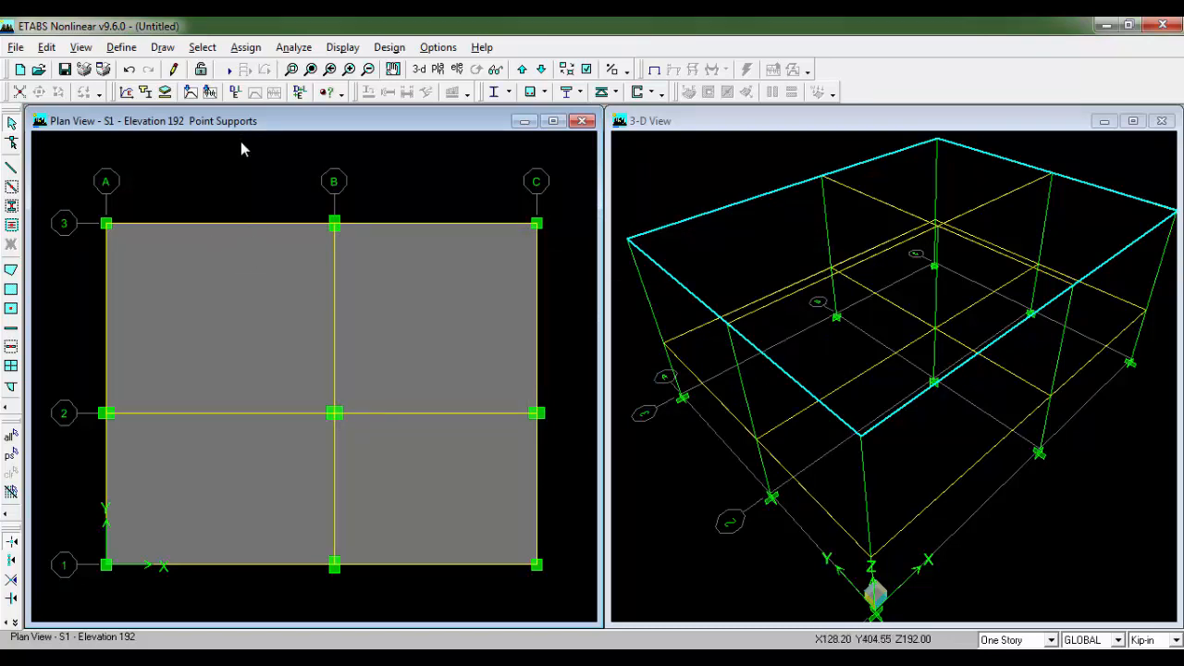
Step: Select all beams with sections B1, B2 and B3 and start a distributed frame load on them in the WALL load case
left_click(203, 47)
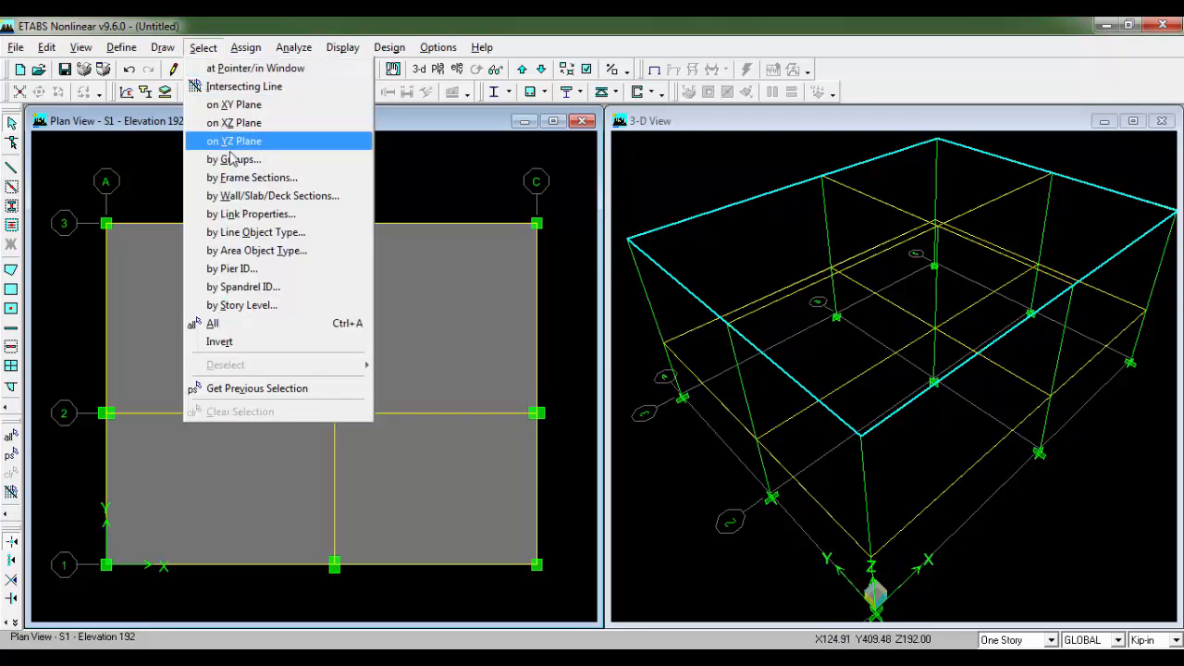
left_click(312, 177)
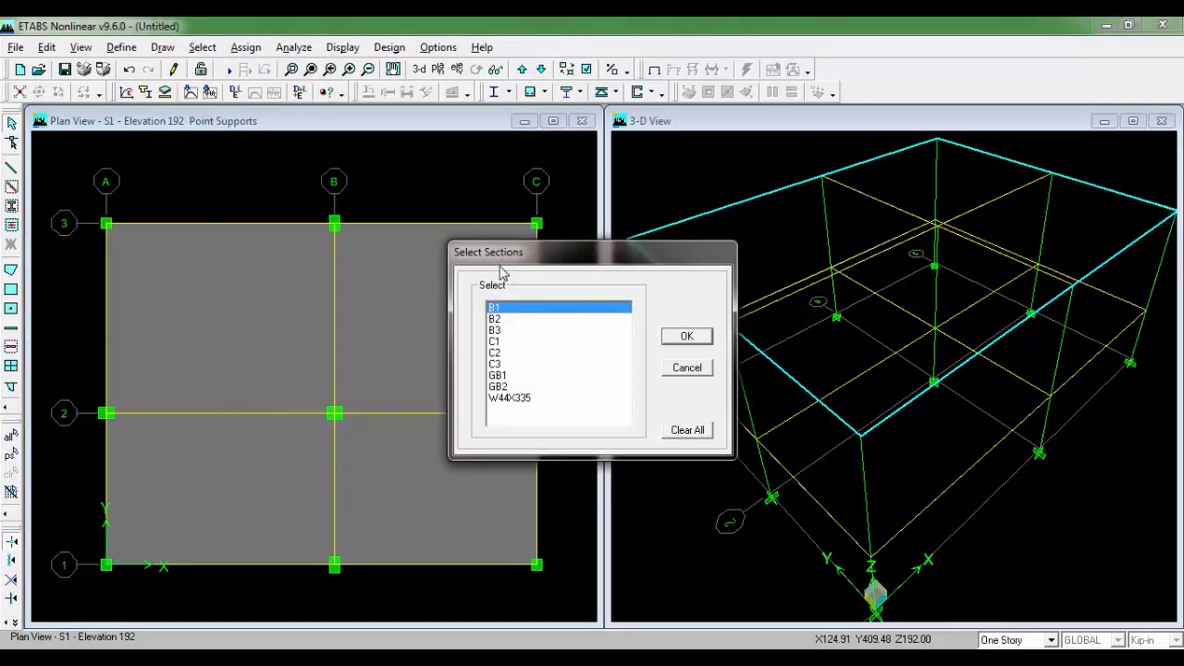
left_click(504, 320)
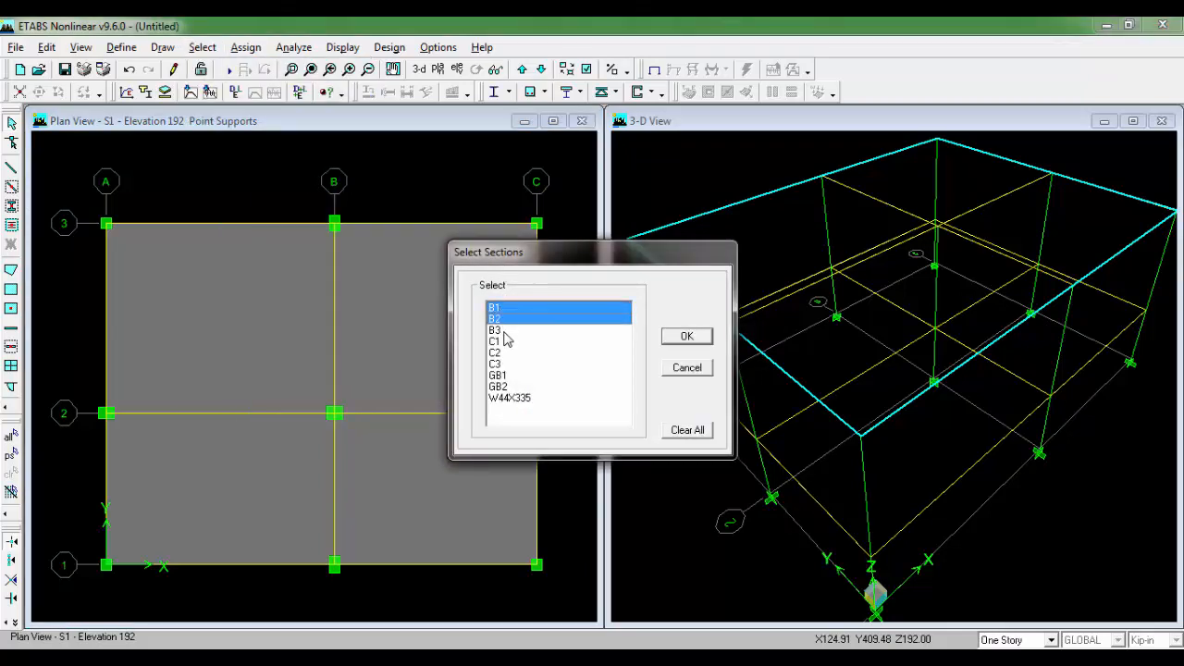
left_click(504, 331)
left_click(687, 336)
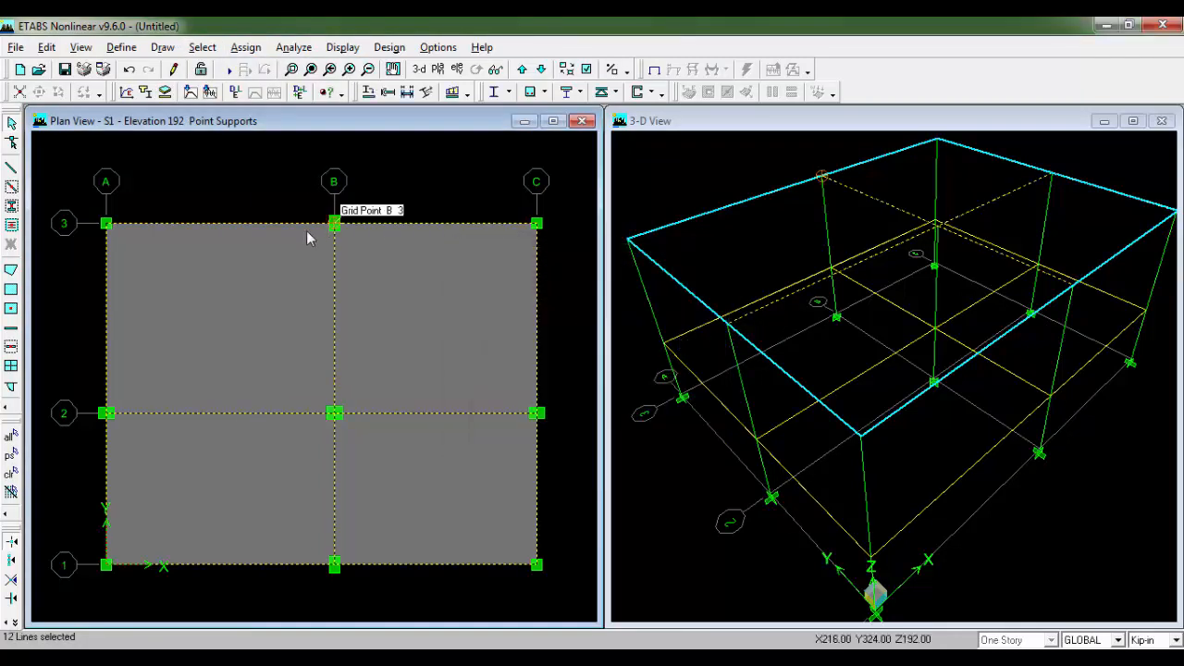
left_click(259, 50)
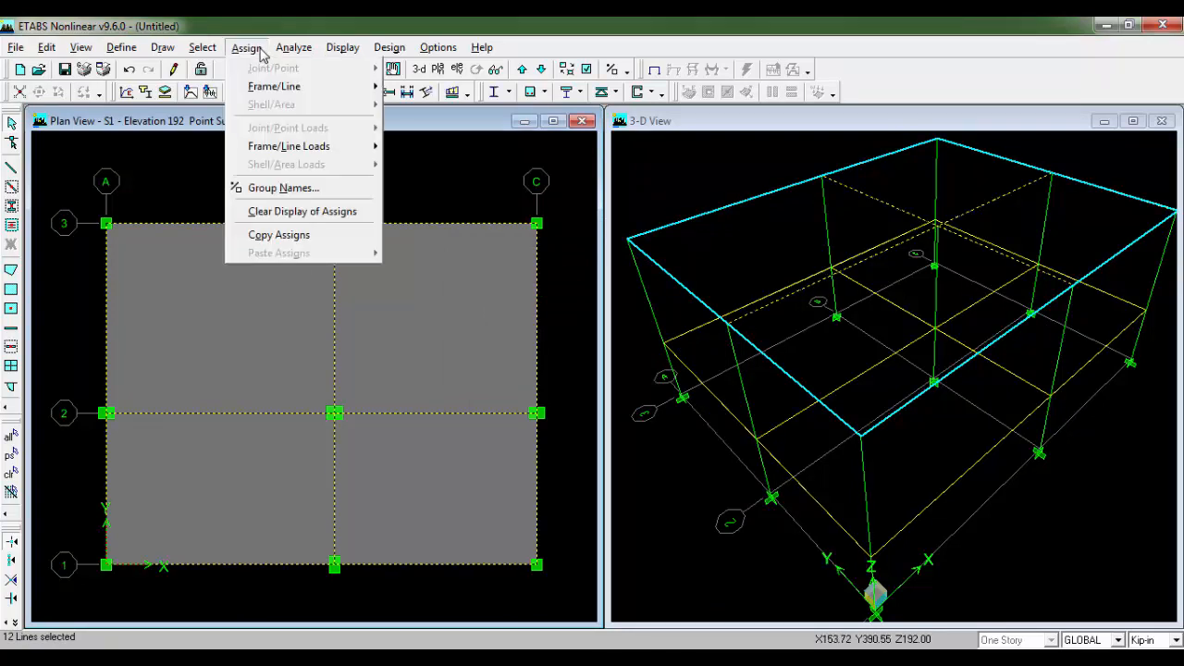
mouse_move(305, 148)
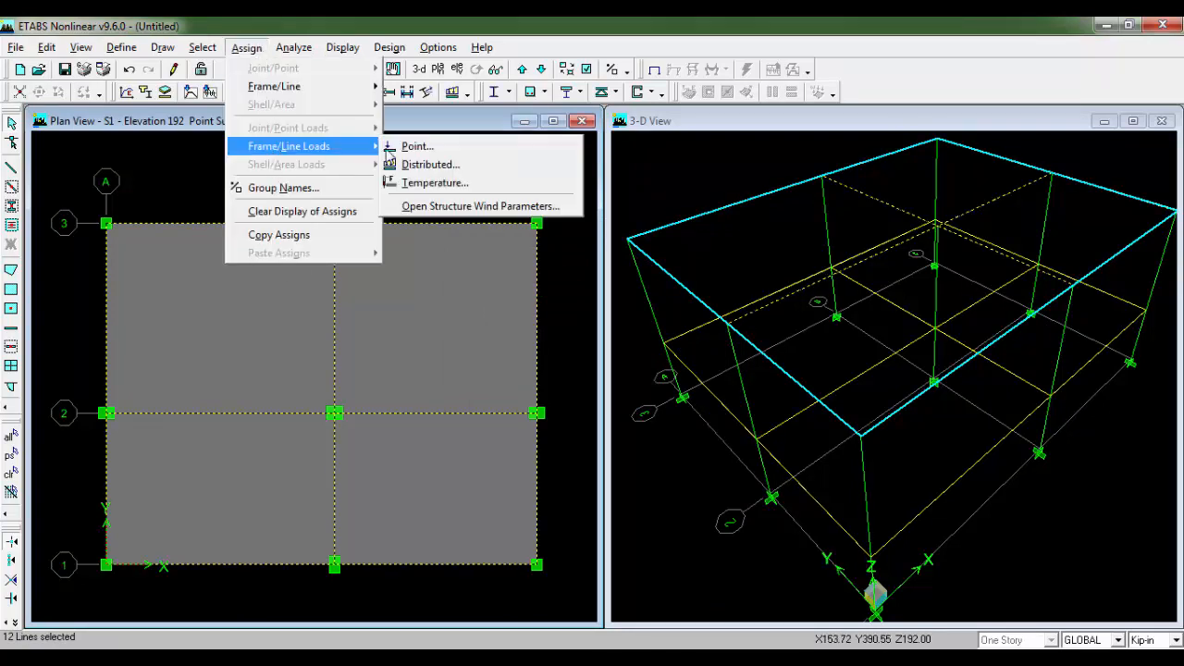
left_click(434, 165)
left_click(625, 248)
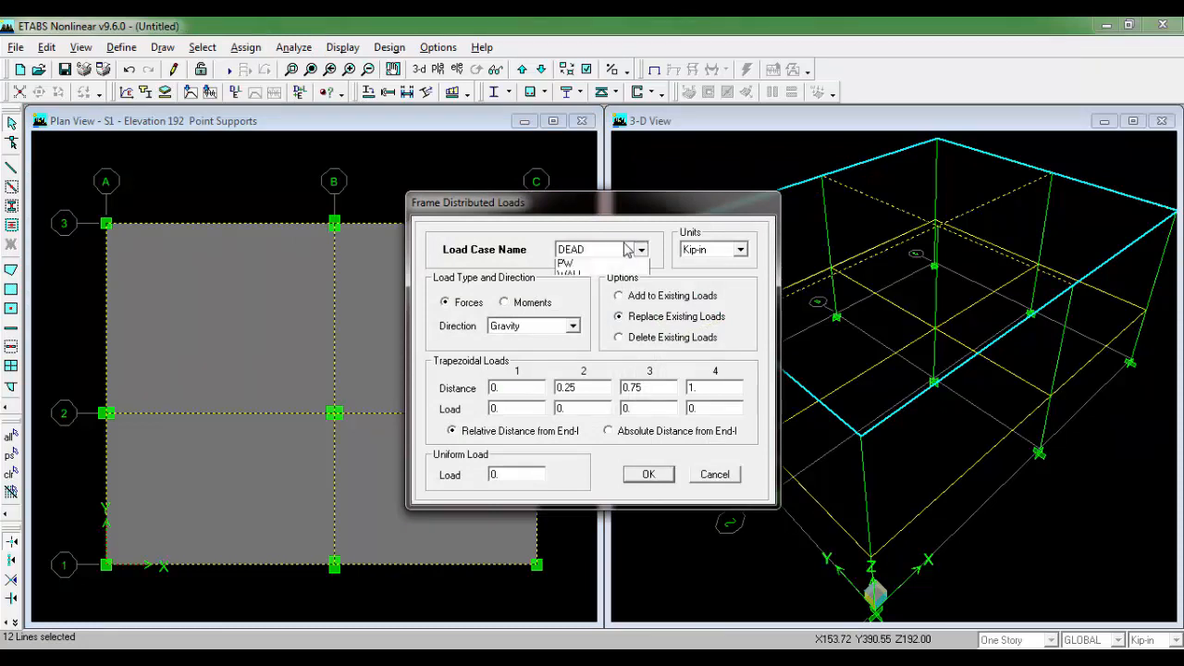
left_click(625, 303)
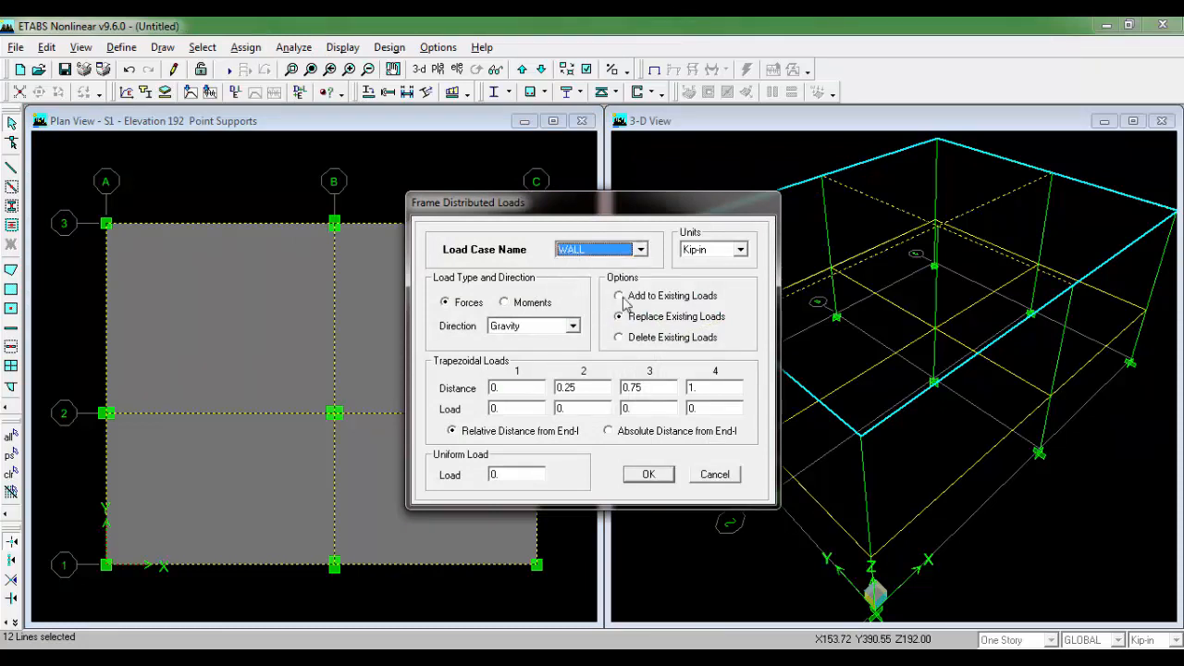
Step: Assign a uniform gravity load of 0.5 in Kip-ft units for the WALL case to the selected S1 beams
left_click(714, 249)
left_click(707, 278)
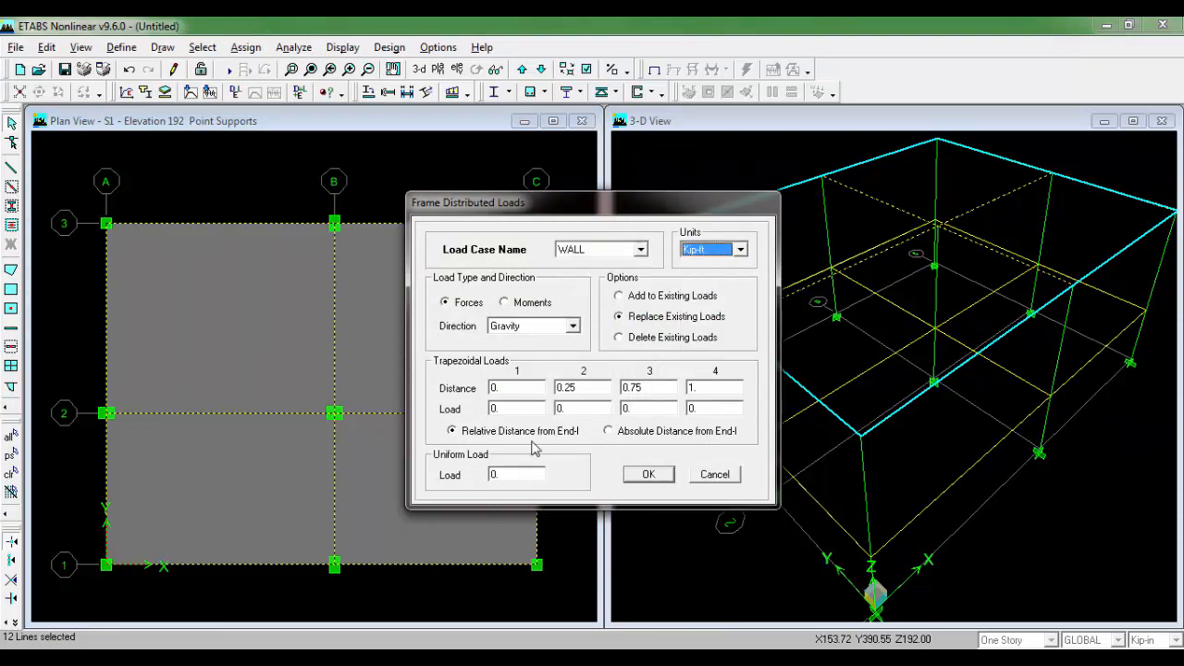
left_click(525, 471)
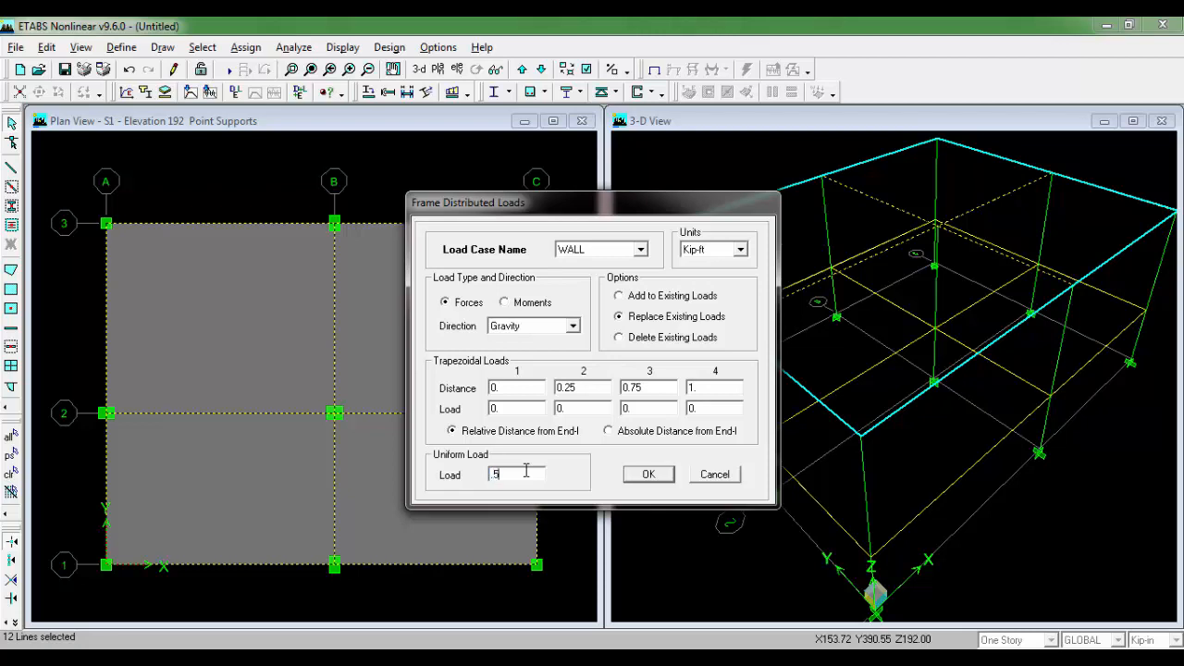
left_click(644, 474)
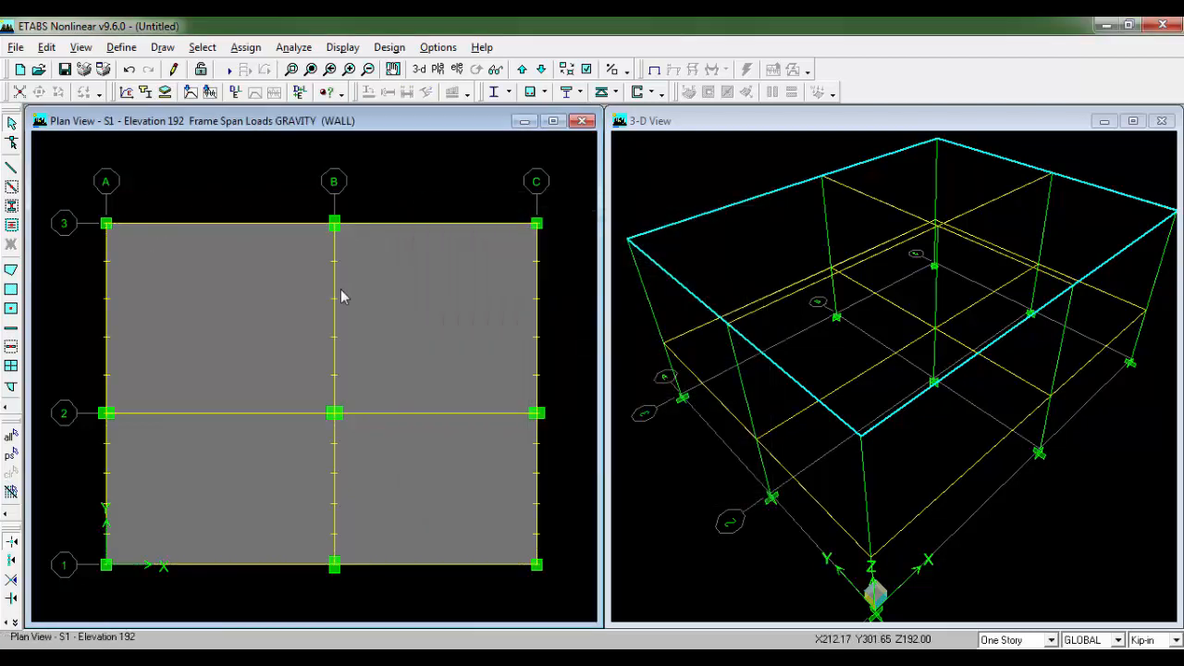
Step: Inspect the loads on the S1 beam along grid 3 between grids A and B, using Kip-ft units
right_click(277, 221)
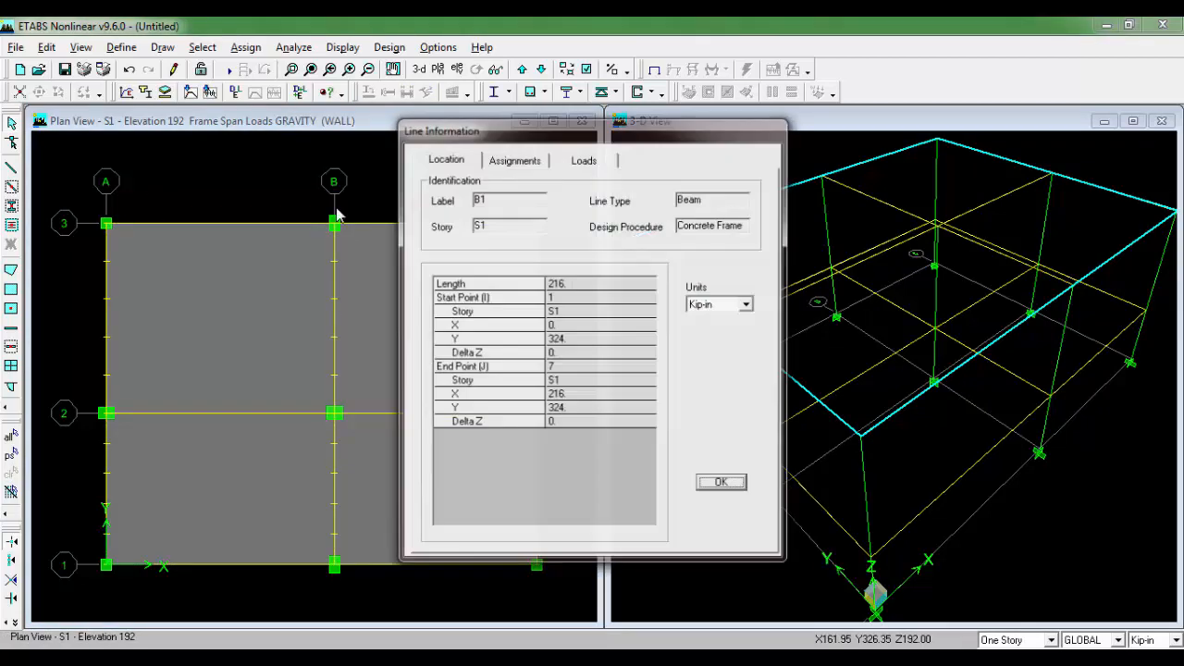
left_click(607, 164)
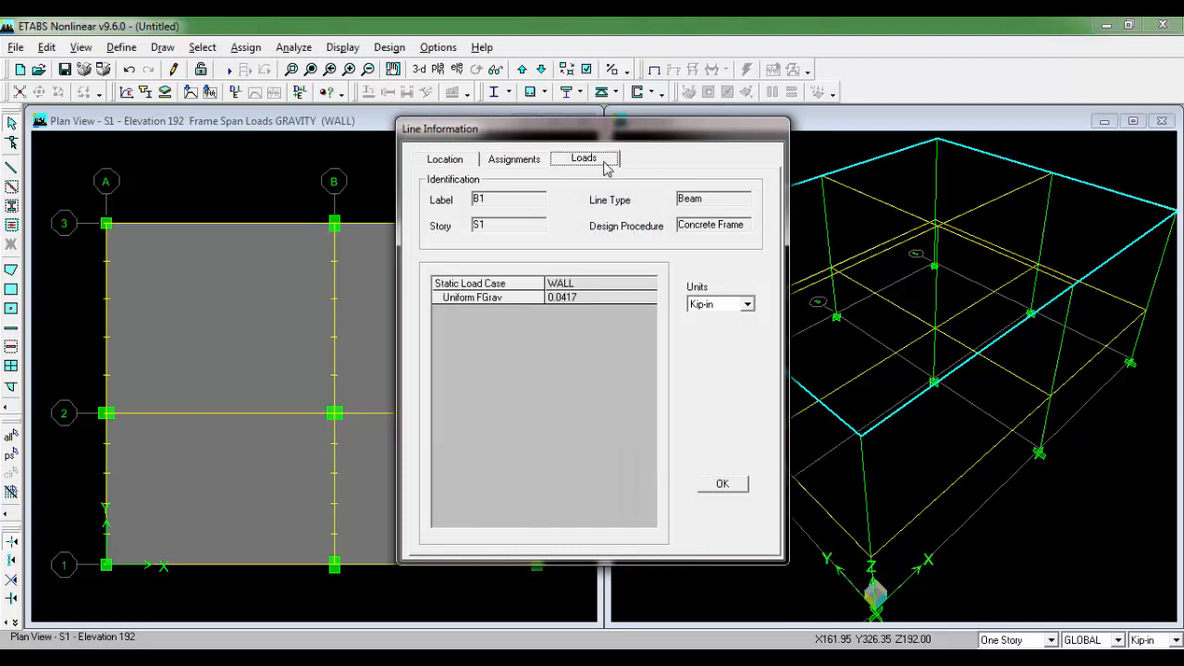
left_click(719, 305)
left_click(712, 327)
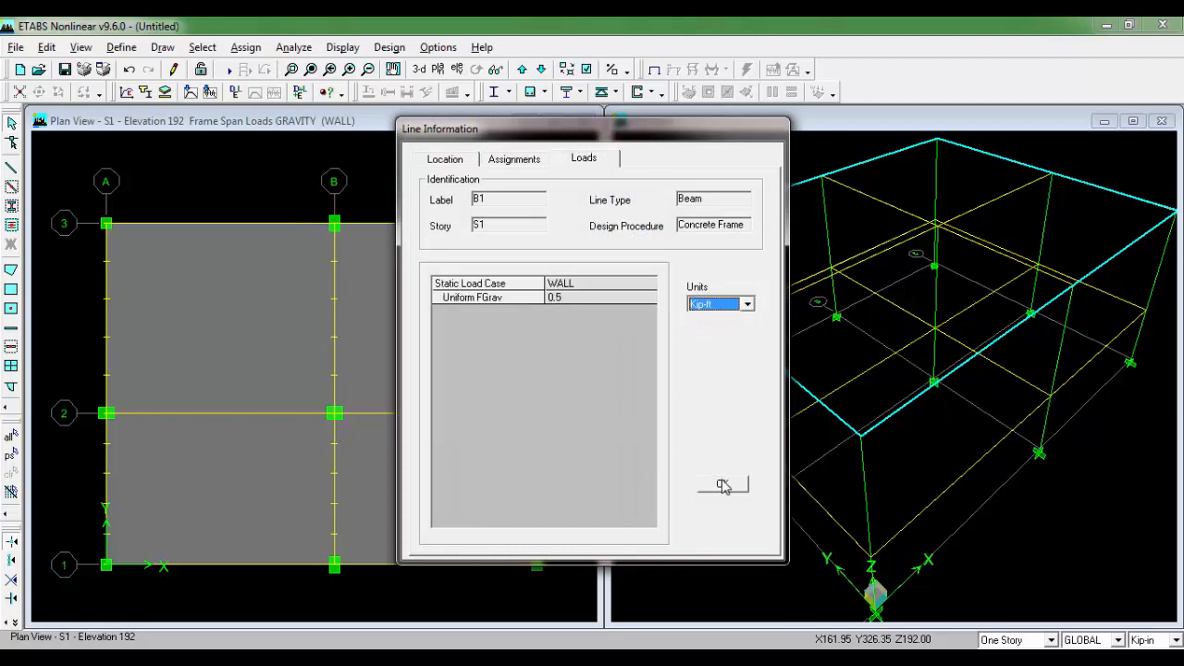
left_click(722, 485)
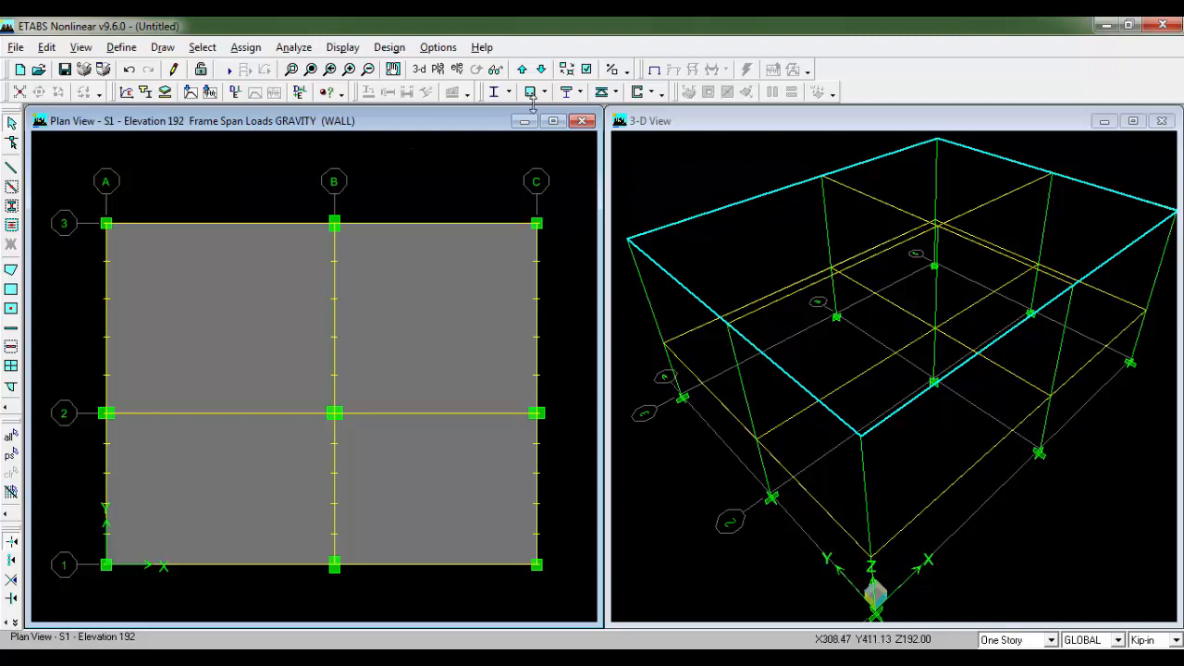
Step: On the GF plan, assign the 0.5 Kip-ft uniform WALL load to all perimeter beams except the grid C beam between grids 1 and 2
left_click(541, 70)
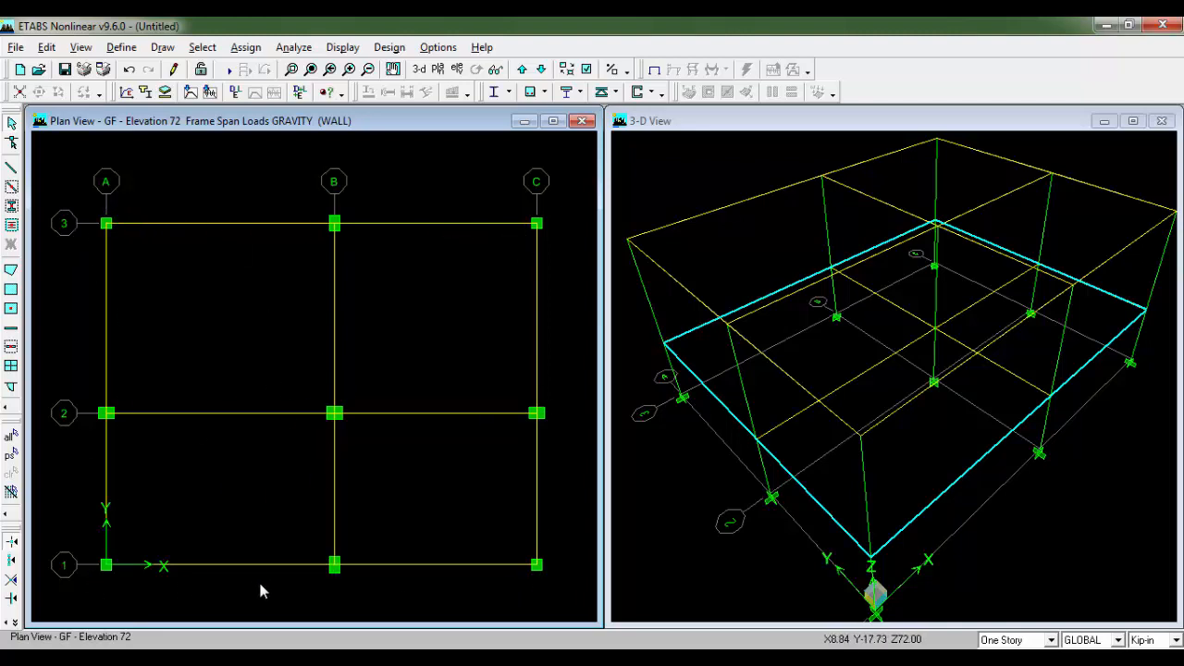
left_click(169, 223)
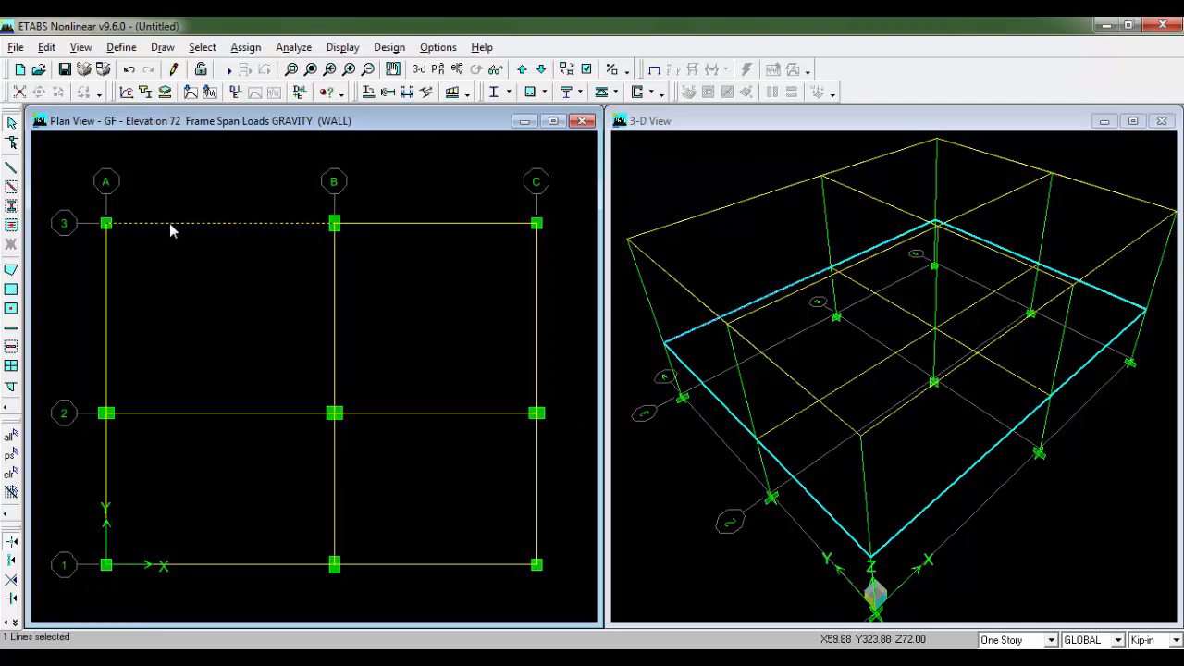
left_click(536, 295)
left_click(411, 563)
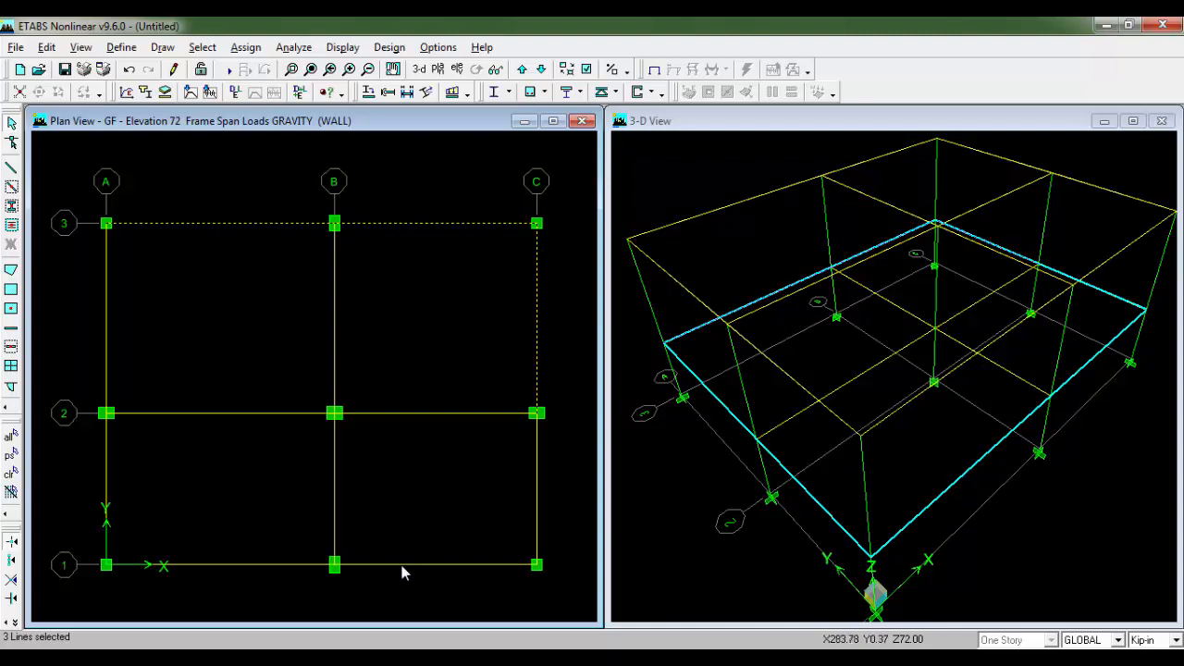
left_click(235, 563)
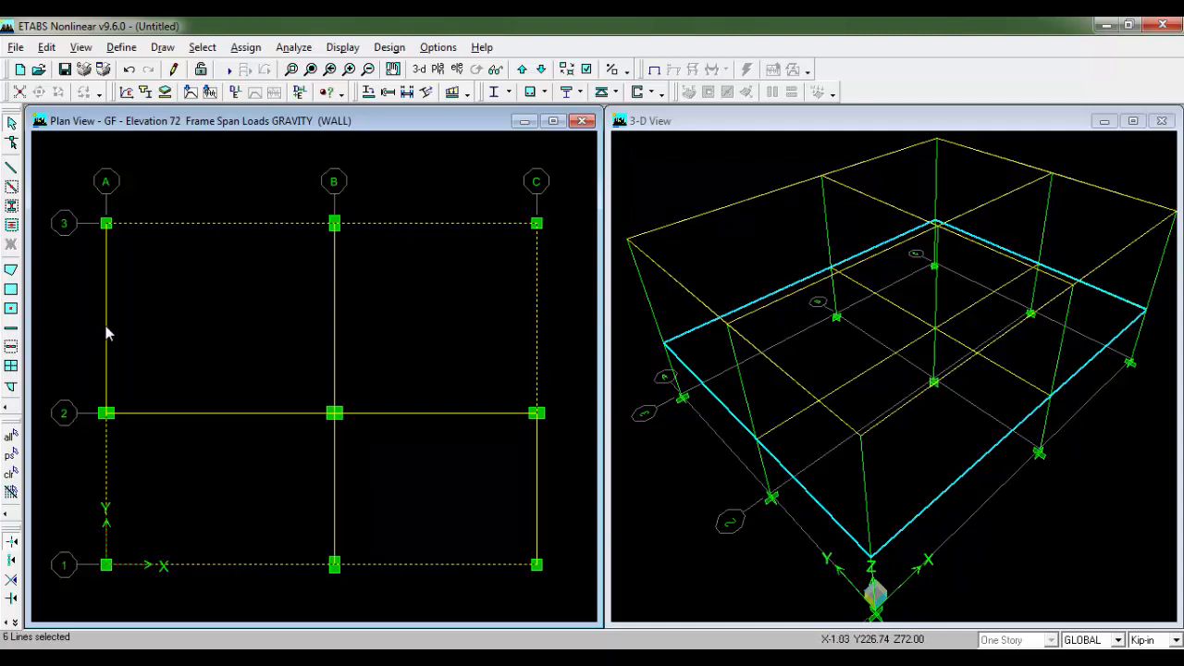
left_click(247, 47)
mouse_move(339, 148)
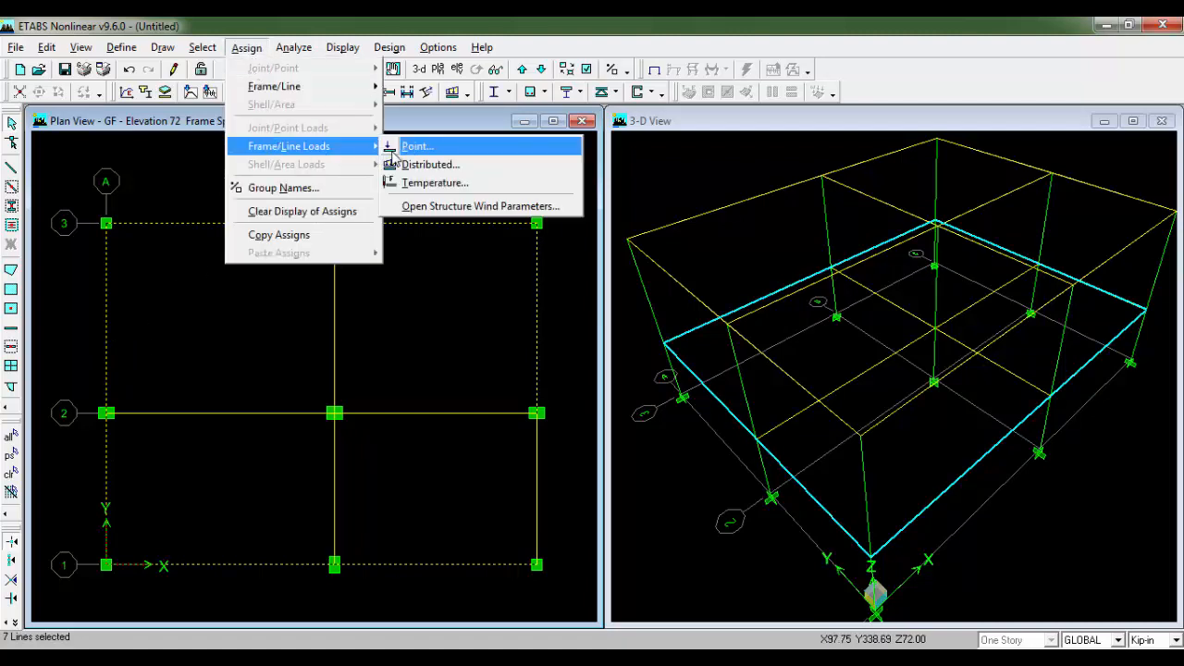
left_click(418, 164)
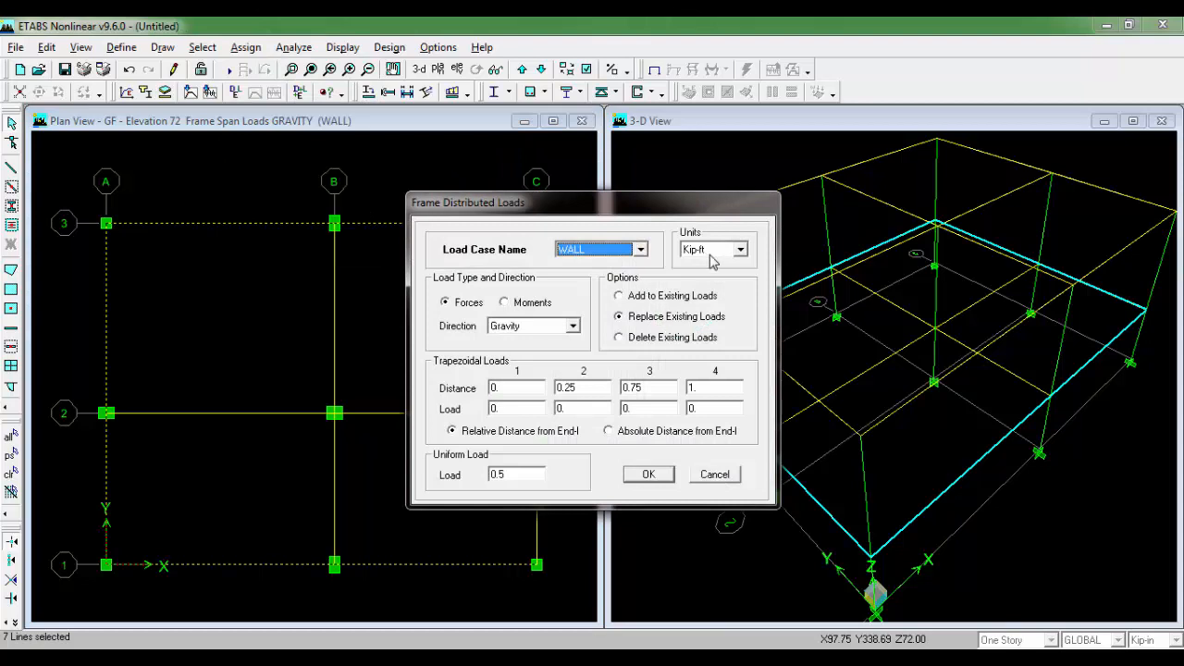
left_click(649, 474)
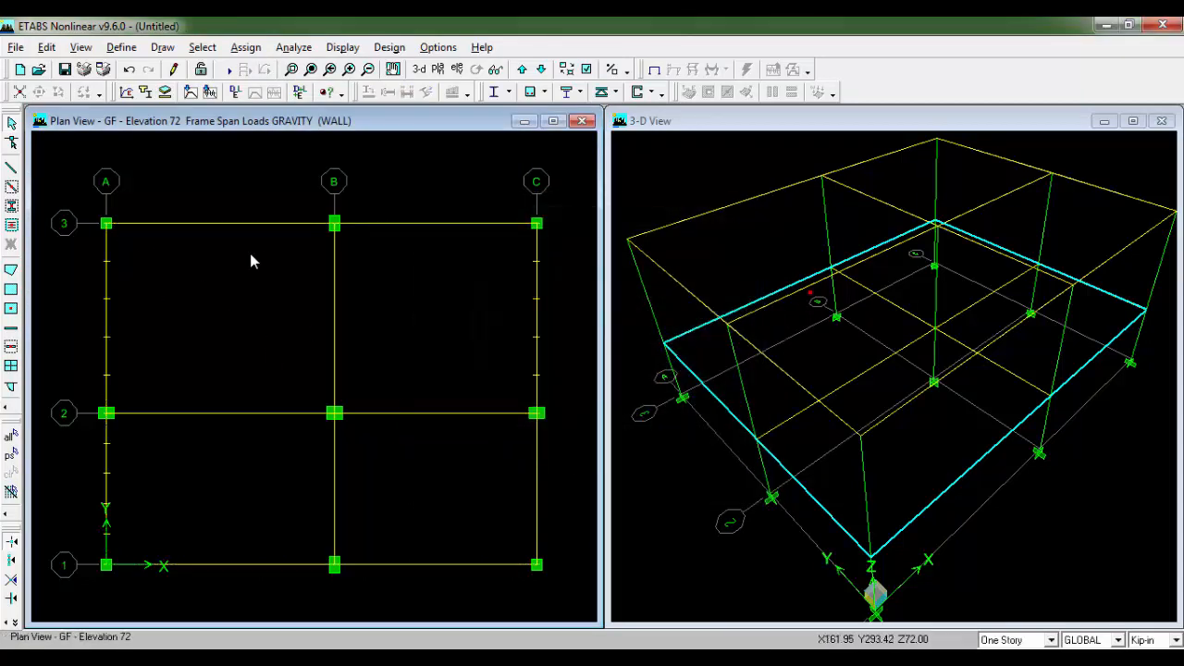
Step: Inspect the loads on the GF beam along grid A between grids 2 and 3, switching the display units
right_click(105, 319)
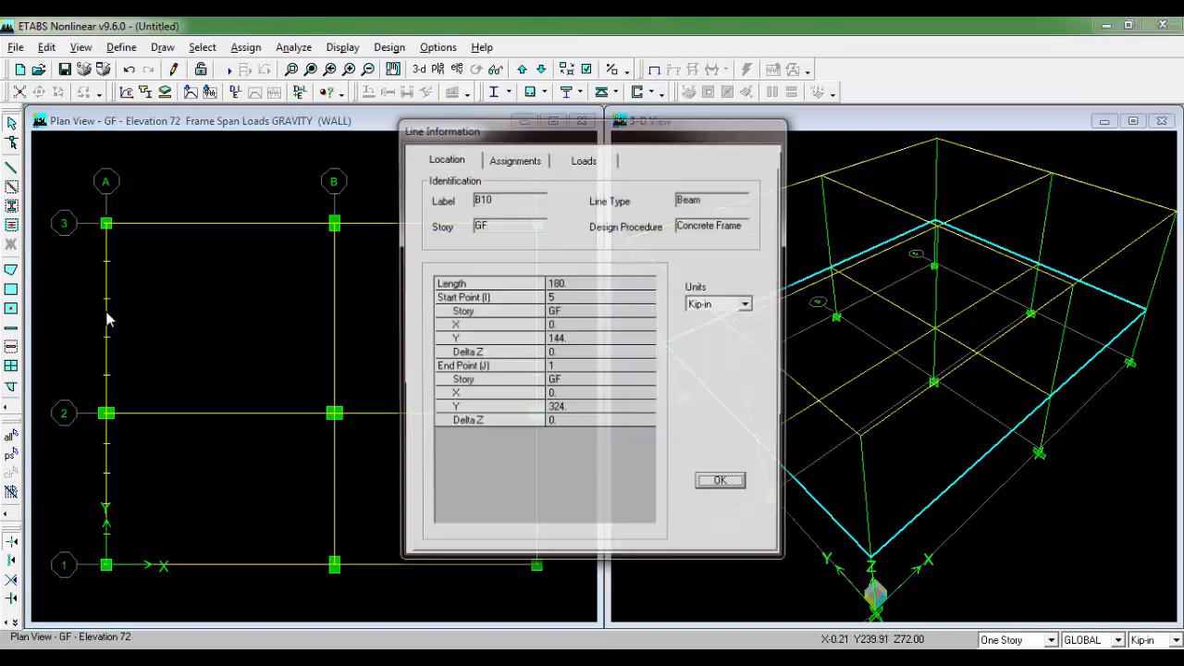
left_click(583, 159)
left_click(746, 304)
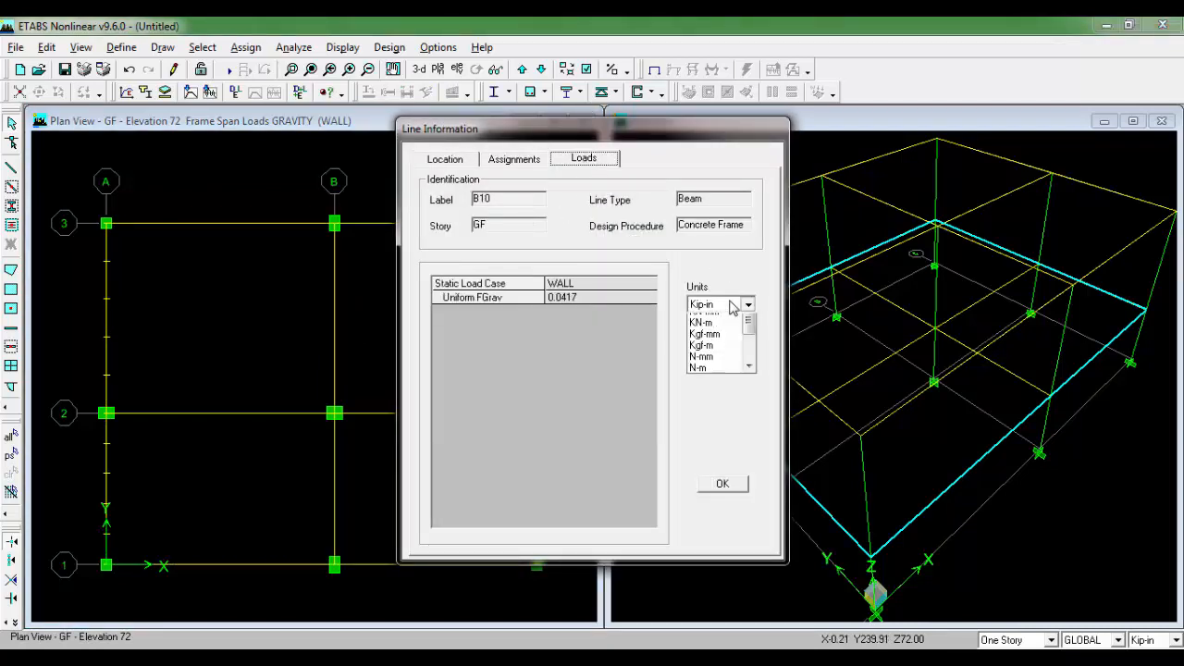
left_click(707, 323)
left_click(723, 483)
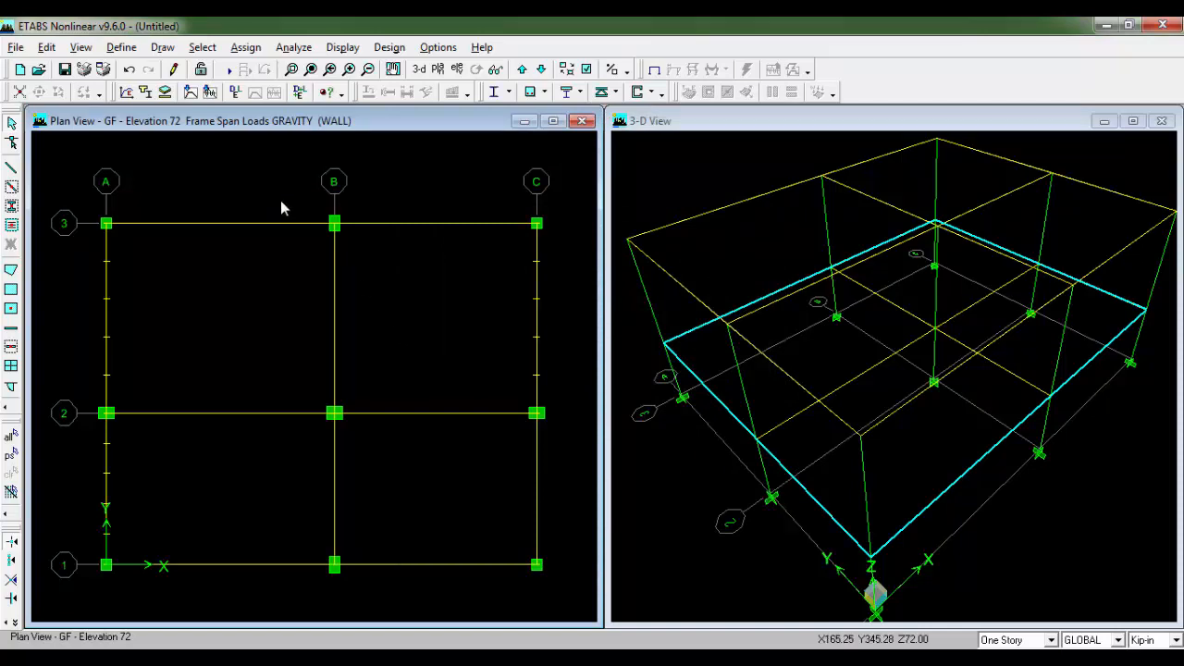
Step: Check the loads on the GF beam along grid C between grids 1 and 2
right_click(535, 470)
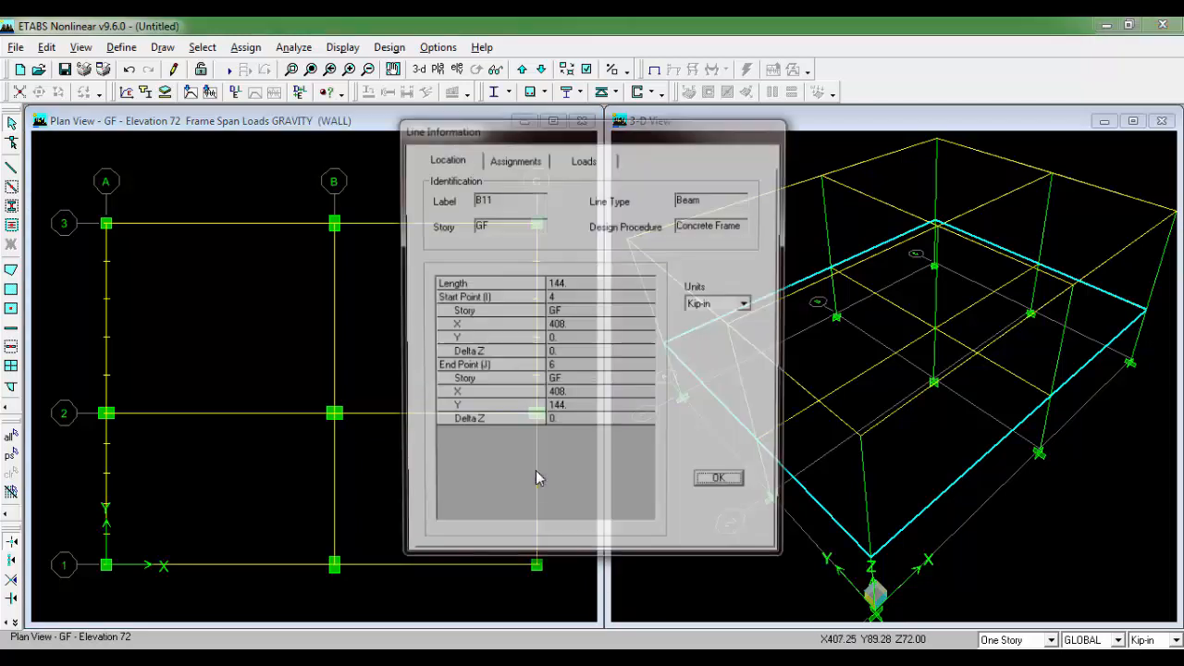
left_click(592, 159)
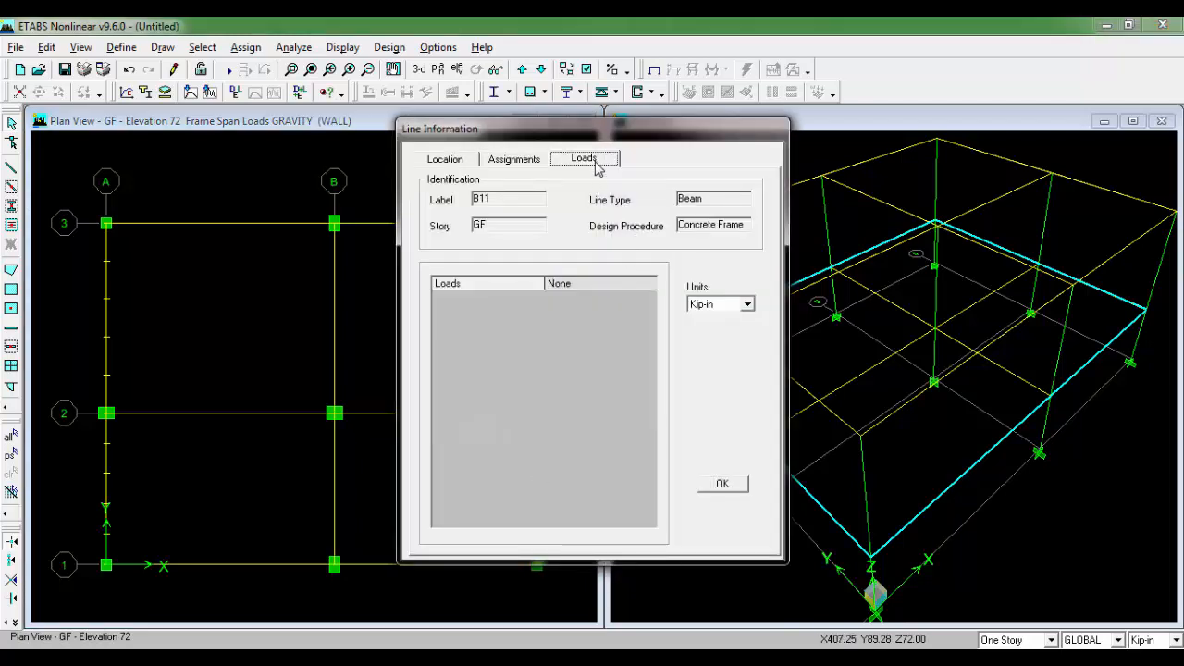
left_click(718, 487)
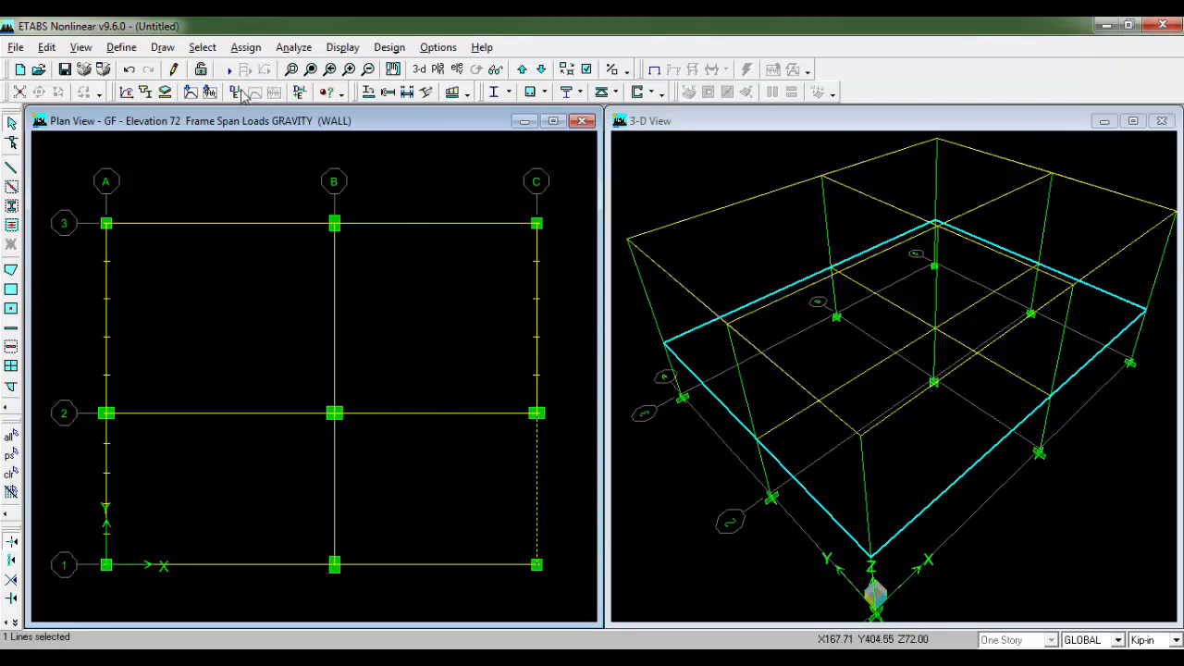
Step: Assign the 0.5 Kip-ft uniform gravity WALL load to the GF beam along grid C between grids 1 and 2
left_click(241, 47)
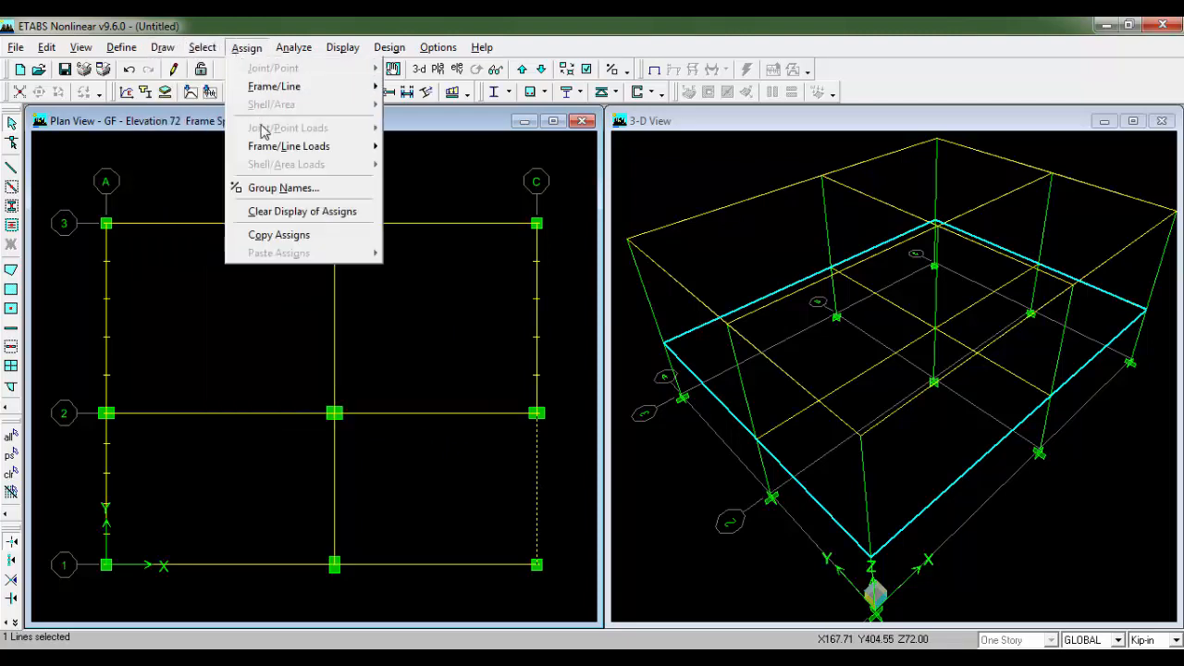
mouse_move(270, 146)
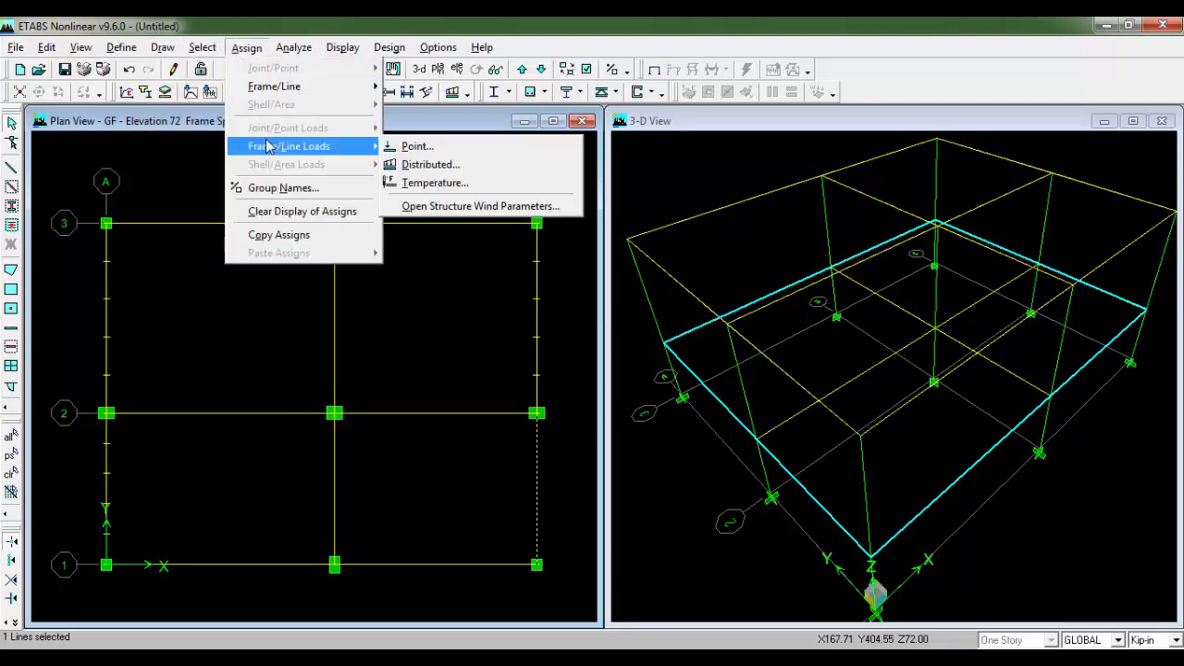
left_click(427, 165)
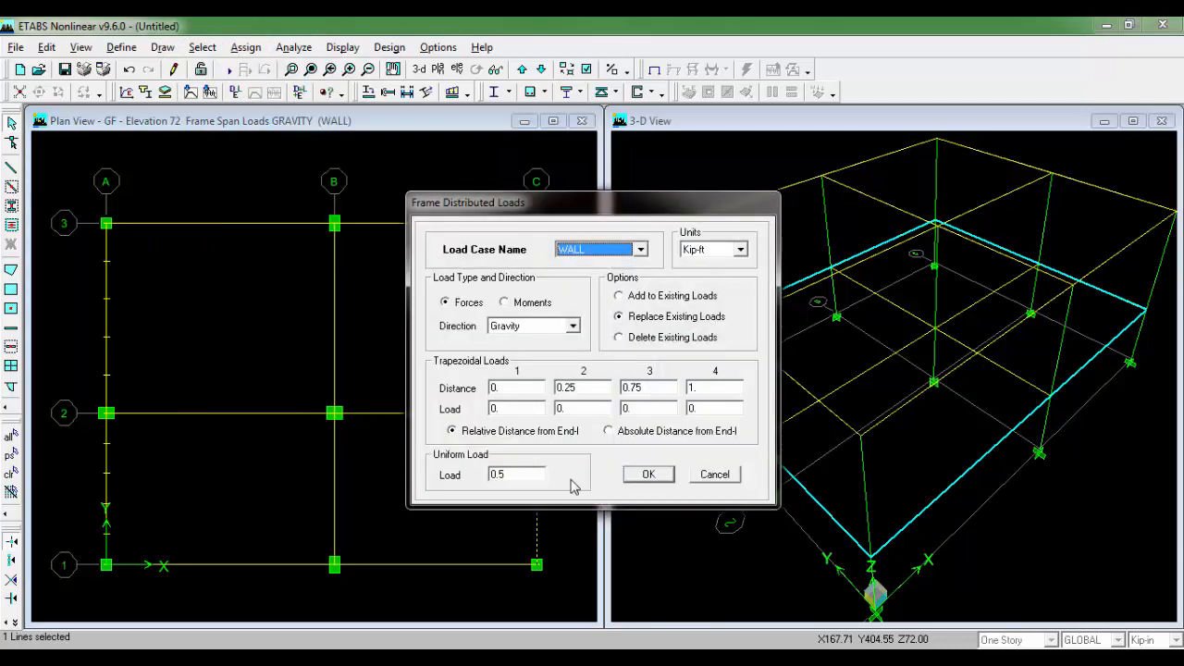
left_click(648, 473)
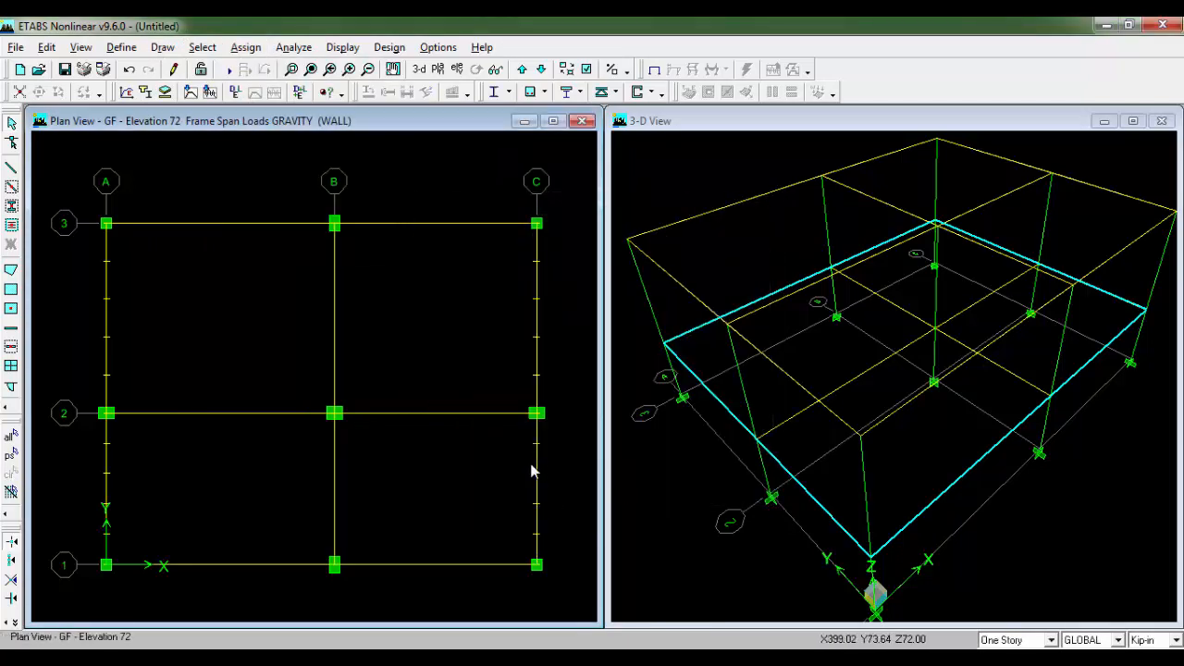
Step: Inspect the loads on the GF beam along grid 1 between grids B and C, using Kip-ft units
right_click(462, 566)
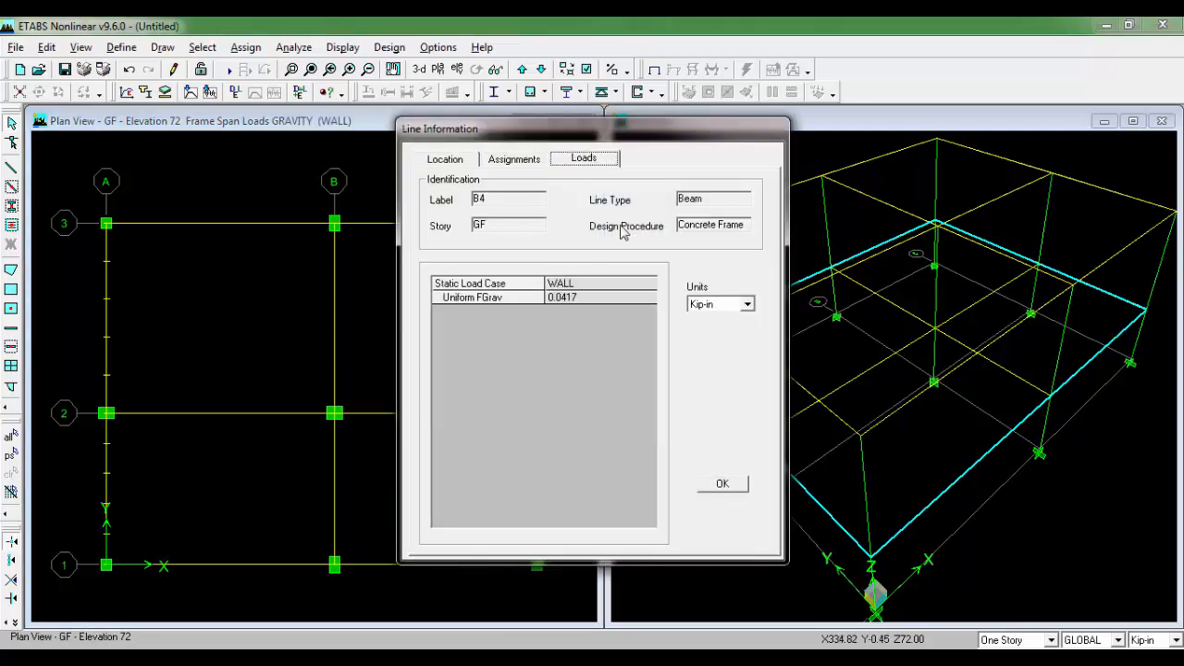
left_click(746, 303)
left_click(712, 330)
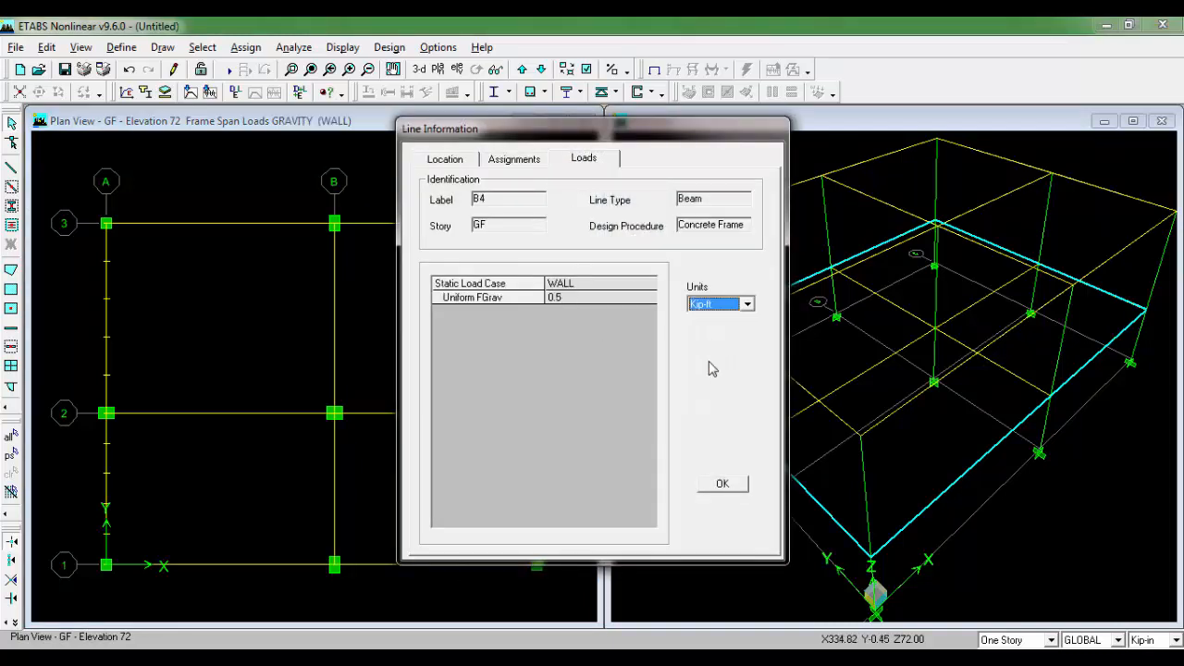
left_click(723, 483)
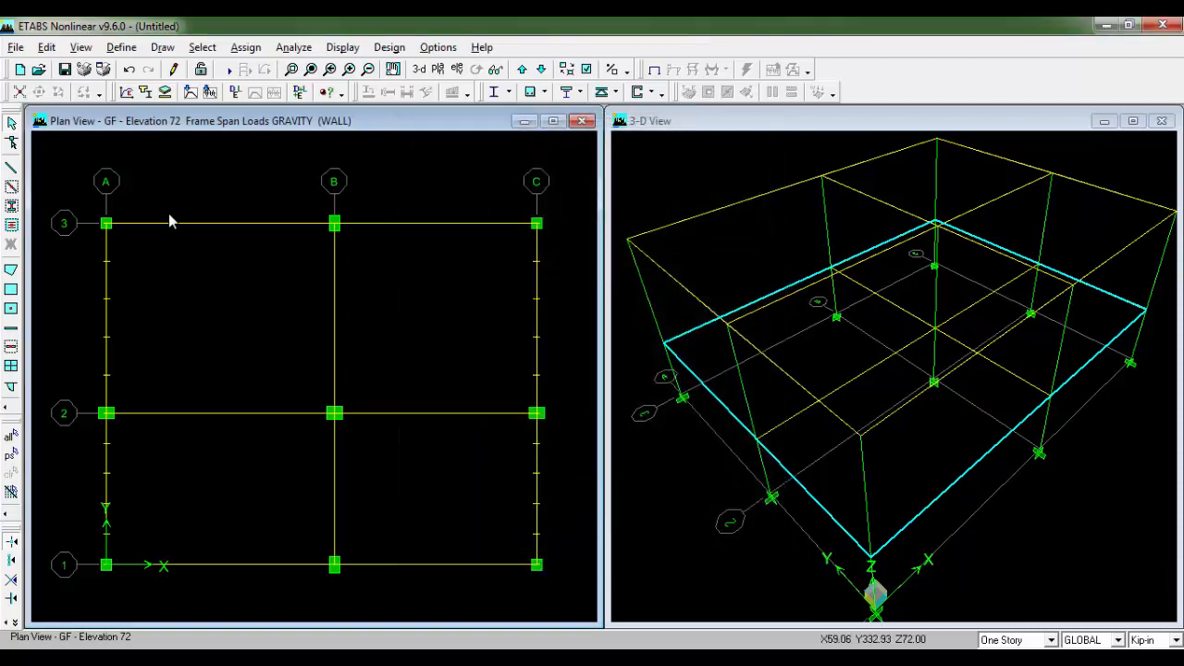
Step: Check the loads on GF beams A between 2 and 3, 1 between A and B, and 3 between B and C, then show the S1 plan
right_click(108, 309)
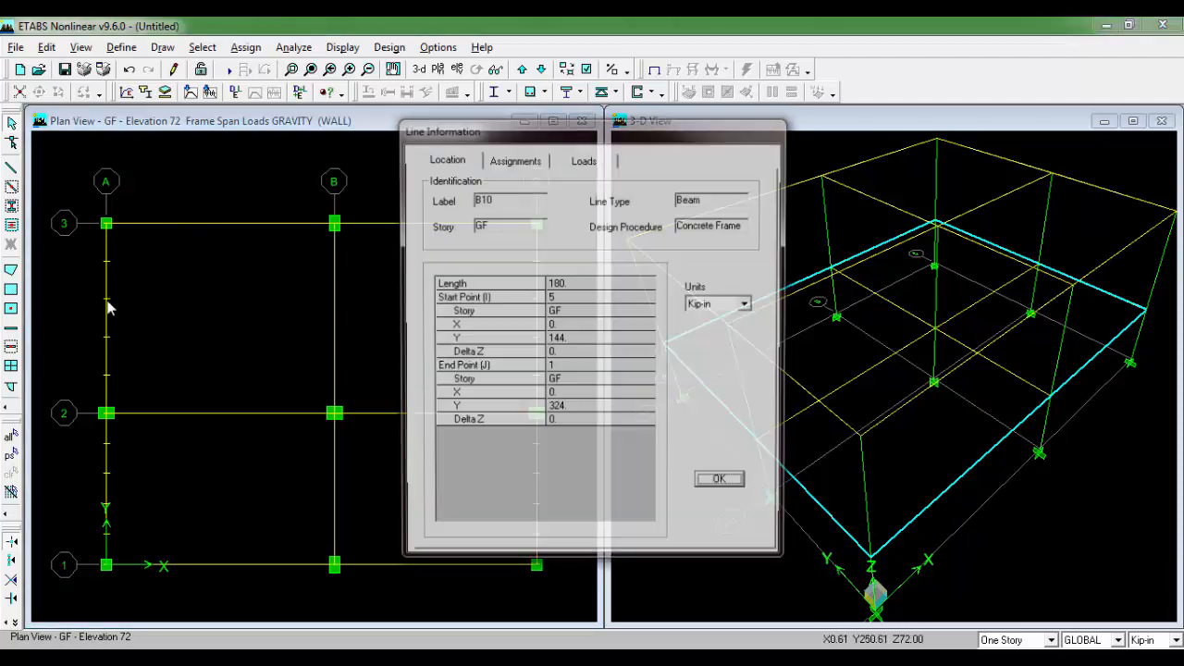
left_click(577, 159)
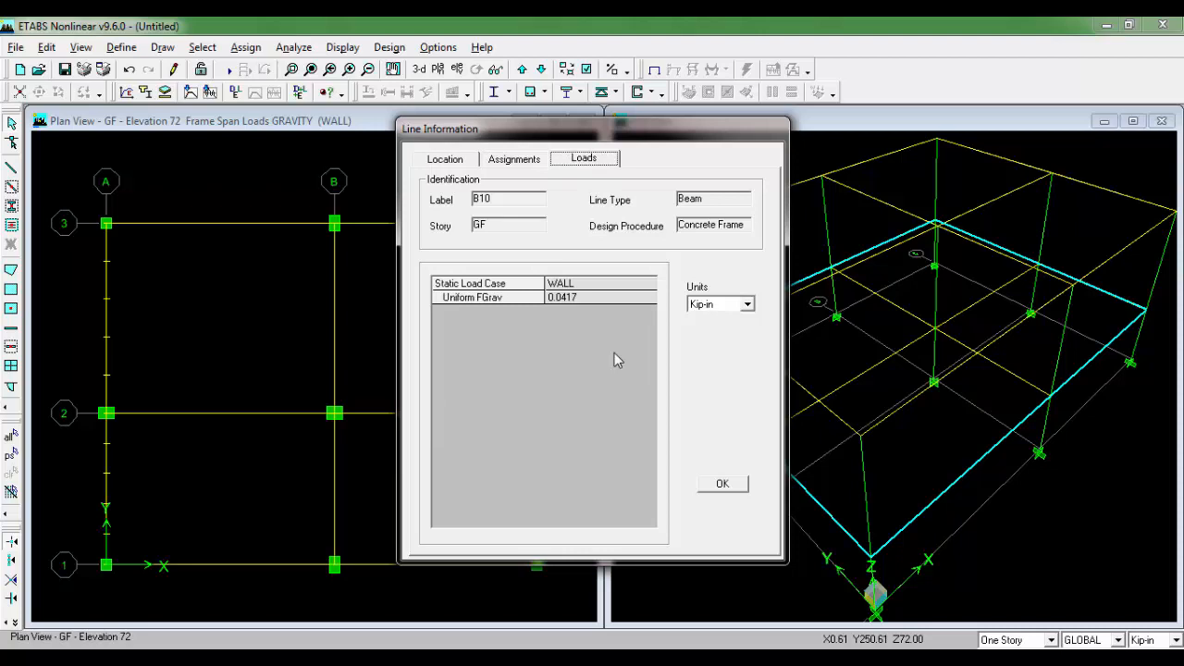
left_click(724, 486)
right_click(293, 565)
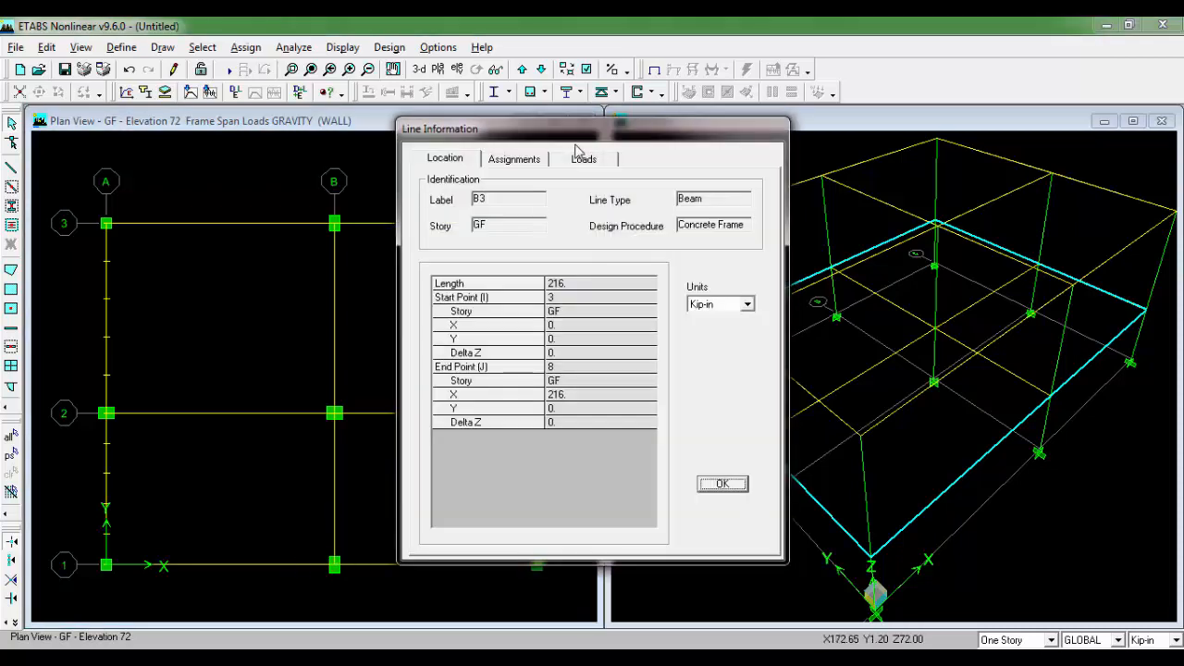
left_click(580, 159)
left_click(720, 484)
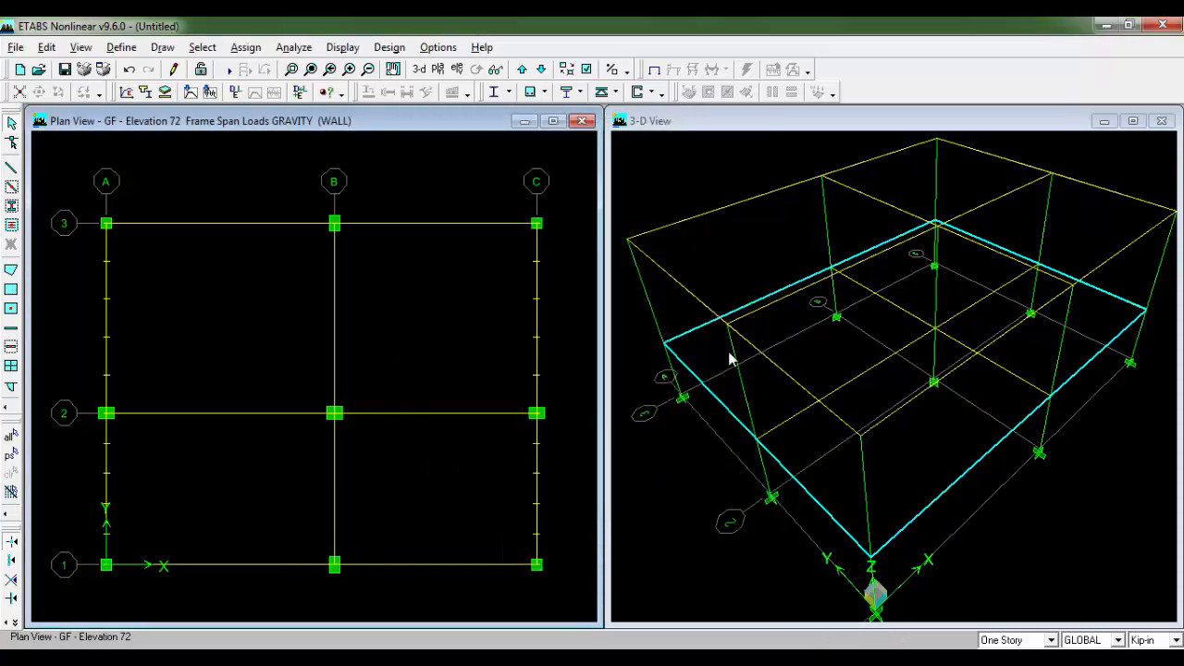
right_click(432, 225)
left_click(588, 161)
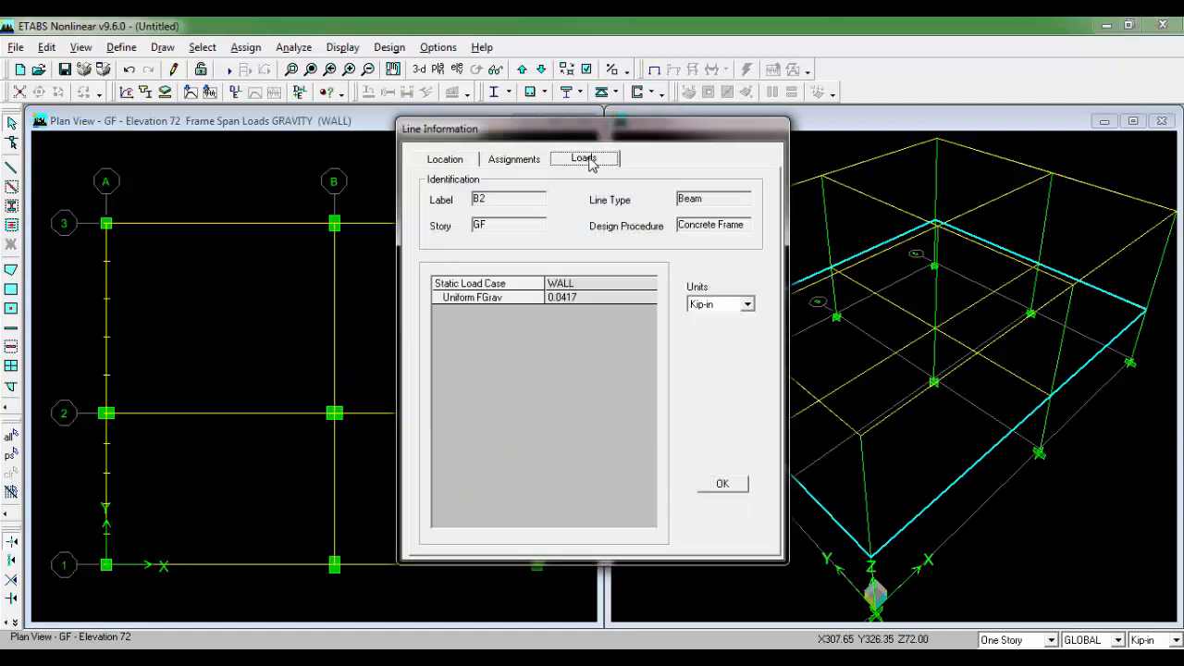
left_click(723, 483)
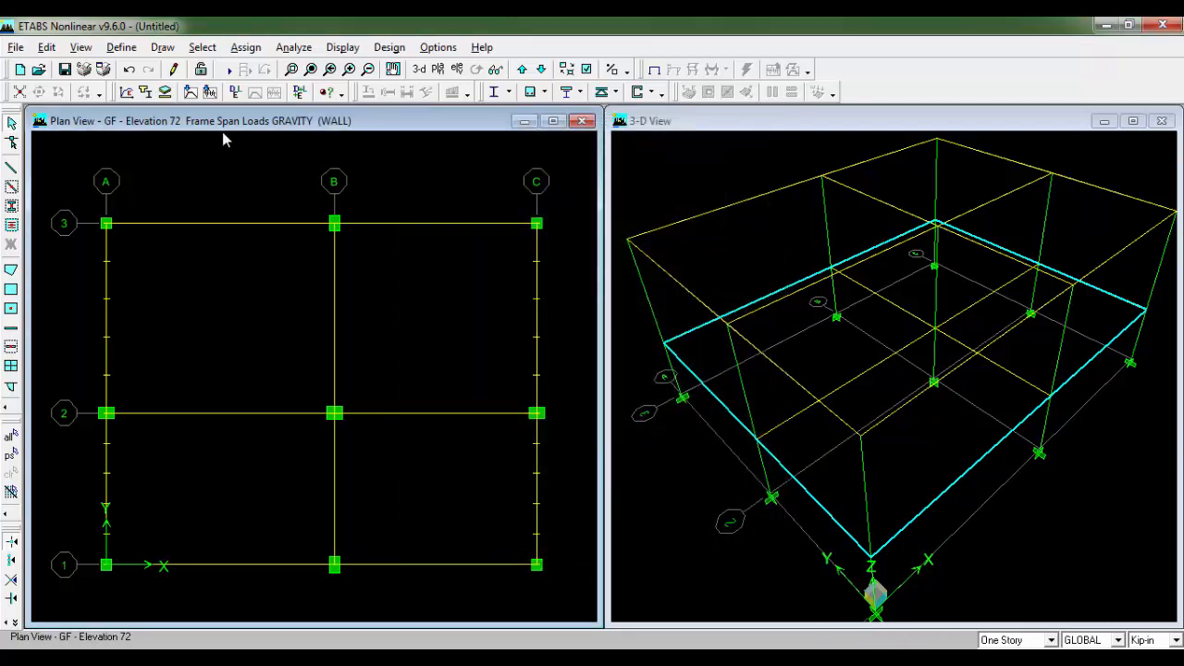
left_click(520, 70)
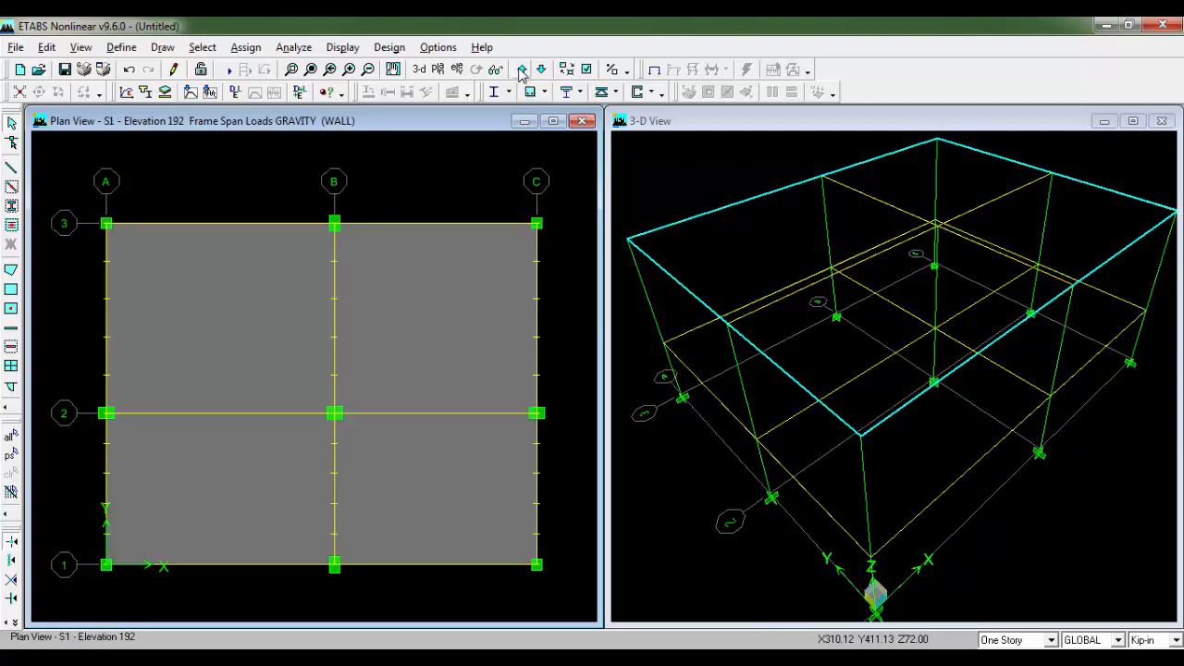
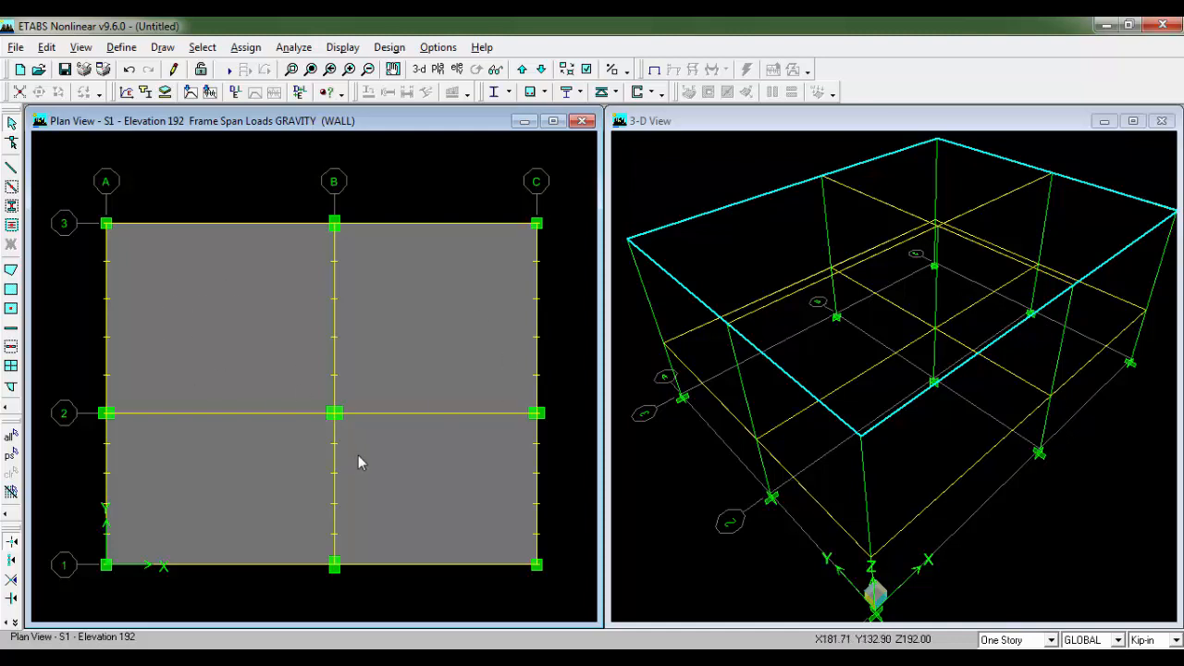
Step: Select all S1 slab panels by their SLAB5 section
left_click(203, 47)
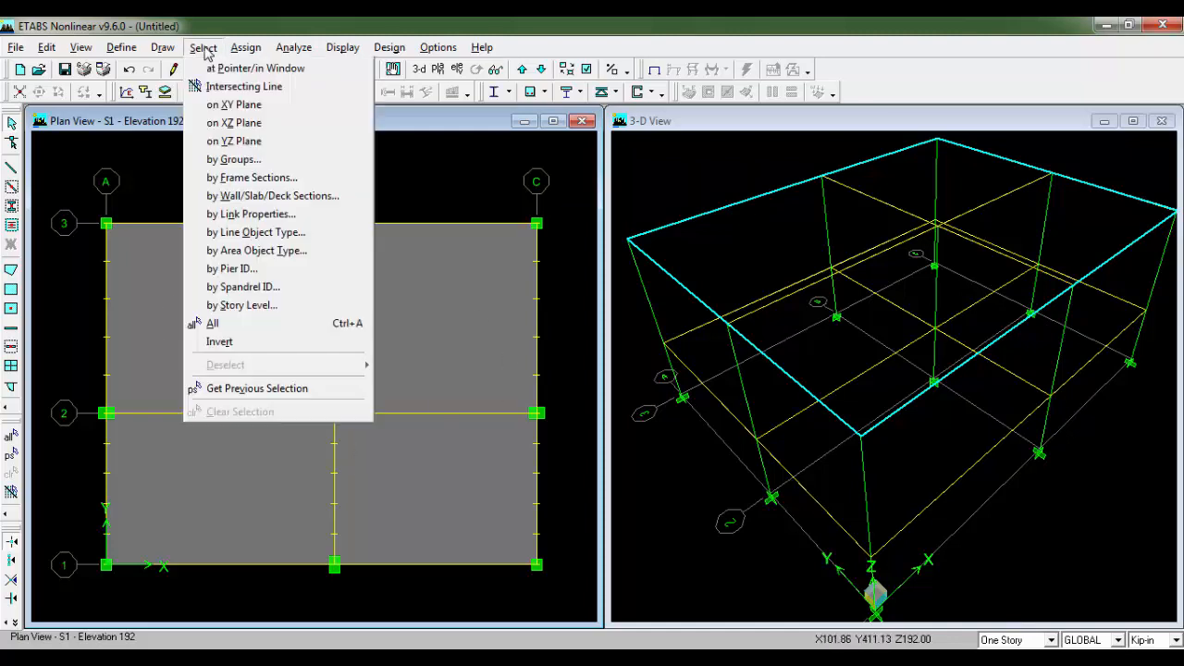
left_click(310, 197)
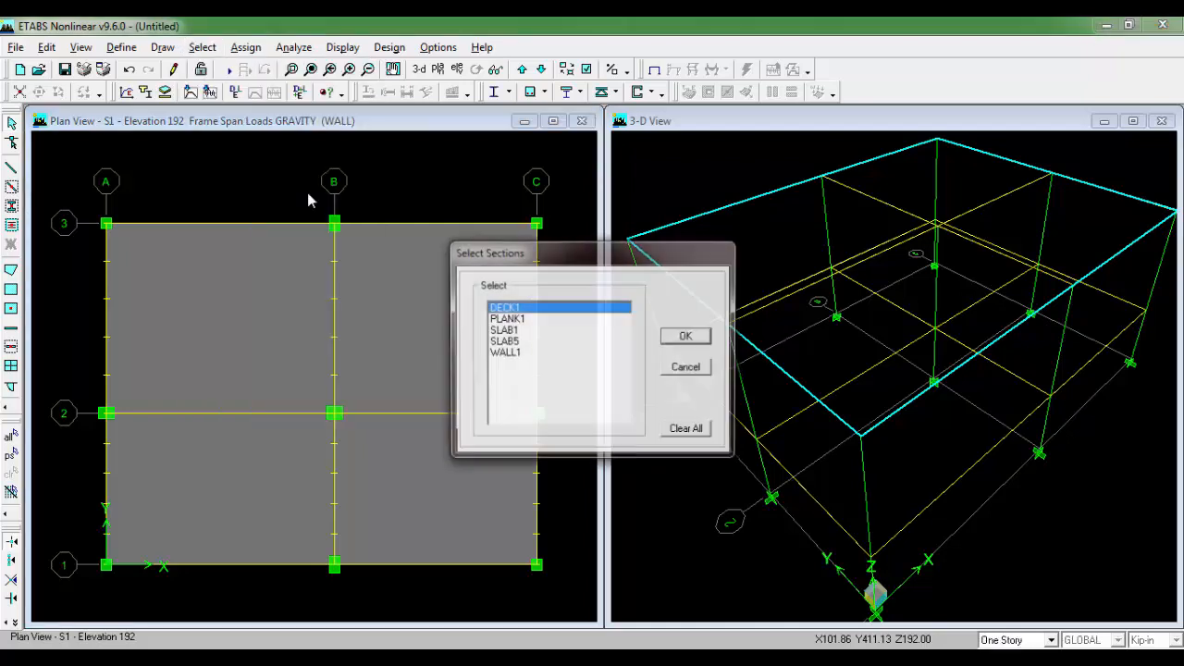
left_click(515, 342)
left_click(703, 337)
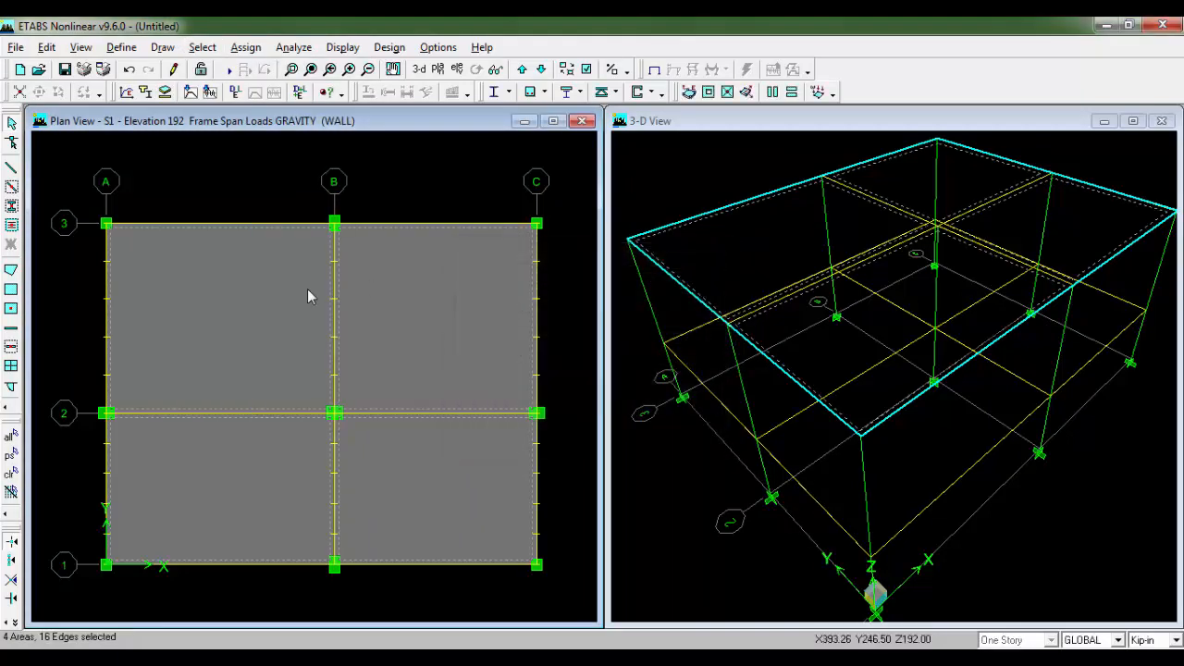
Step: Set up a uniform surface load on the selected slabs for the LIVE load case in lb-ft units
left_click(246, 47)
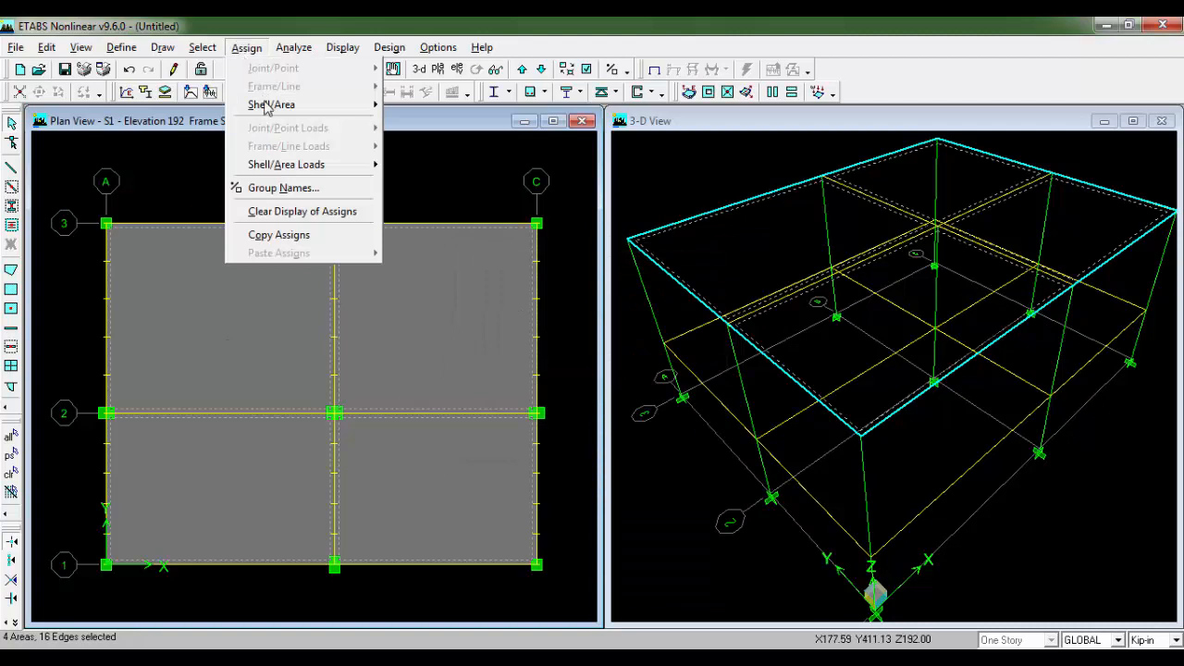
mouse_move(286, 163)
left_click(435, 166)
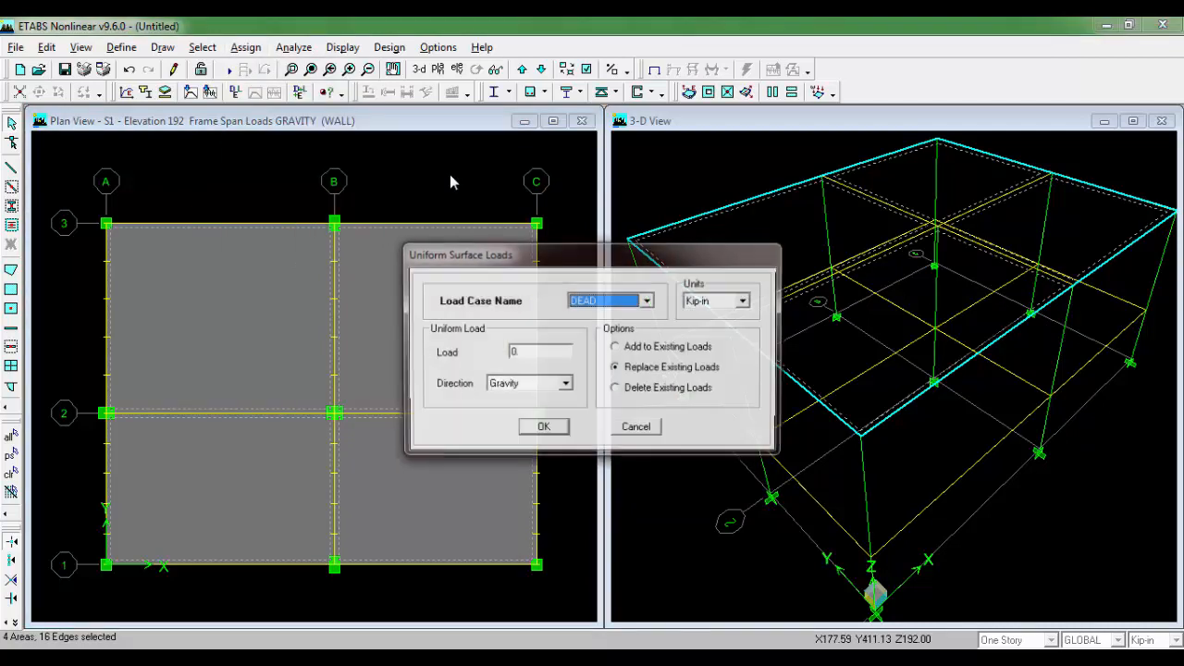
left_click(601, 301)
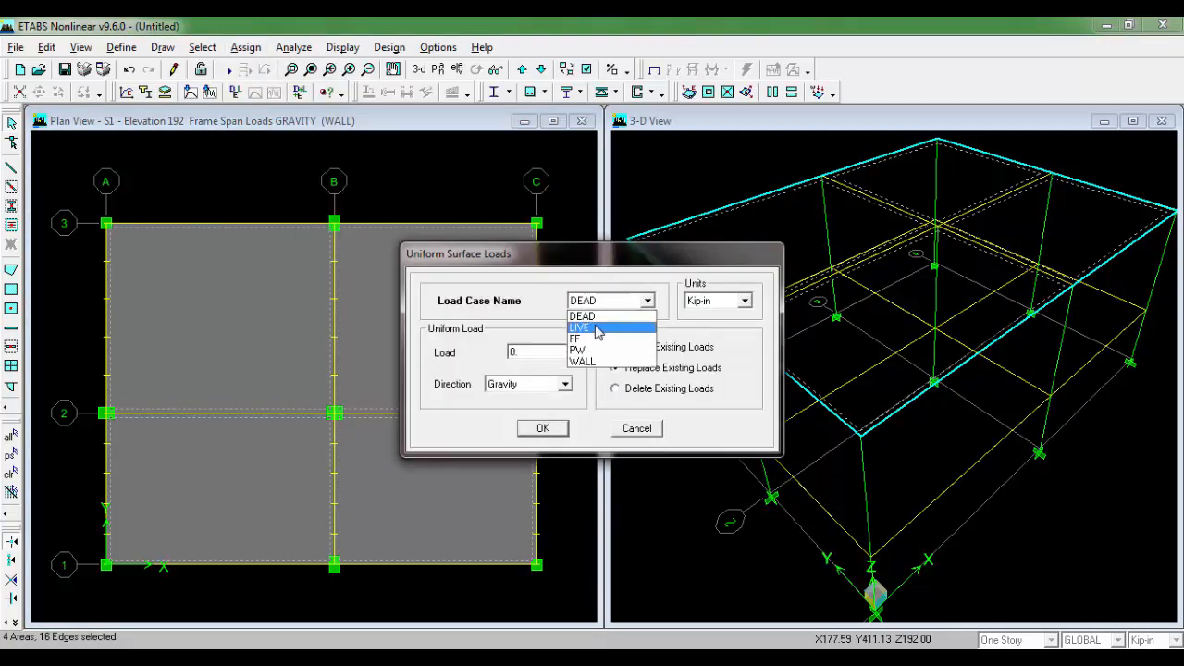
left_click(596, 330)
left_click(720, 301)
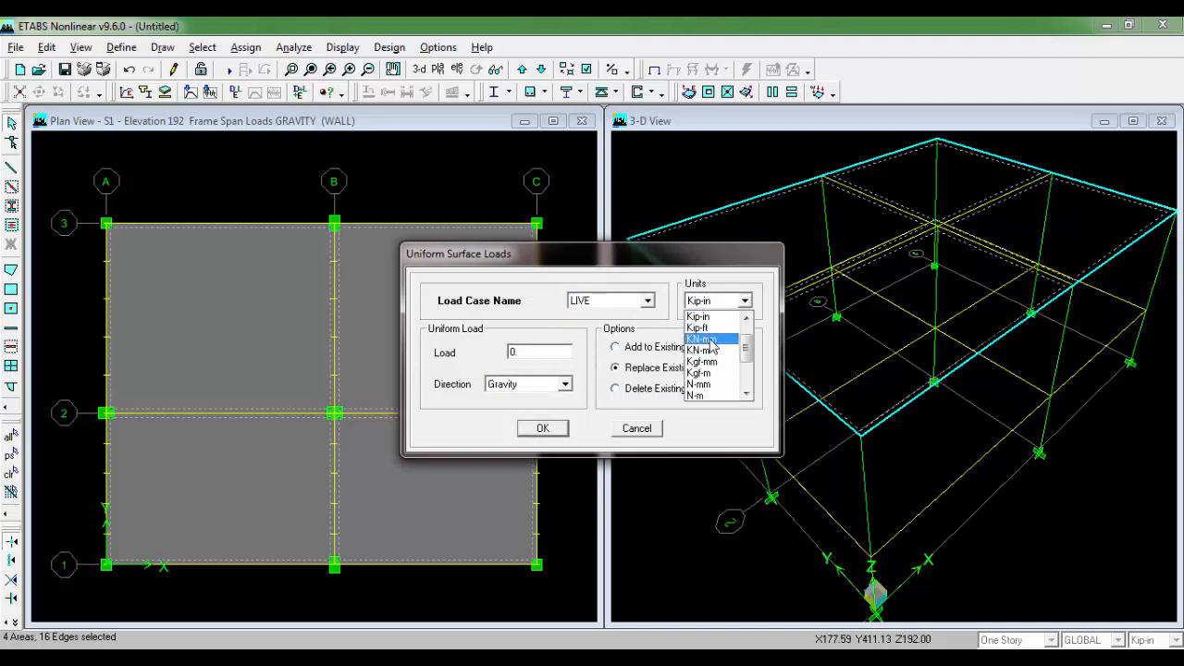
scroll(712, 347, "up", 1)
left_click(703, 328)
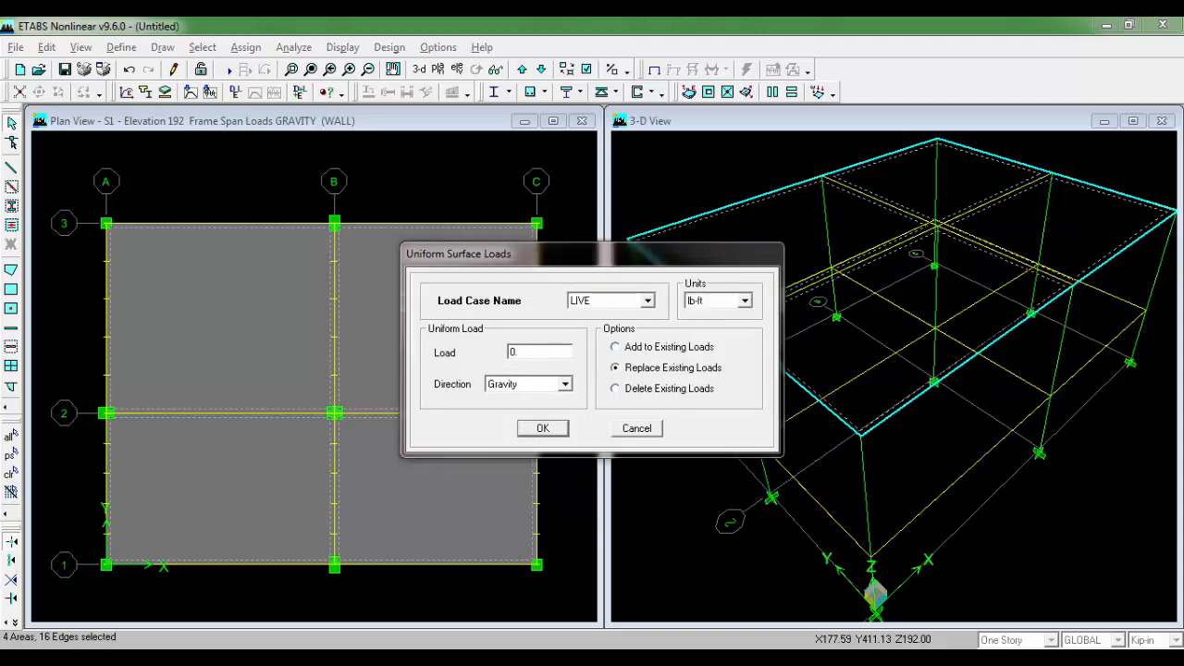
Step: Check the LL value in the design sketch image and apply a uniform gravity LIVE load of 50 to the slabs
key("alt+Tab")
scroll(456, 478, "down", 2)
scroll(457, 478, "up", 3)
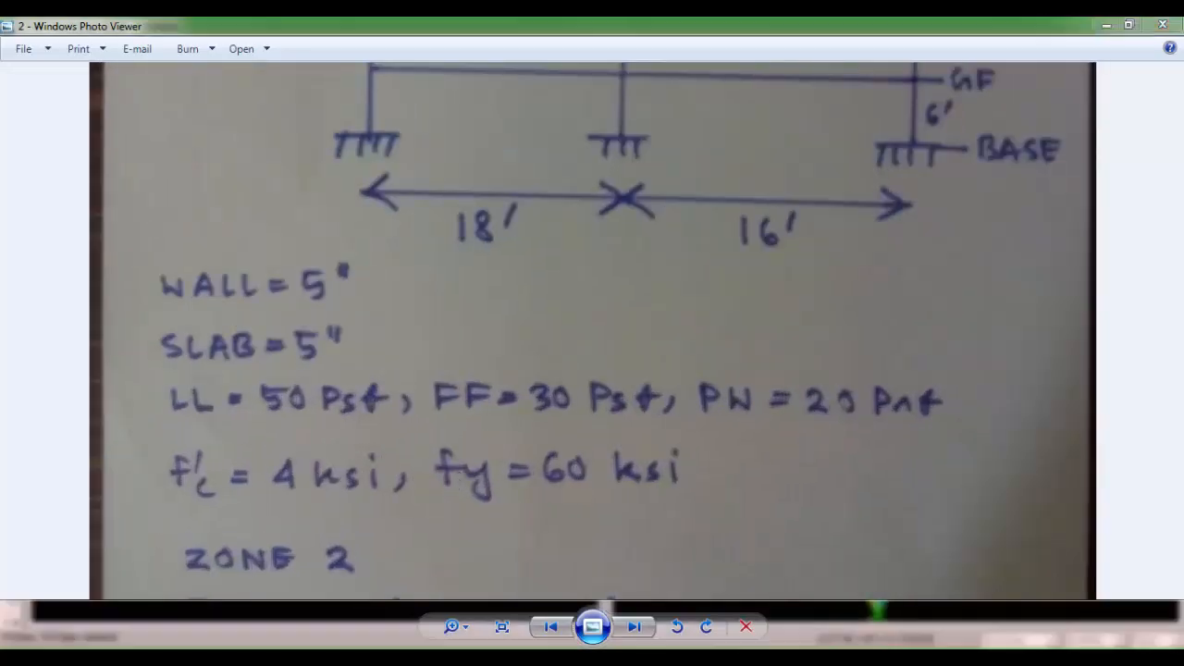
key("alt+Tab")
type("5")
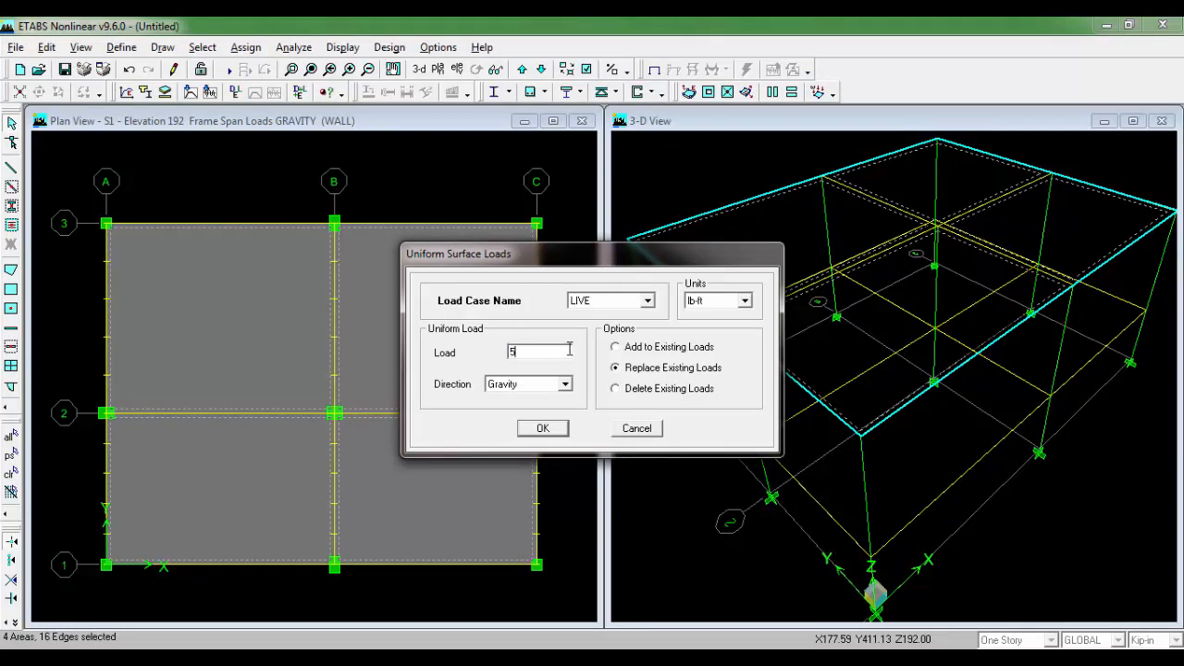
type("0")
left_click(542, 428)
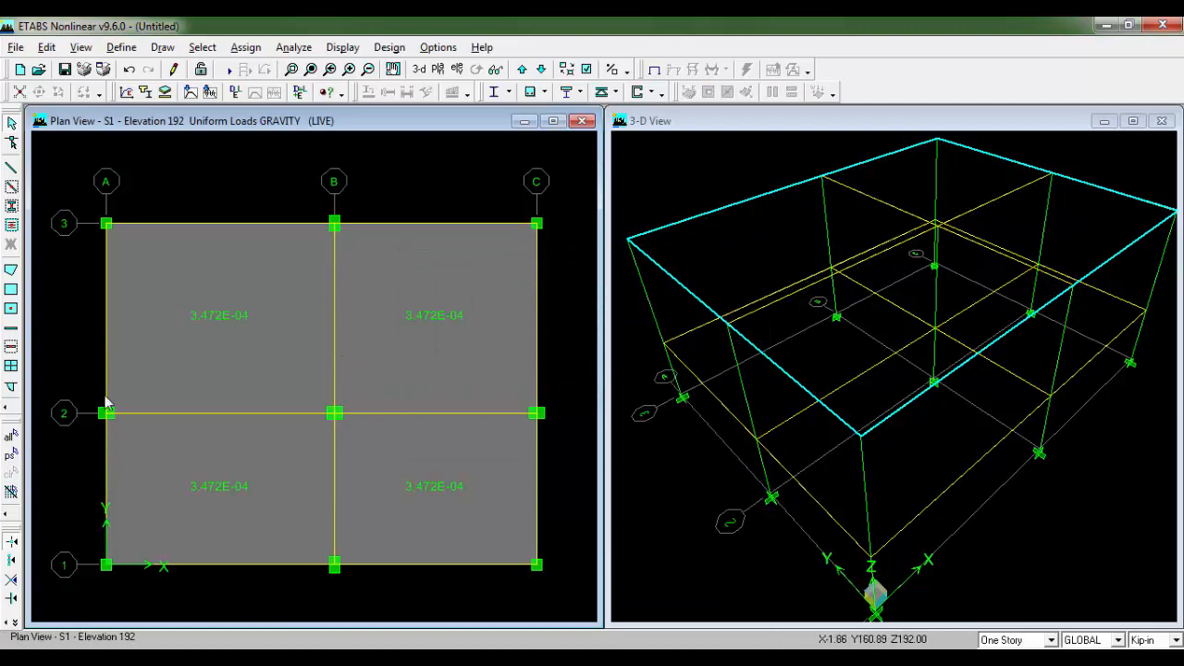
Step: Reselect the S1 slabs and assign them a uniform gravity surface load of 30 lb-ft for the FF load case
left_click(8, 464)
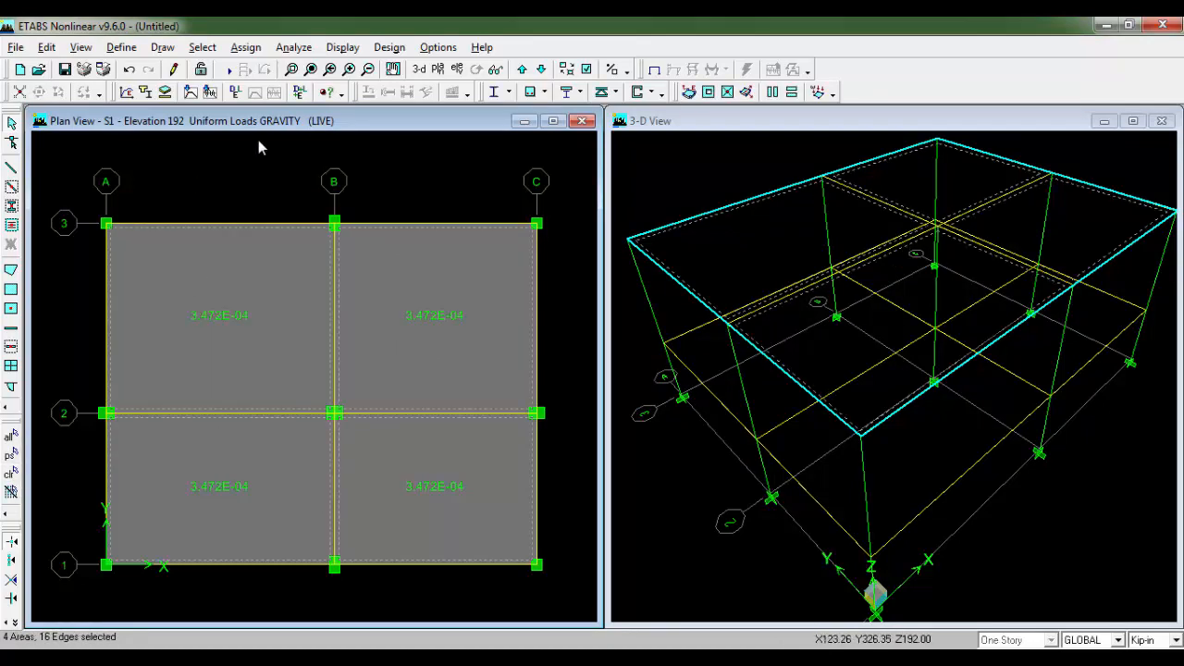
left_click(256, 49)
mouse_move(282, 164)
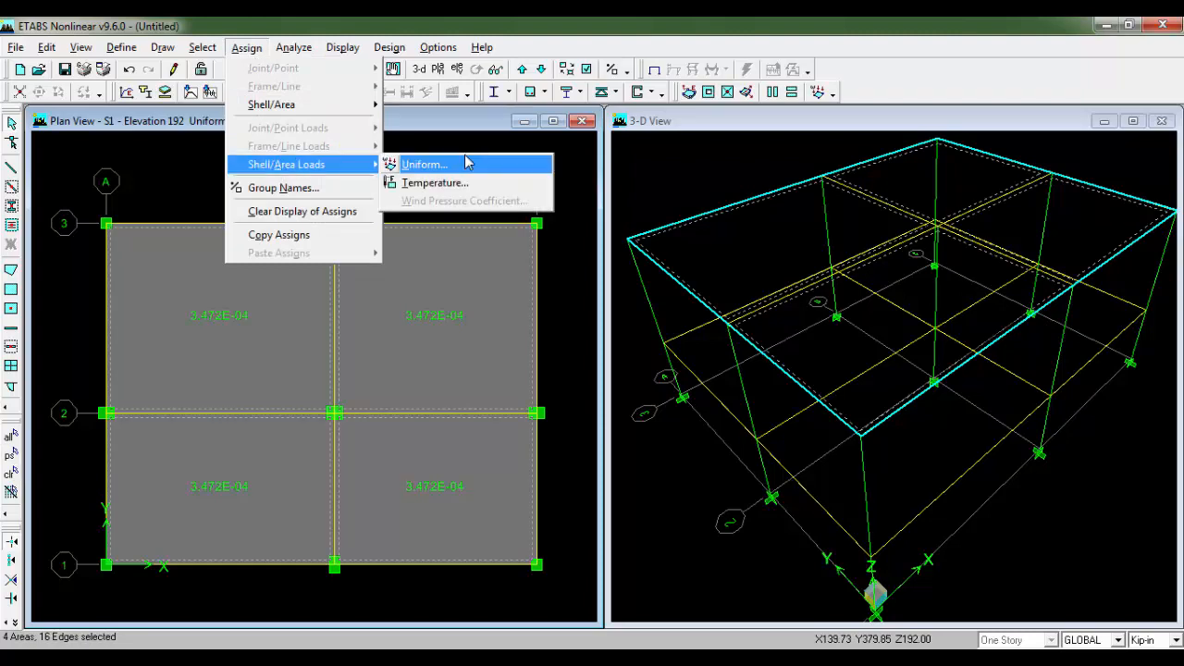
left_click(424, 164)
left_click(611, 300)
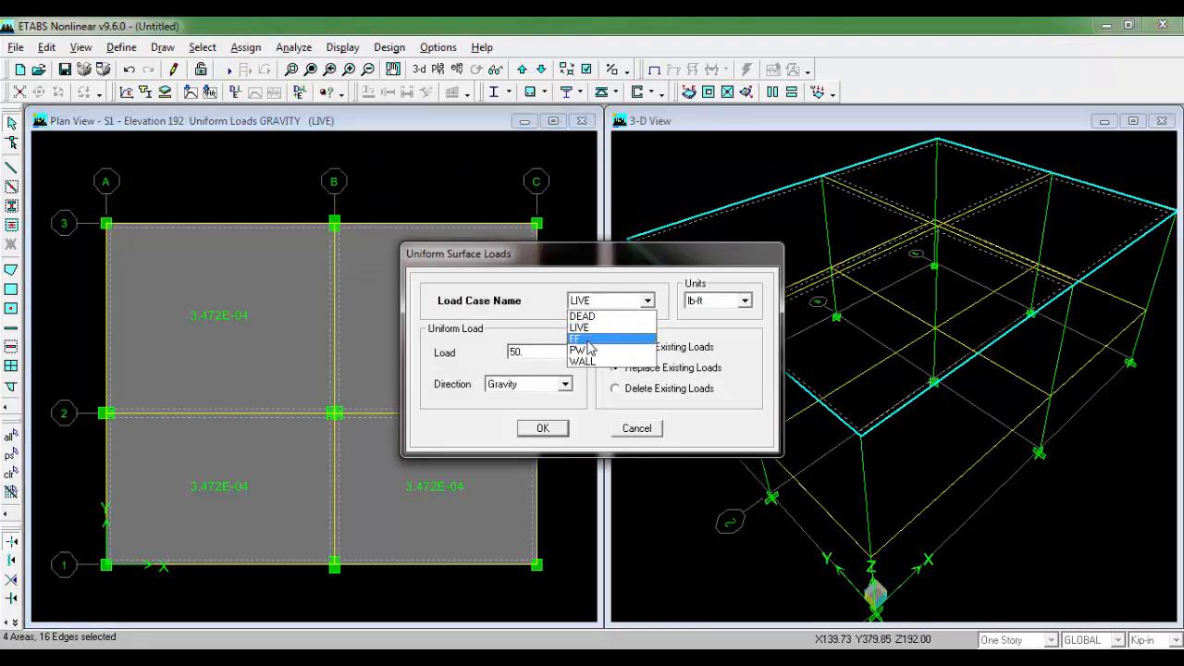
left_click(576, 338)
double_click(551, 353)
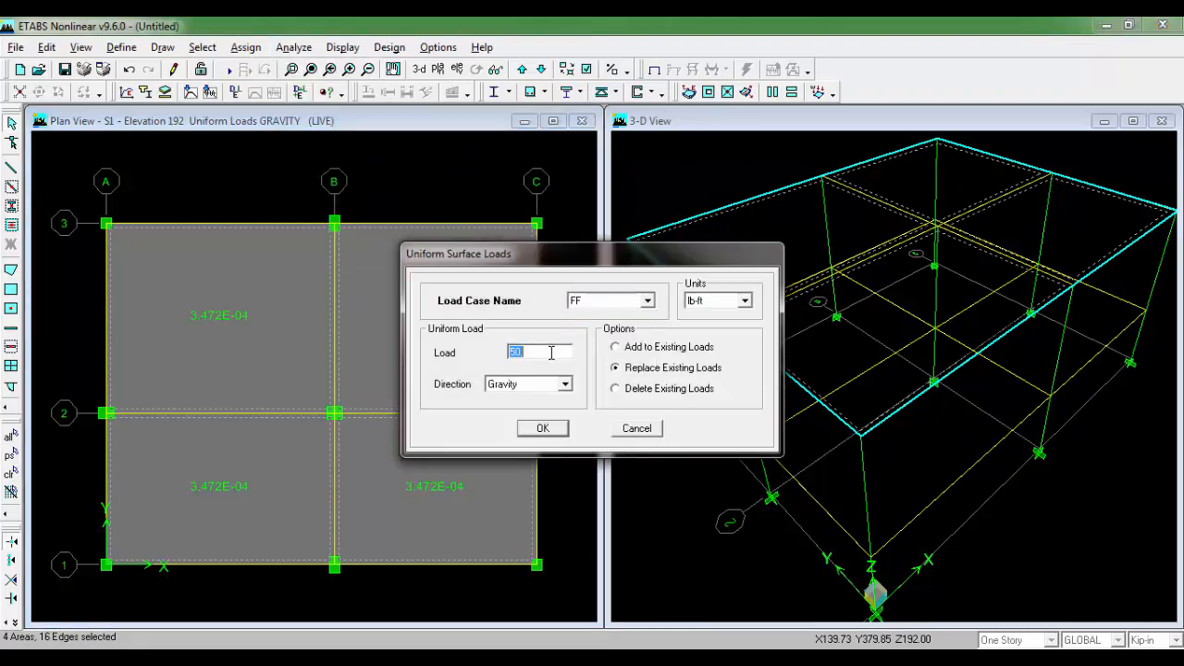
type("30")
left_click(542, 427)
Step: Reselect the S1 slabs and assign them a uniform gravity surface load of 20 lb-ft for the PW load case
left_click(9, 436)
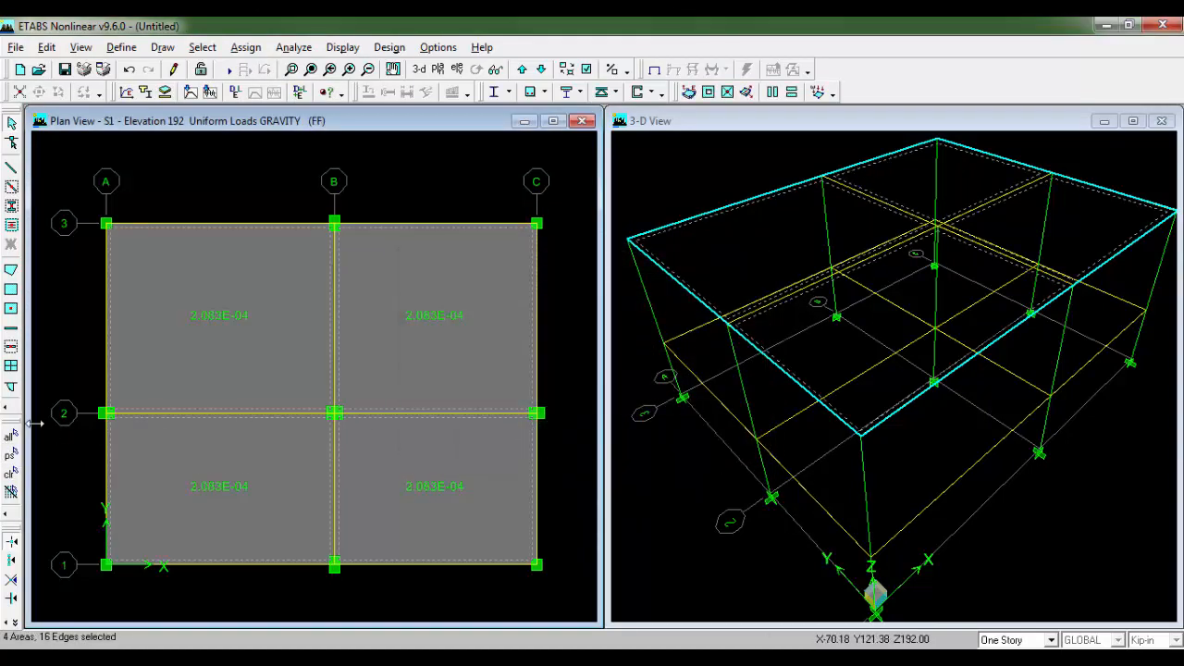
left_click(246, 48)
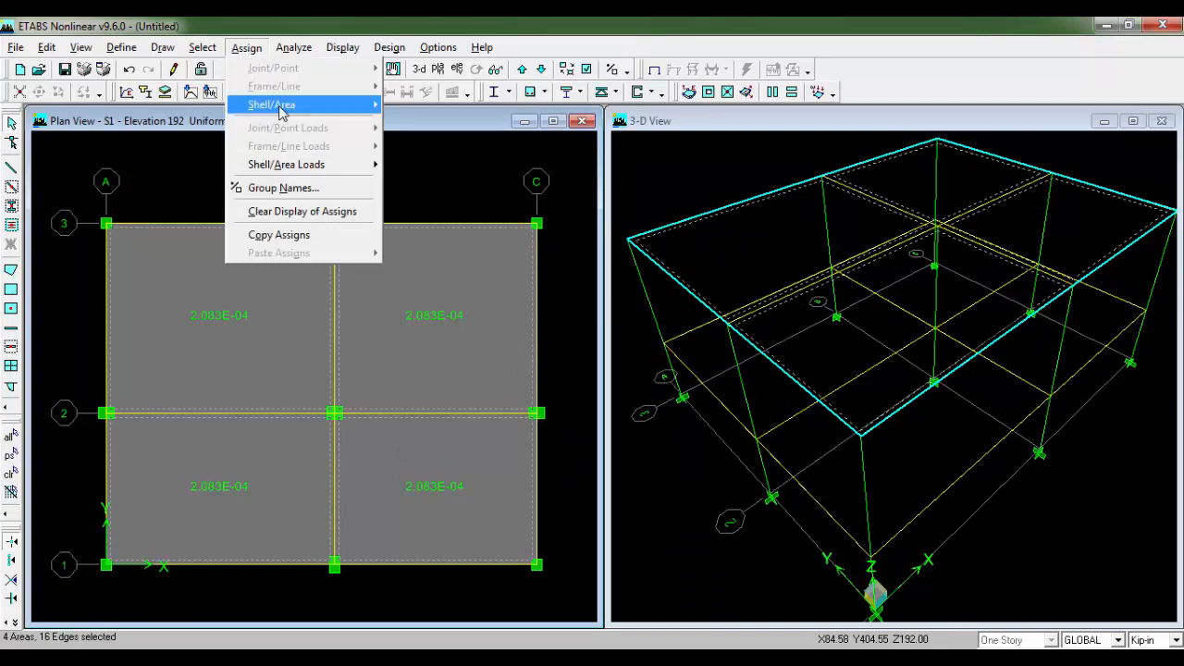
mouse_move(298, 174)
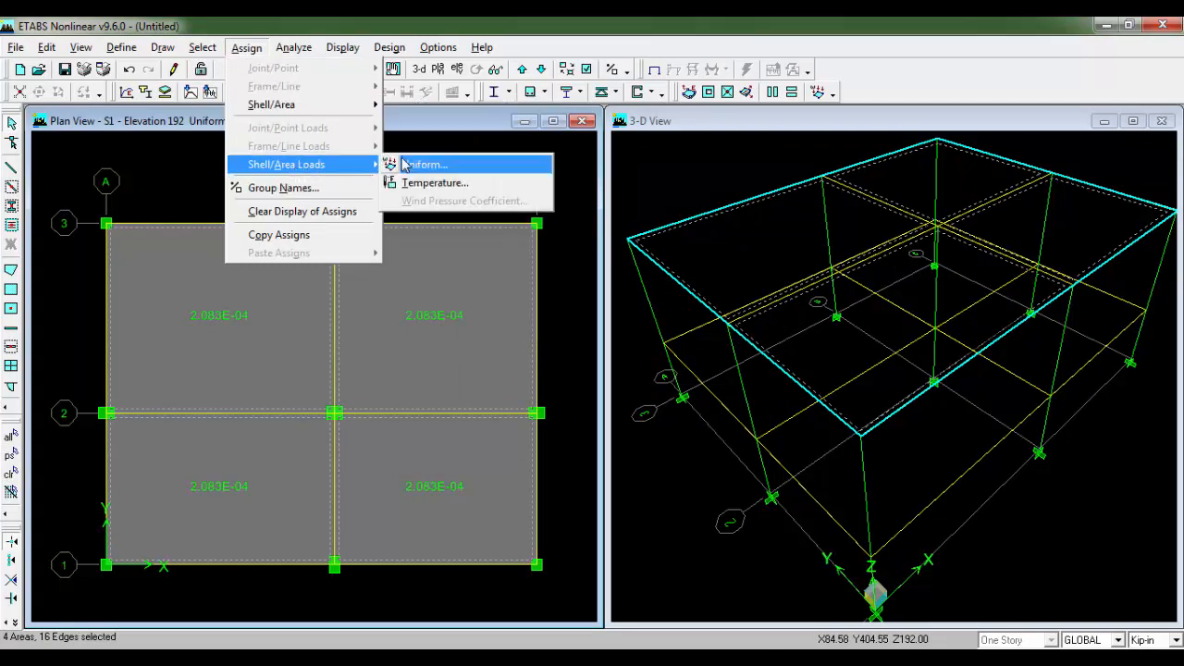
left_click(418, 164)
left_click(634, 300)
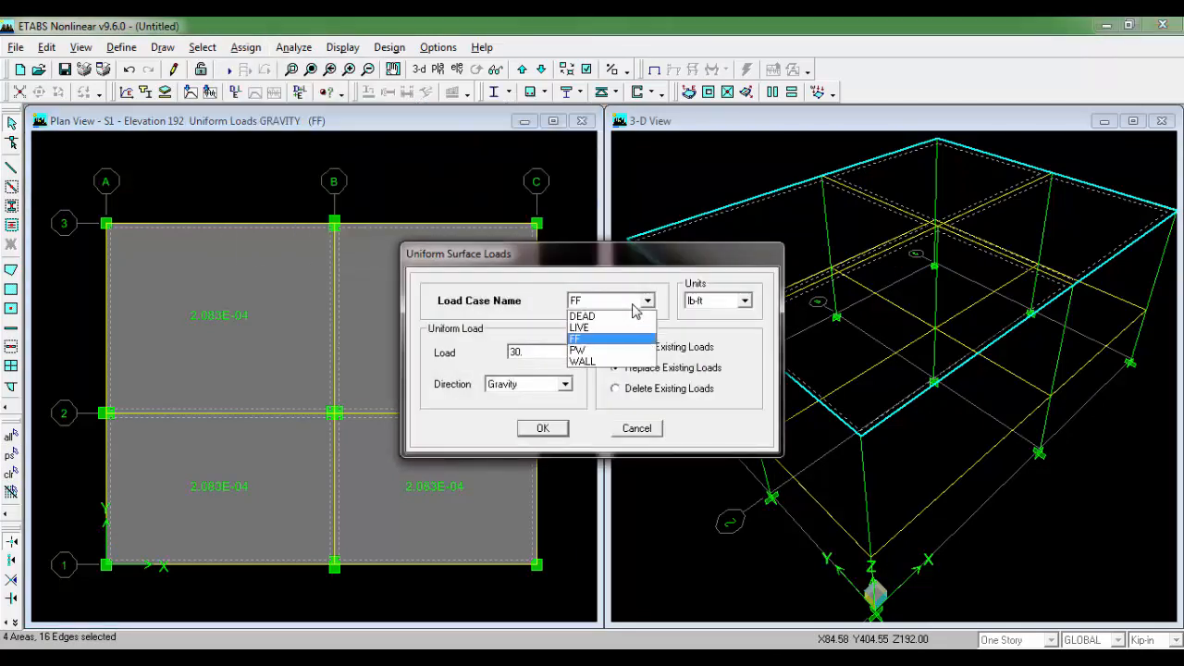
left_click(603, 355)
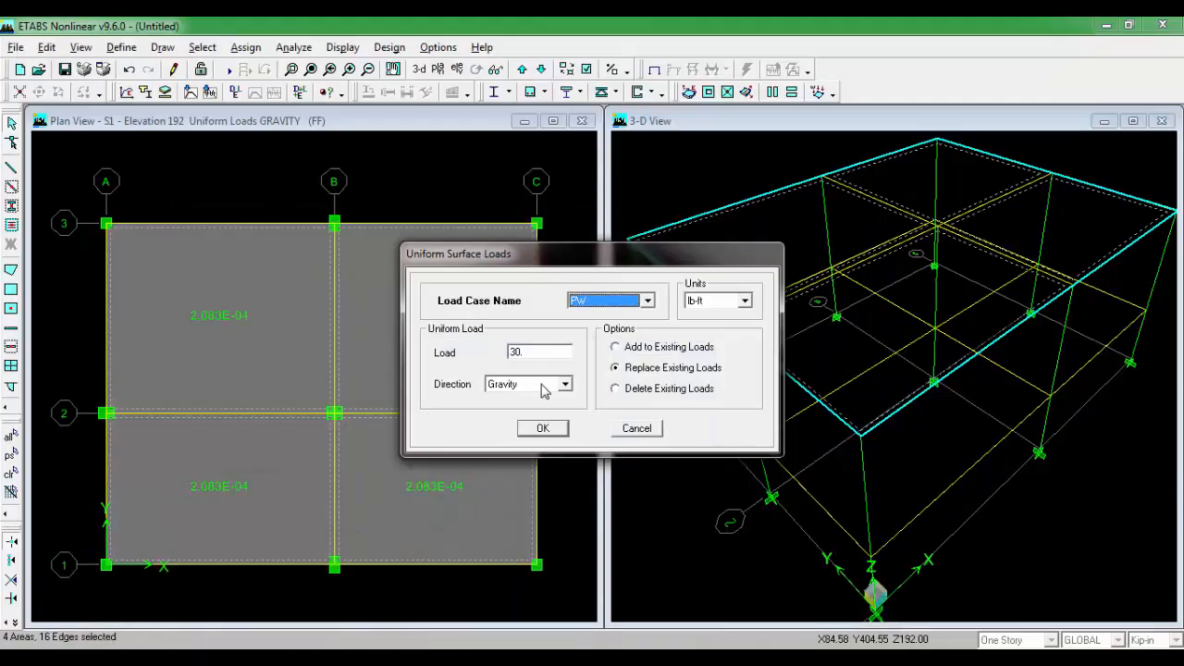
double_click(547, 351)
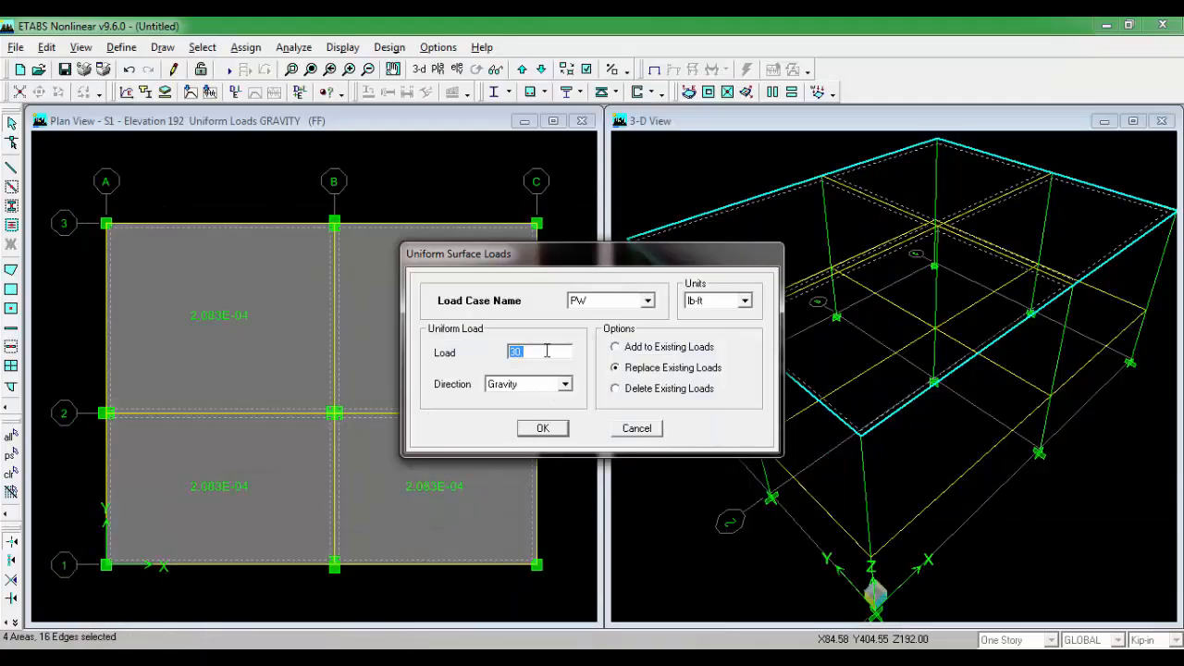
left_click(543, 429)
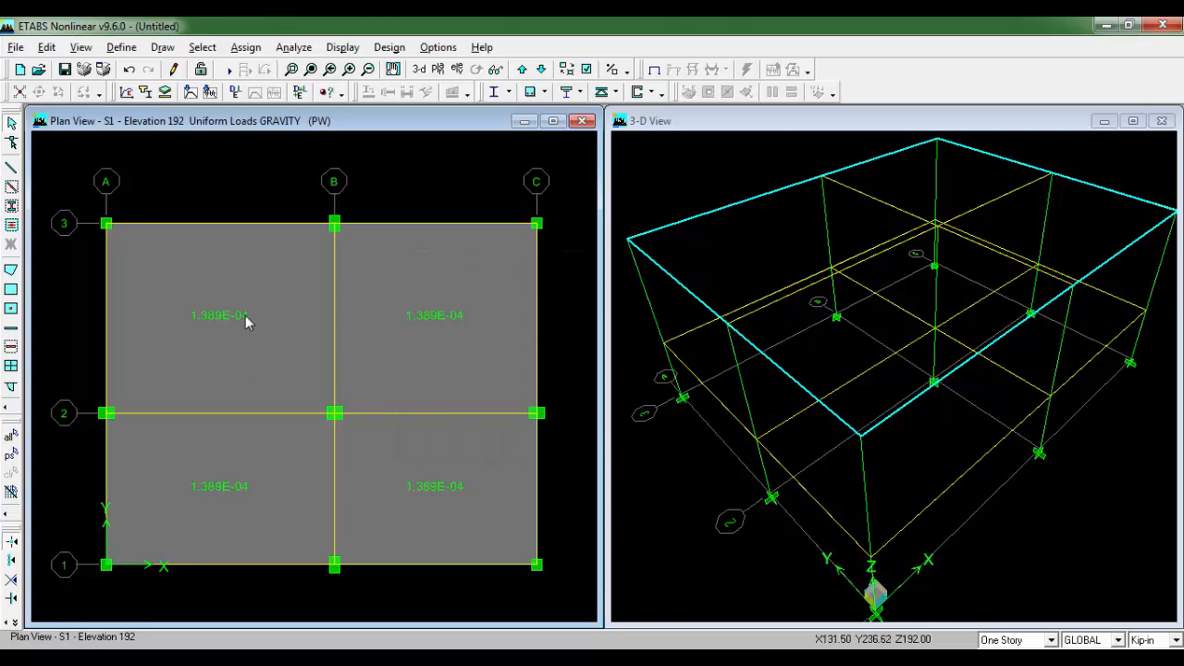
Step: Auto mesh the S1 slabs into structural elements, including at visible grids, with a maximum element size of 24
left_click(11, 454)
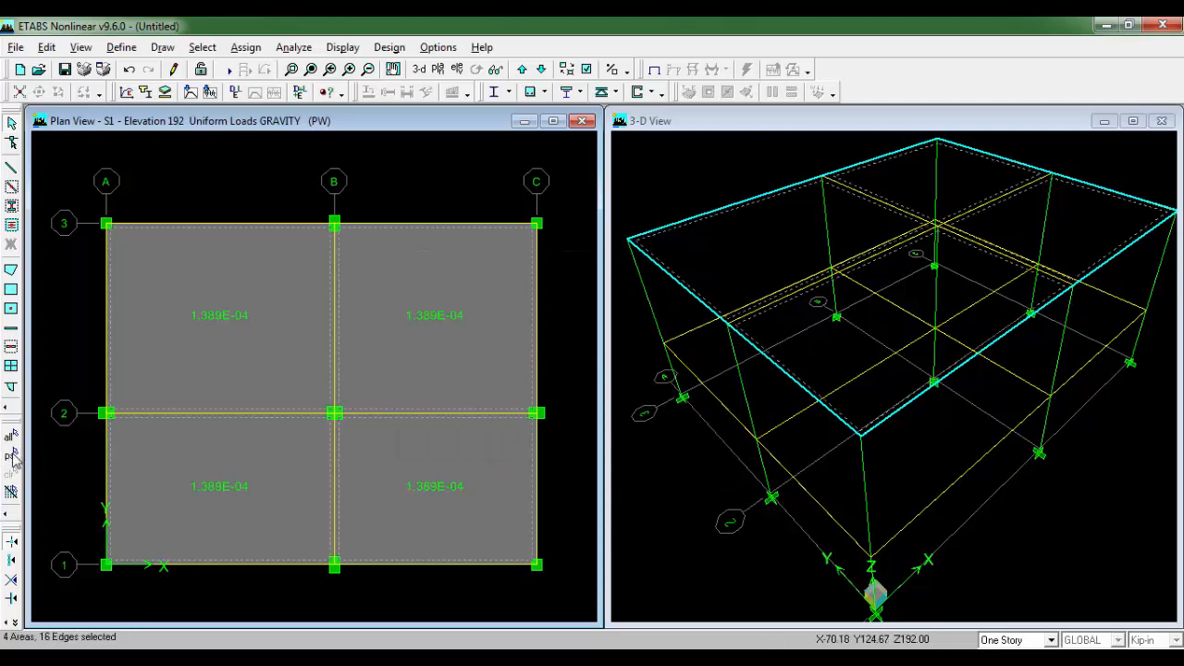
left_click(246, 48)
mouse_move(284, 109)
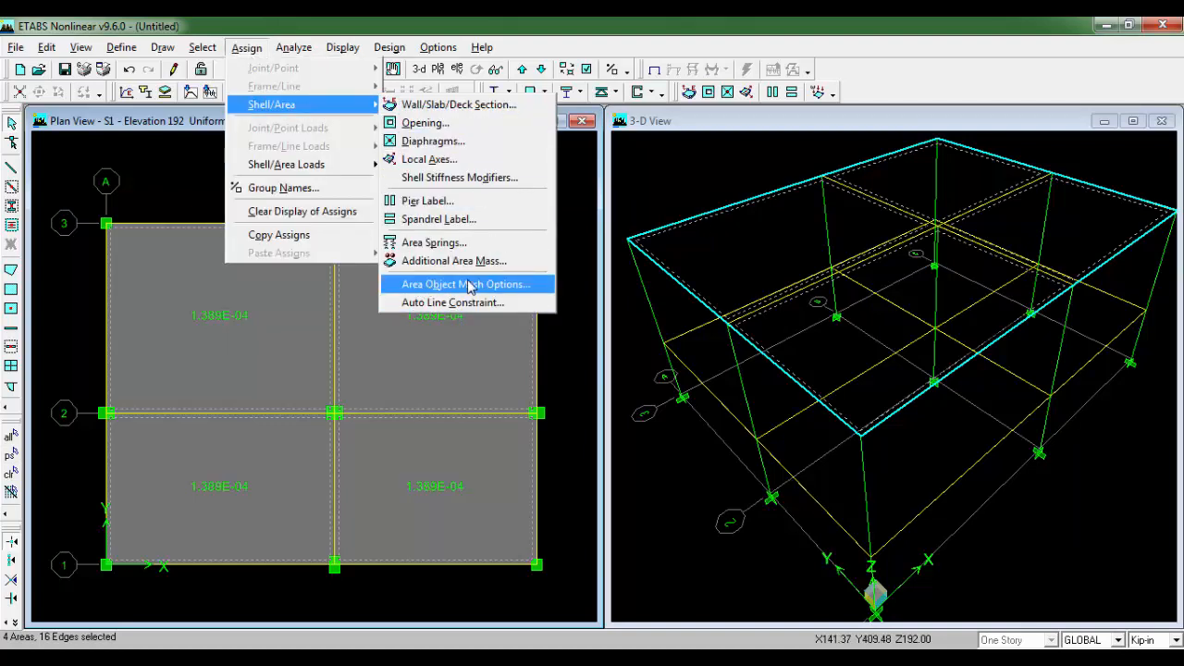
left_click(523, 289)
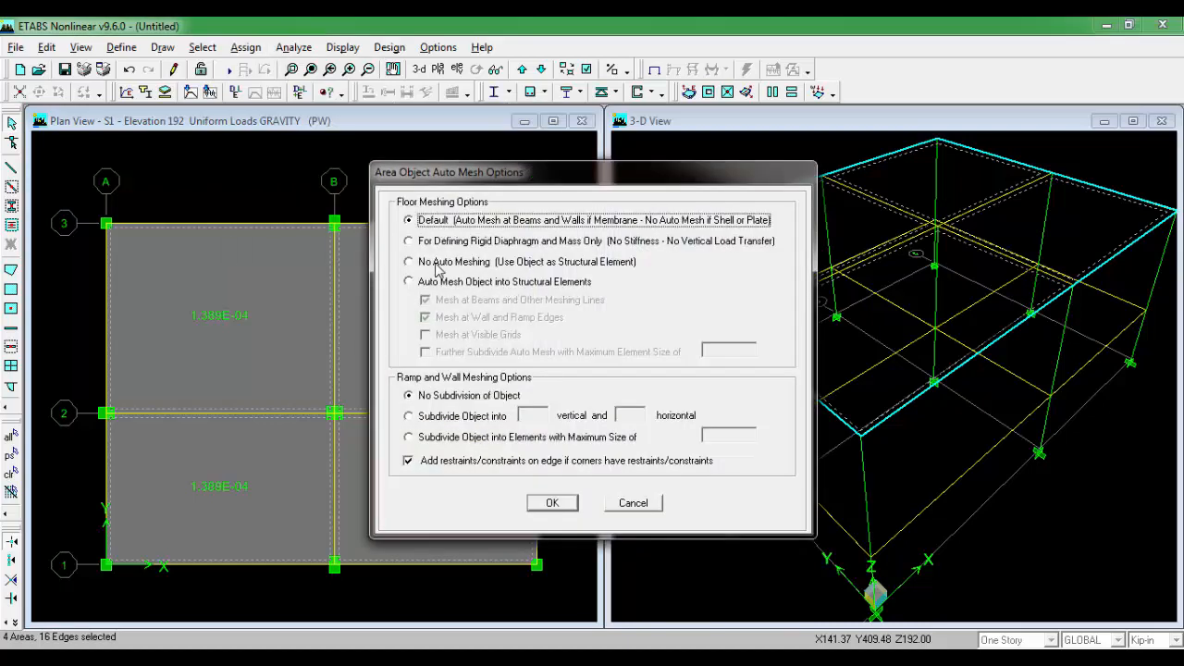
left_click(410, 282)
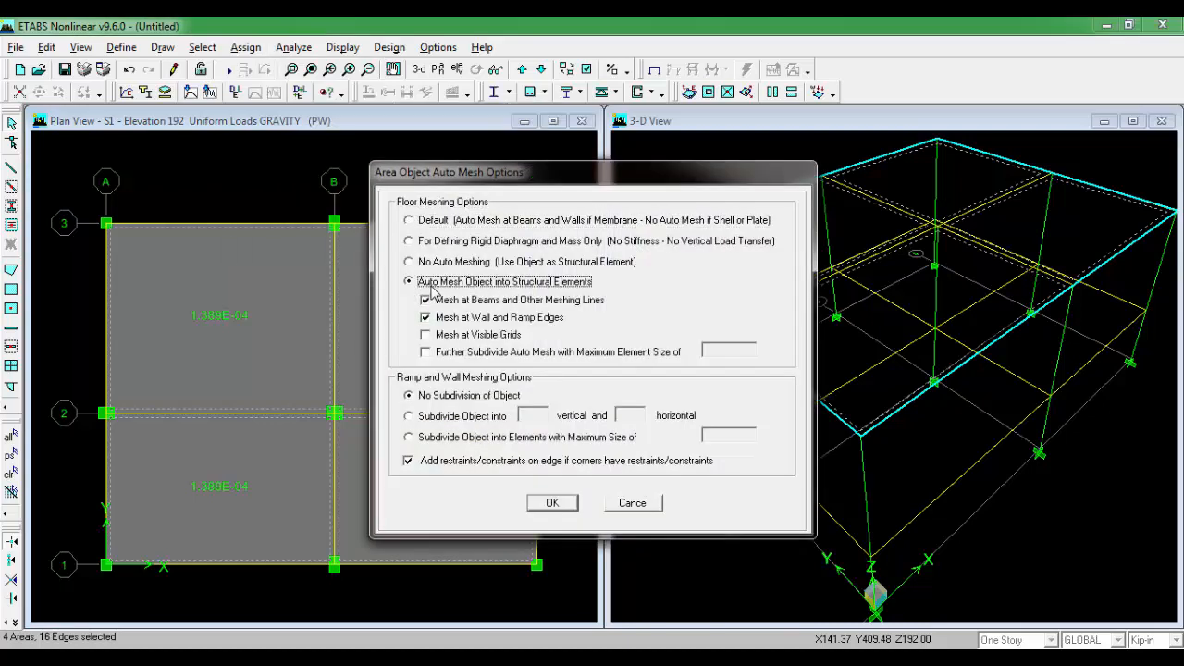
left_click(449, 335)
left_click(451, 353)
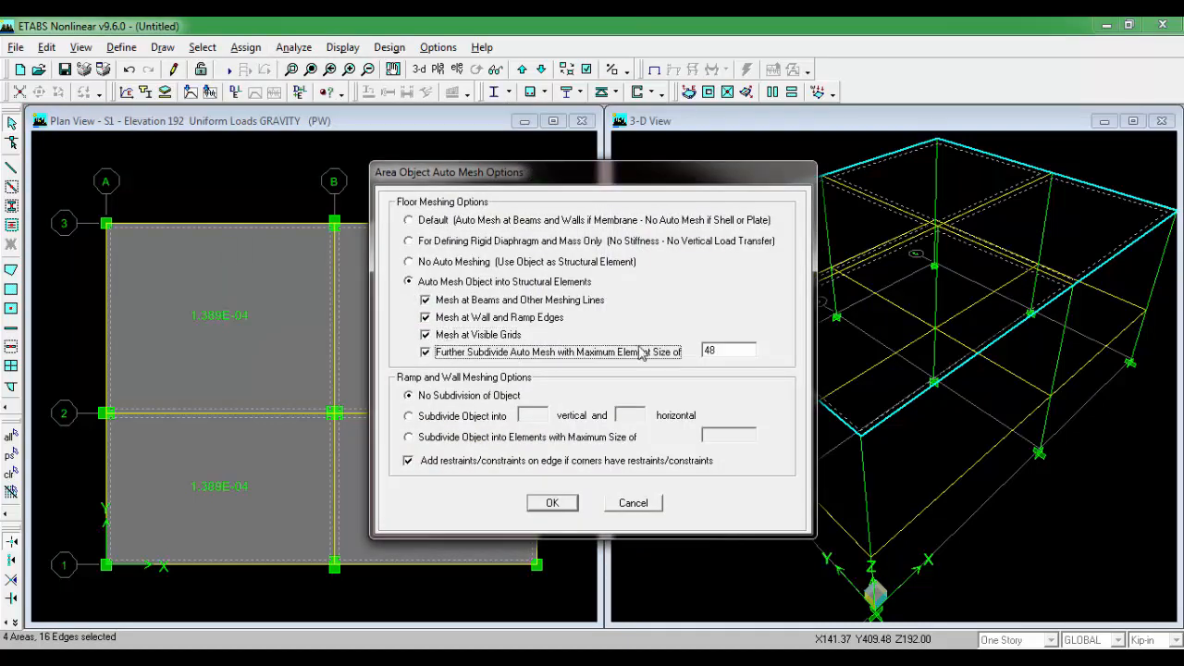
left_click(719, 351)
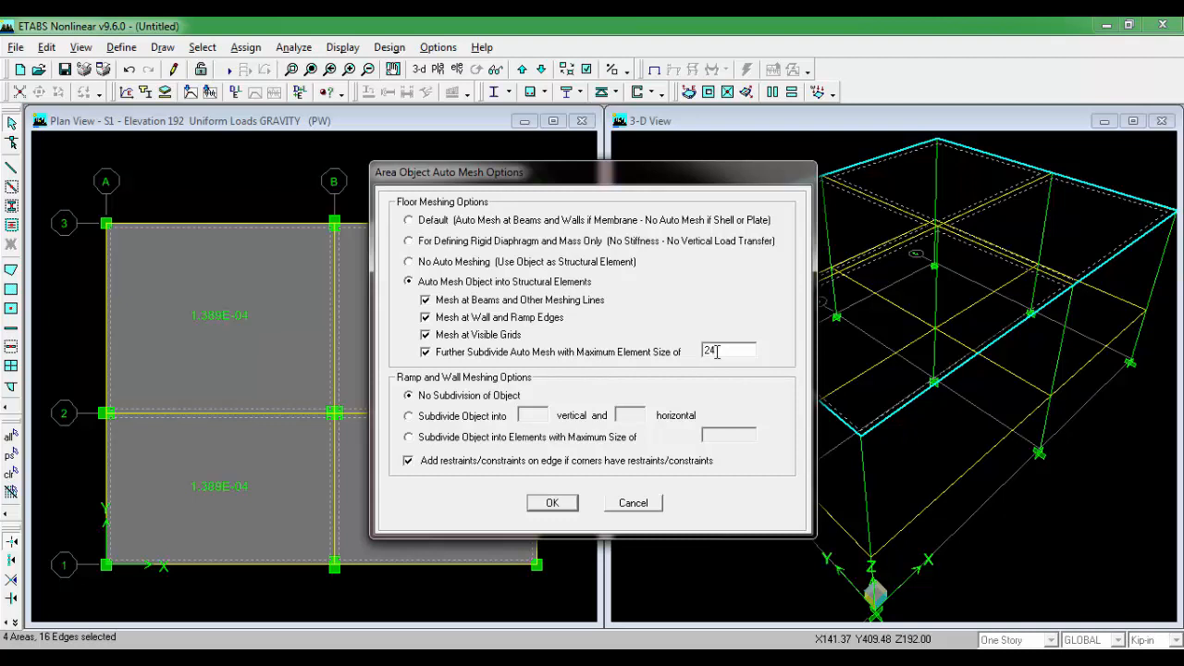
left_click(555, 504)
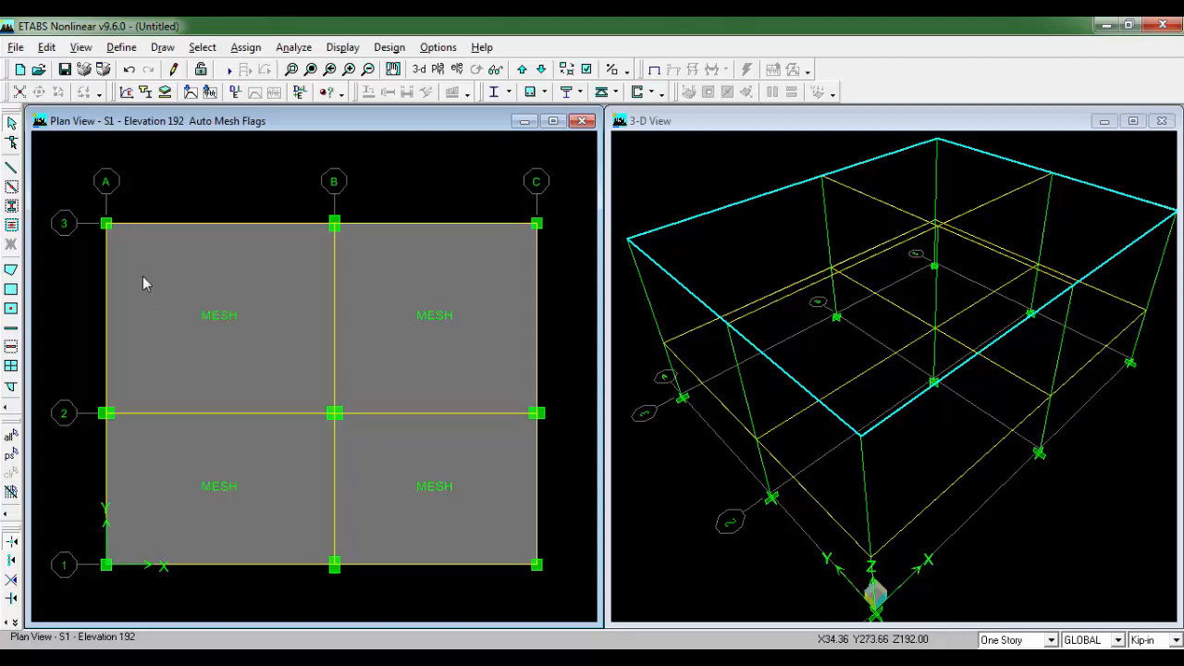
Step: Check the story layout in the design sketch image and insert 4 stories of height 120 above S1, replicated from S1
left_click(47, 47)
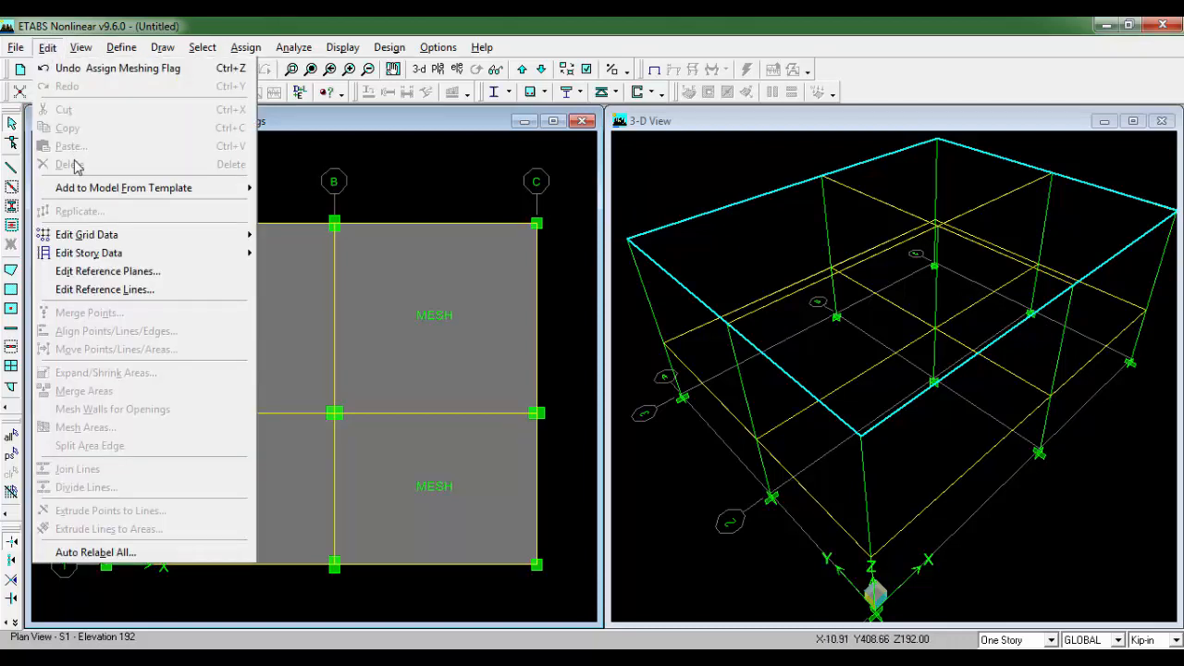
mouse_move(93, 254)
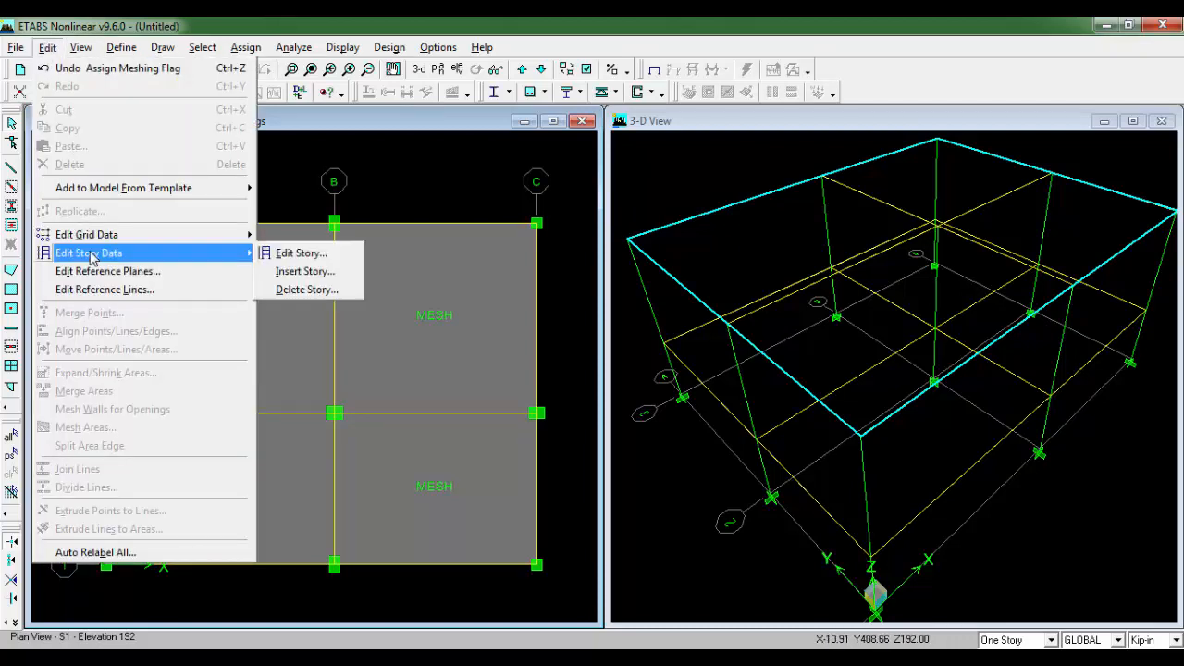
left_click(305, 271)
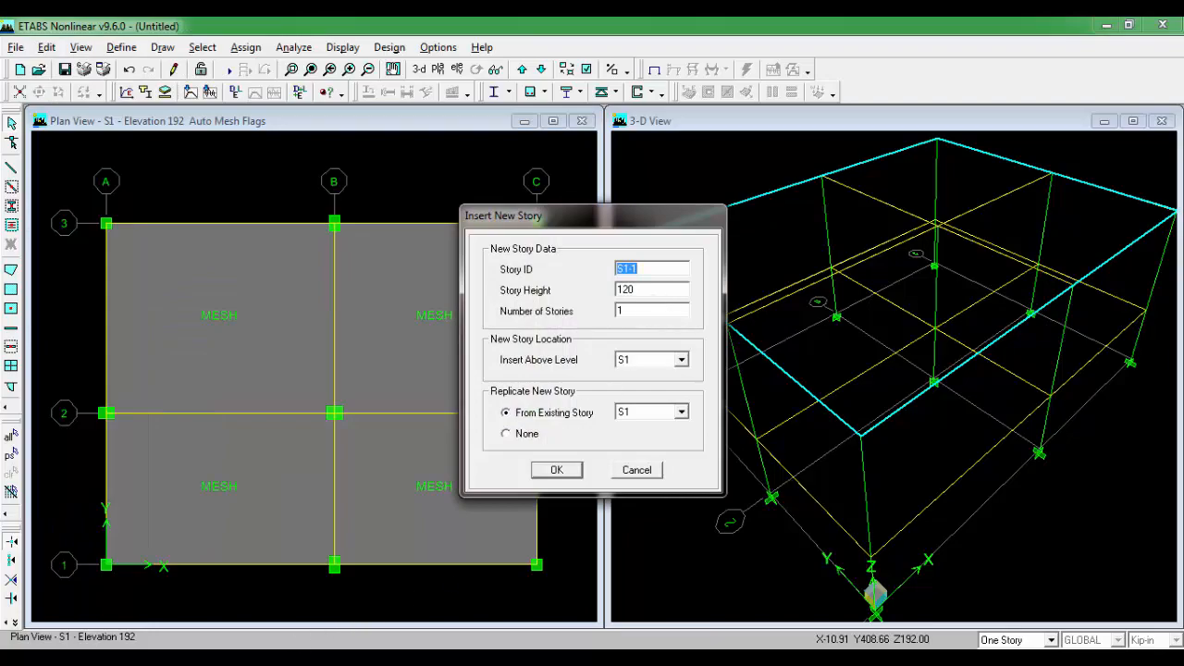
key("alt+Tab")
left_click_drag(897, 220, 891, 528)
scroll(924, 420, "down", 1)
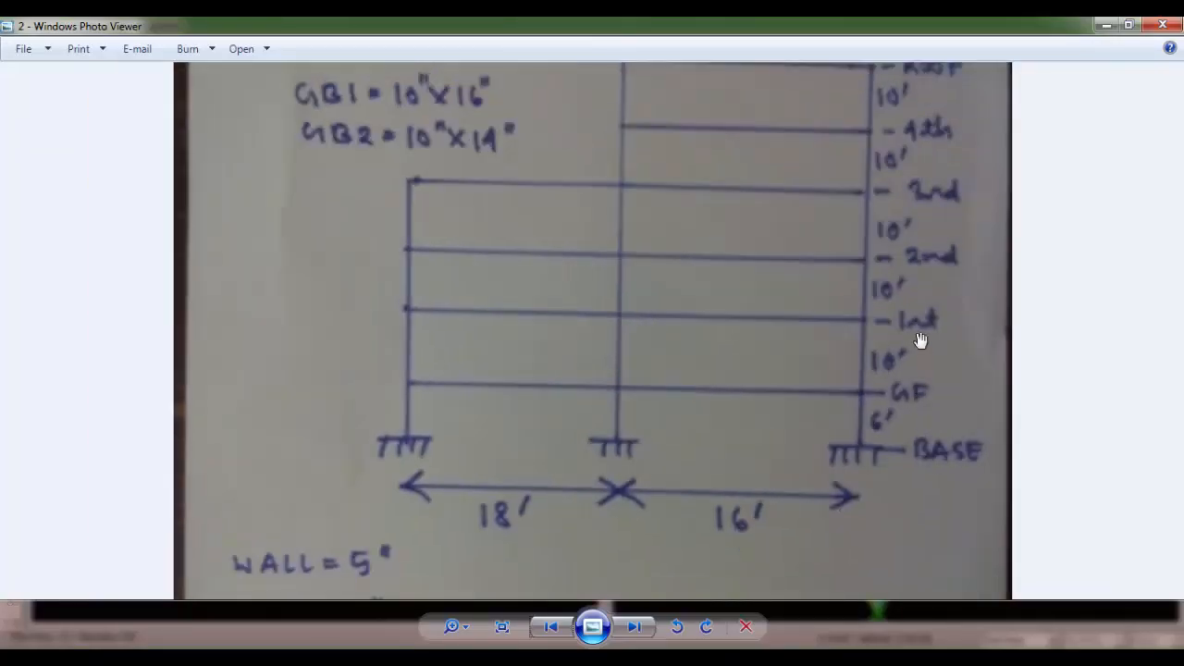
left_click_drag(920, 339, 919, 489)
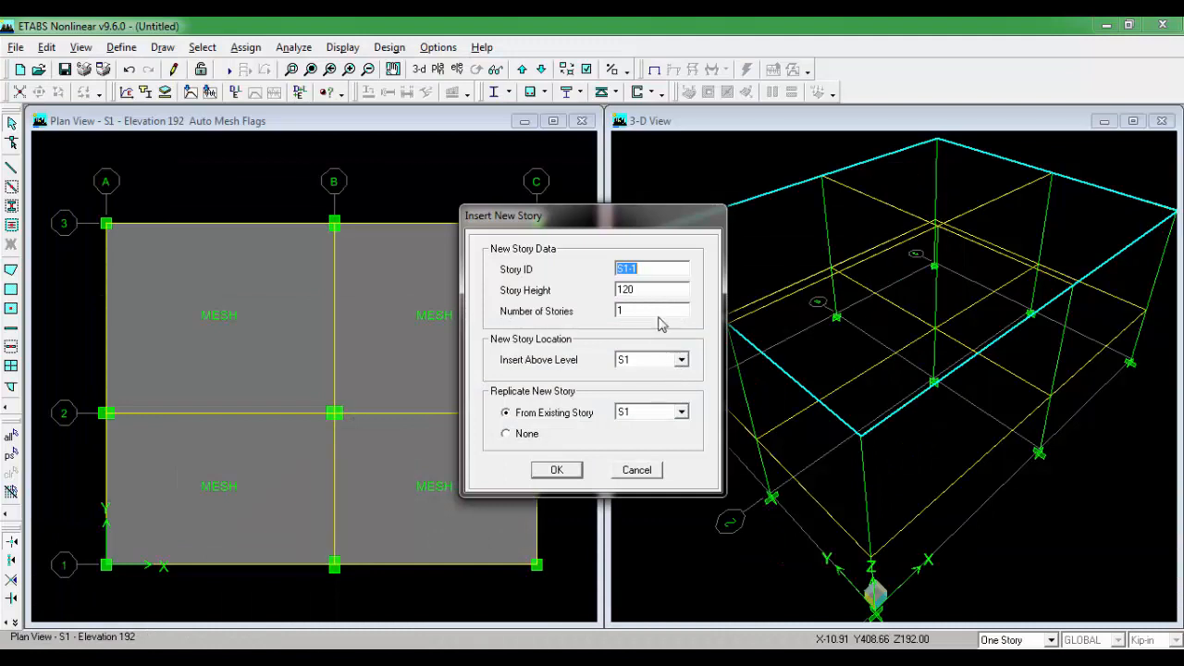
left_click(654, 310)
left_click(557, 470)
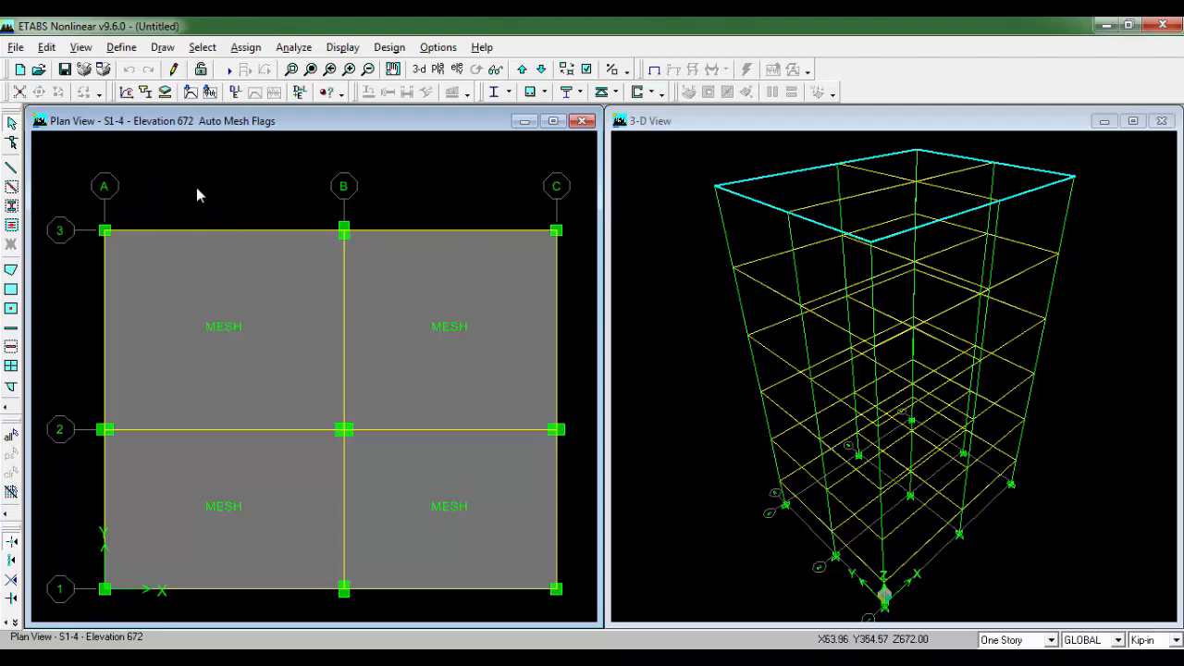
Step: Rename the four stories above S1 to S2, S3, S4 and ROOF, and check the layout in the design sketch image
right_click(163, 171)
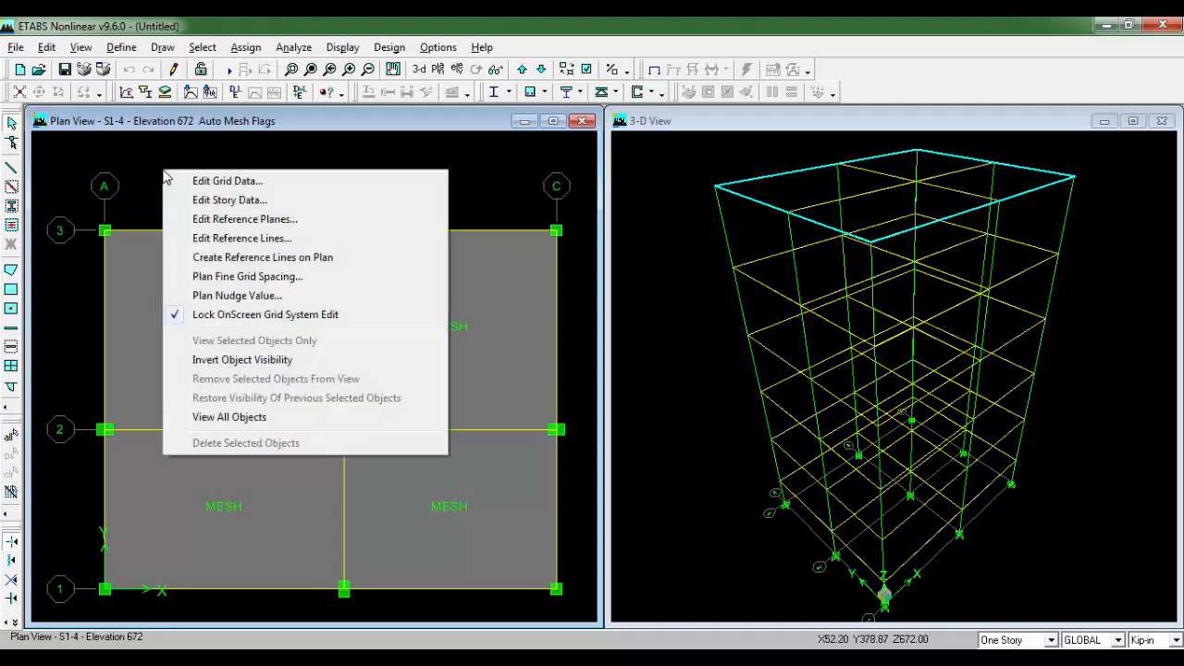
left_click(207, 202)
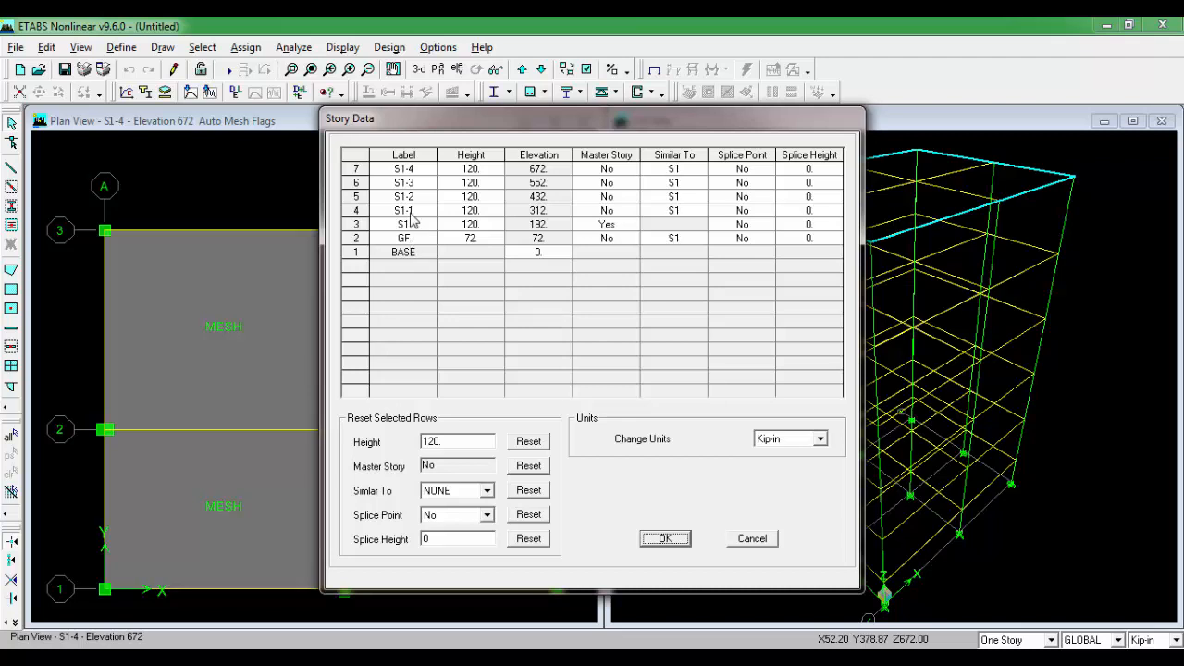
left_click(411, 215)
left_click(414, 196)
type("S3")
left_click(427, 185)
type("S1-")
type("4")
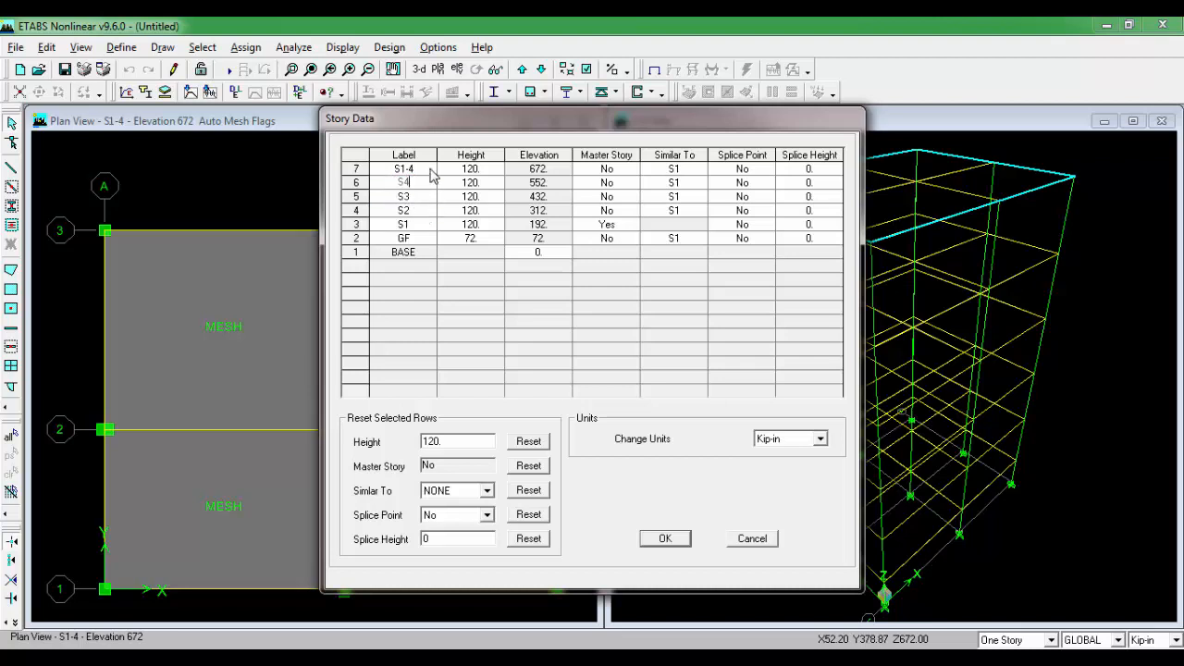
left_click(430, 170)
left_click(233, 654)
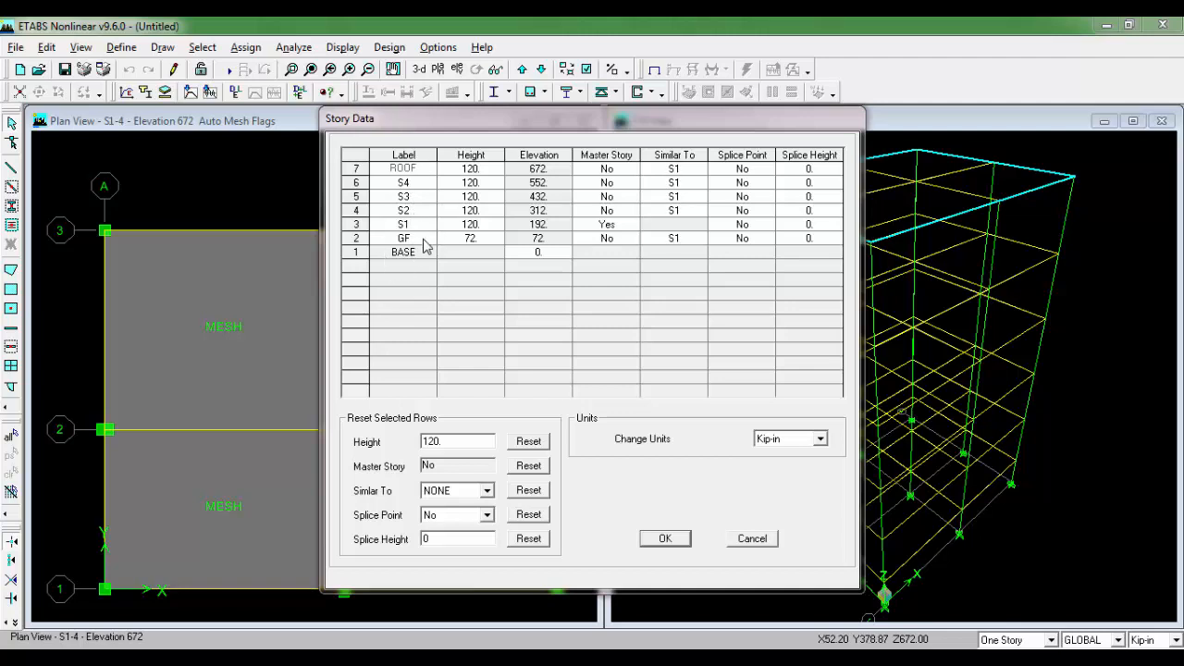
left_click(665, 538)
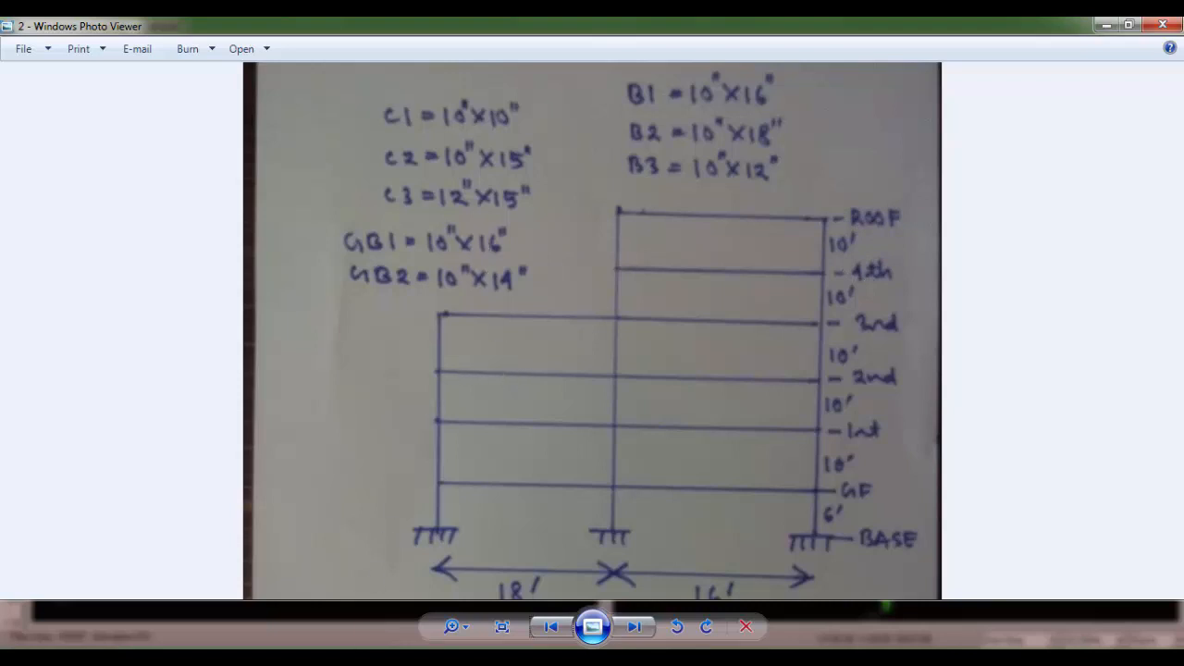
left_click(291, 656)
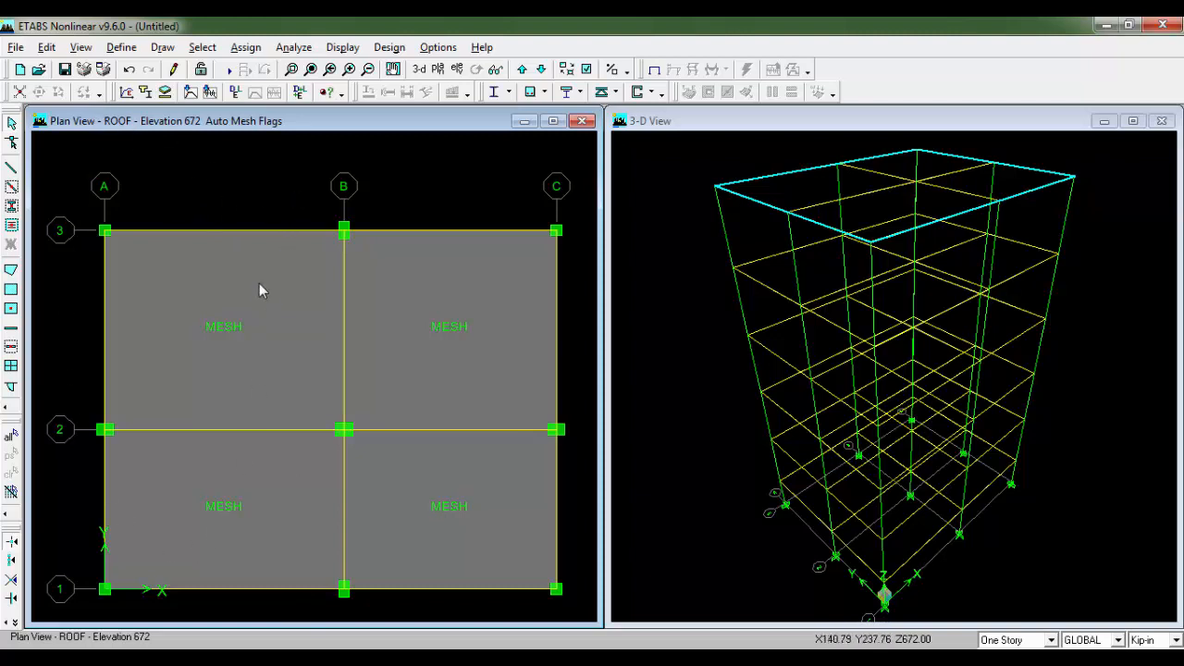
left_click_drag(301, 180, 211, 247)
left_click_drag(269, 172, 269, 172)
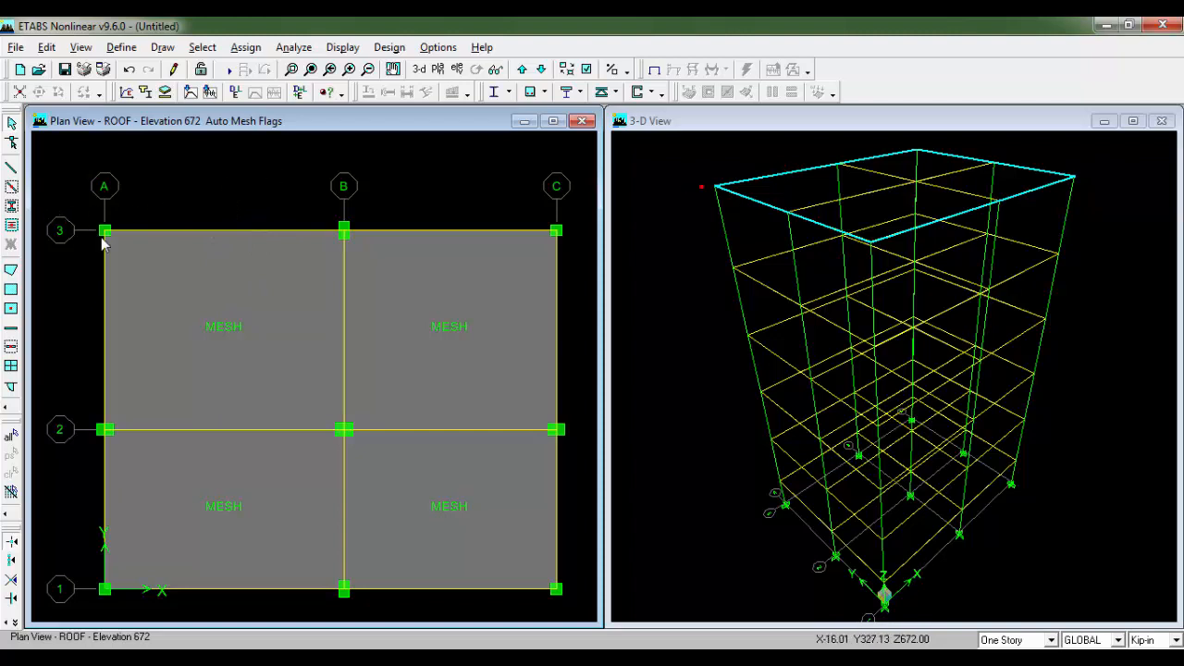
left_click_drag(293, 606, 299, 606)
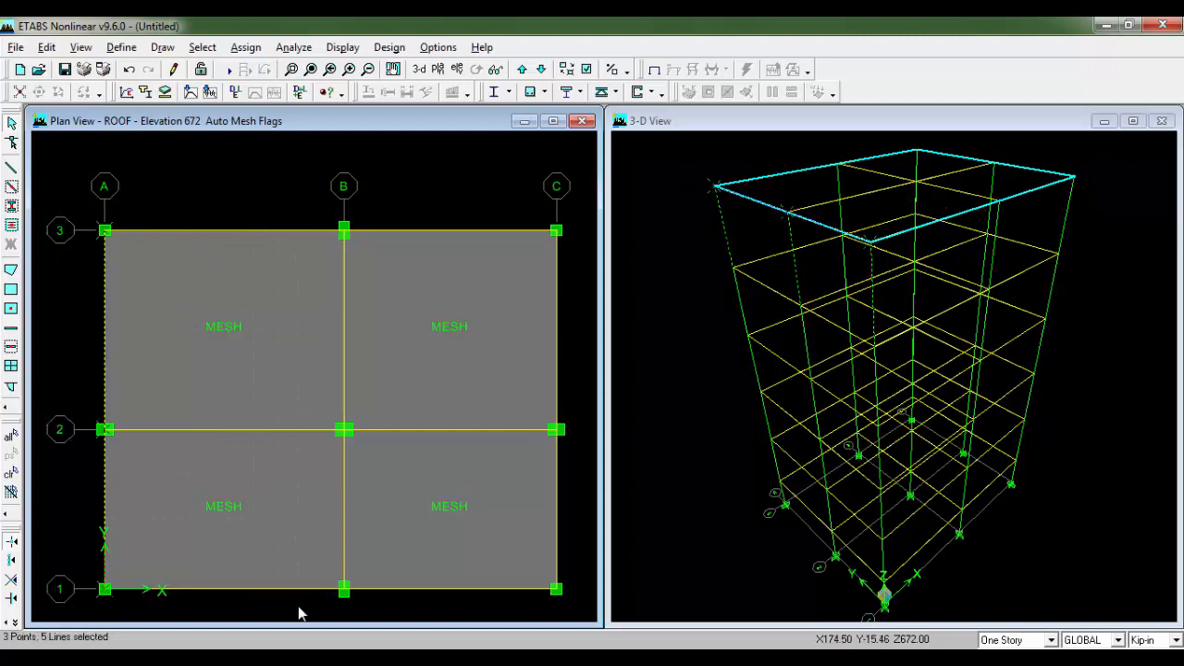
left_click(11, 473)
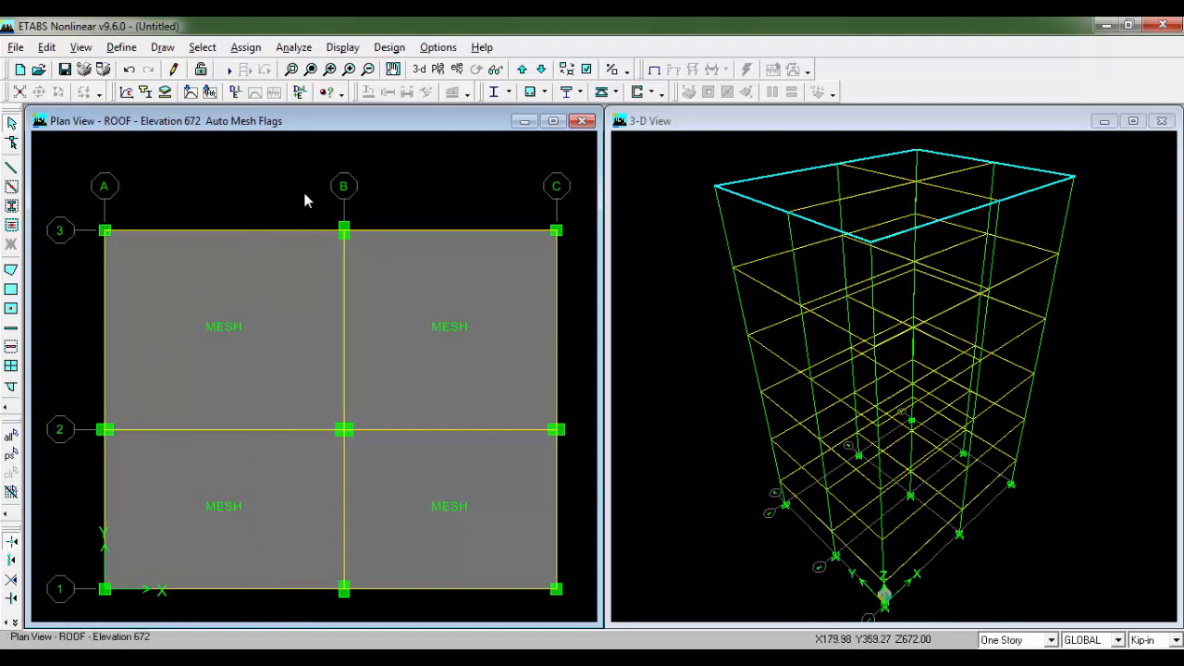
Step: Delete the slabs, beams and columns of the bay between grids A and B on the ROOF and S4 stories
left_click_drag(127, 496, 72, 606)
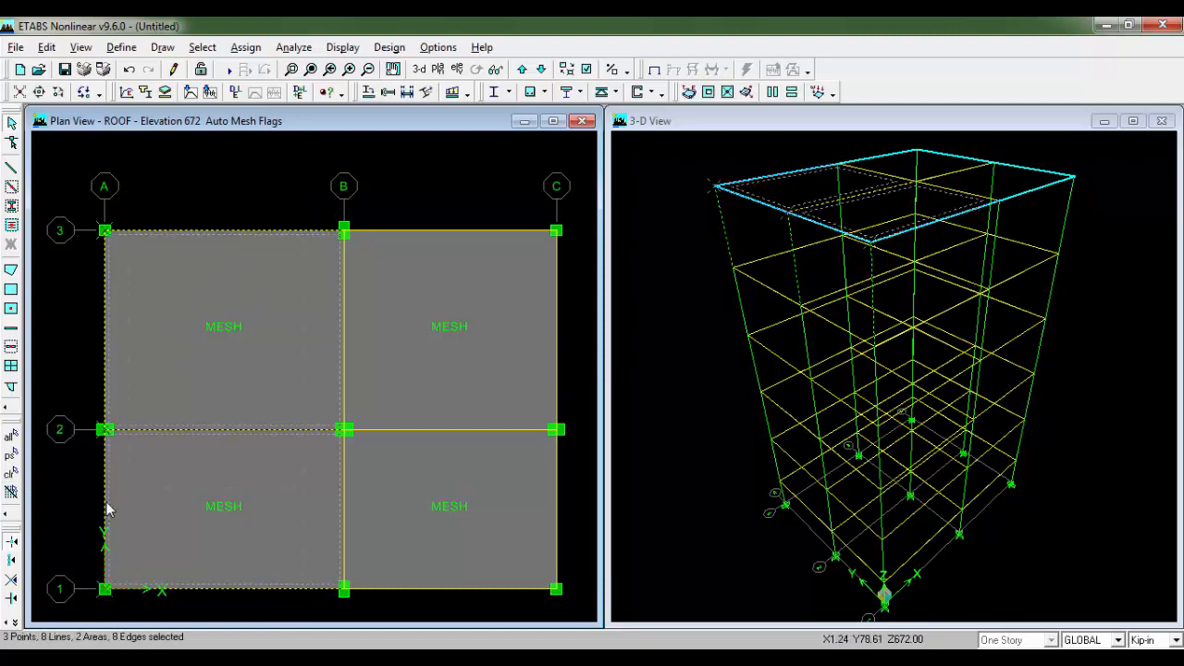
key("Delete")
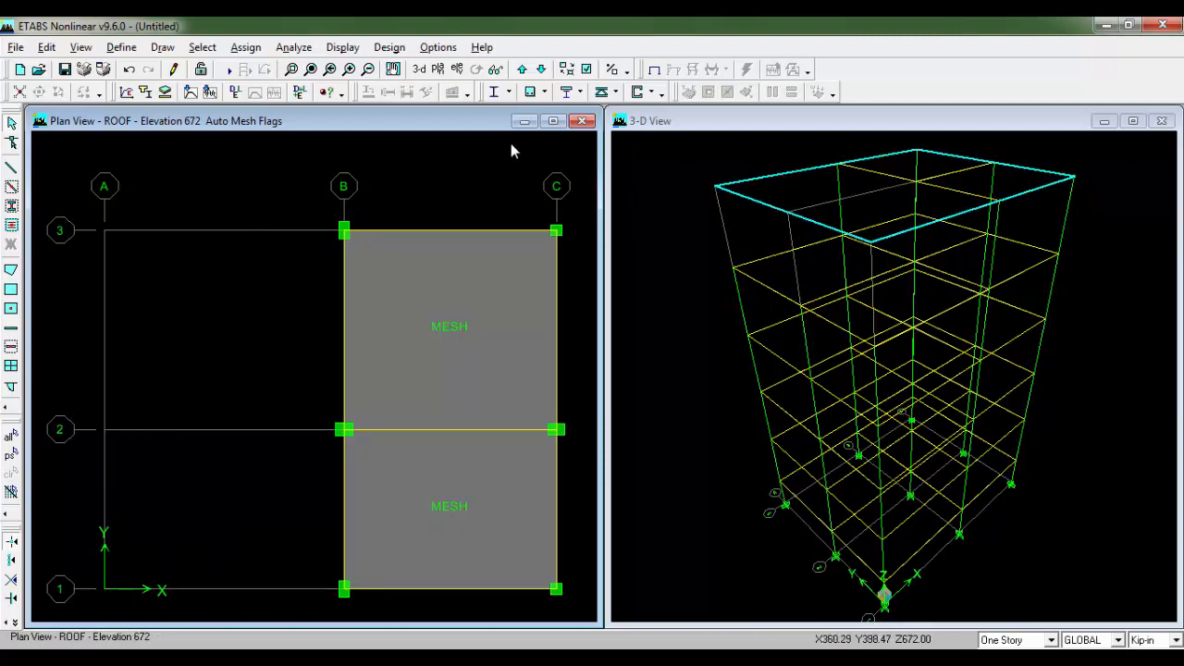
left_click(543, 69)
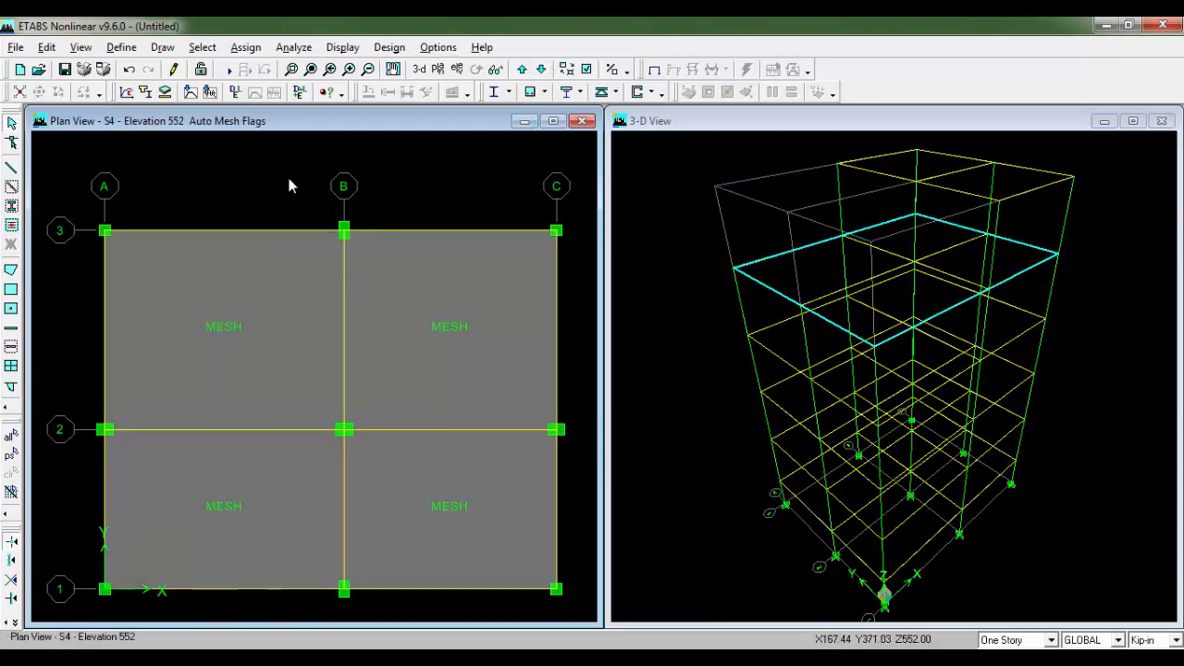
left_click_drag(288, 175, 51, 601)
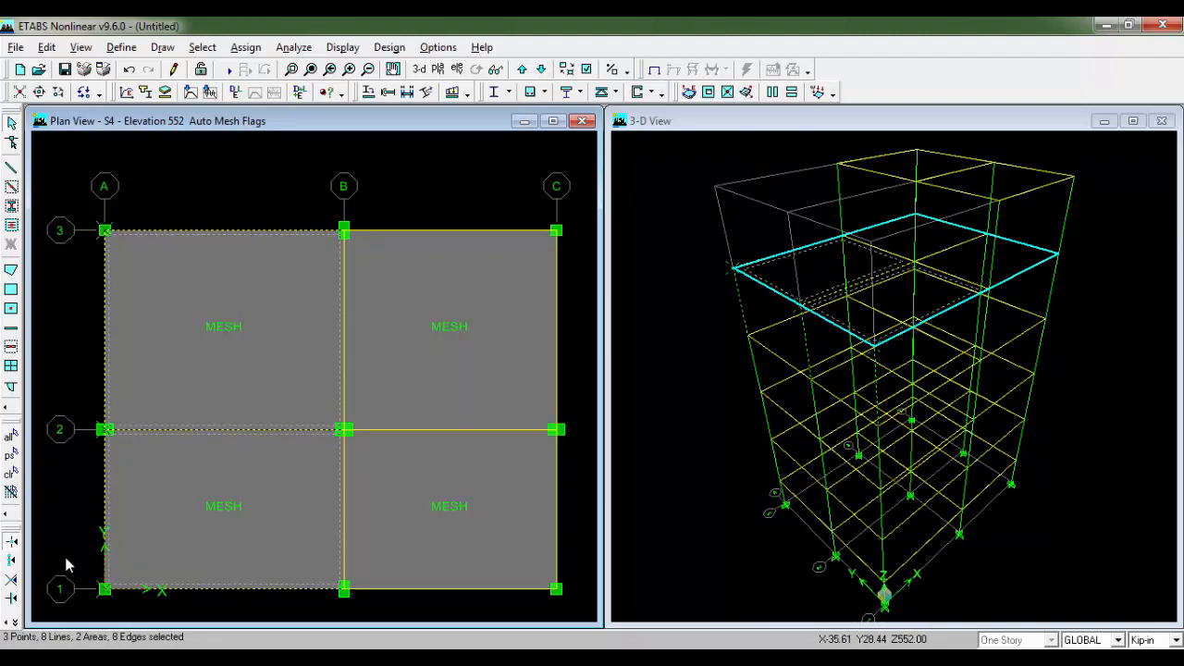
key("Delete")
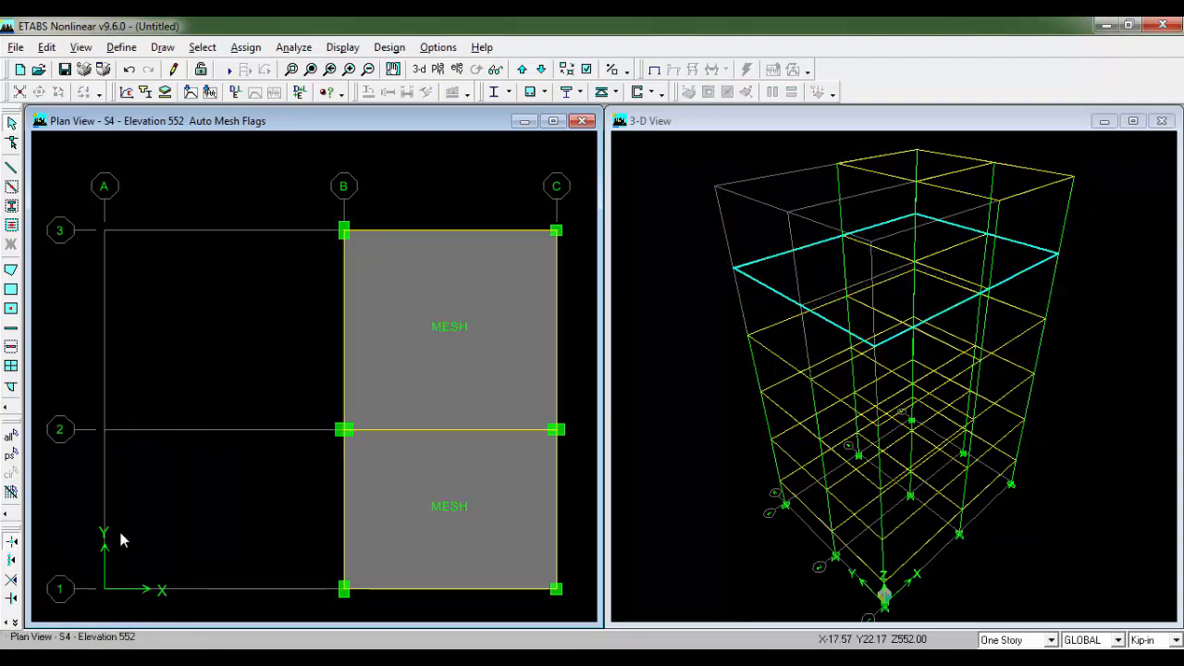
Step: Select the two remaining ROOF slabs and delete their existing uniform surface loads for the PW load case
left_click(522, 69)
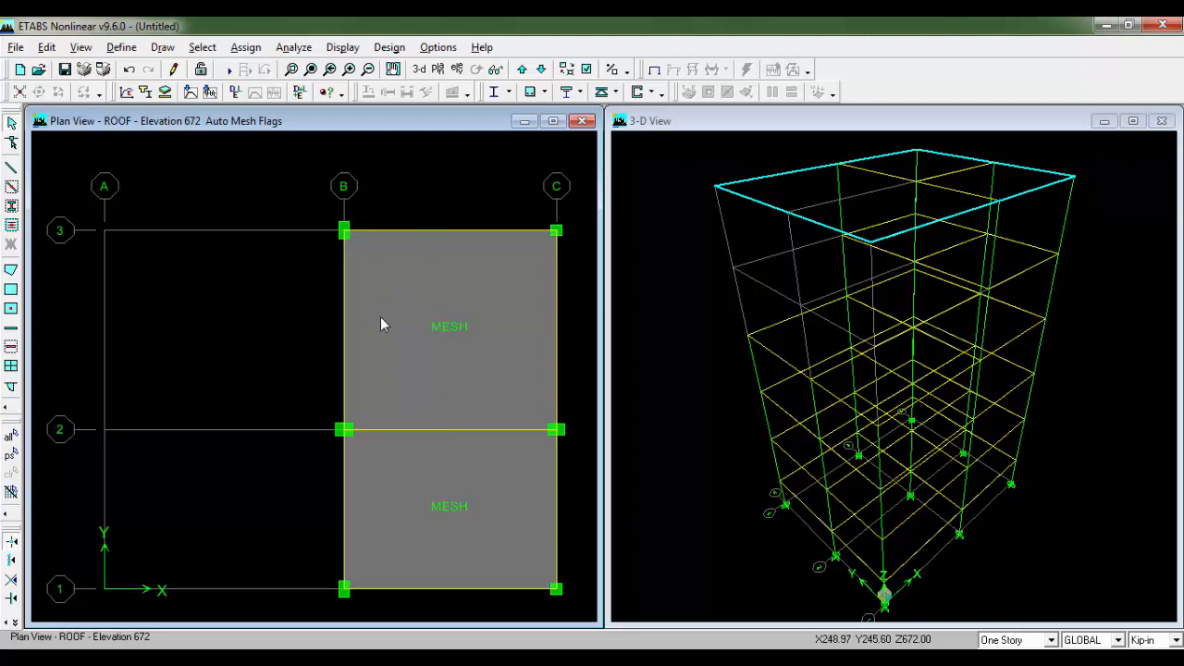
left_click(398, 369)
left_click(396, 476)
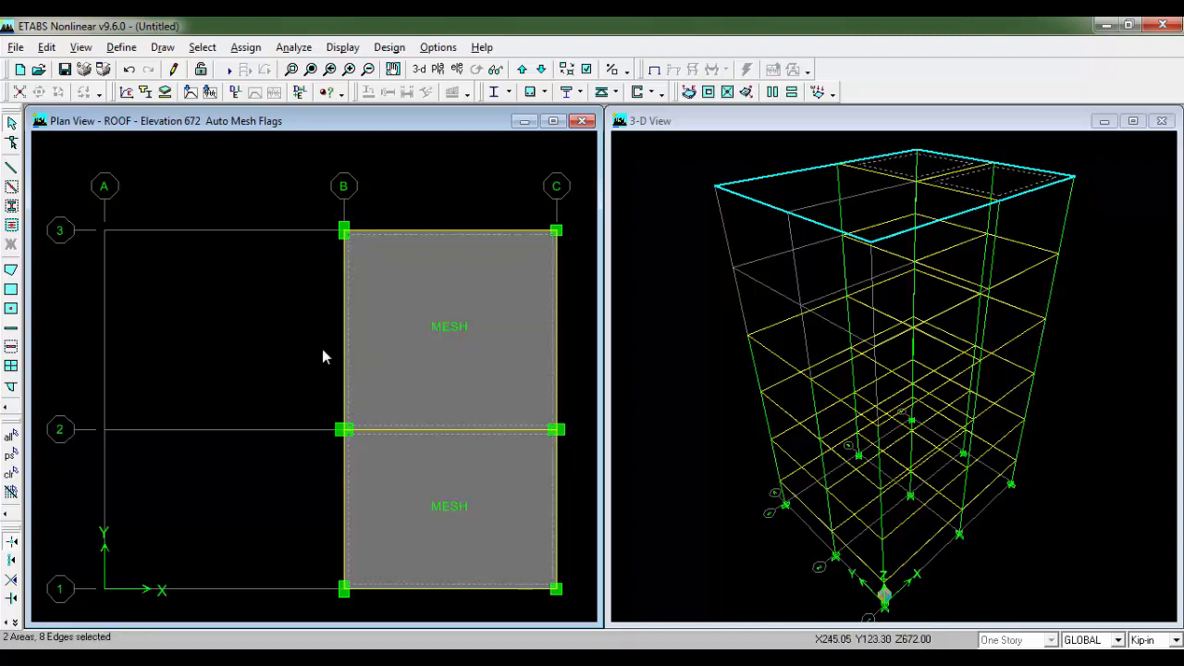
left_click(246, 47)
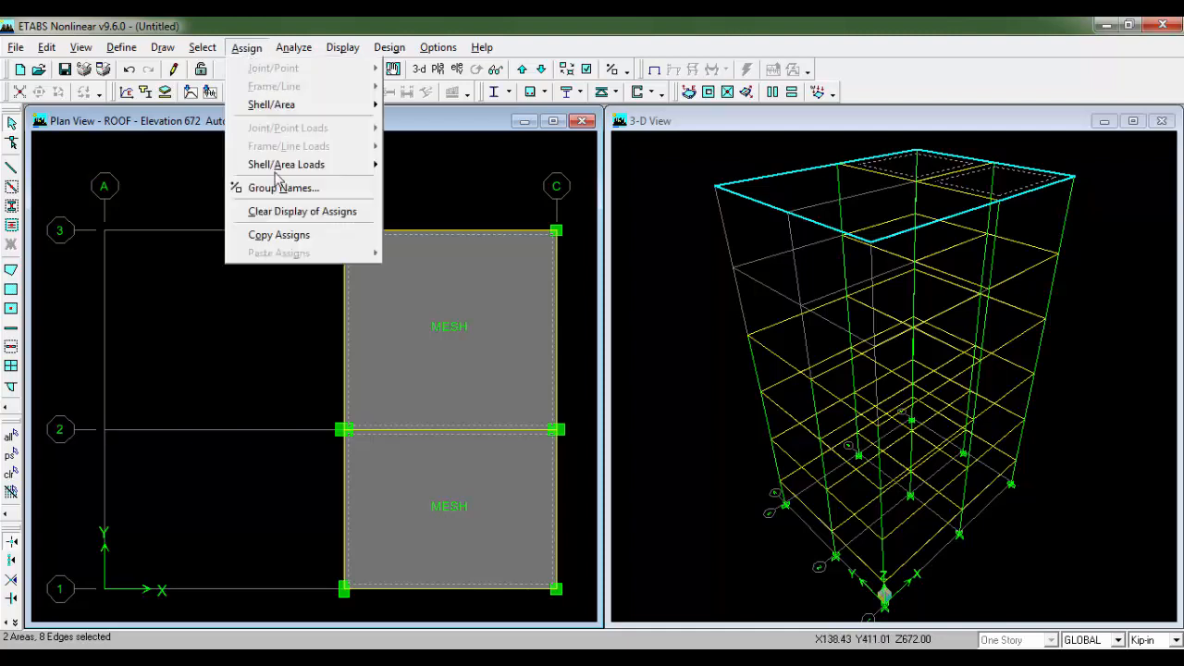
mouse_move(366, 165)
left_click(423, 164)
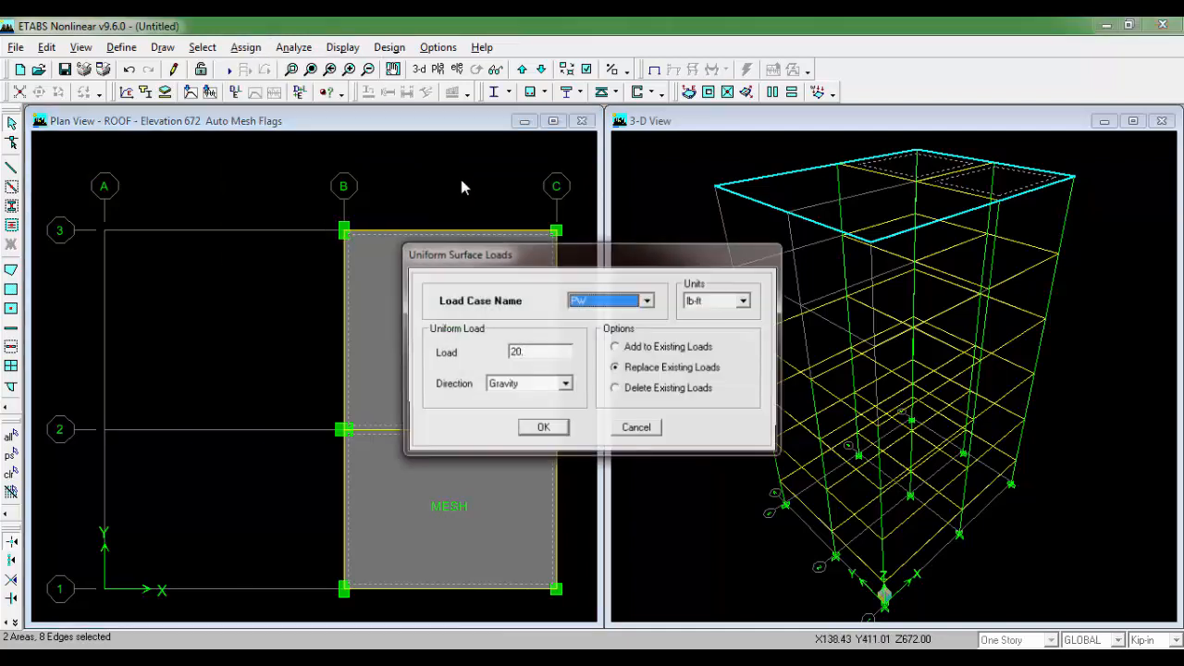
left_click(647, 301)
left_click(644, 308)
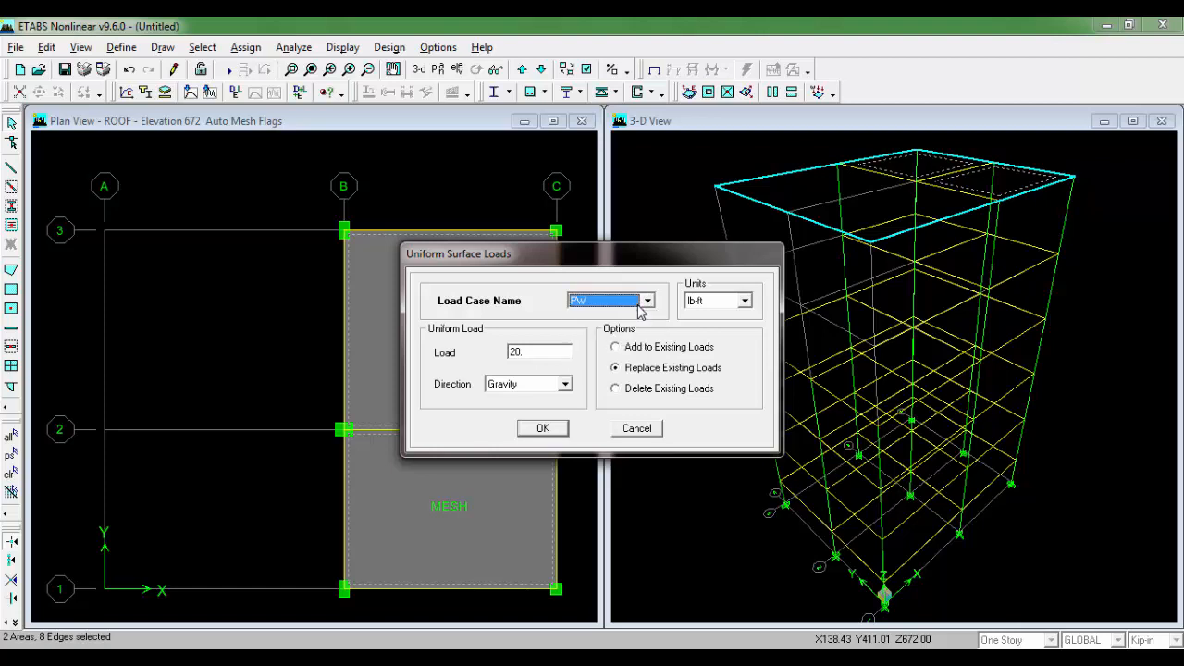
left_click(650, 388)
left_click(543, 428)
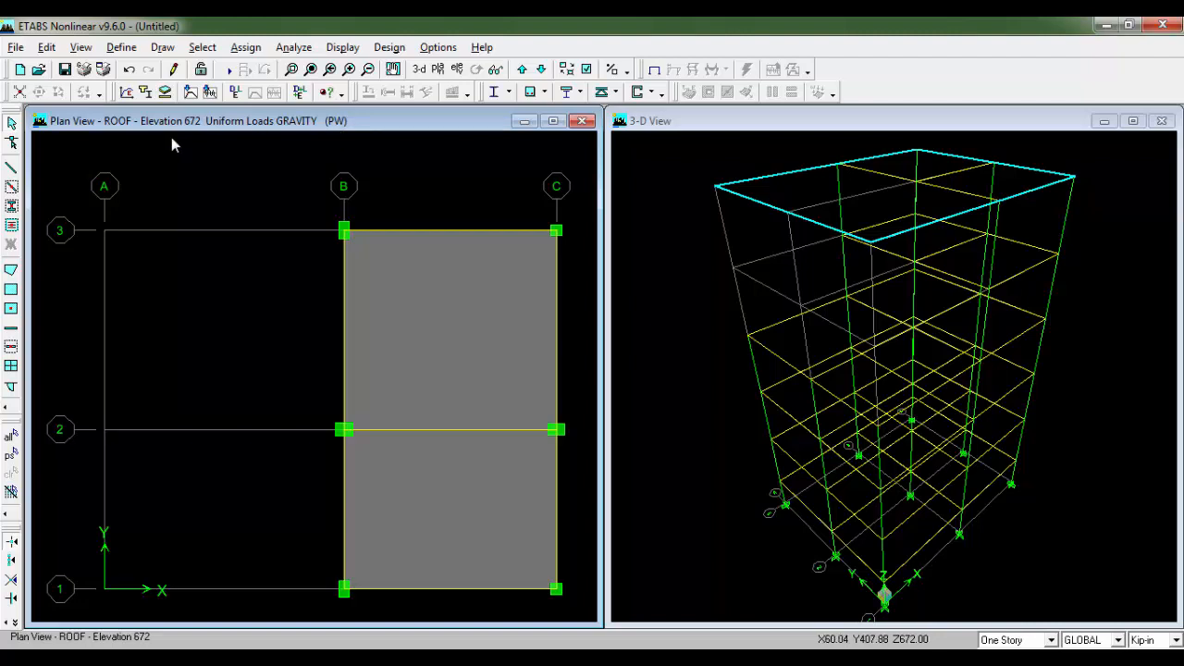
Step: Add a static load case named EQX of type QUAKE with UBC 94 as its auto lateral load
left_click(124, 47)
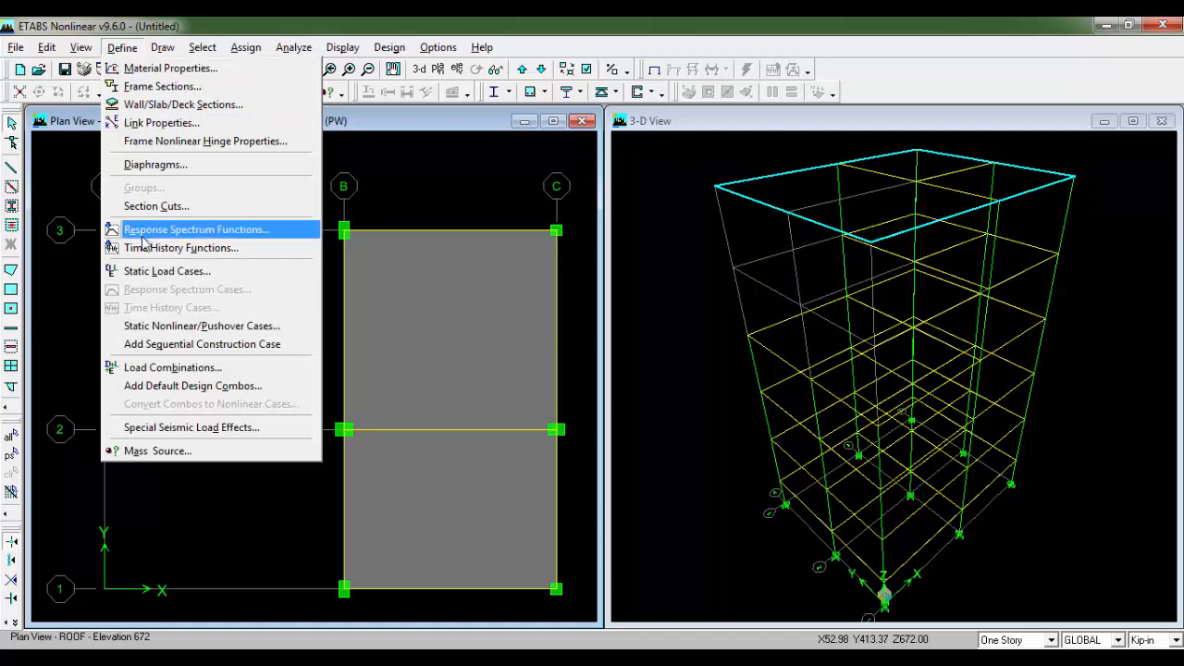
left_click(254, 274)
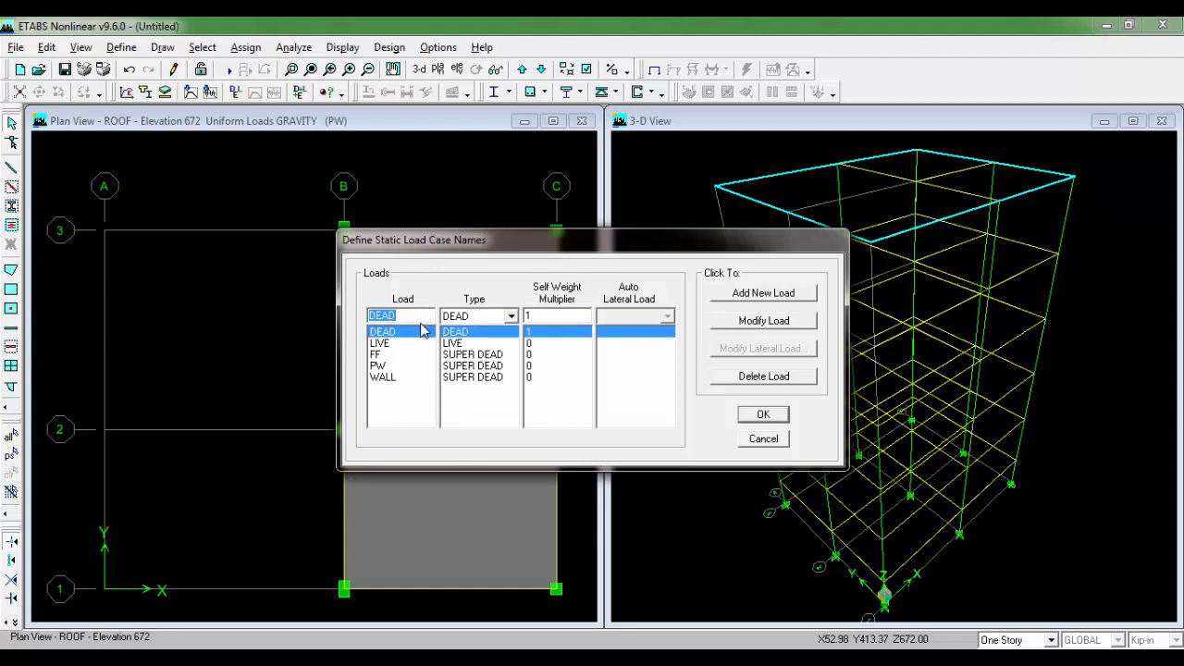
type("EQX")
left_click(510, 316)
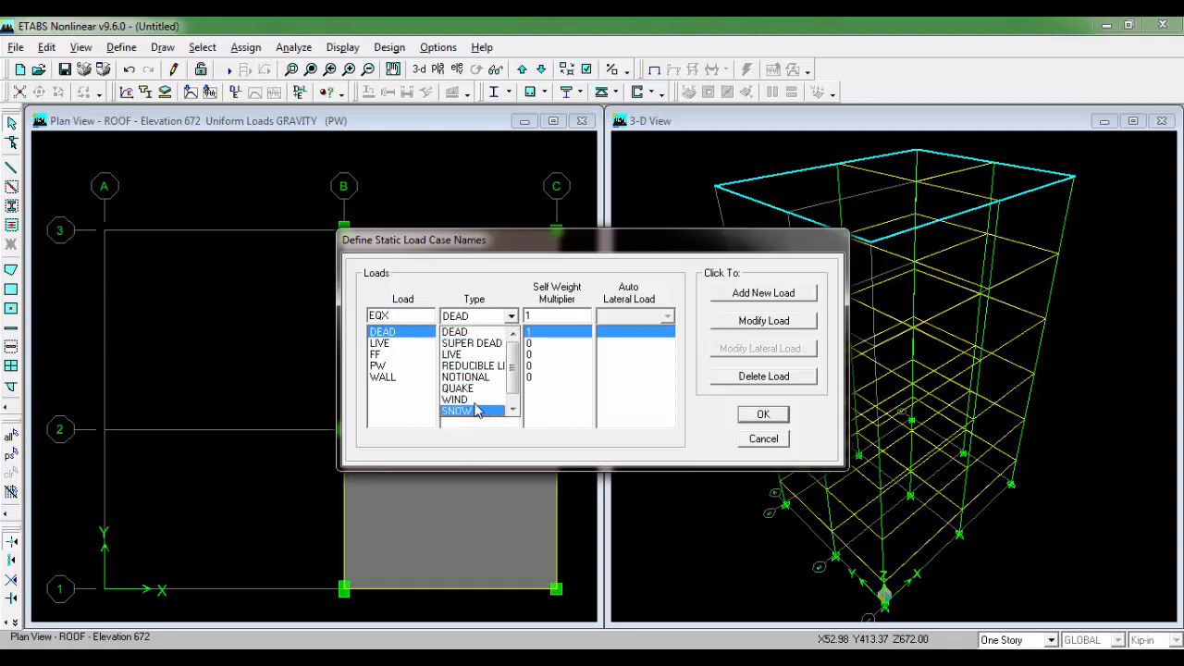
left_click(473, 389)
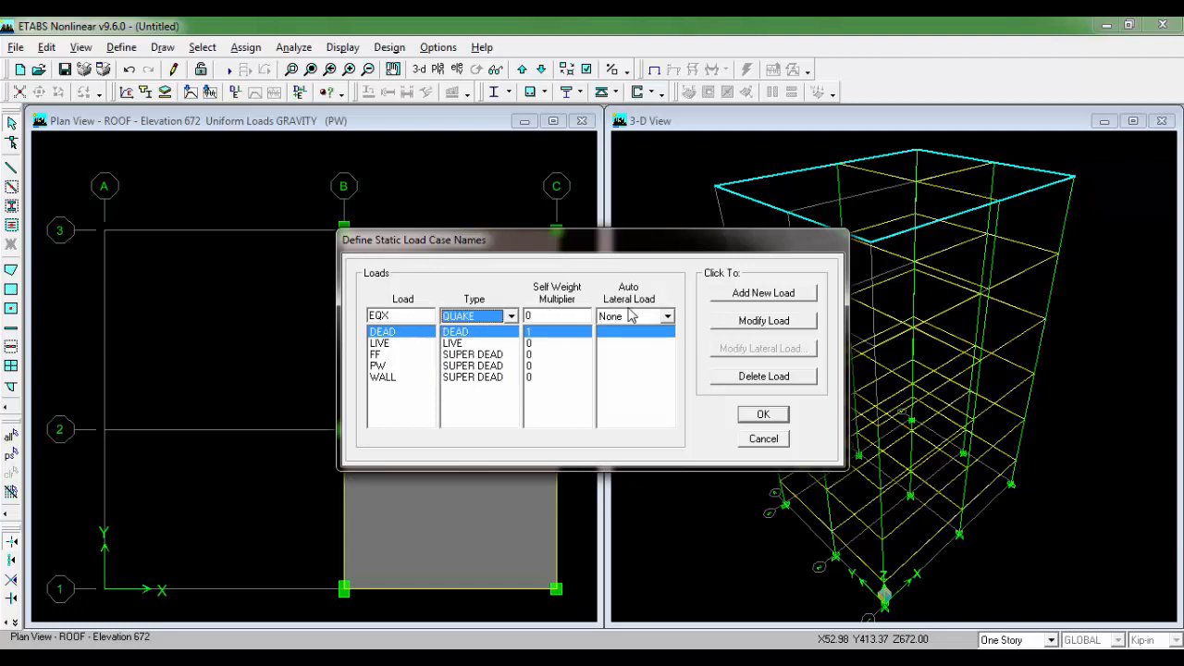
left_click(659, 318)
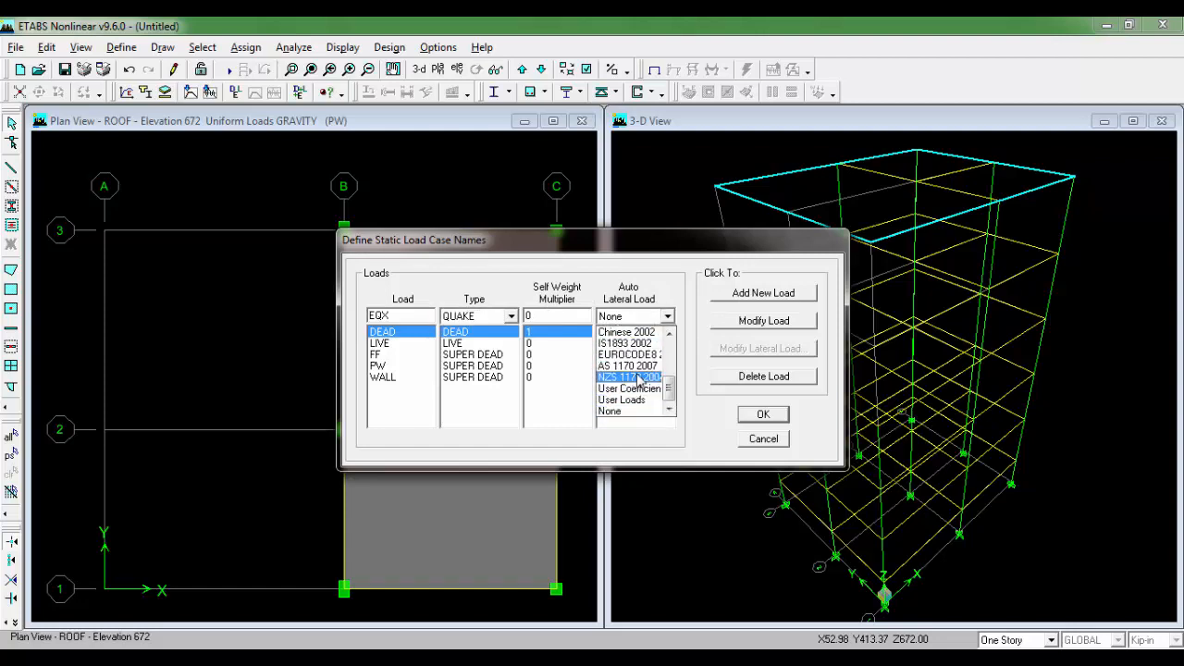
scroll(645, 396, "up", 3)
scroll(645, 396, "up", 1)
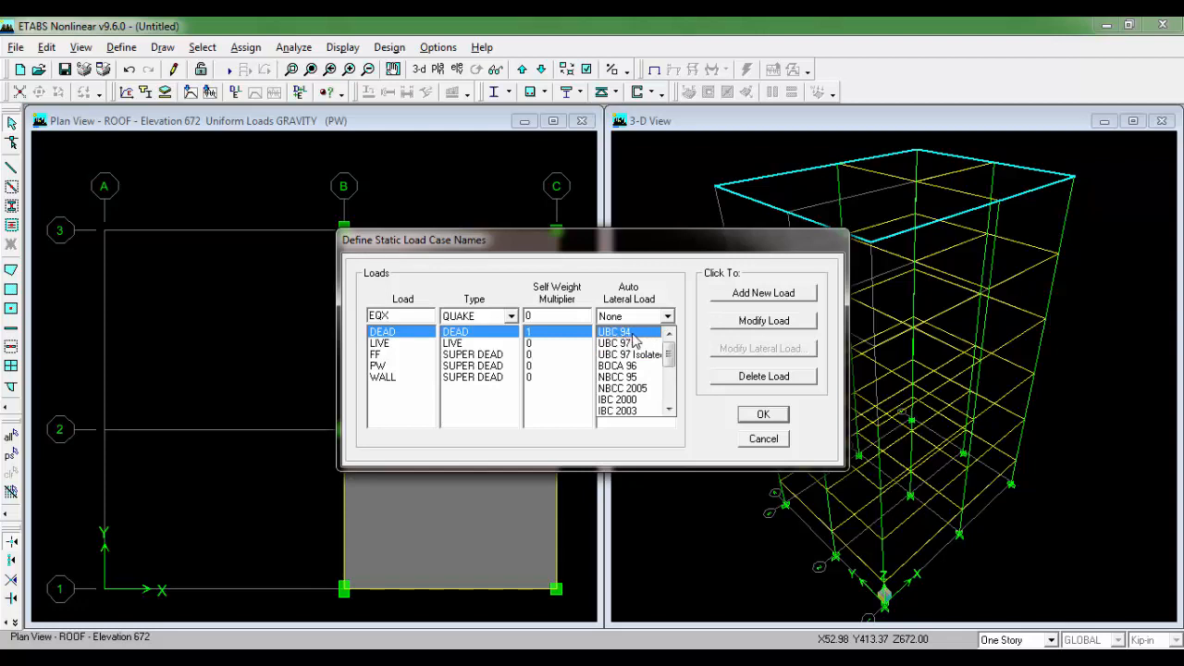
left_click(633, 332)
left_click(736, 293)
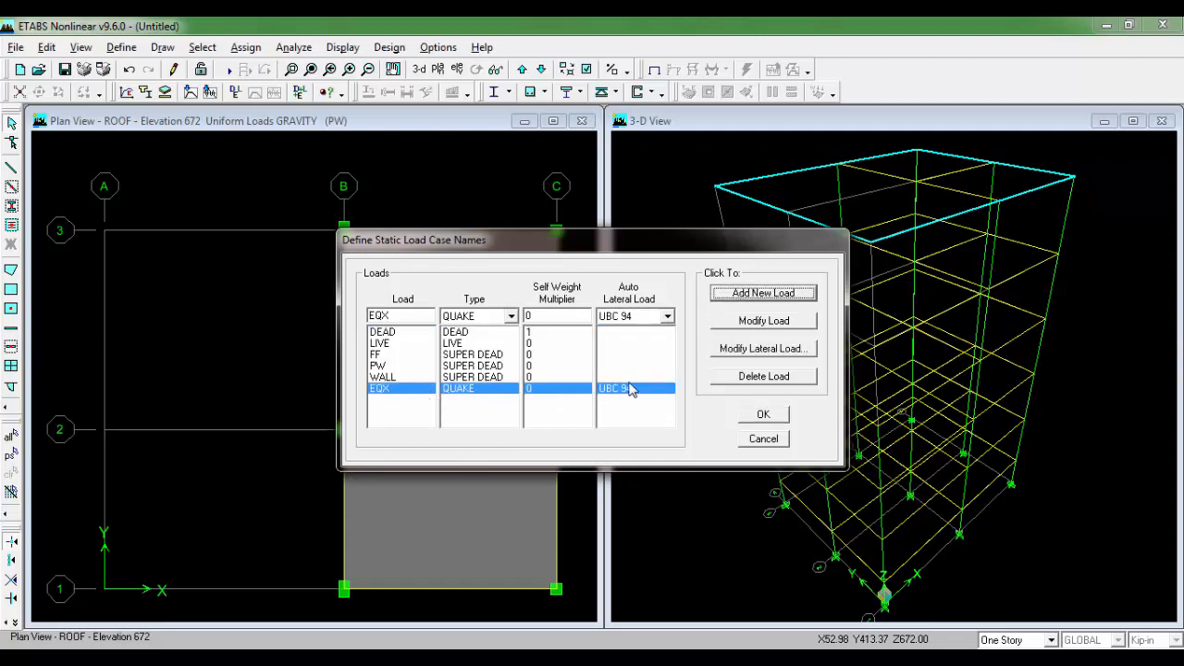
Step: Open the UBC 94 seismic loading settings of the EQX load case, going to the Ct value
left_click(742, 348)
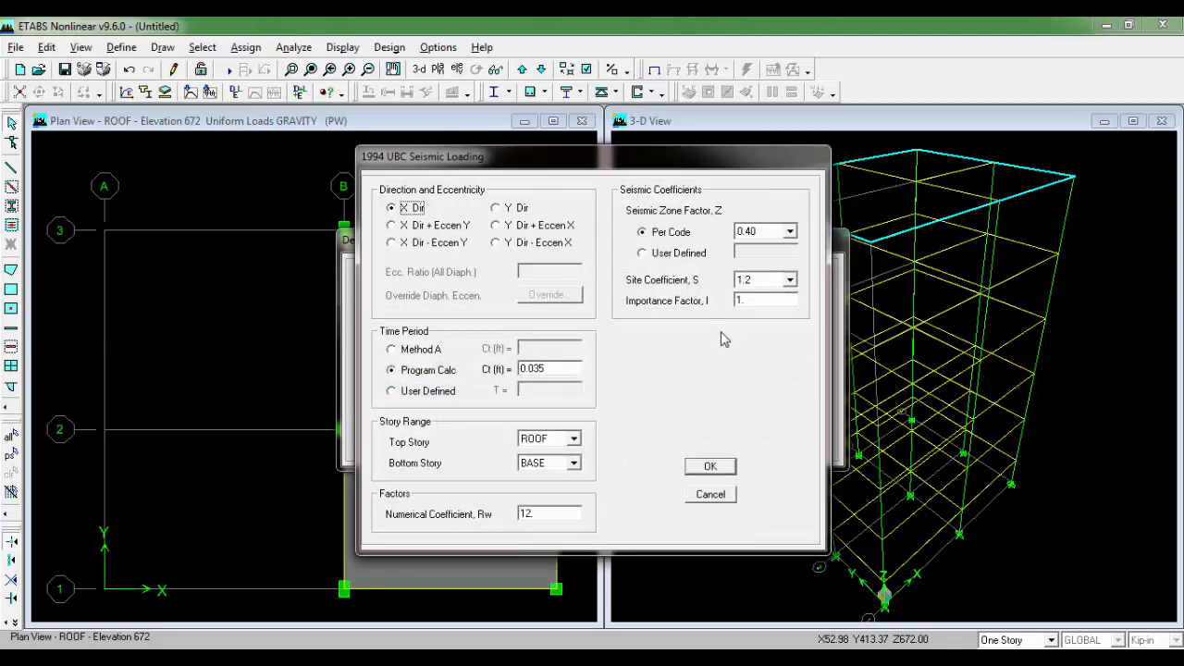
left_click_drag(564, 170, 560, 157)
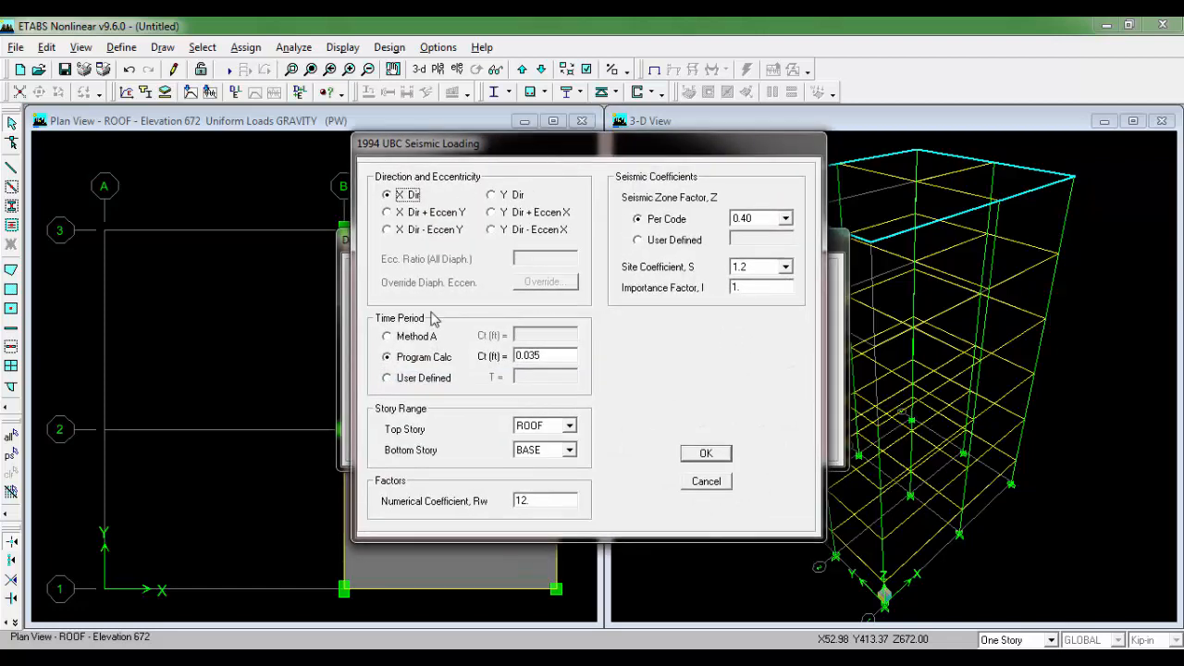
left_click(523, 359)
Step: Switch to the base shear notes image and examine the zone, importance, response modification and Ct coefficients and the structure's weight definition
left_click(209, 657)
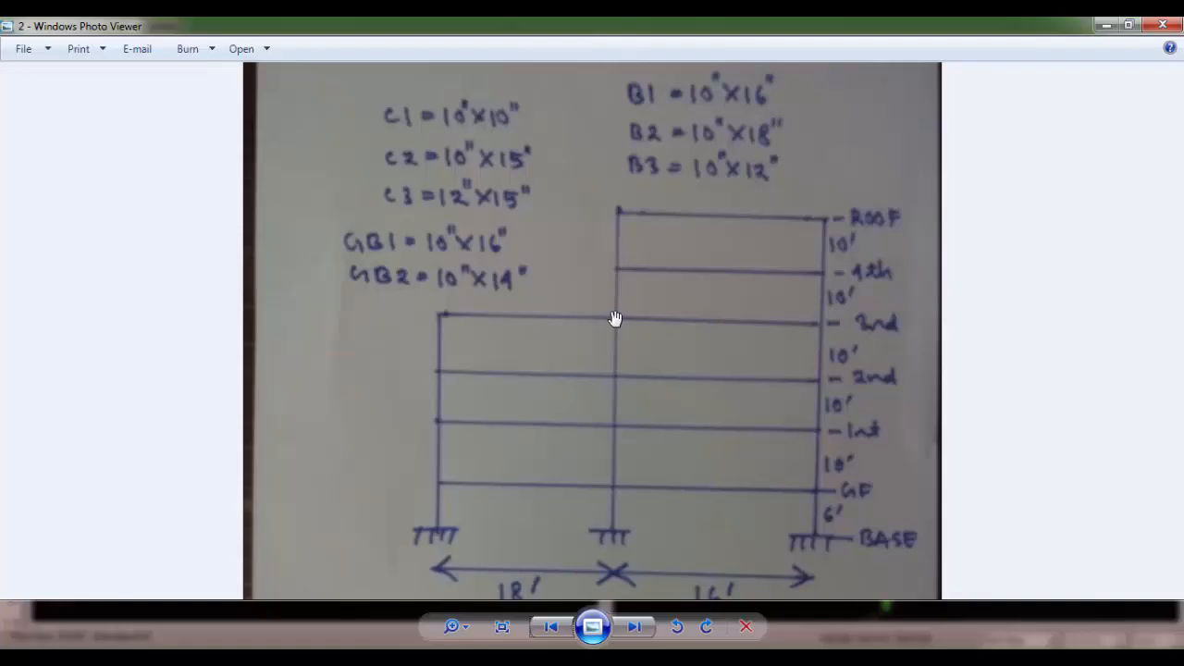
key("Right")
scroll(561, 223, "up", 3)
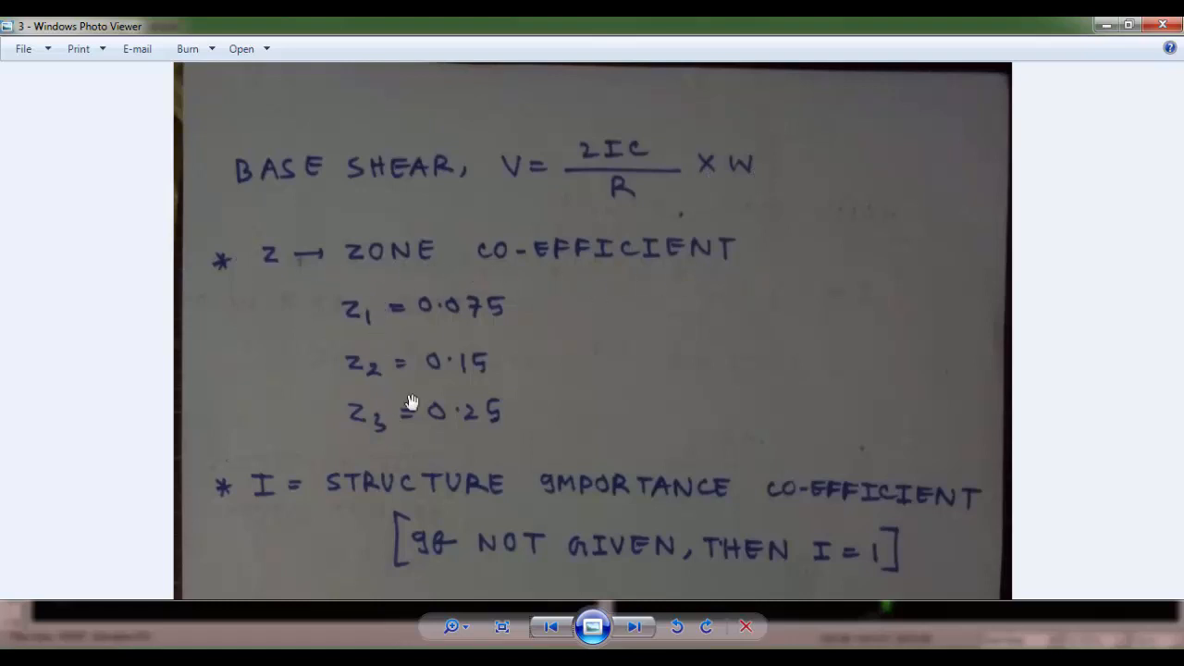
left_click_drag(490, 449, 473, 275)
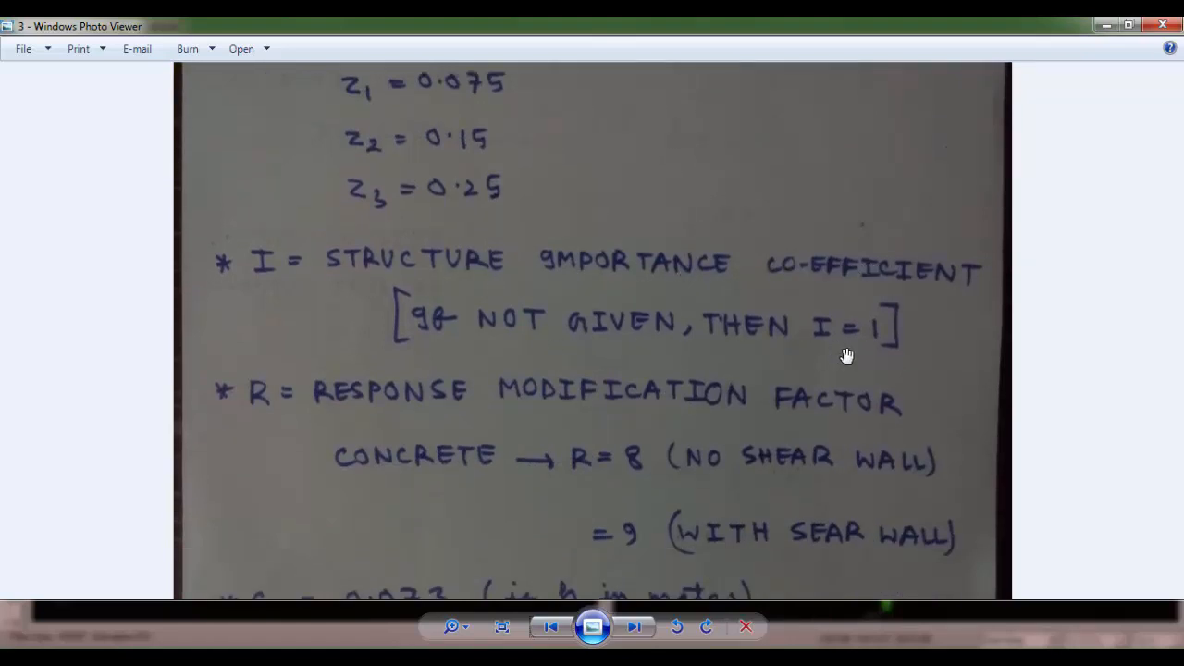
left_click_drag(851, 472, 850, 378)
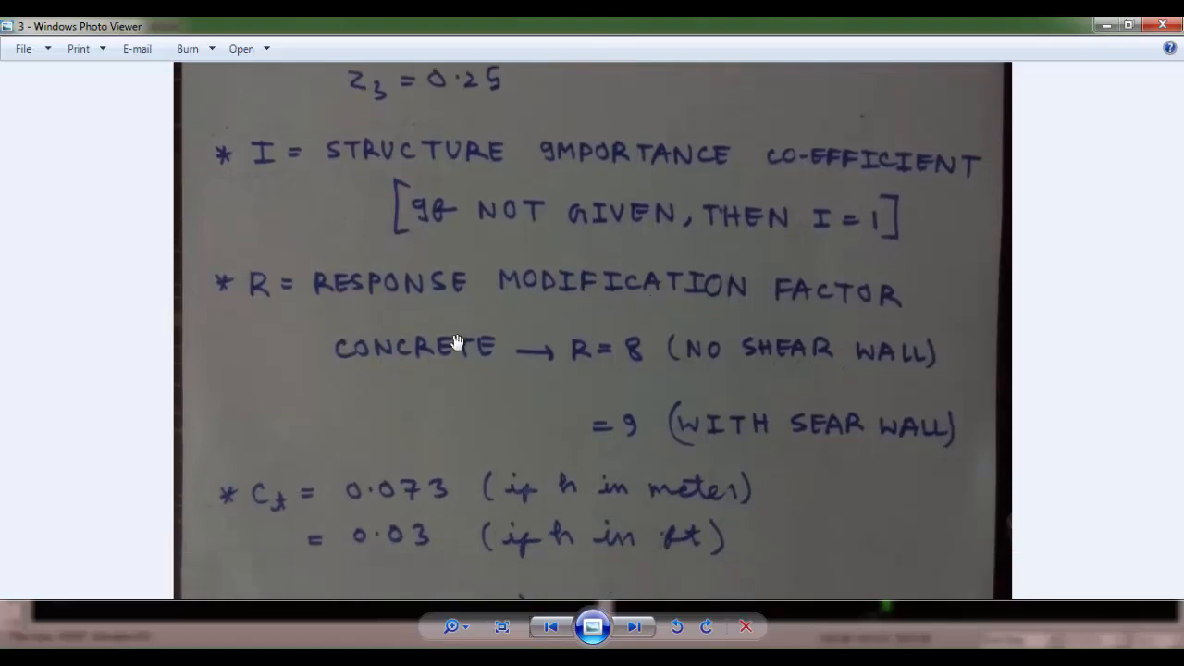
left_click_drag(454, 404, 555, 325)
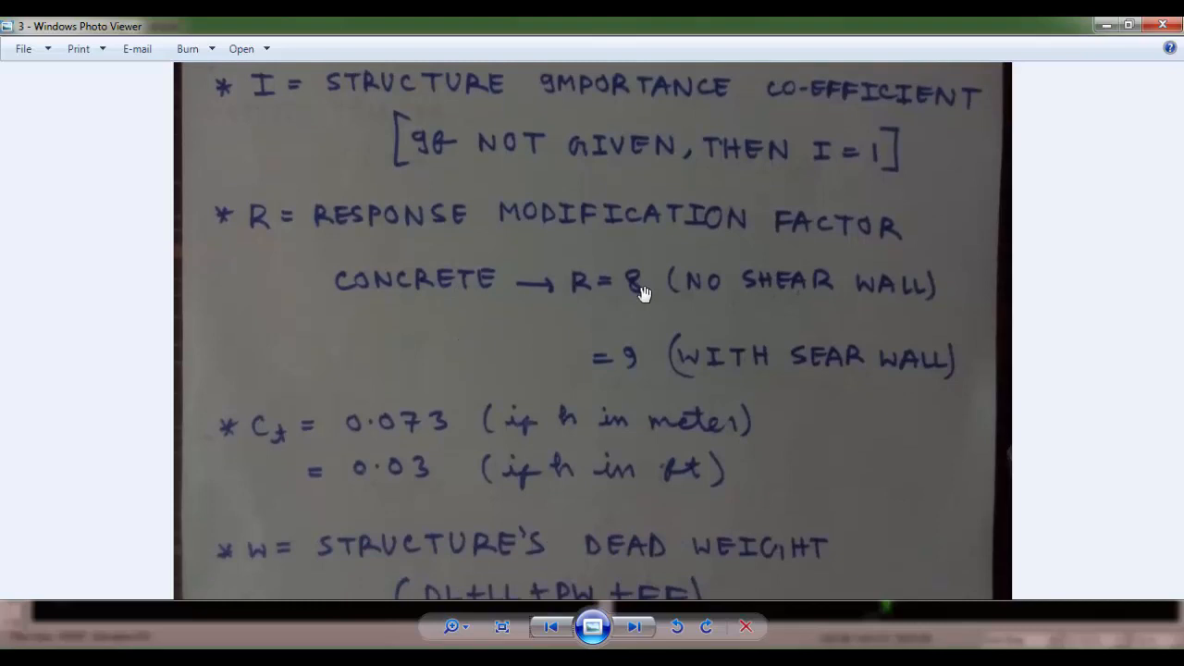
left_click_drag(642, 438, 354, 284)
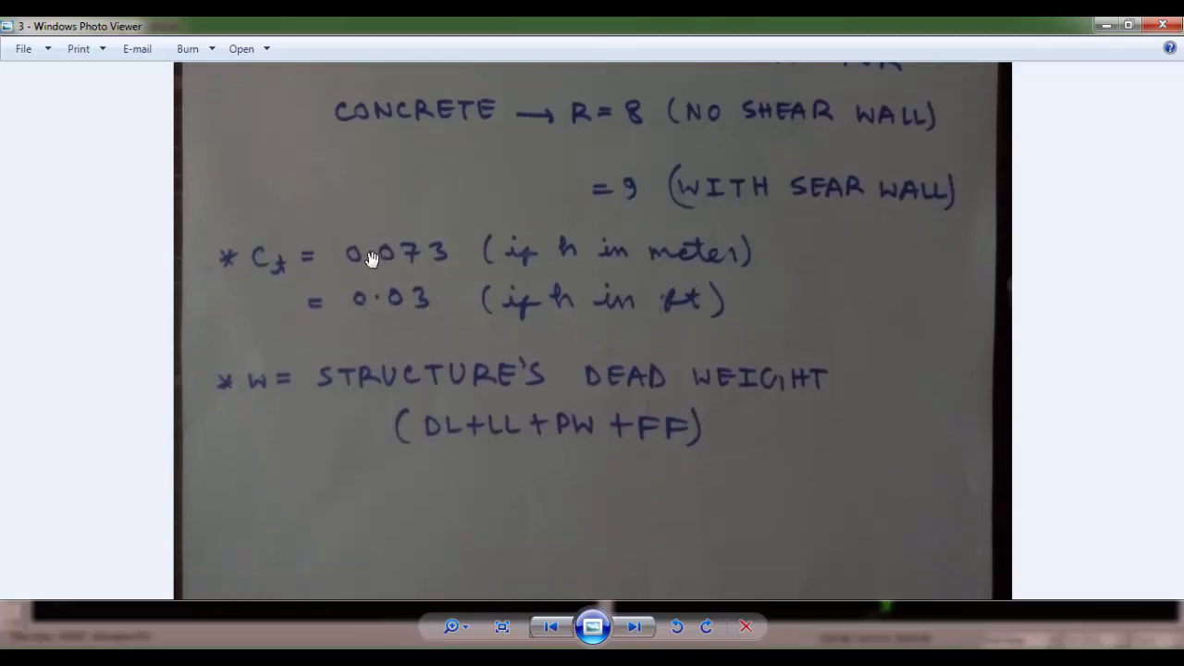
Step: Return from the base shear notes to ETABS and set EQX to Method A with Ct 0.03, Rw 8 and per-code zone factor 0.15
scroll(410, 336, "down", 1)
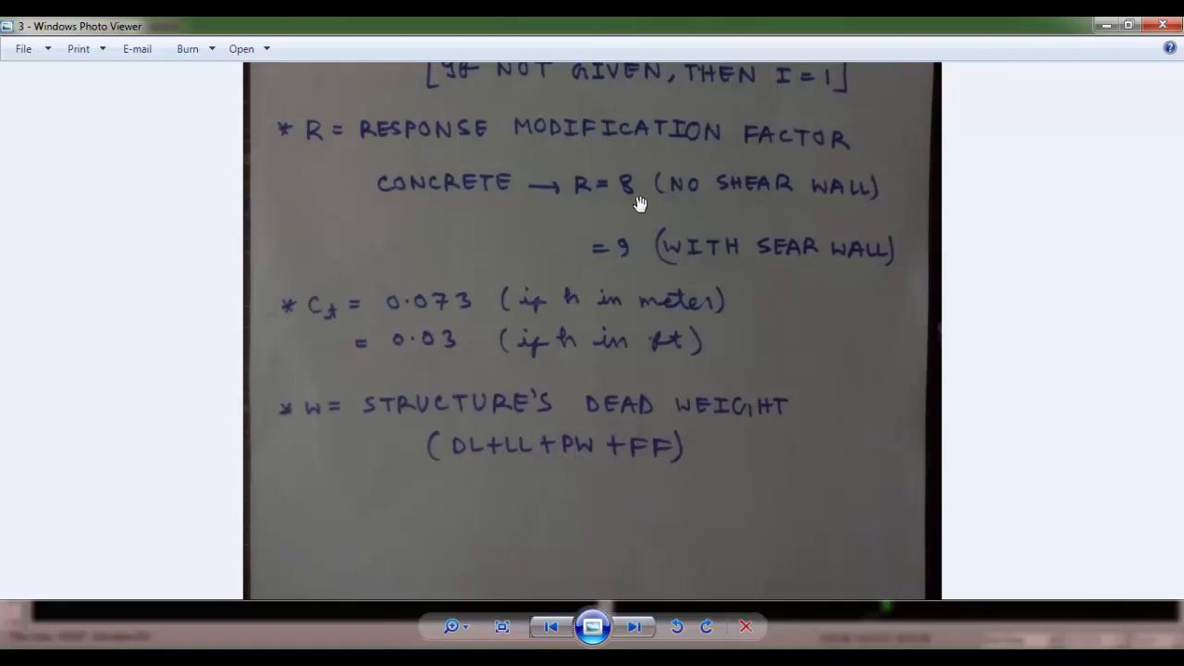
scroll(638, 203, "down", 3)
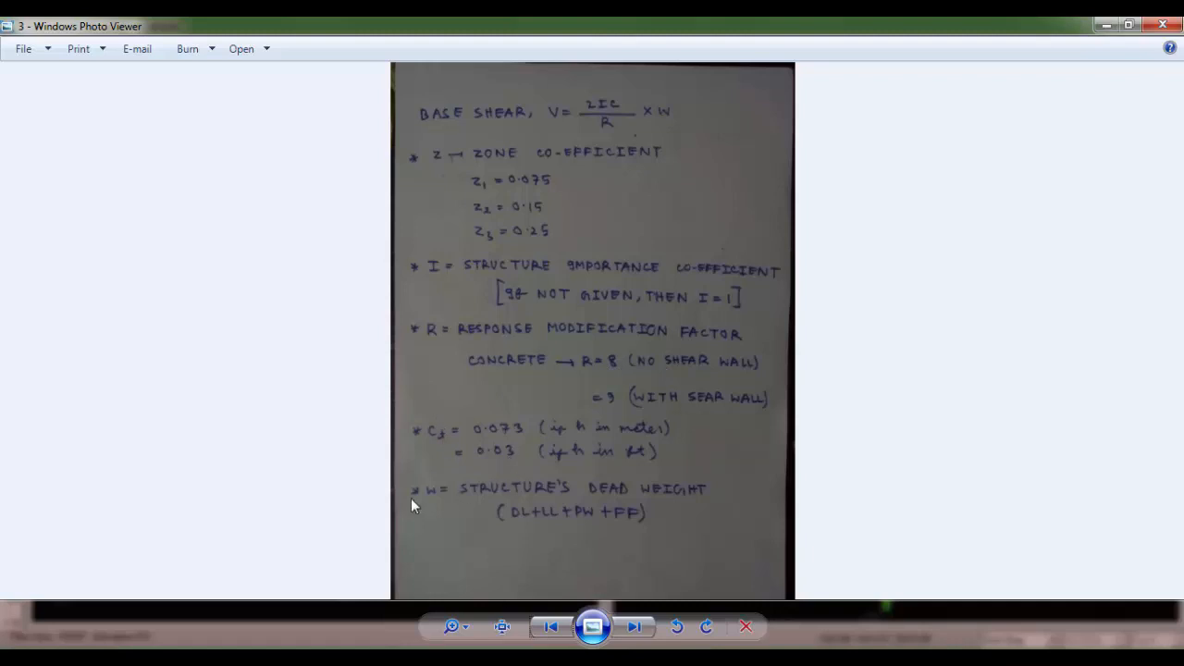
left_click(320, 661)
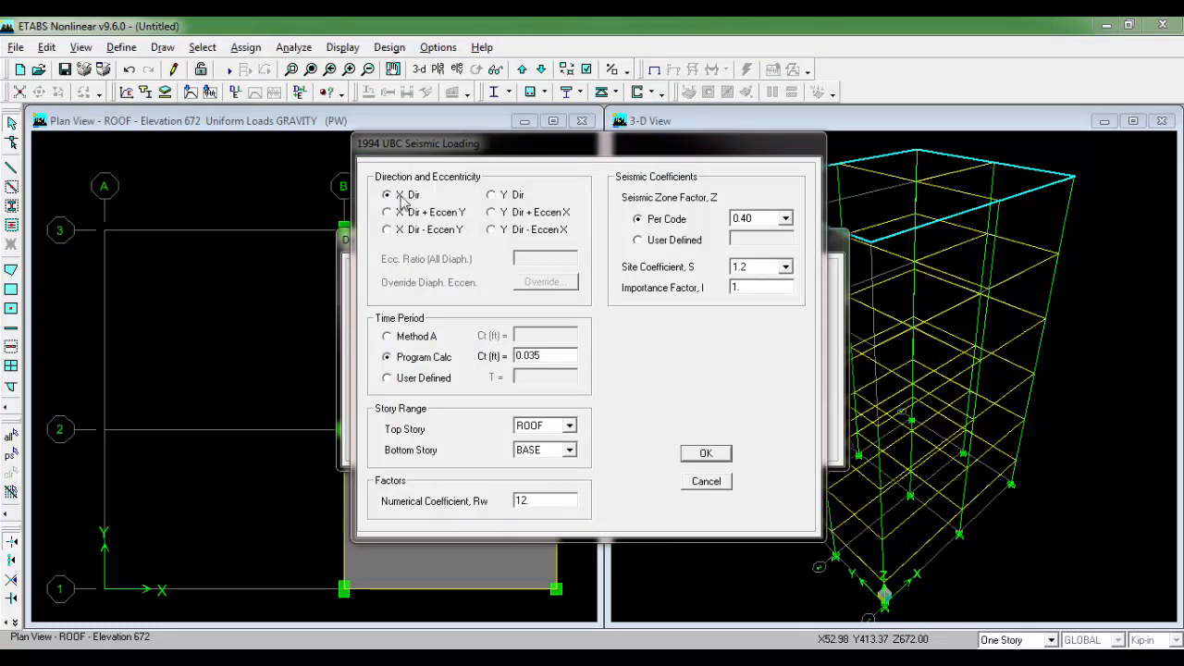
left_click(407, 337)
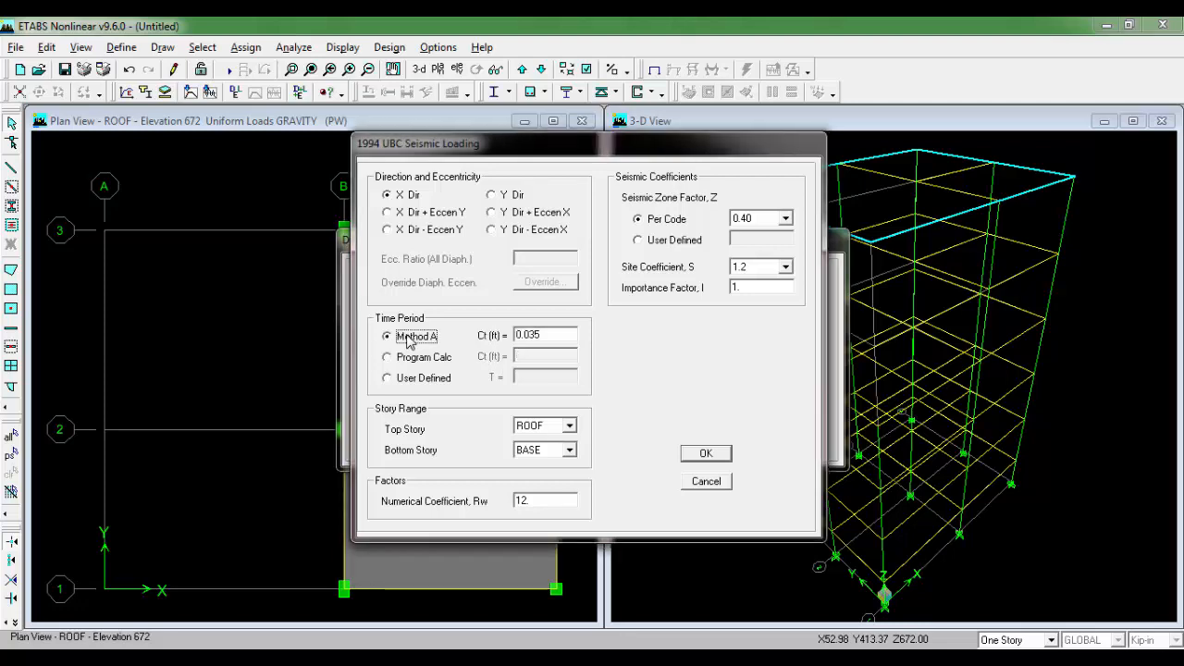
left_click(553, 333)
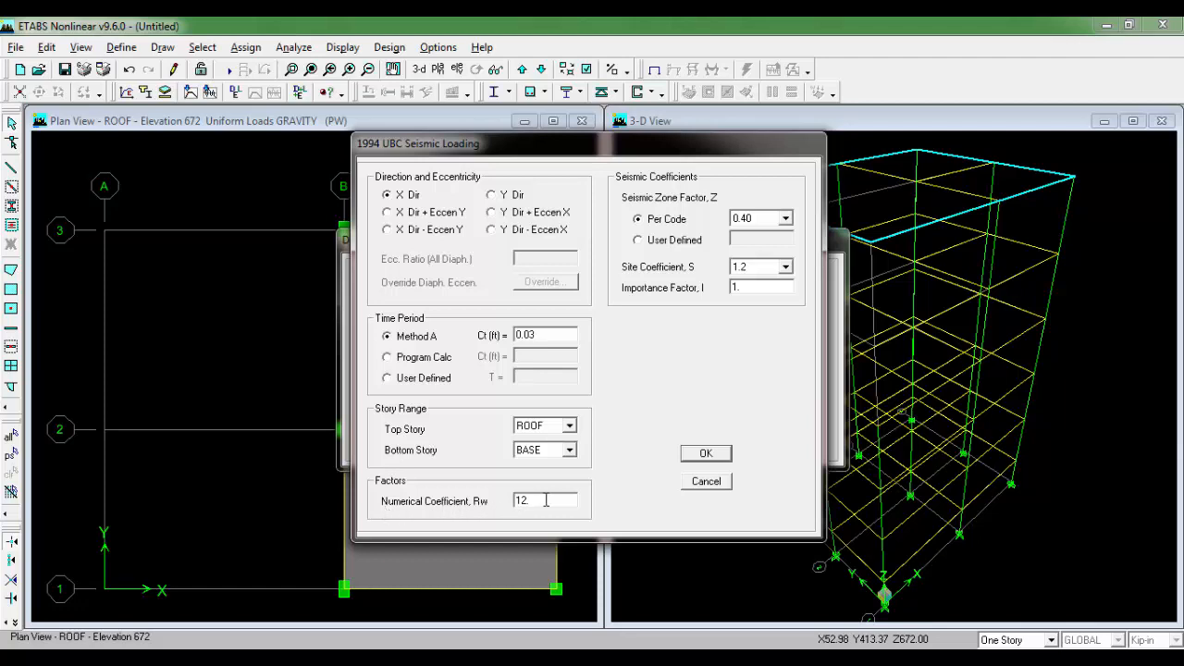
type("8")
left_click(786, 218)
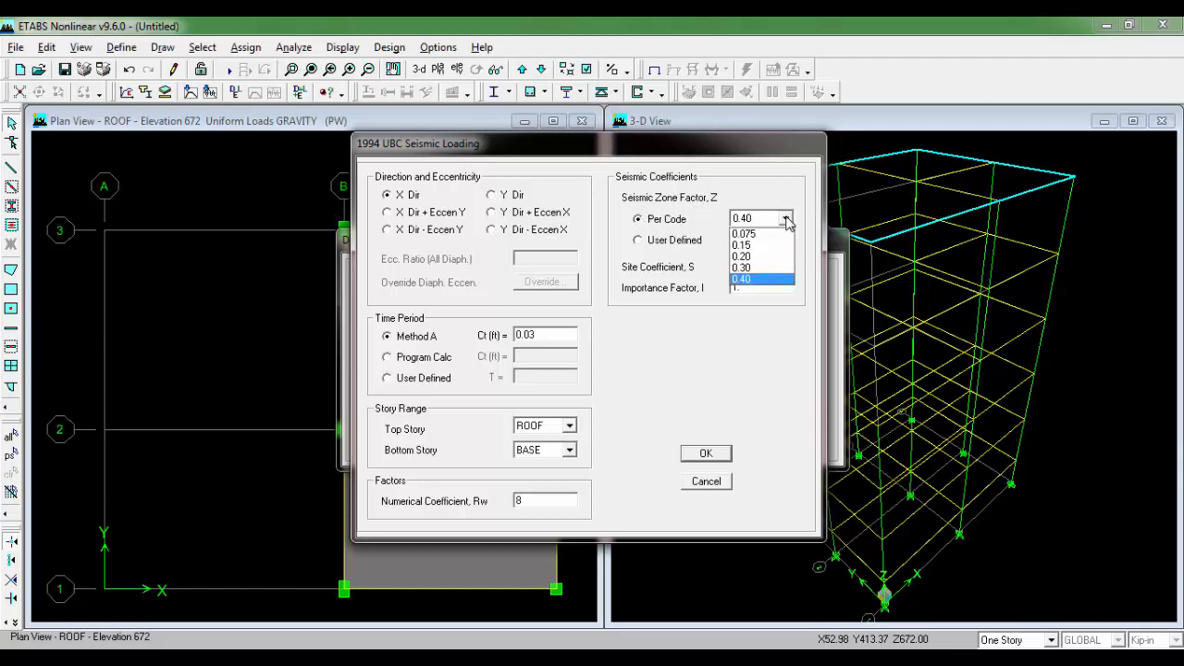
left_click(744, 245)
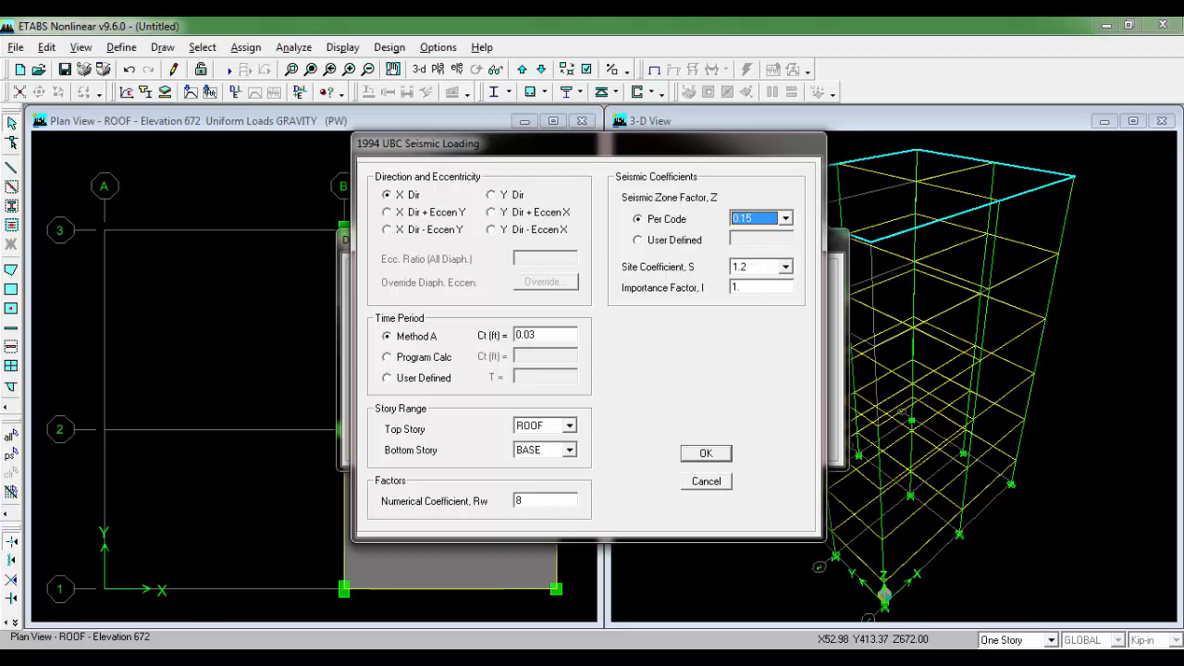
Step: Switch to the hand calculation image, examine the recommended site coefficient S, and return to ETABS
key("alt+Tab")
scroll(672, 427, "up", 3)
scroll(703, 423, "down", 2)
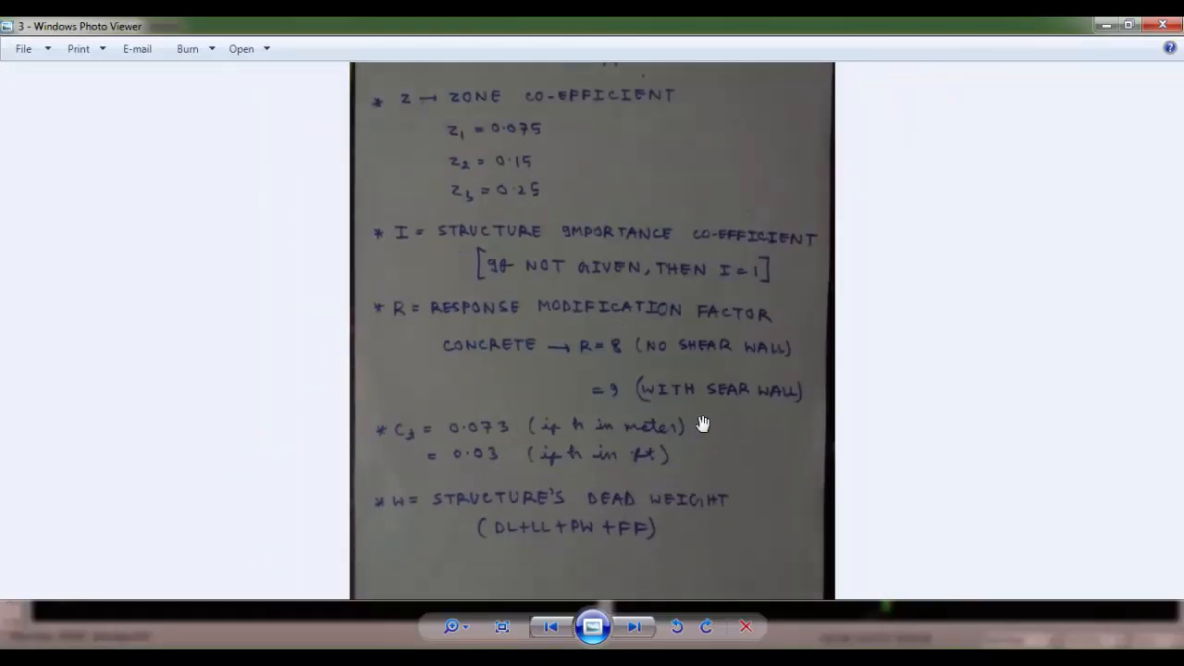
scroll(703, 423, "down", 1)
key("Right")
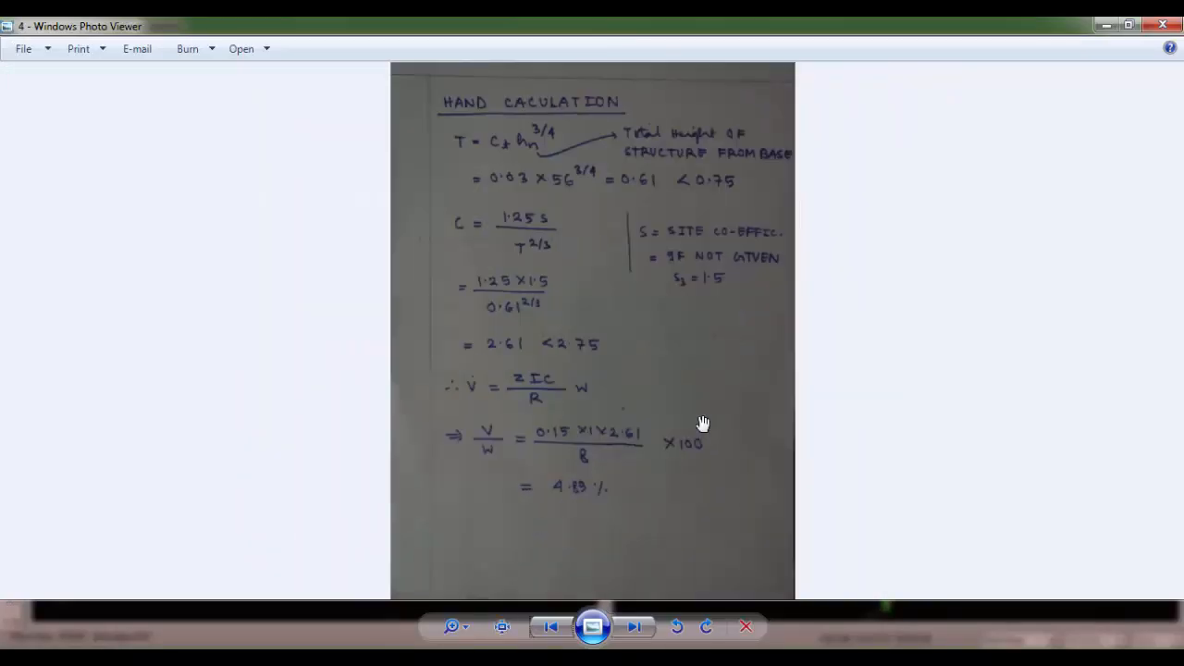
scroll(783, 232, "up", 5)
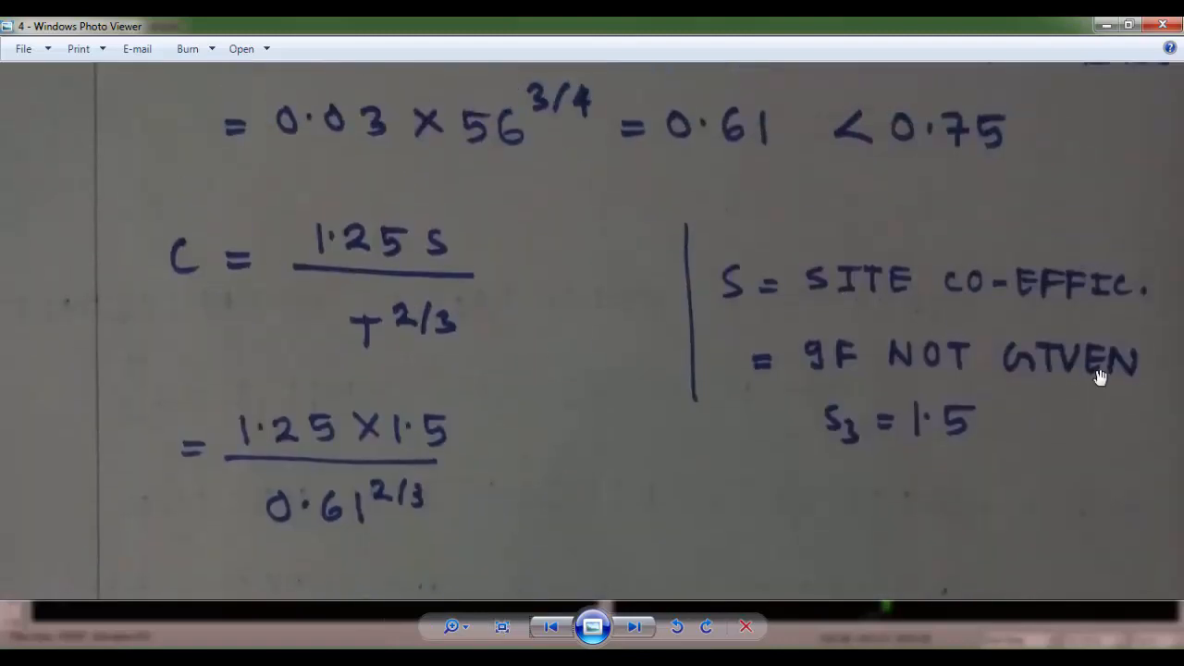
scroll(1156, 384, "down", 1)
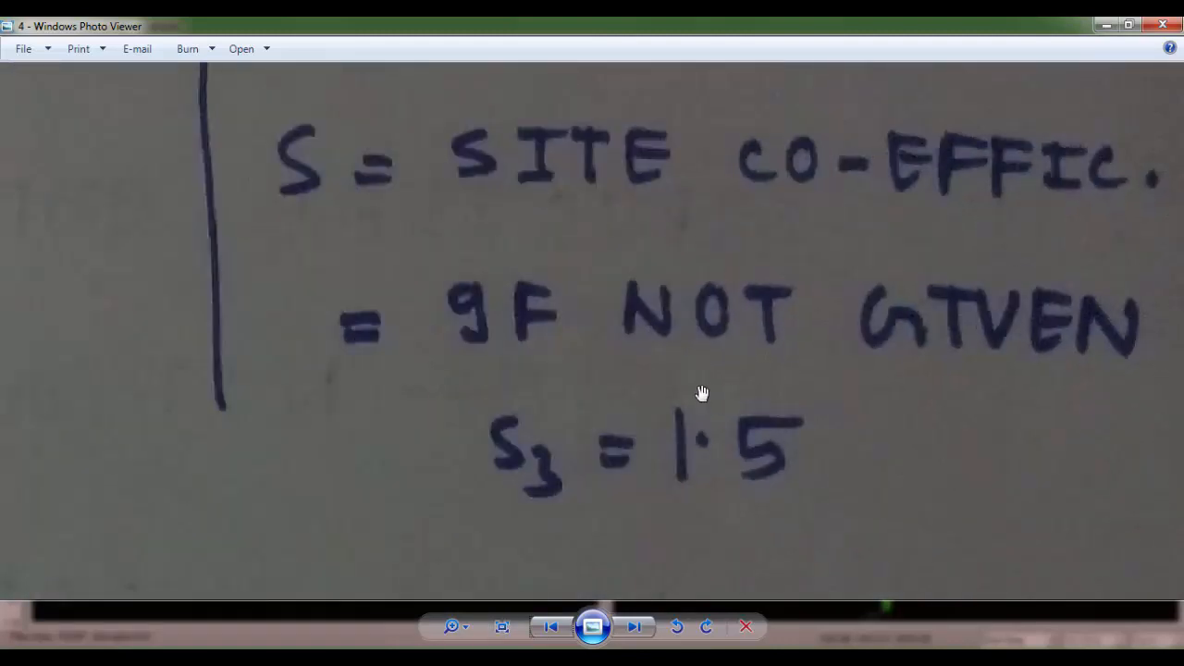
left_click(550, 626)
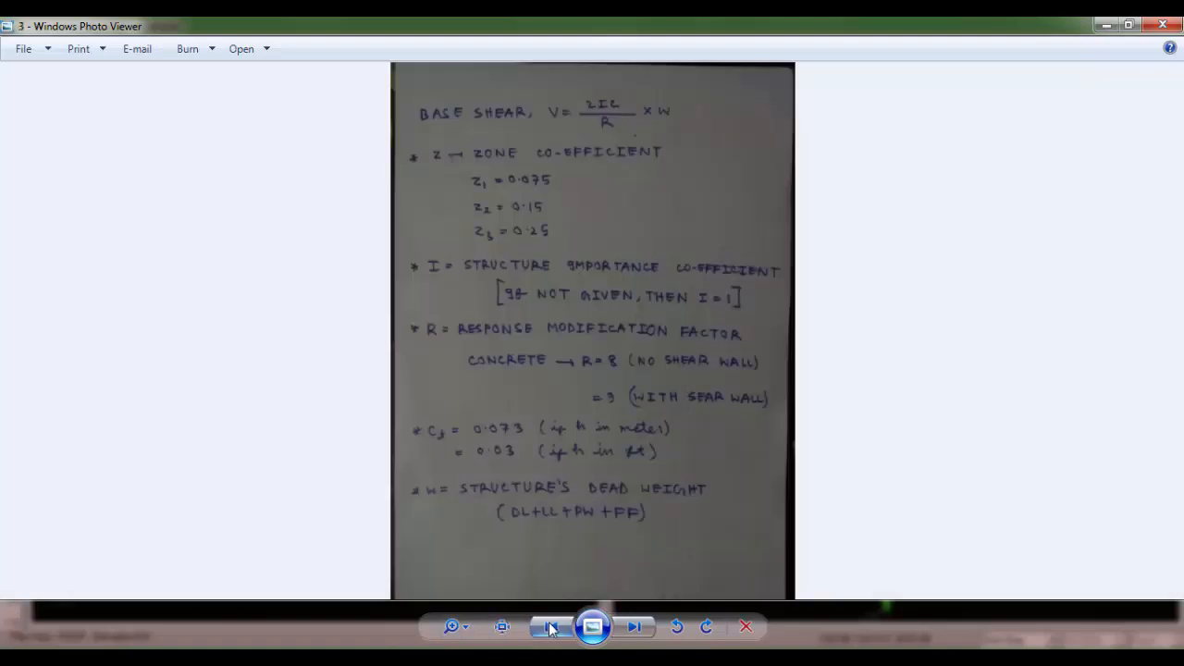
left_click(551, 626)
key("Right")
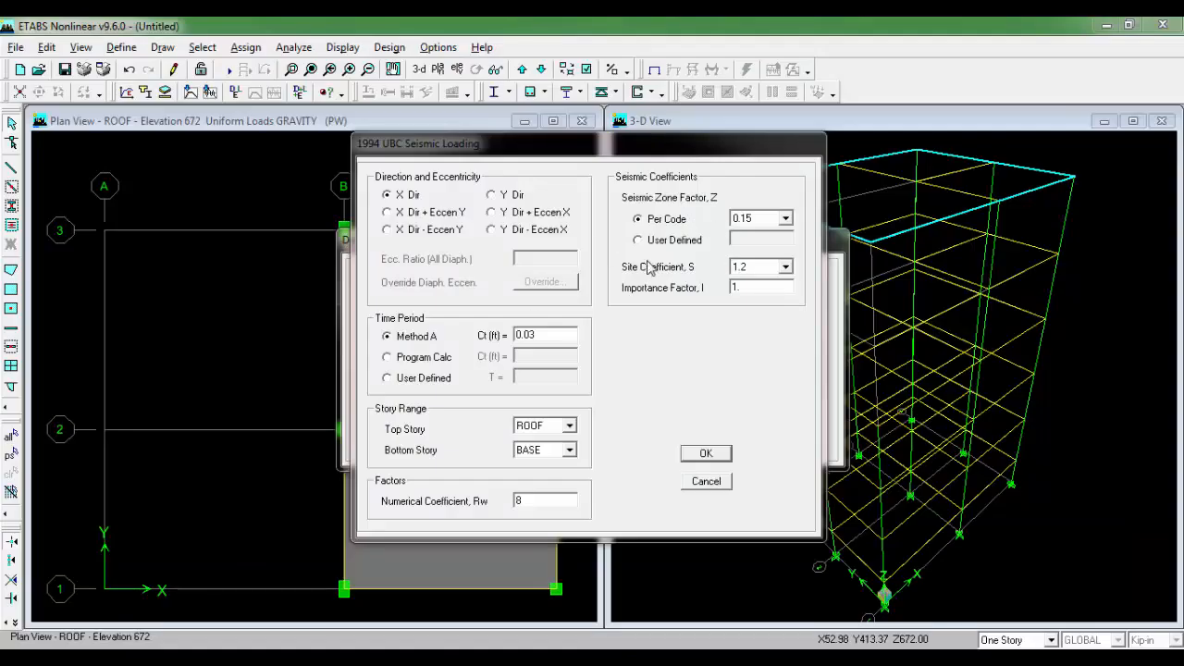
Step: Set the site coefficient S of the EQX load case to 1.5 and accept its seismic loading settings
left_click(769, 268)
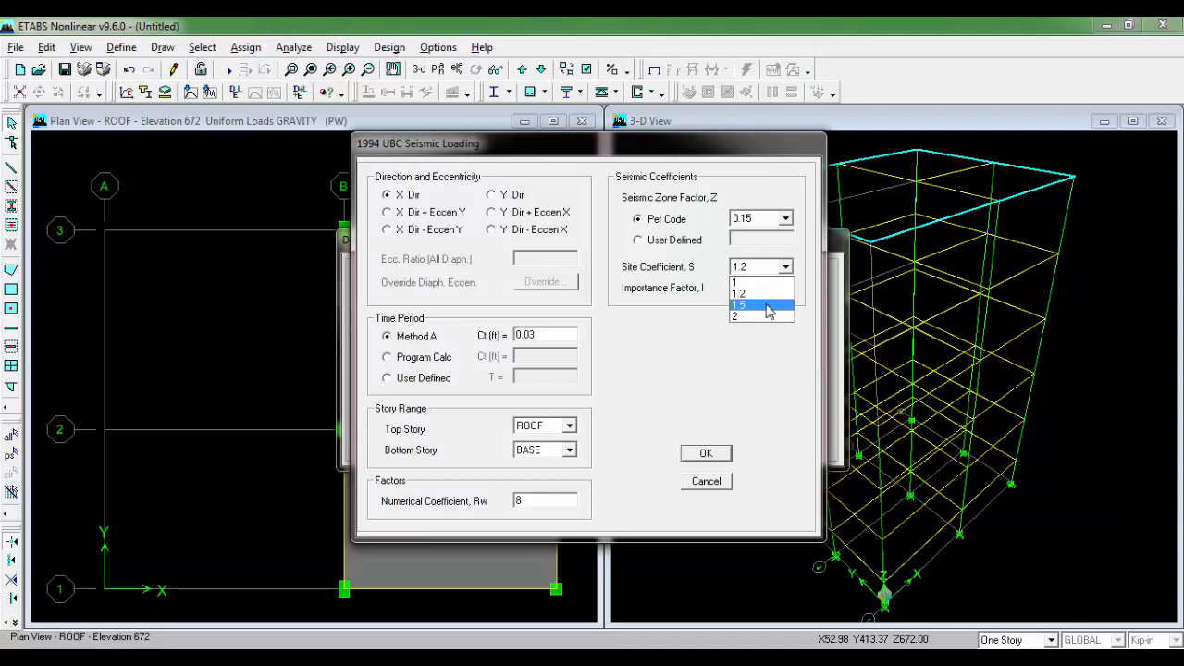
left_click(768, 305)
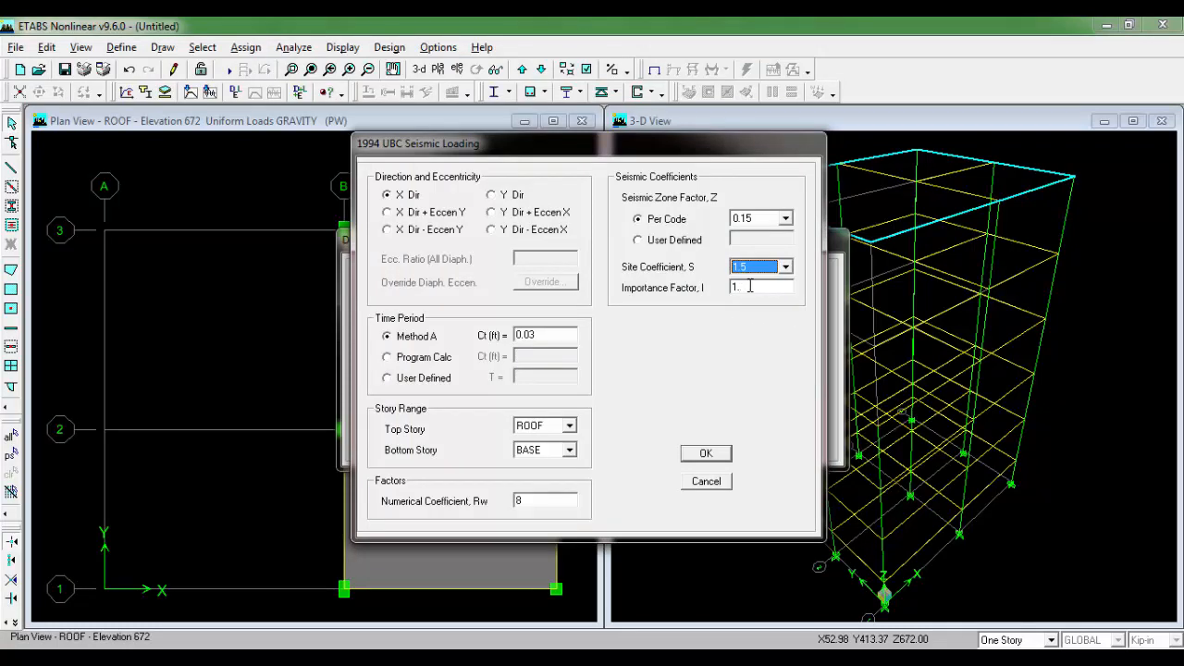
left_click(710, 454)
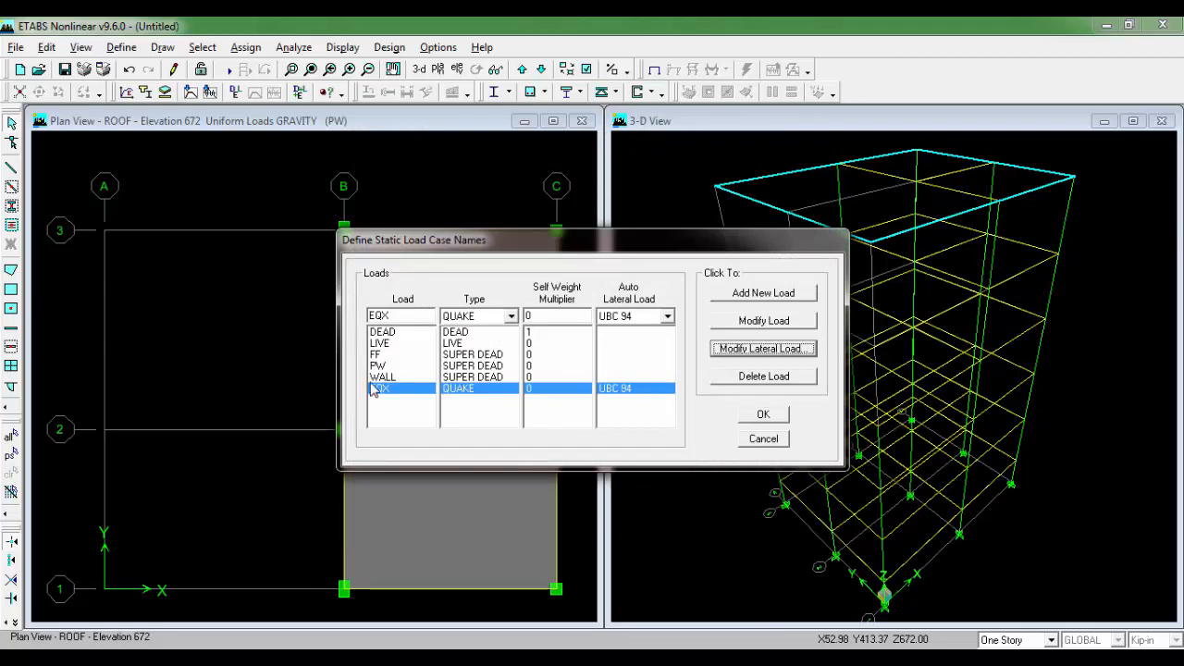
Step: Add a QUAKE static load case named EQY with UBC 94 lateral load and set its direction to Y Dir
double_click(403, 317)
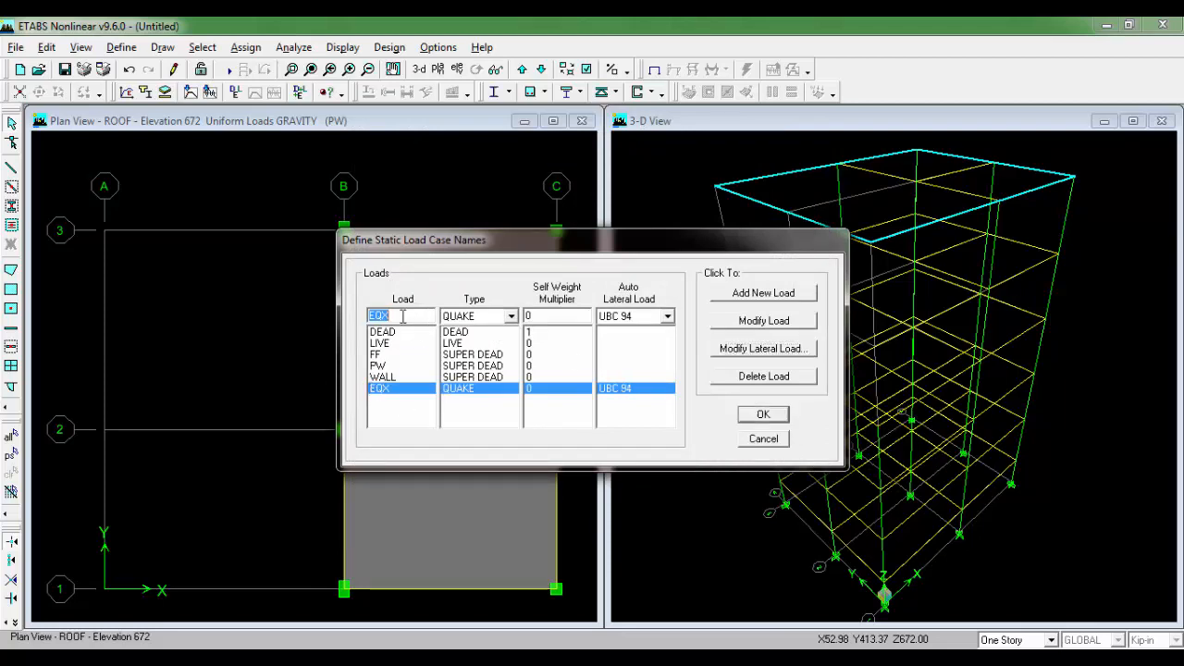
type("E")
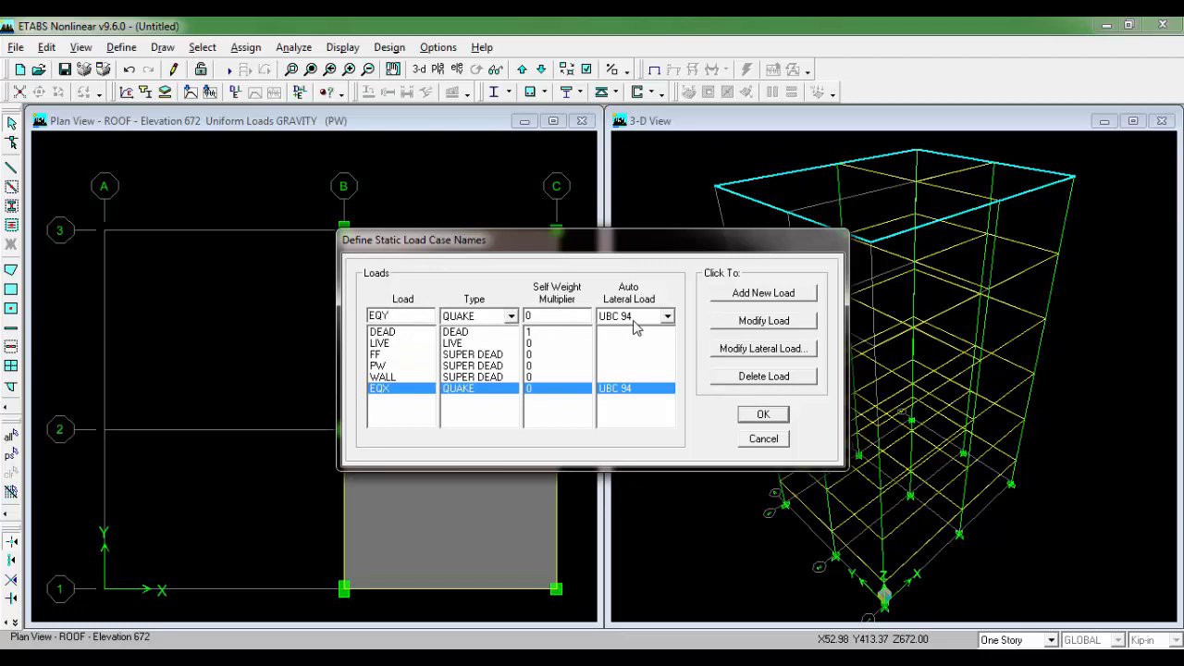
left_click(745, 300)
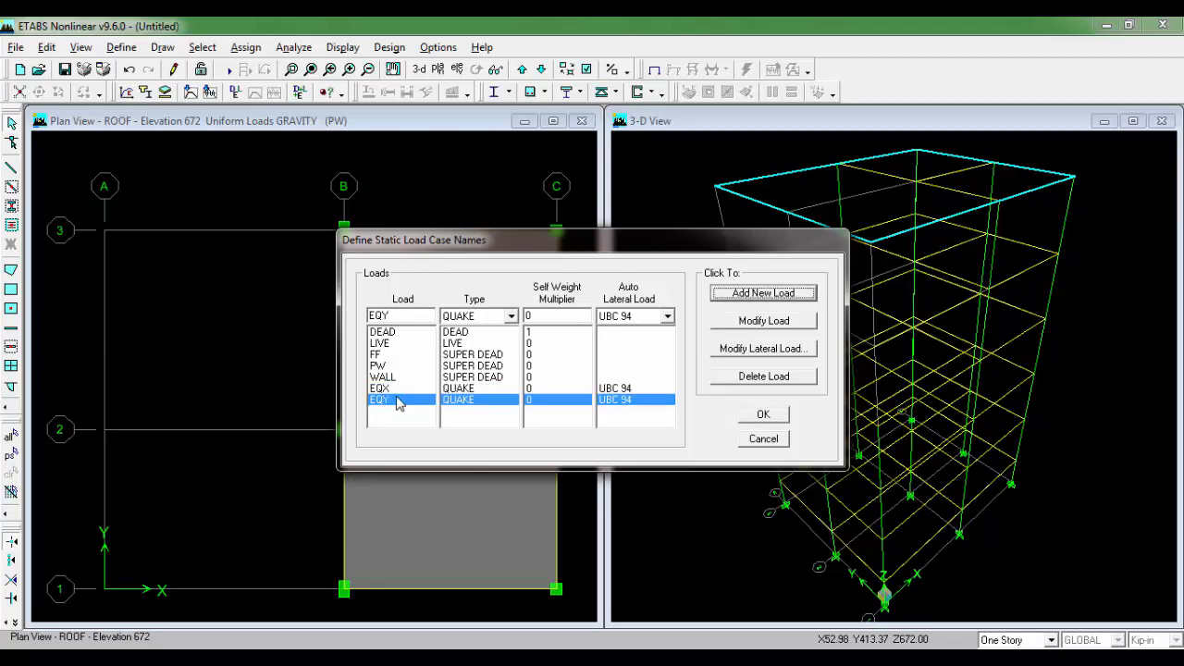
left_click(750, 349)
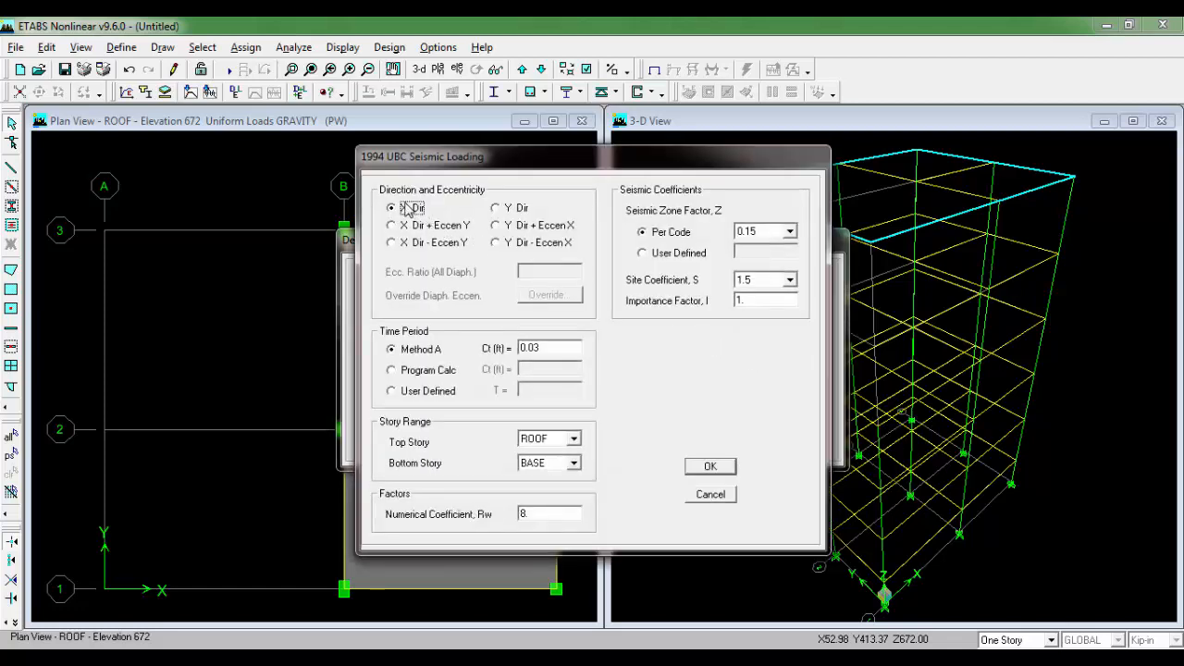
left_click(496, 208)
left_click(710, 465)
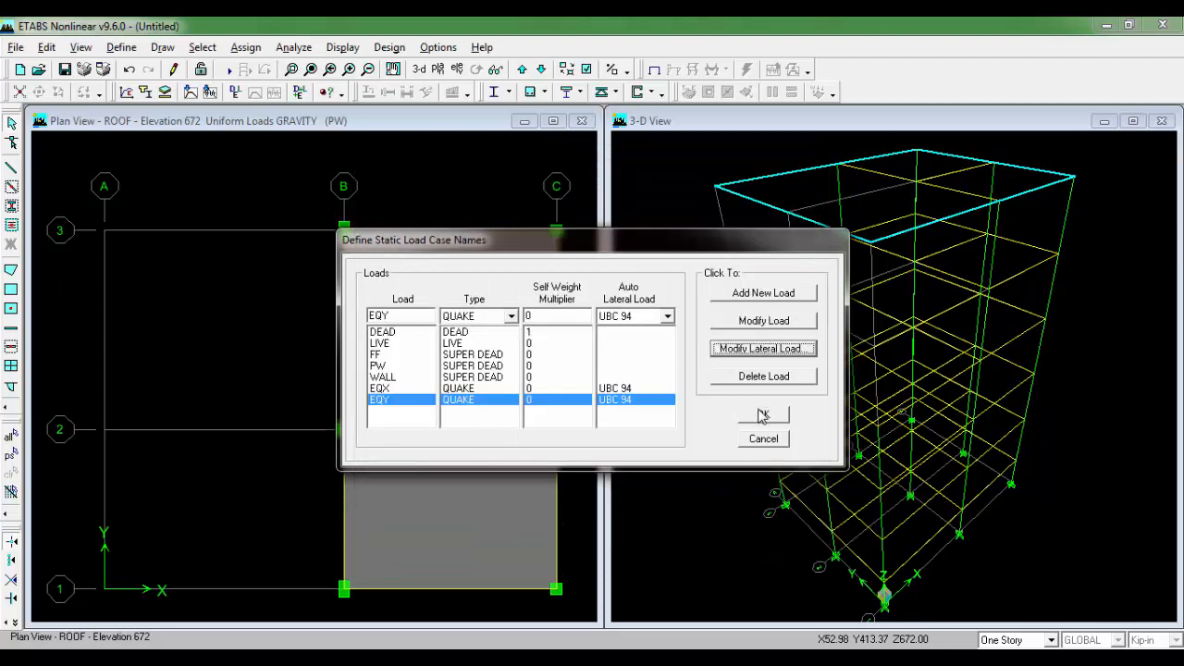
left_click(758, 416)
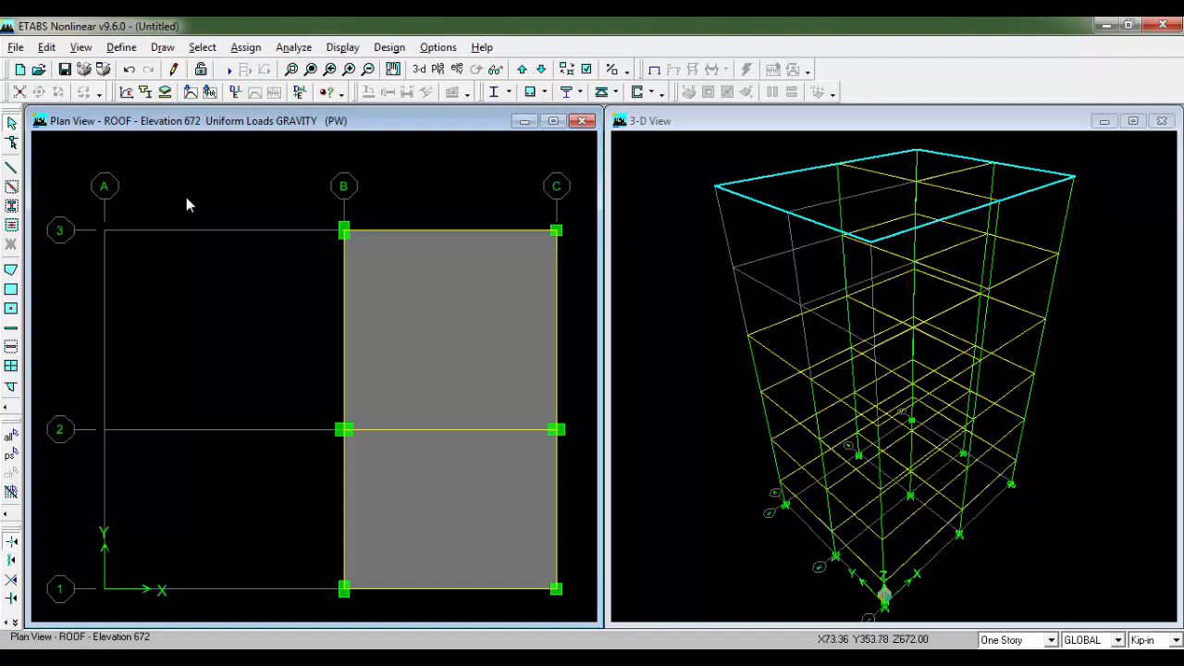
Step: Set the special seismic load effects to not include special seismic design data
left_click(131, 52)
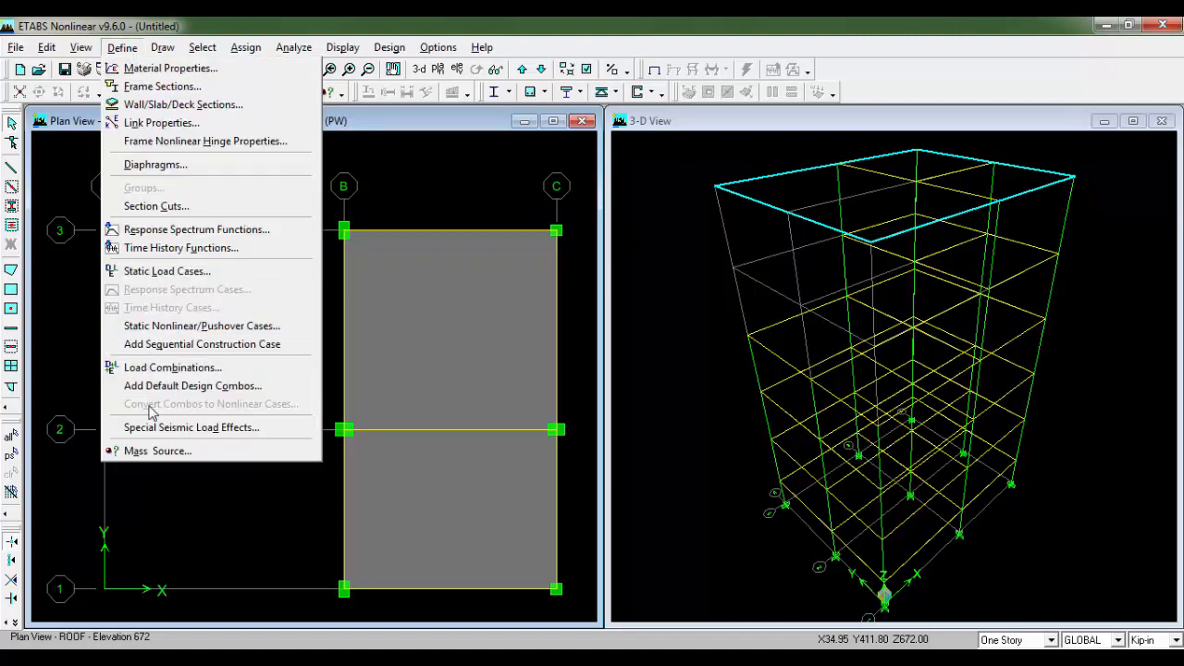
left_click(261, 431)
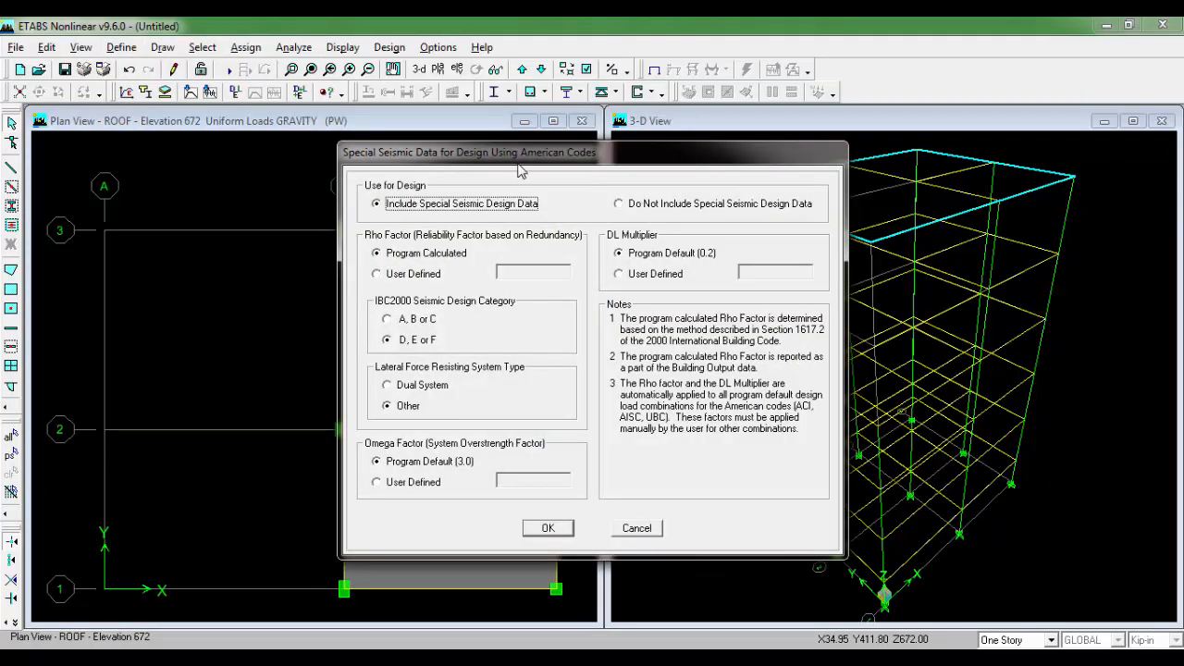
left_click_drag(521, 158, 505, 144)
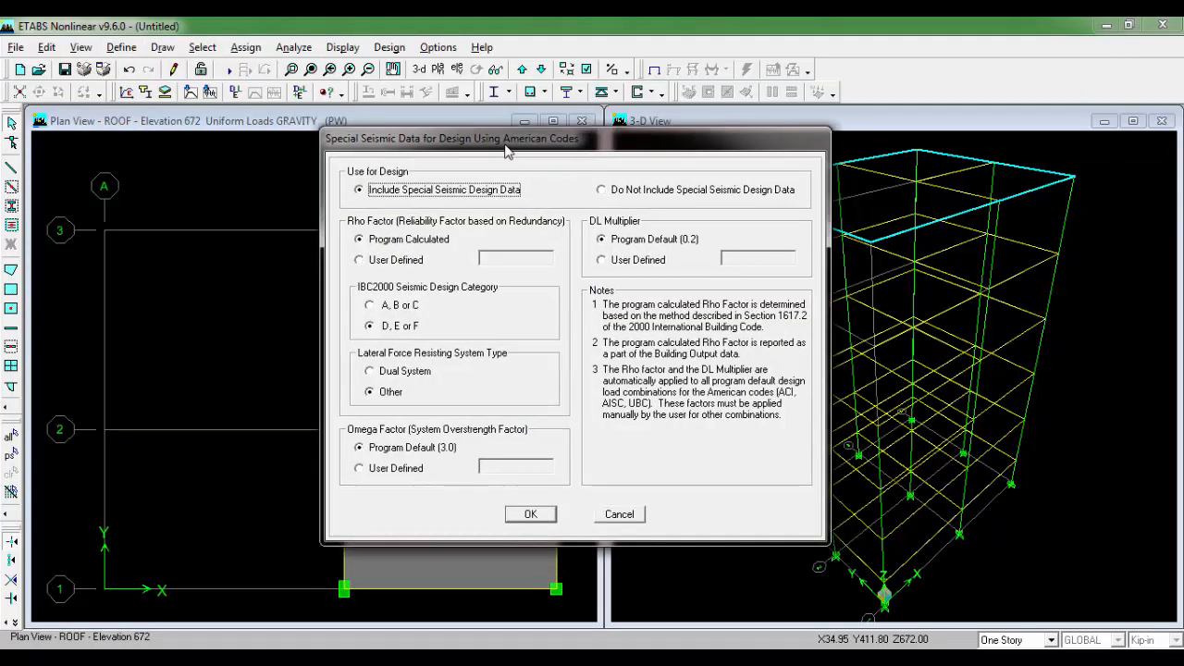
left_click(673, 198)
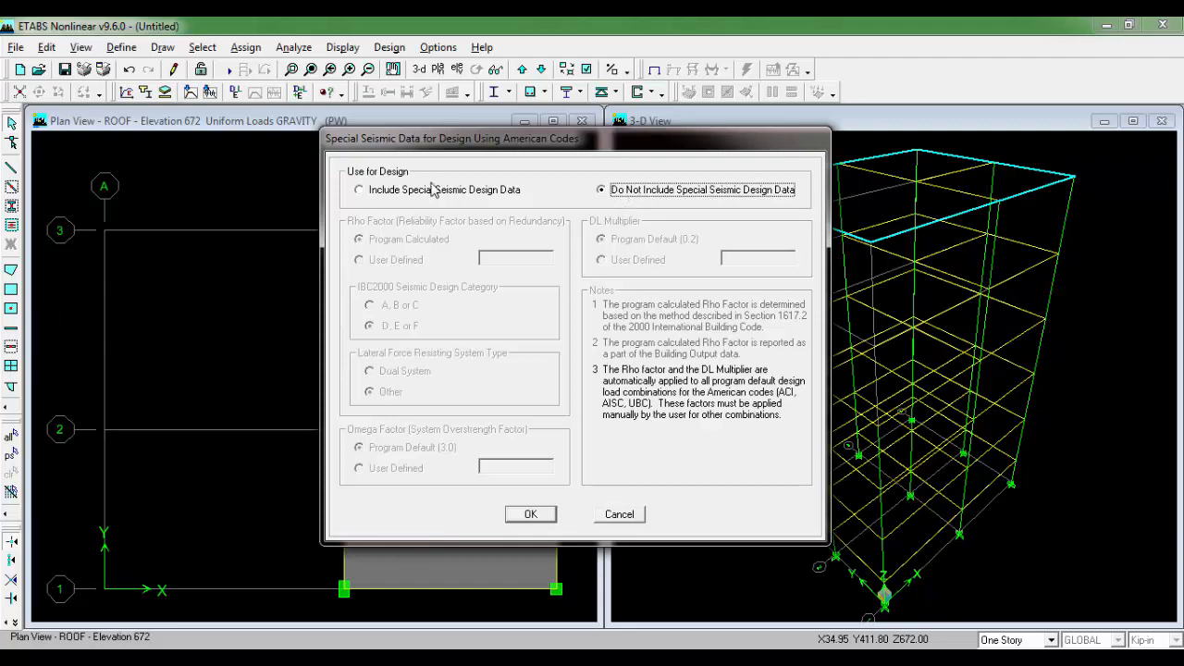
left_click(528, 516)
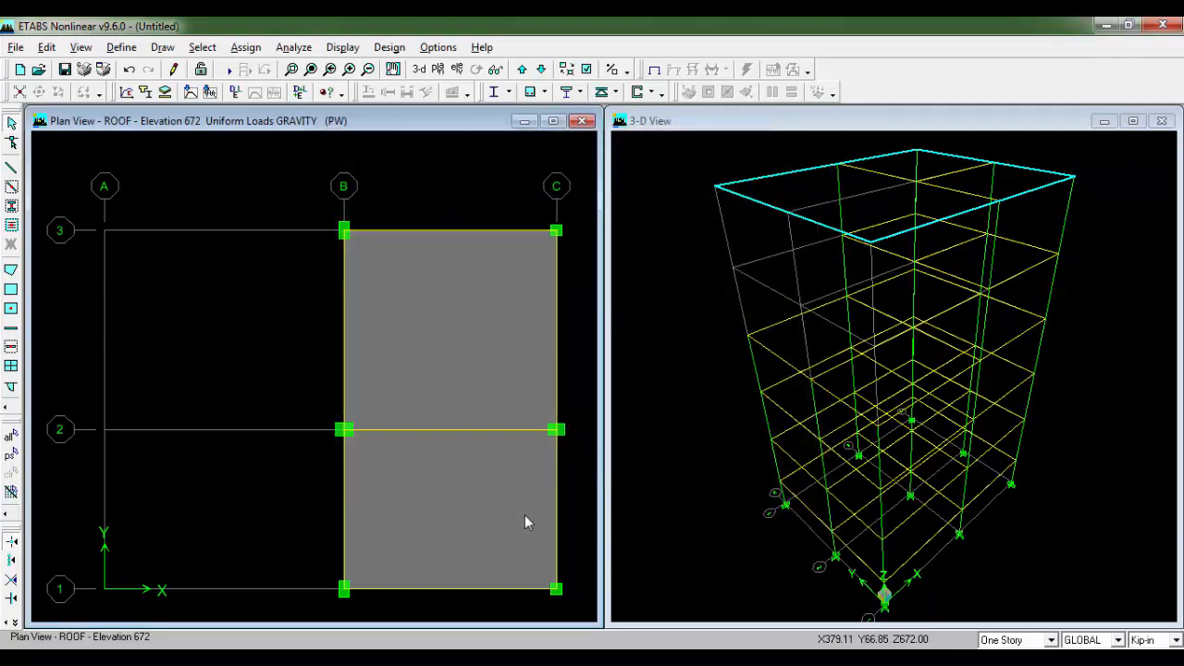
Step: Define the mass source from loads and add the DEAD load with a multiplier of 1
left_click(121, 47)
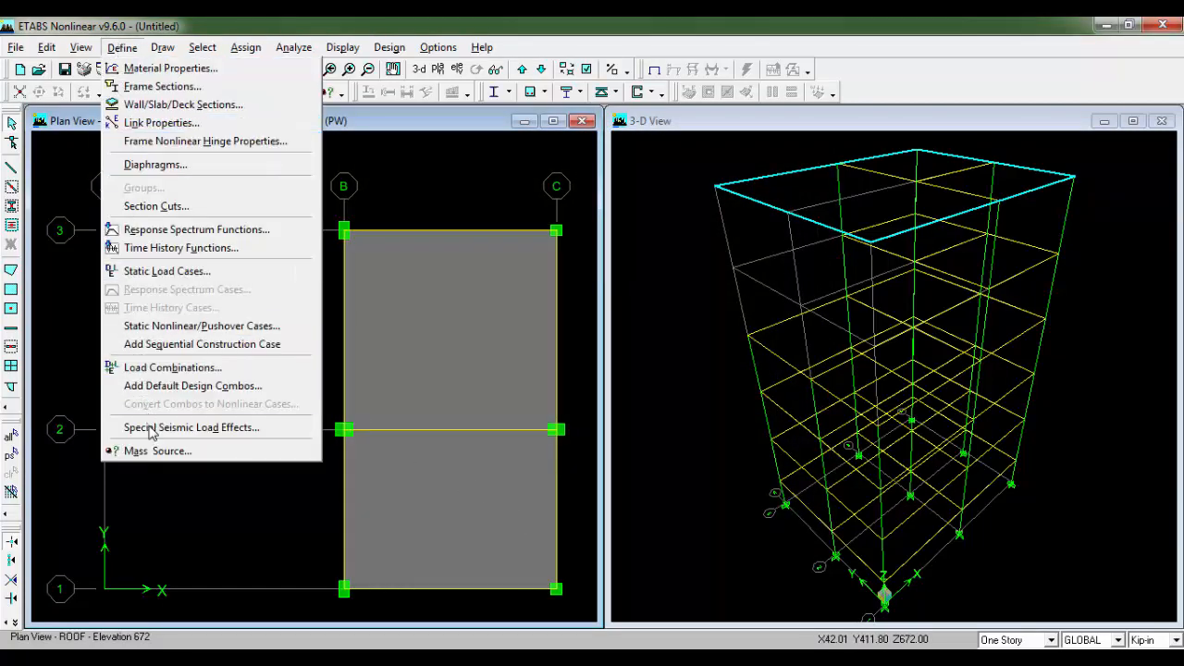
left_click(172, 451)
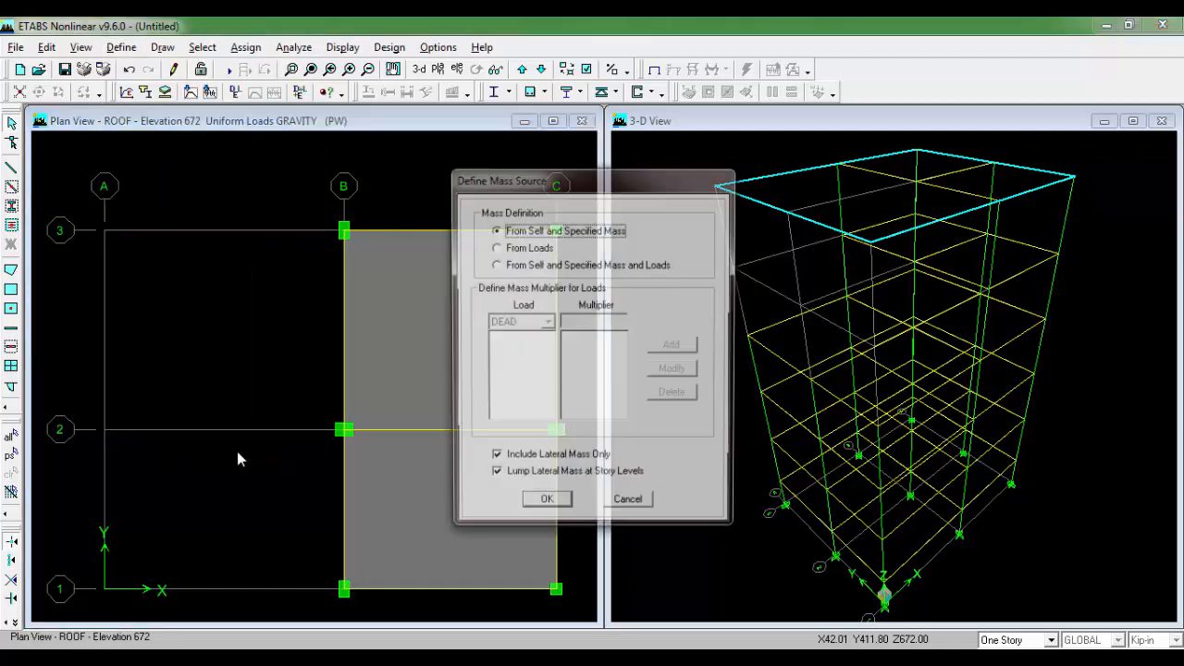
left_click(525, 249)
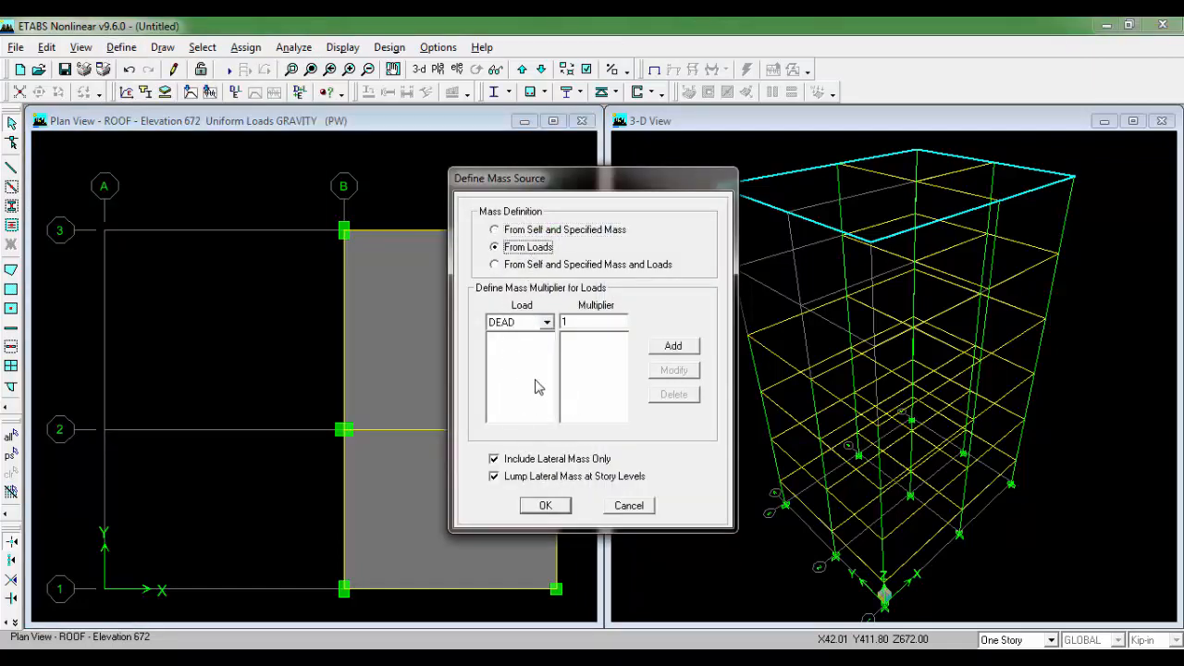
left_click(536, 321)
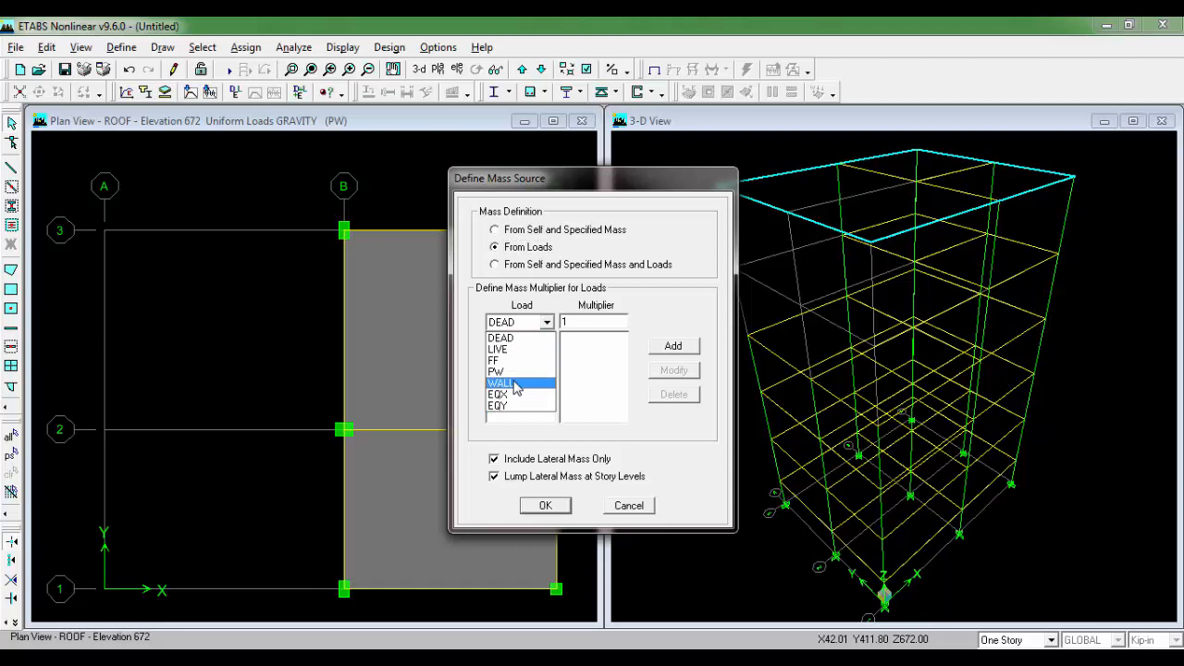
left_click(545, 336)
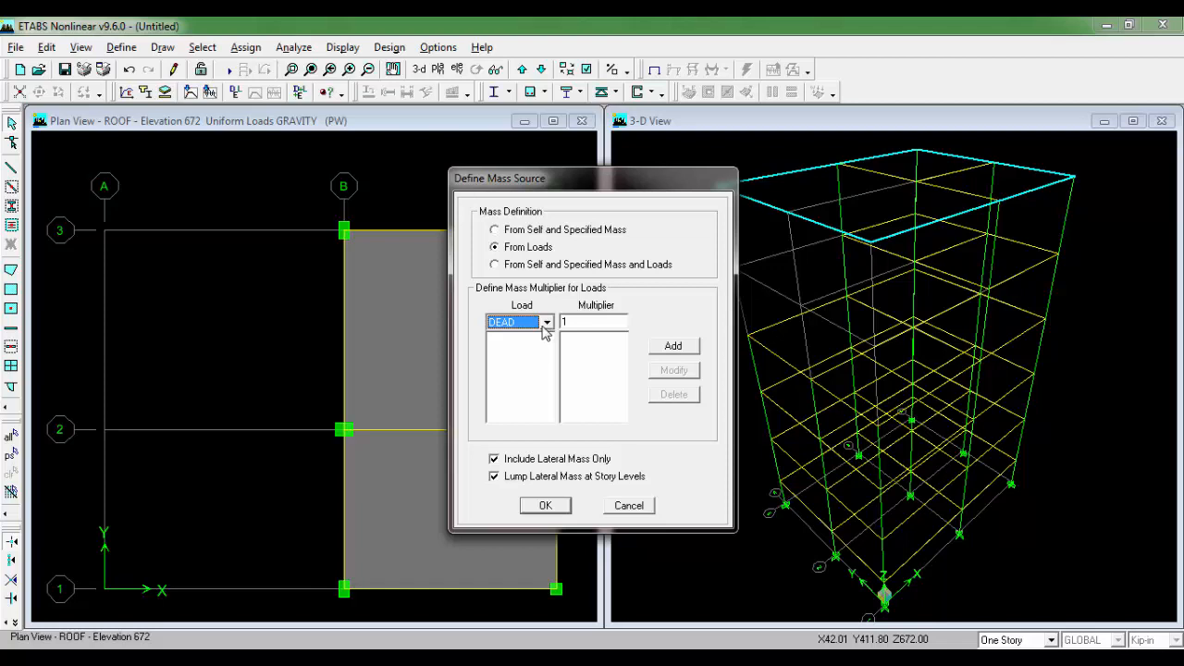
left_click(671, 347)
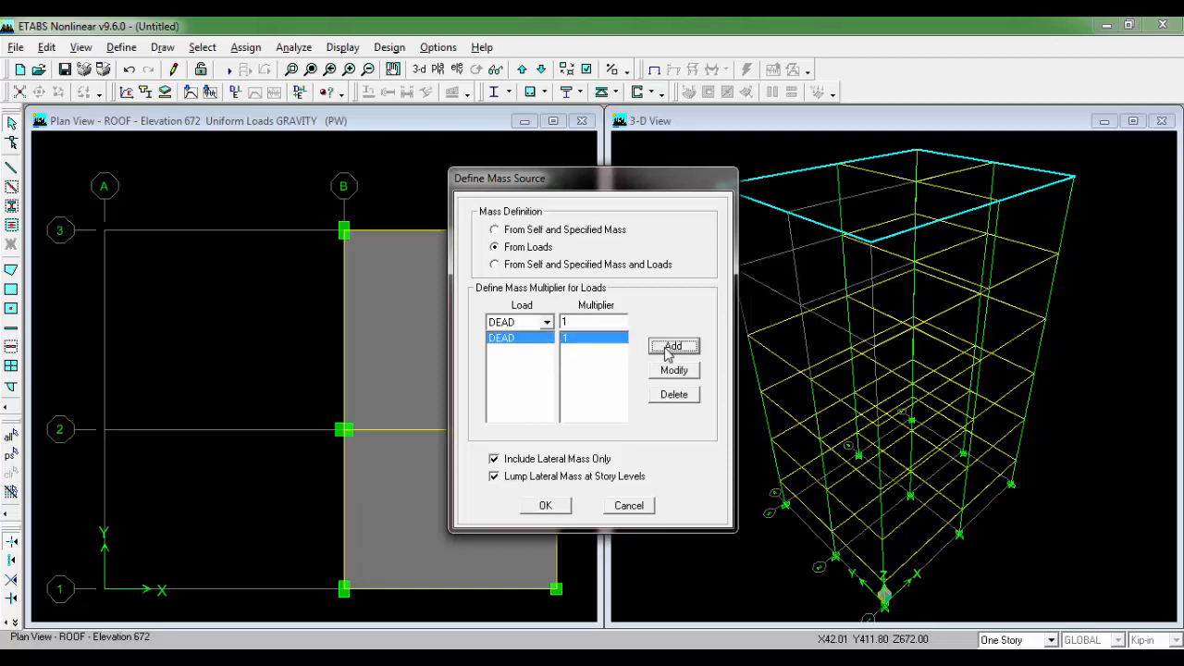
Step: Add the FF, PW and WALL loads to the mass source with multiplier 1 and turn off Include Lateral Mass Only
left_click(546, 322)
left_click(539, 368)
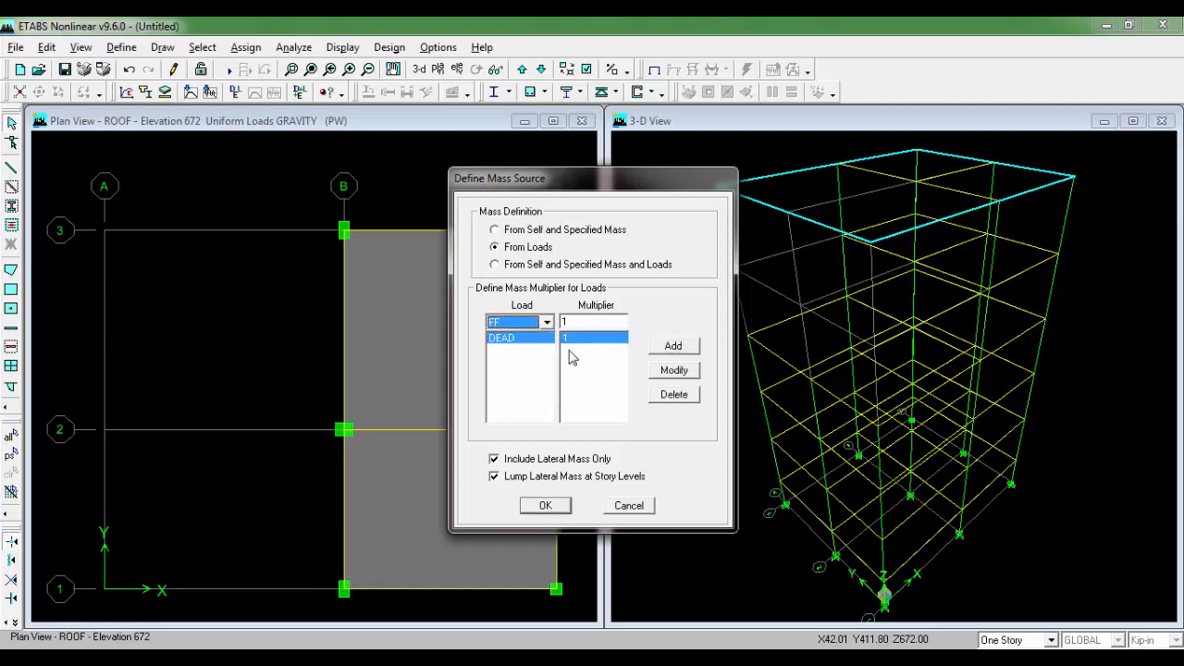
left_click(673, 347)
left_click(546, 321)
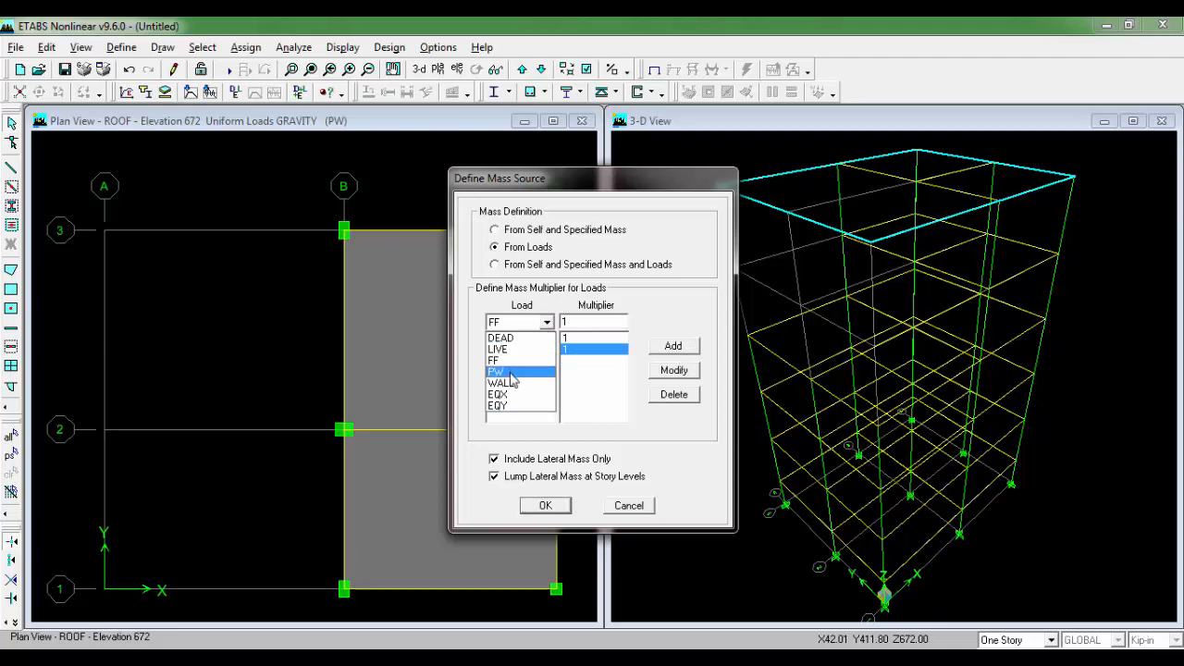
left_click(540, 378)
left_click(685, 349)
left_click(545, 322)
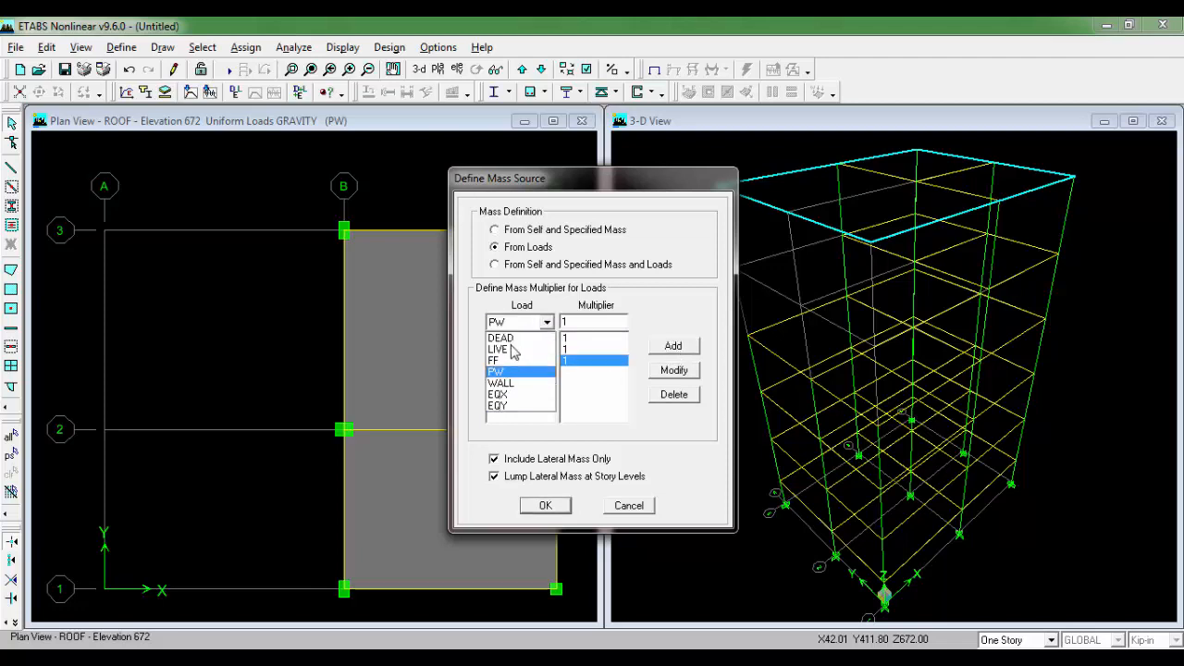
left_click(518, 402)
left_click(675, 349)
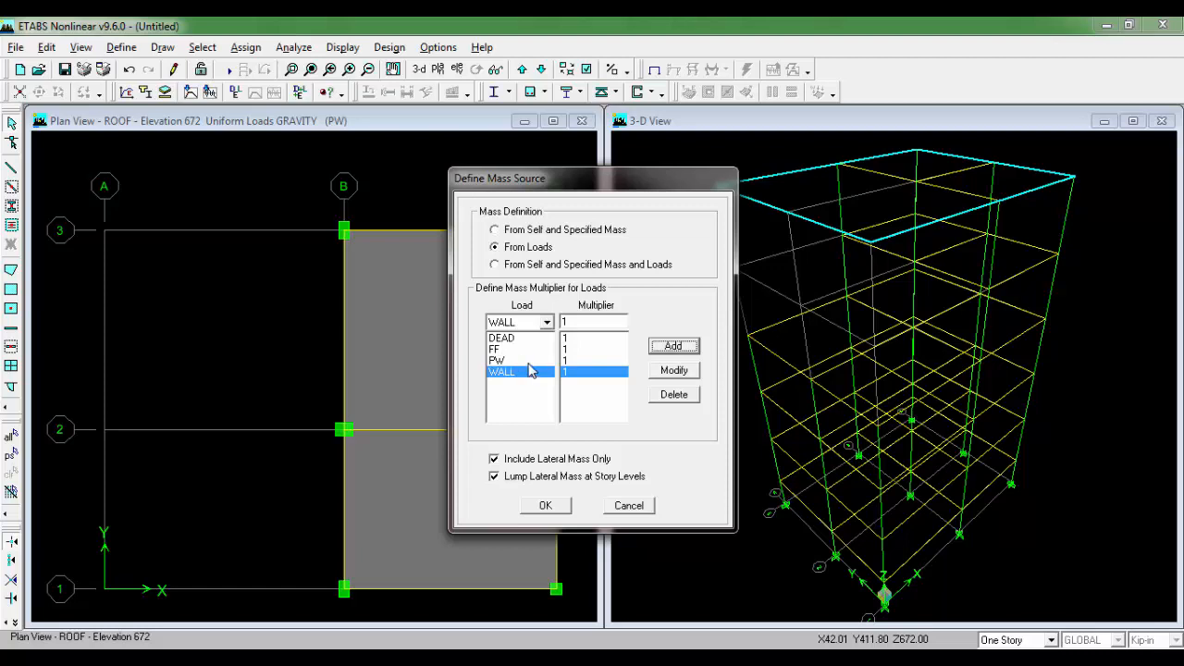
left_click(524, 461)
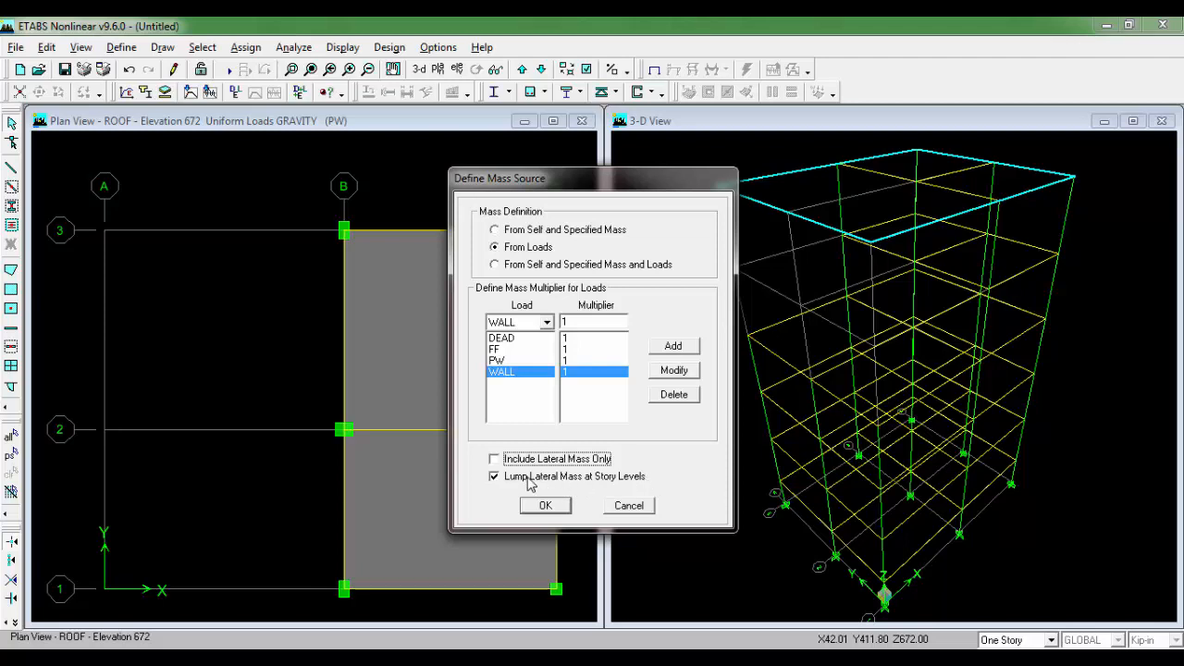
left_click(546, 505)
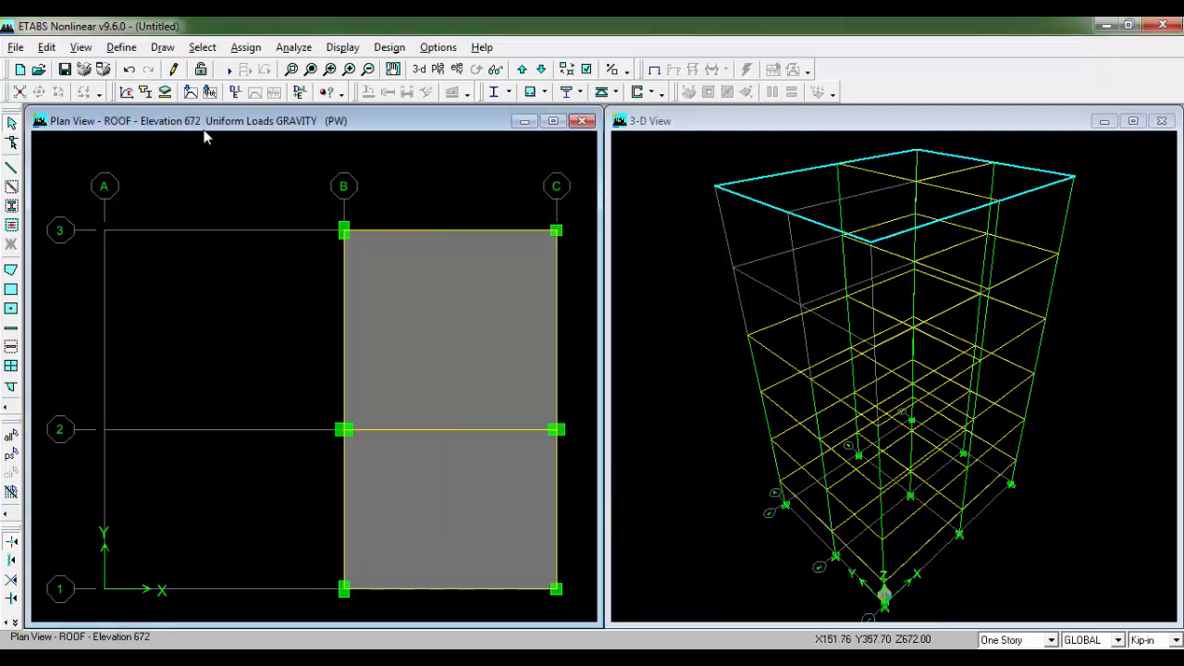
left_click(121, 47)
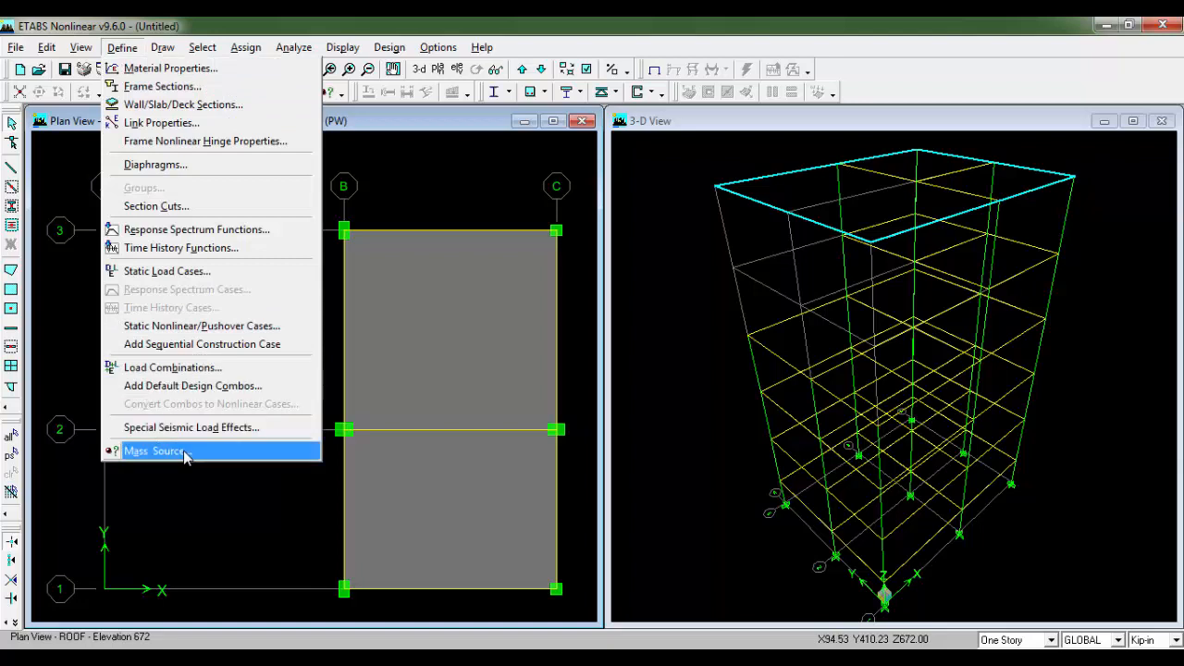
left_click(122, 20)
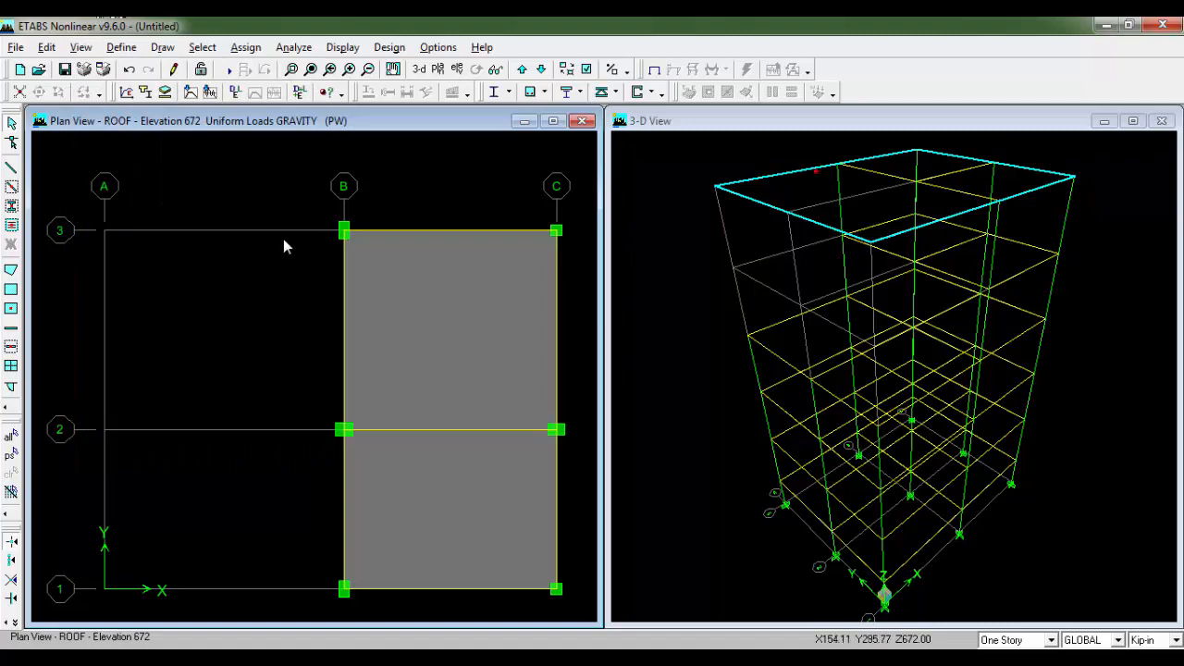
Step: Turn off Dynamic Analysis in the analysis options and accept the settings
left_click(293, 47)
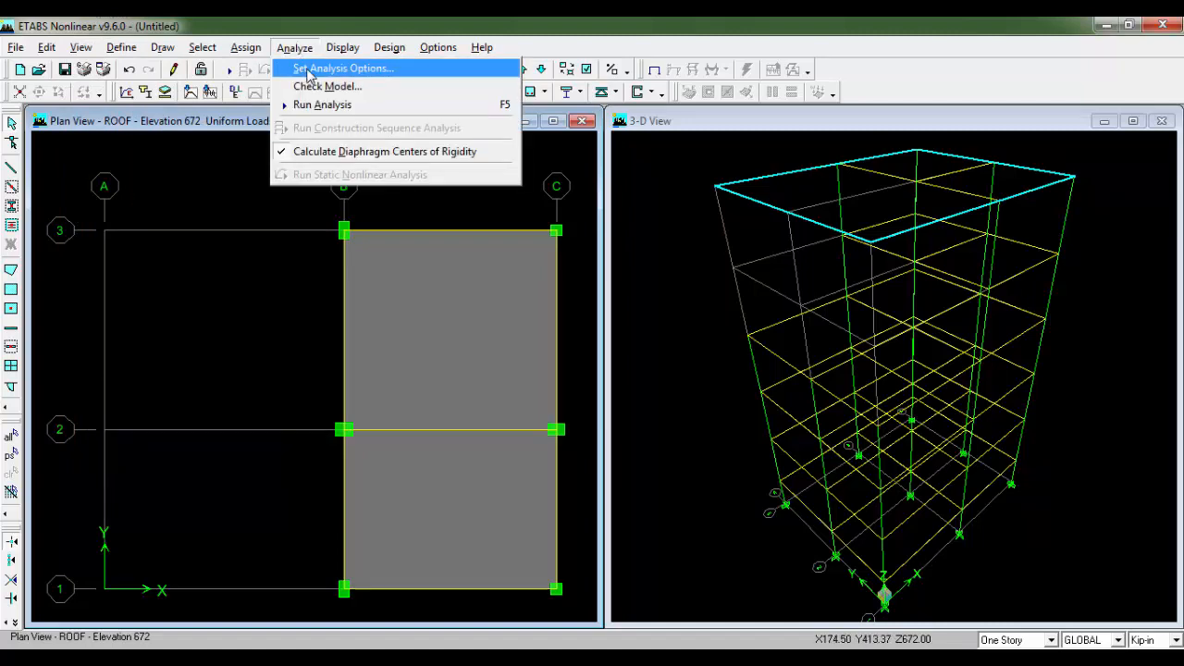
left_click(312, 68)
left_click(482, 379)
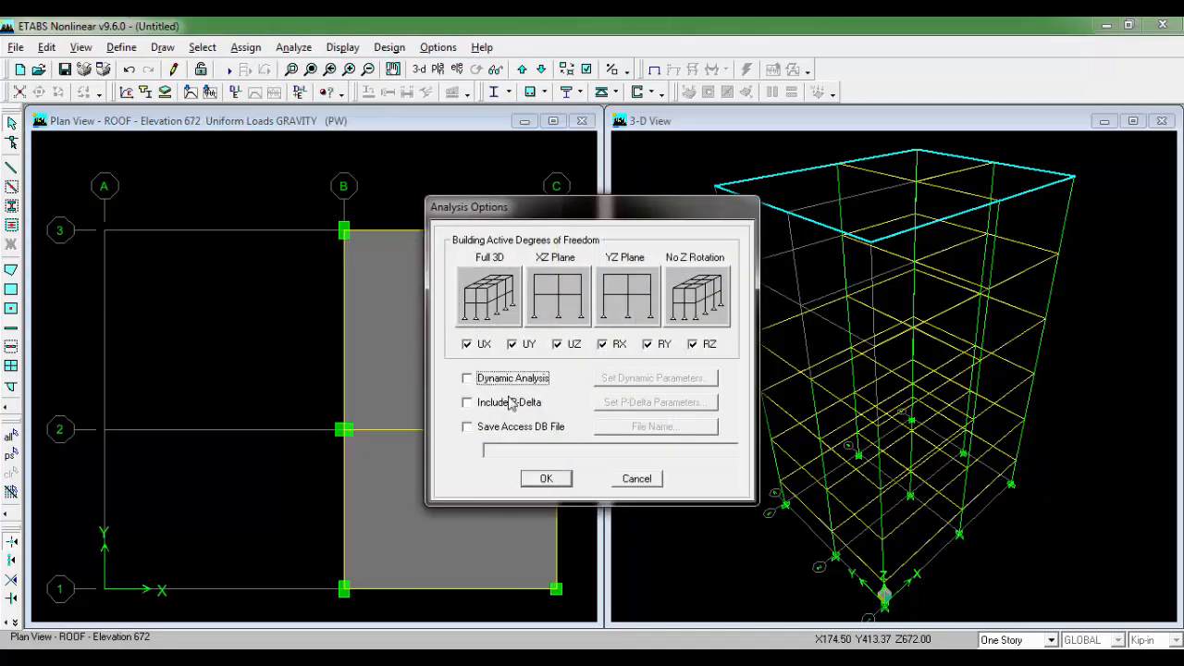
left_click(545, 479)
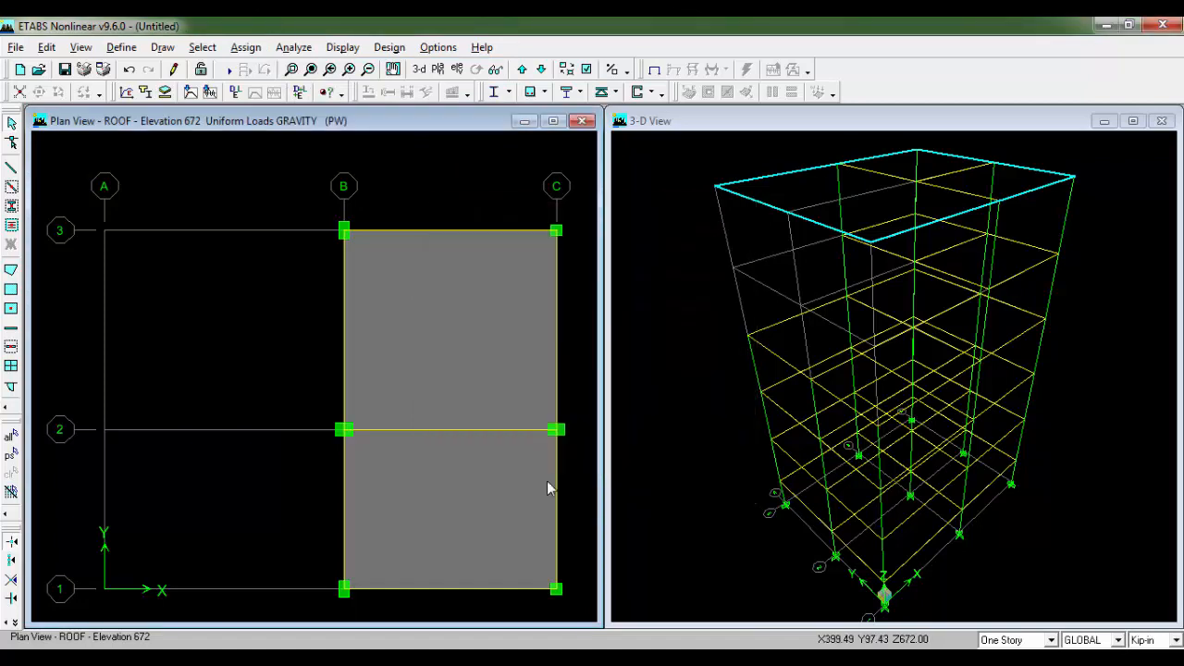
Step: Run the analysis and save the model as saju in the AUST folder
left_click(296, 50)
left_click(305, 105)
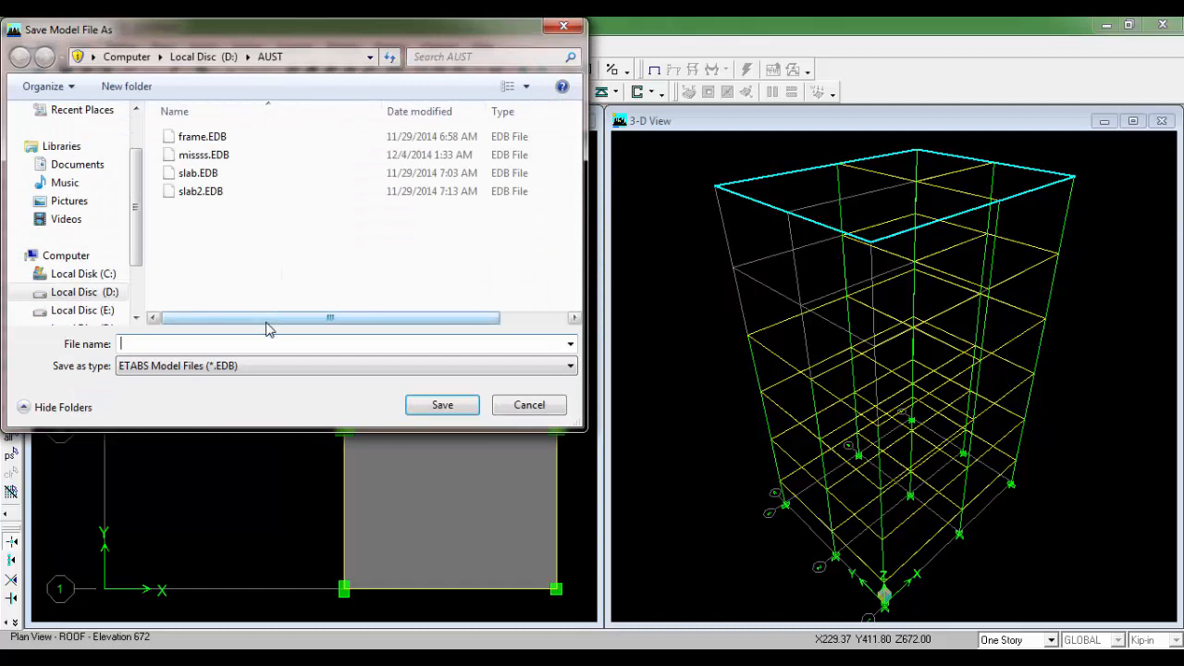
left_click(242, 342)
type("saju")
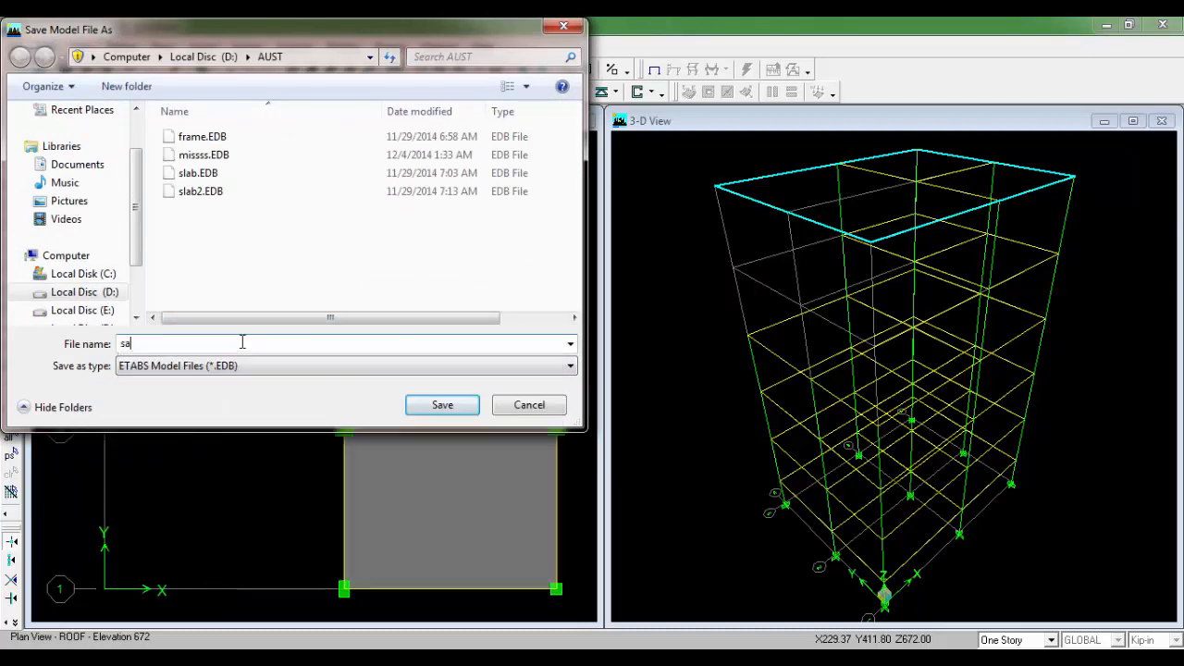
left_click(437, 402)
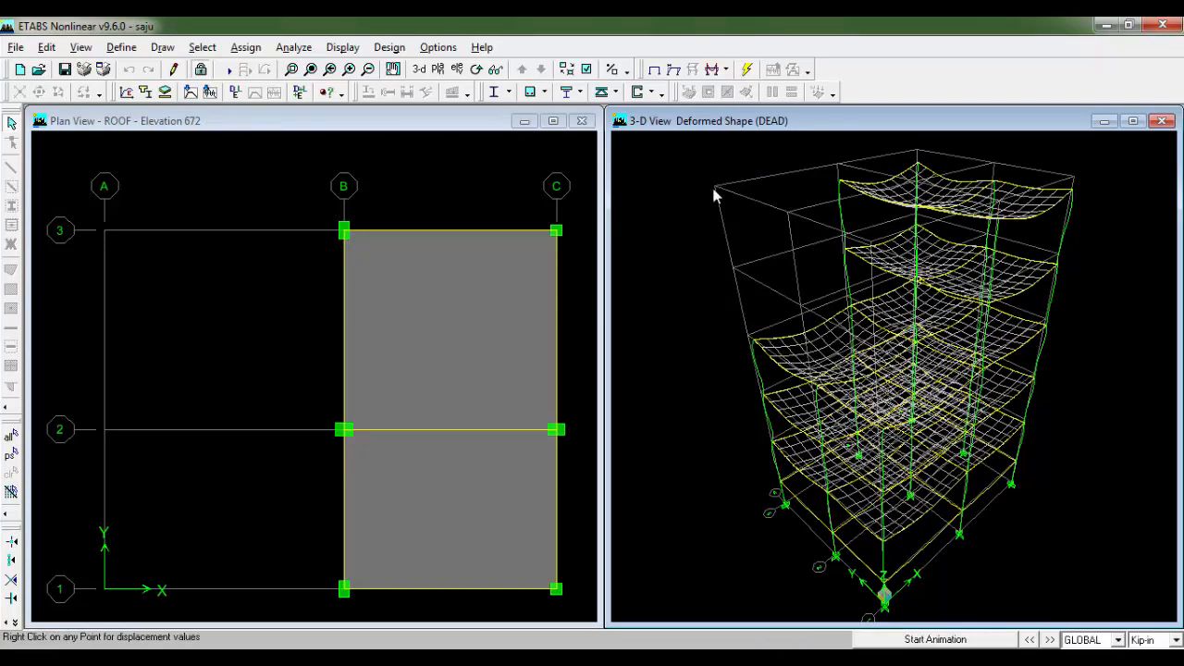
Step: Bring the plan view down from ROOF to the BASE level and select the support point at grid B-2
left_click(298, 126)
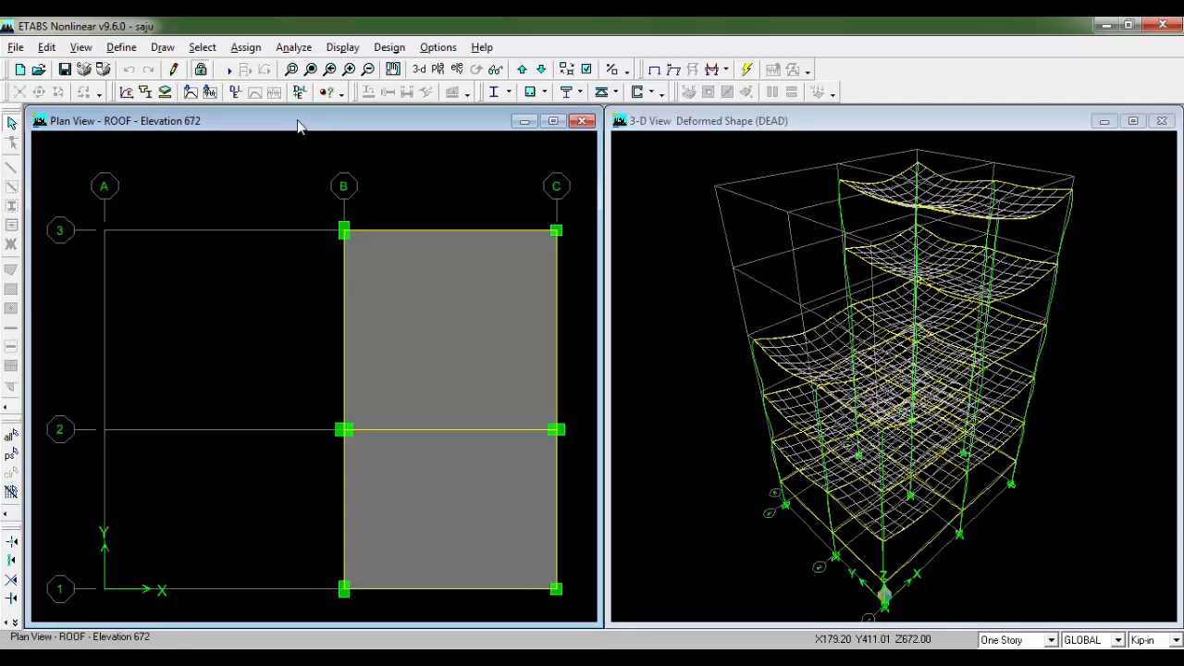
left_click(544, 71)
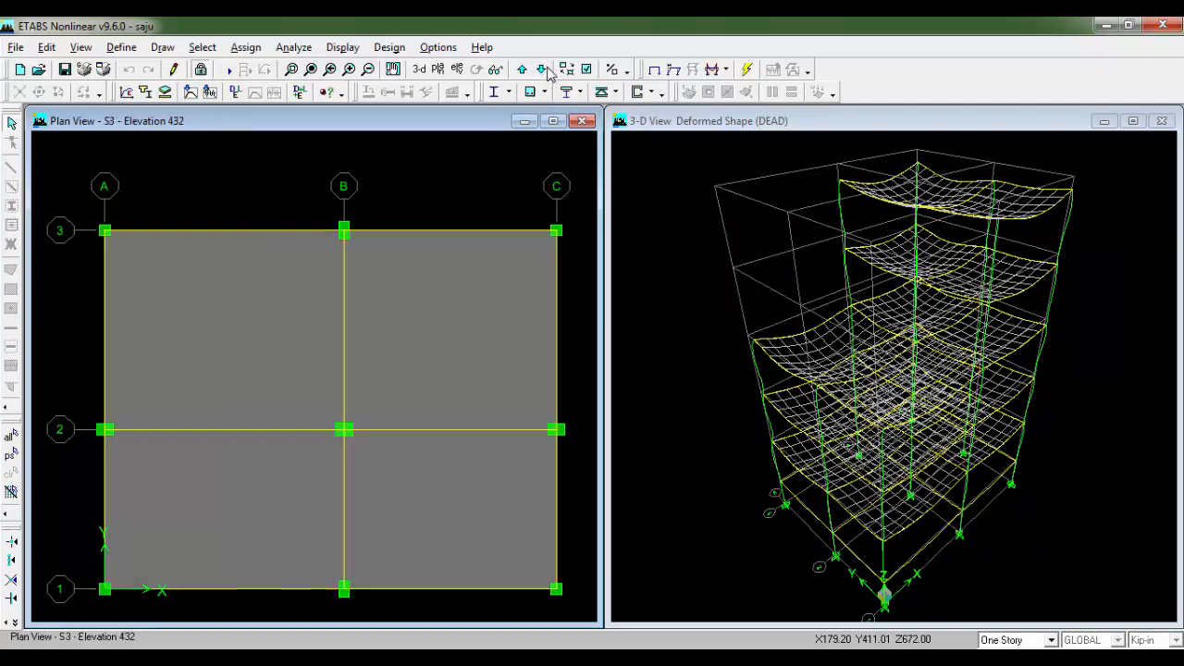
left_click(544, 70)
left_click(544, 70)
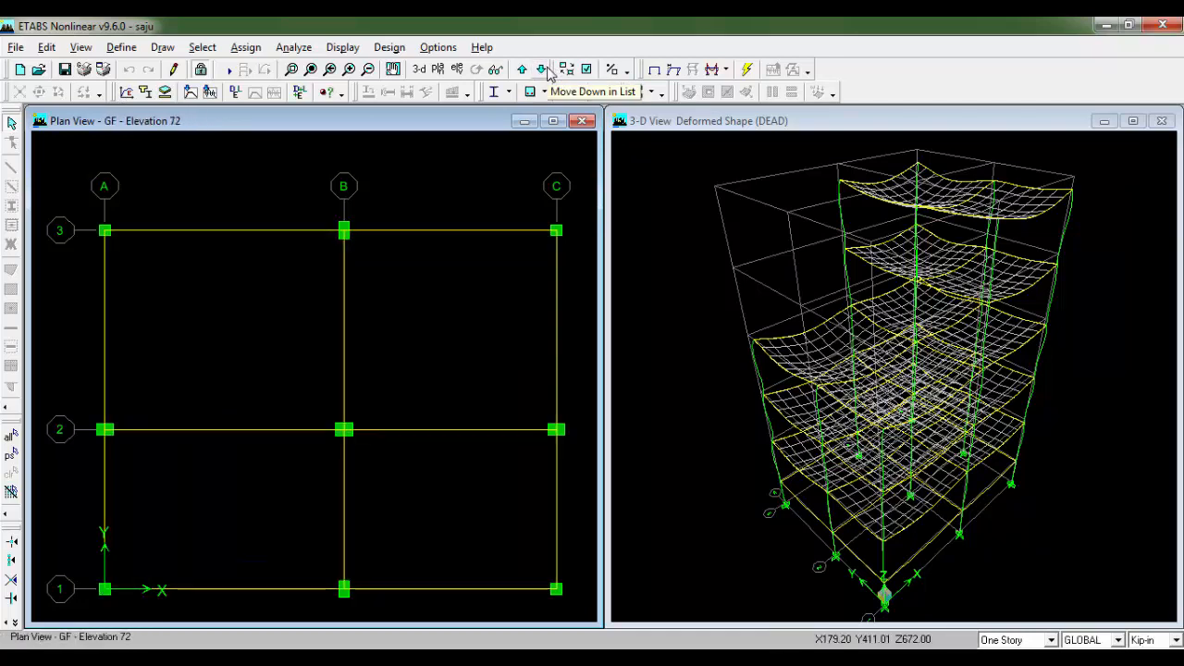
left_click(543, 70)
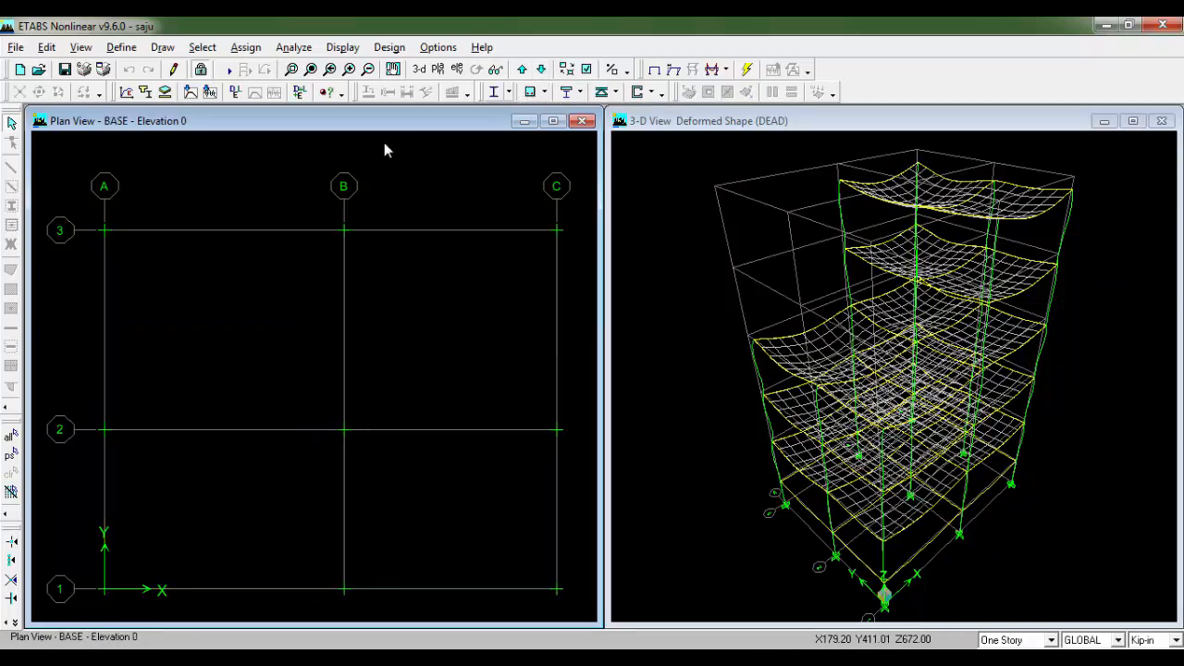
left_click(352, 441)
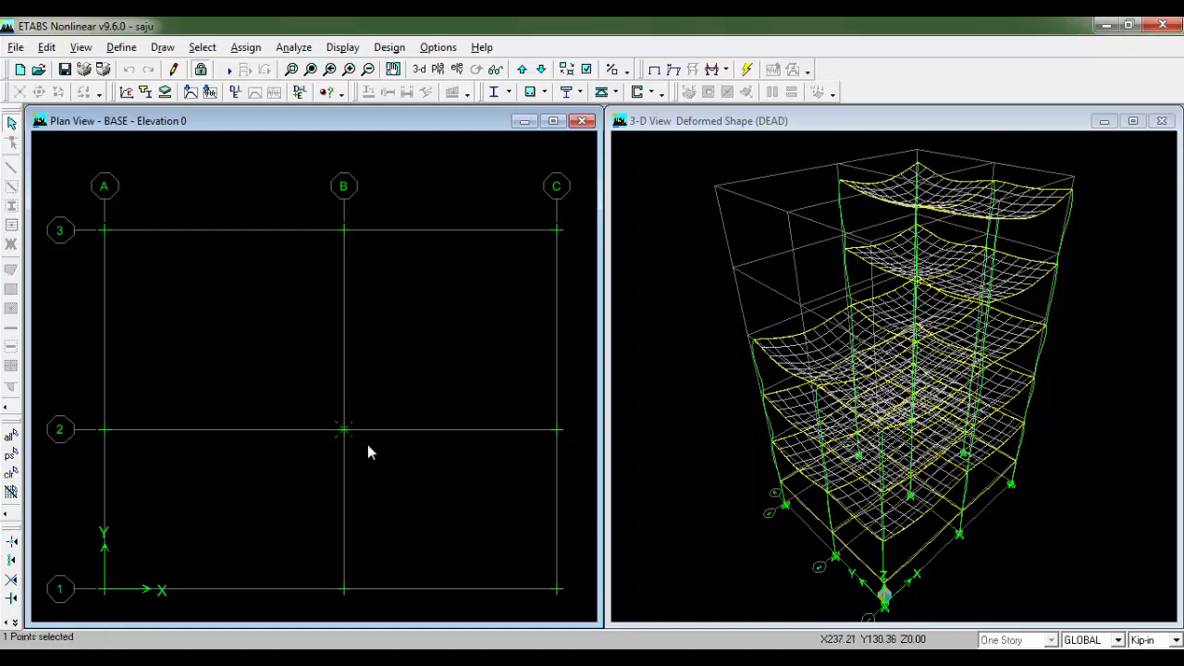
Step: Choose the Support Reactions table from the analysis results as the table to display for the selected point
left_click(338, 48)
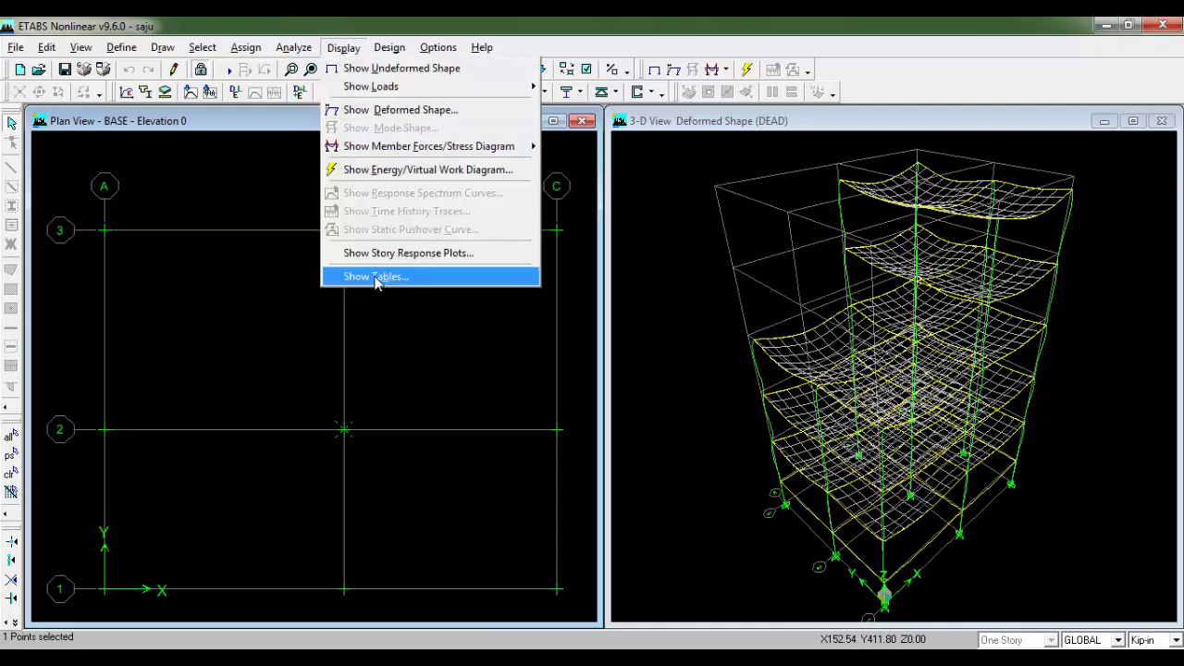
left_click(423, 276)
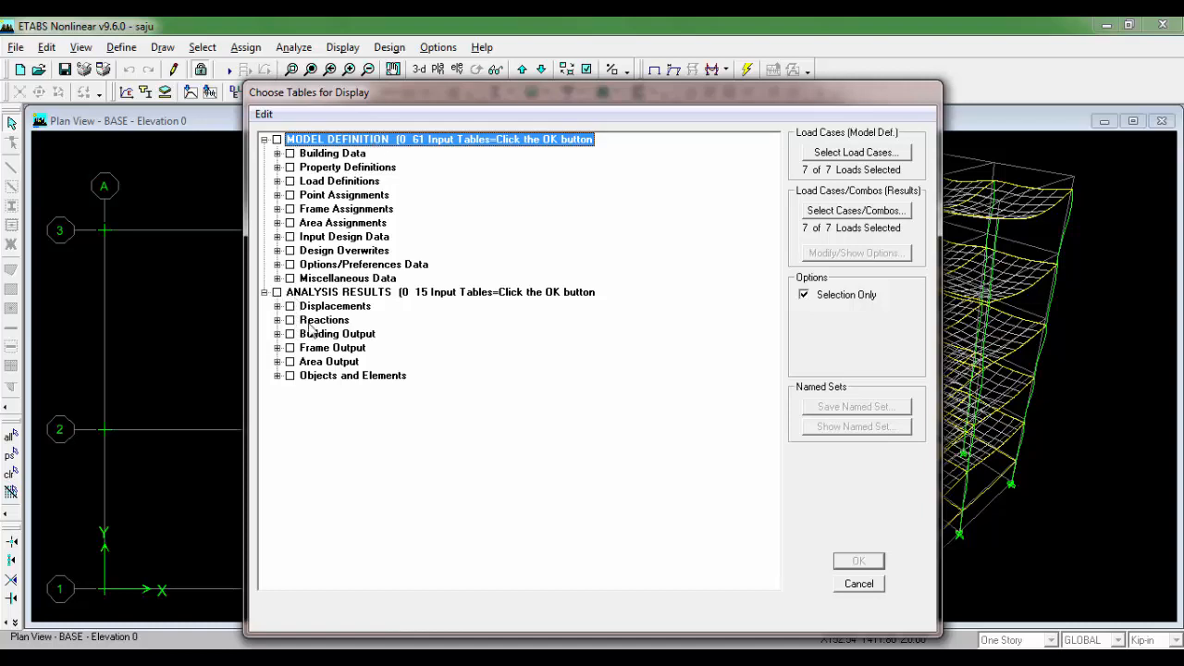
left_click(277, 320)
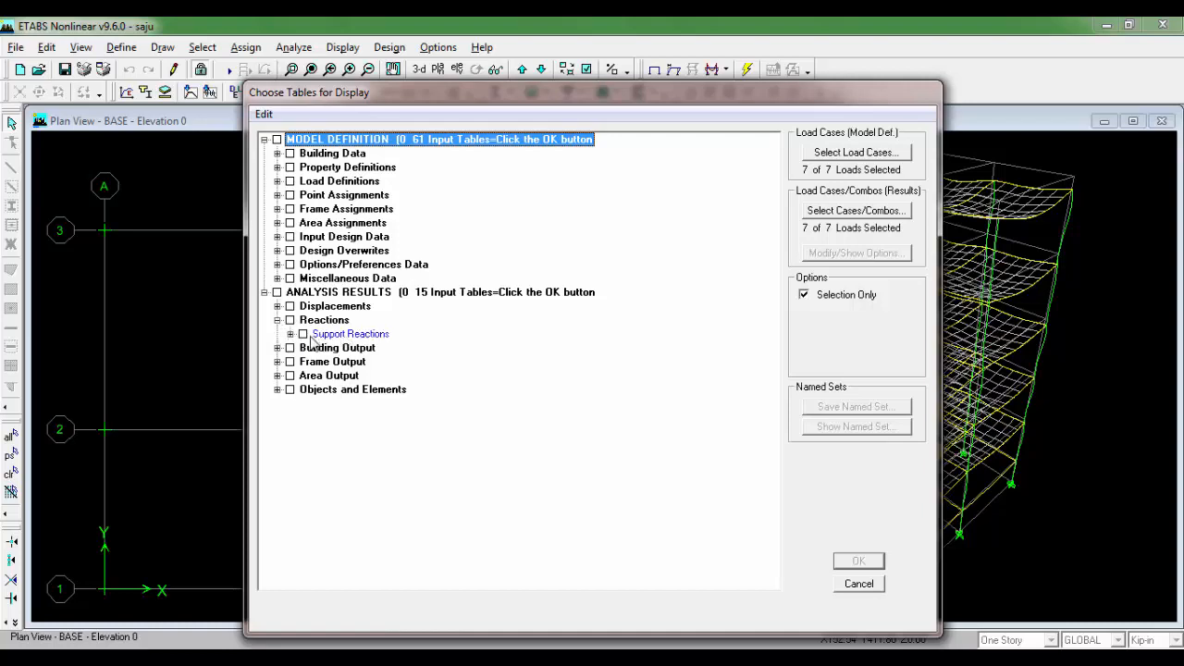
left_click(291, 334)
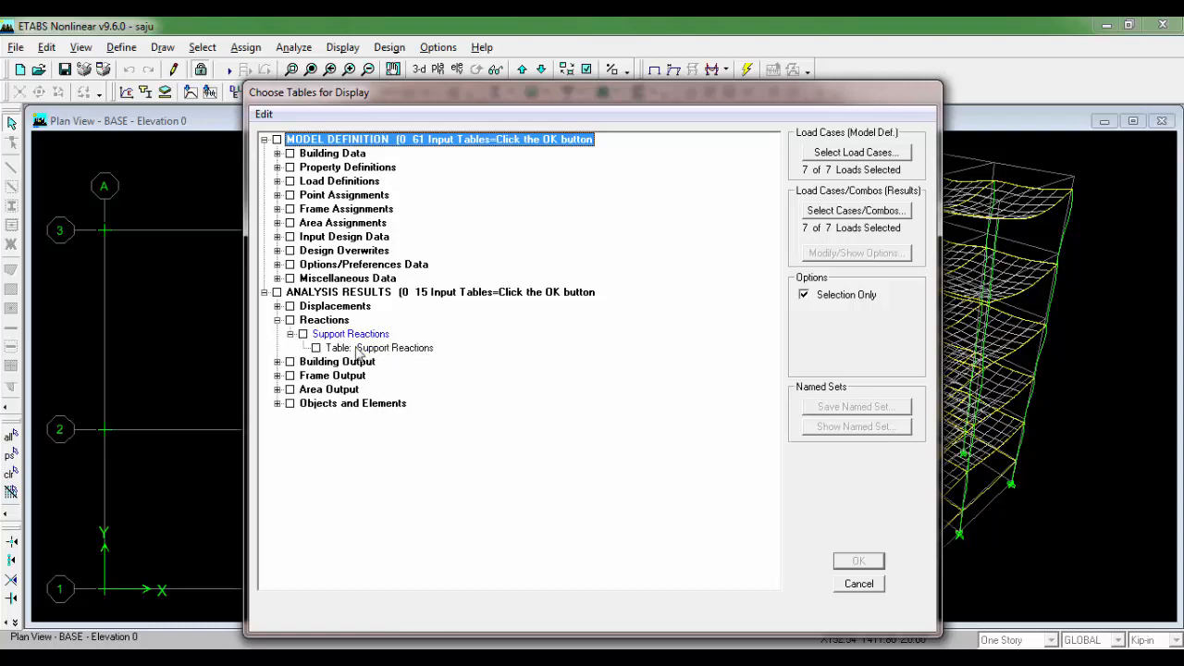
left_click(316, 348)
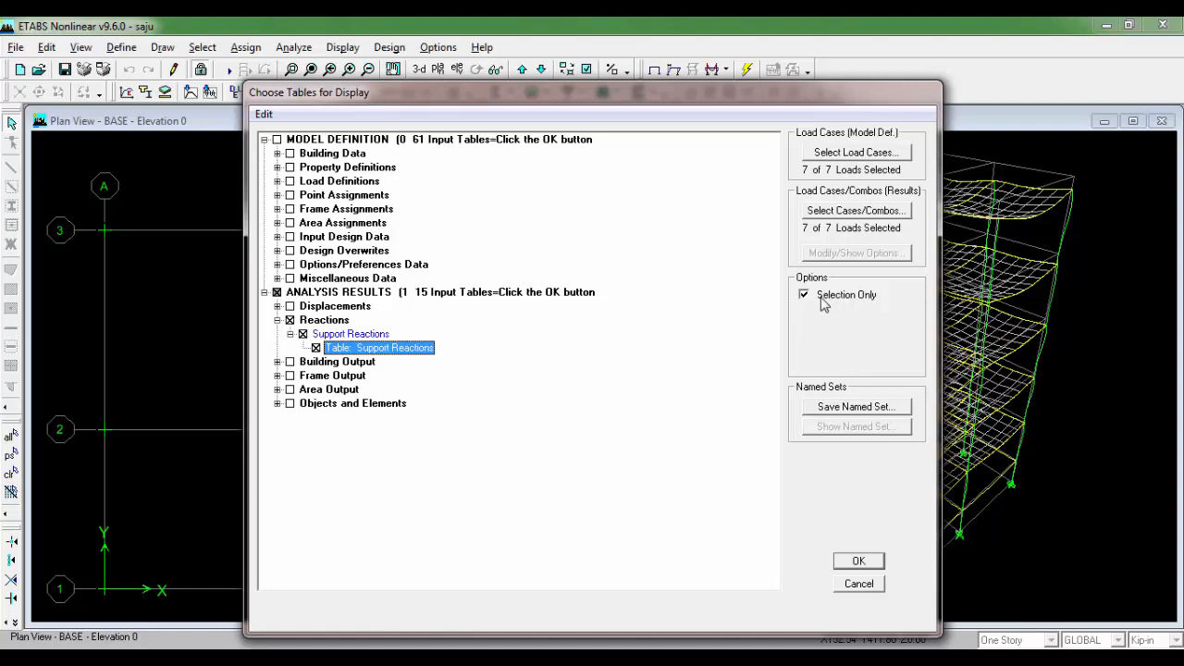
left_click_drag(601, 92, 661, 126)
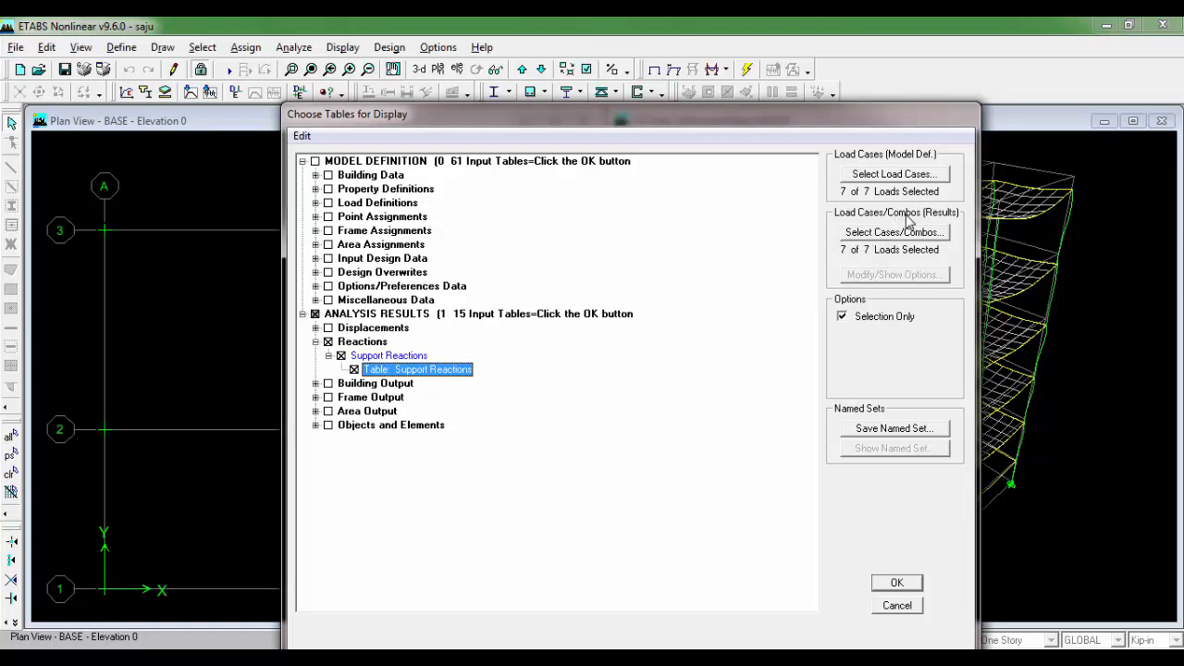
Step: Limit the results to the LIVE static load, check the point's support reactions in the table, and clear the selection
left_click(874, 238)
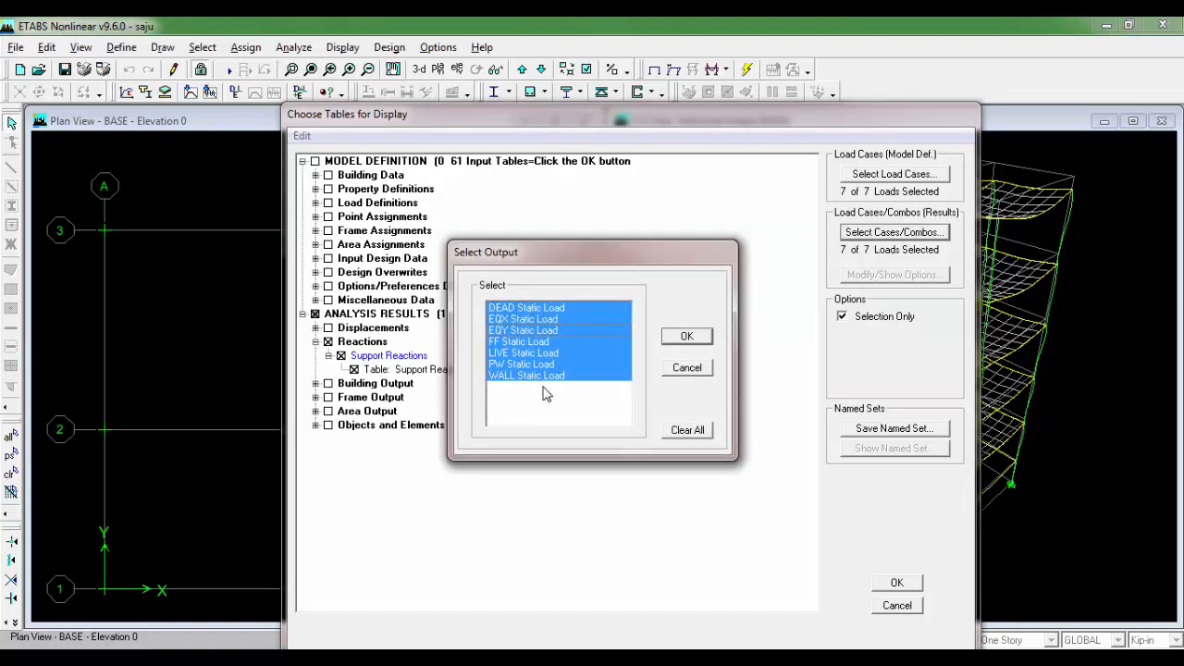
left_click(523, 353)
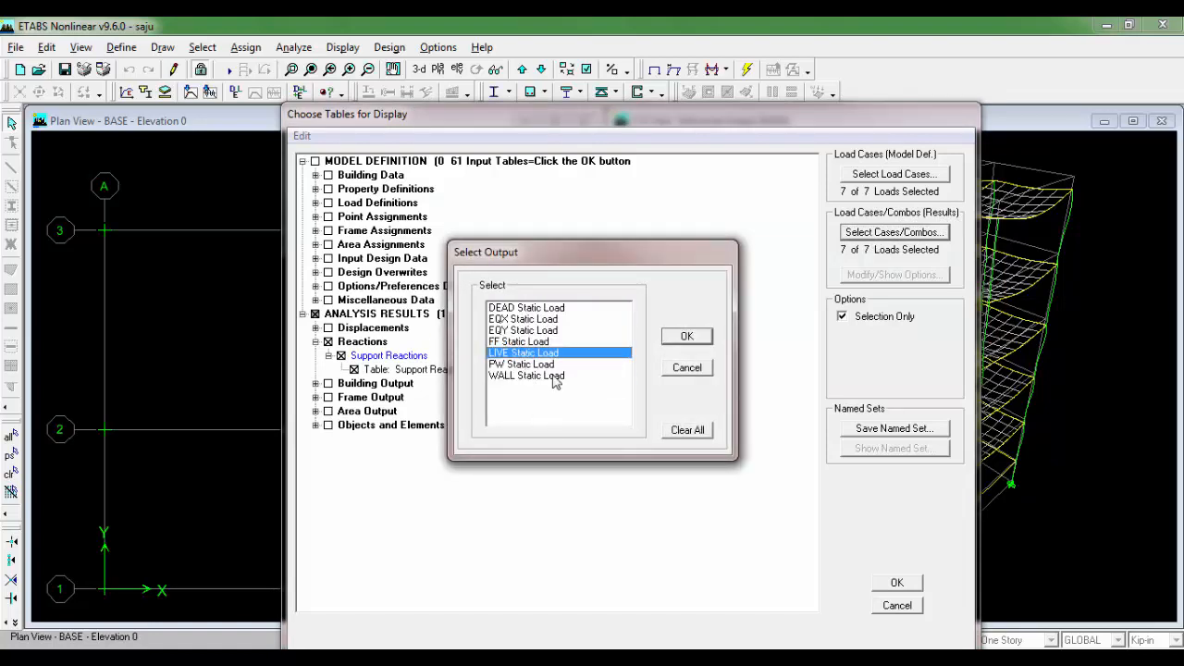
left_click(687, 336)
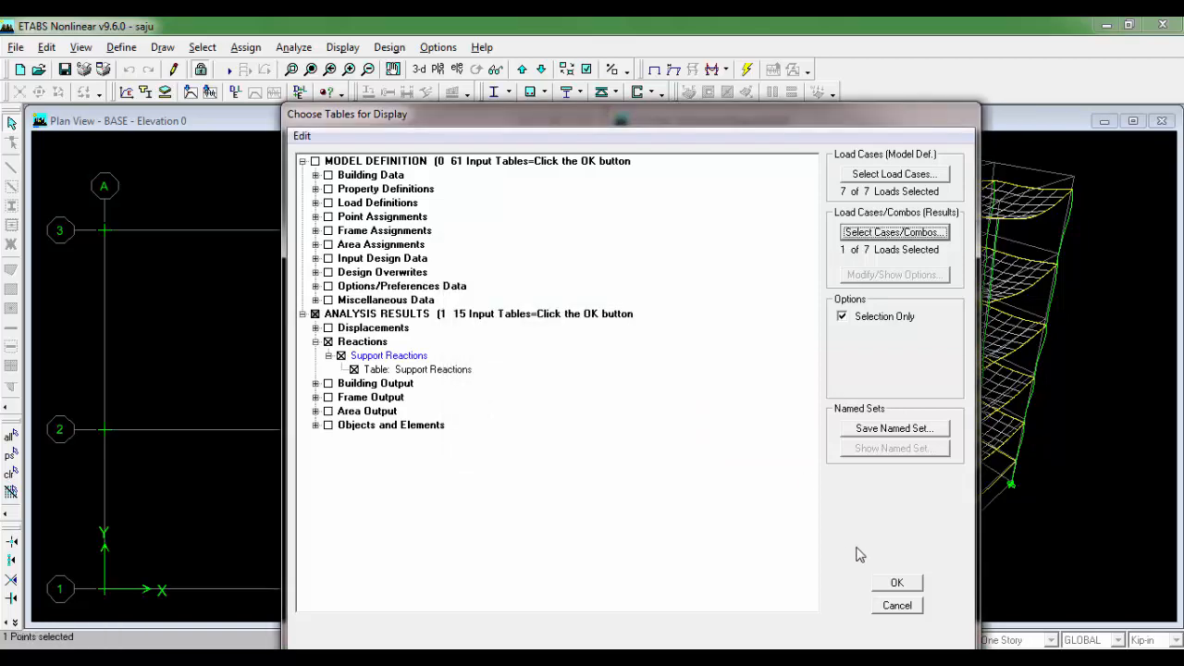
left_click(895, 583)
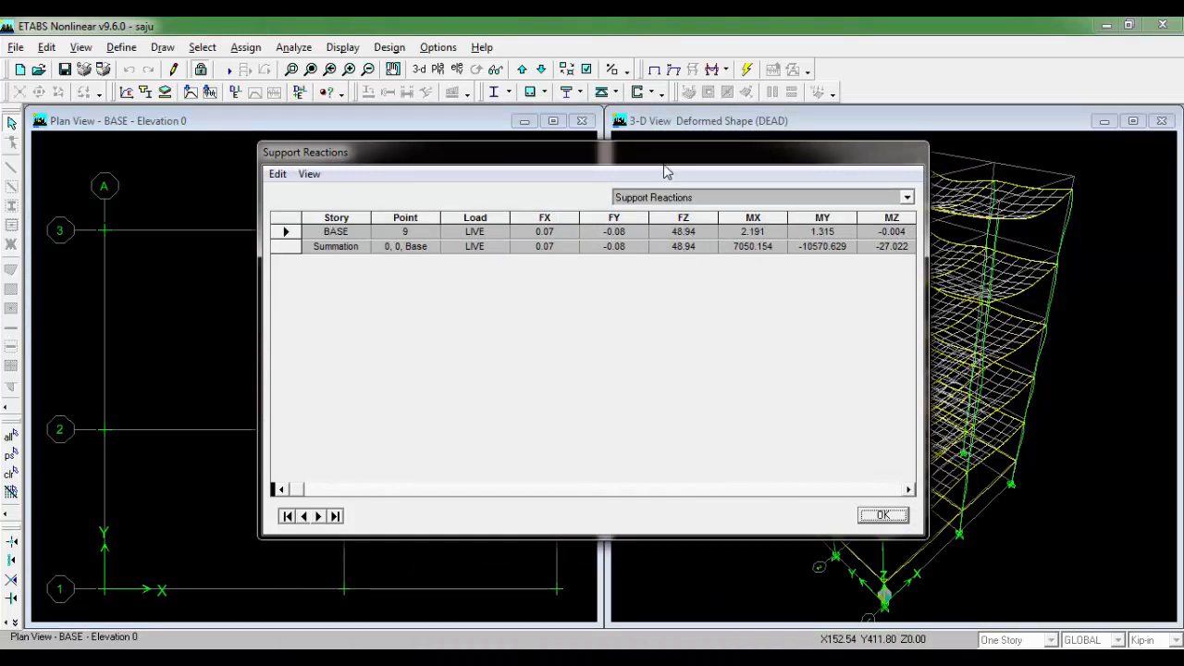
left_click_drag(647, 159, 542, 182)
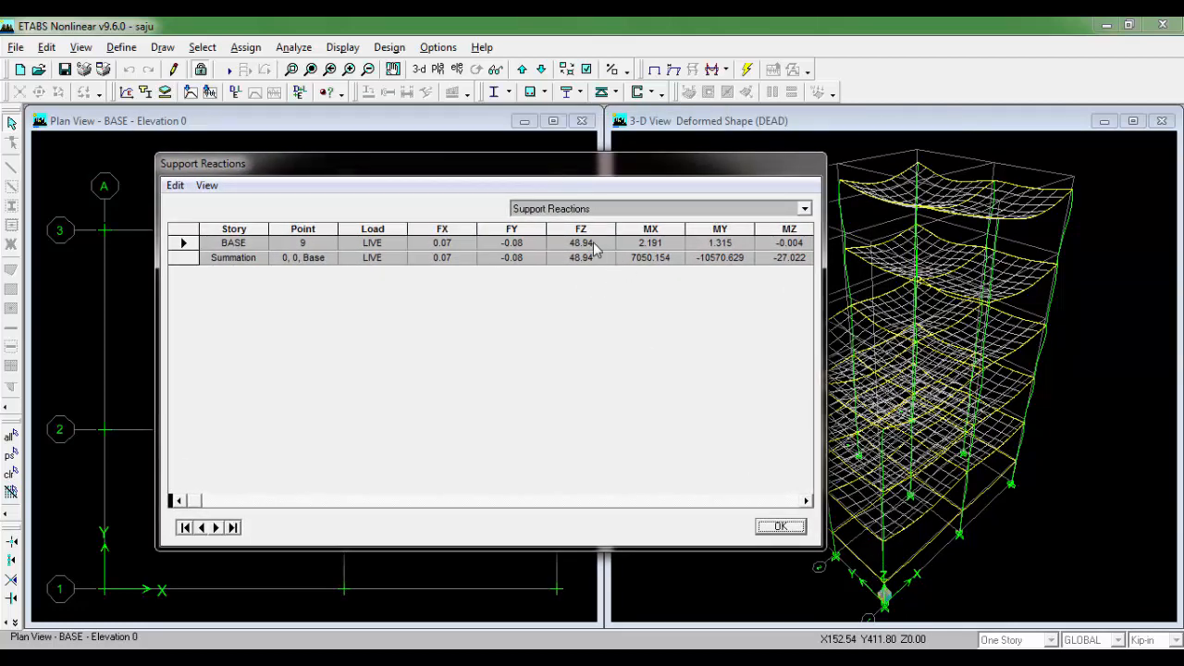
left_click(777, 526)
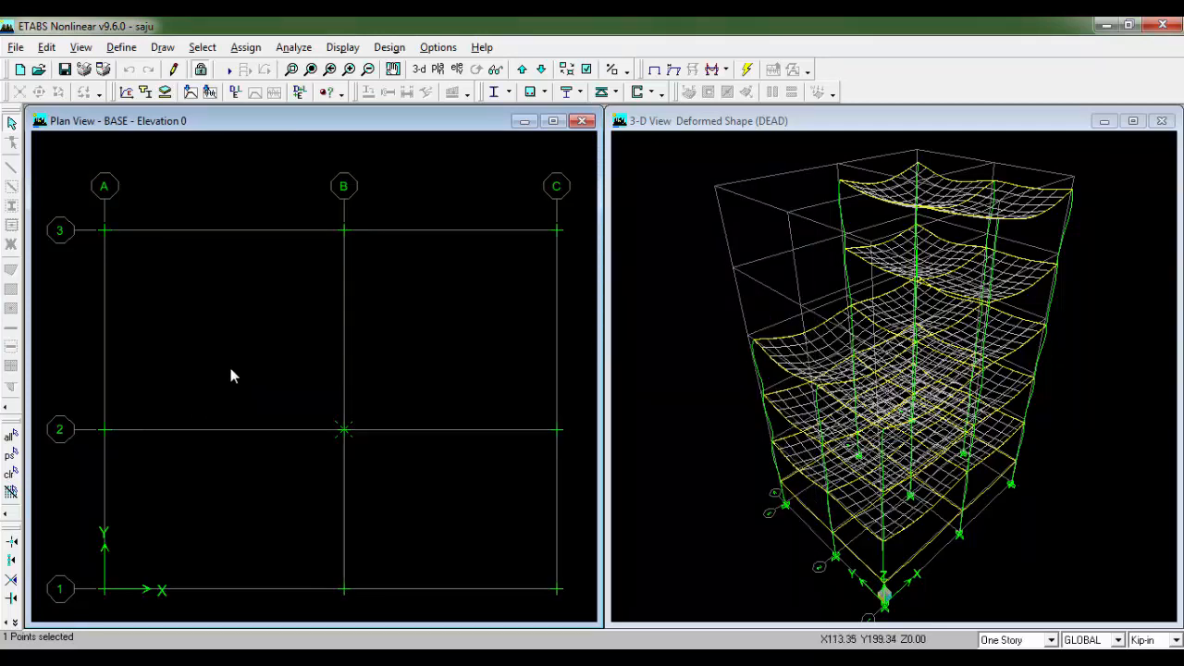
left_click(11, 472)
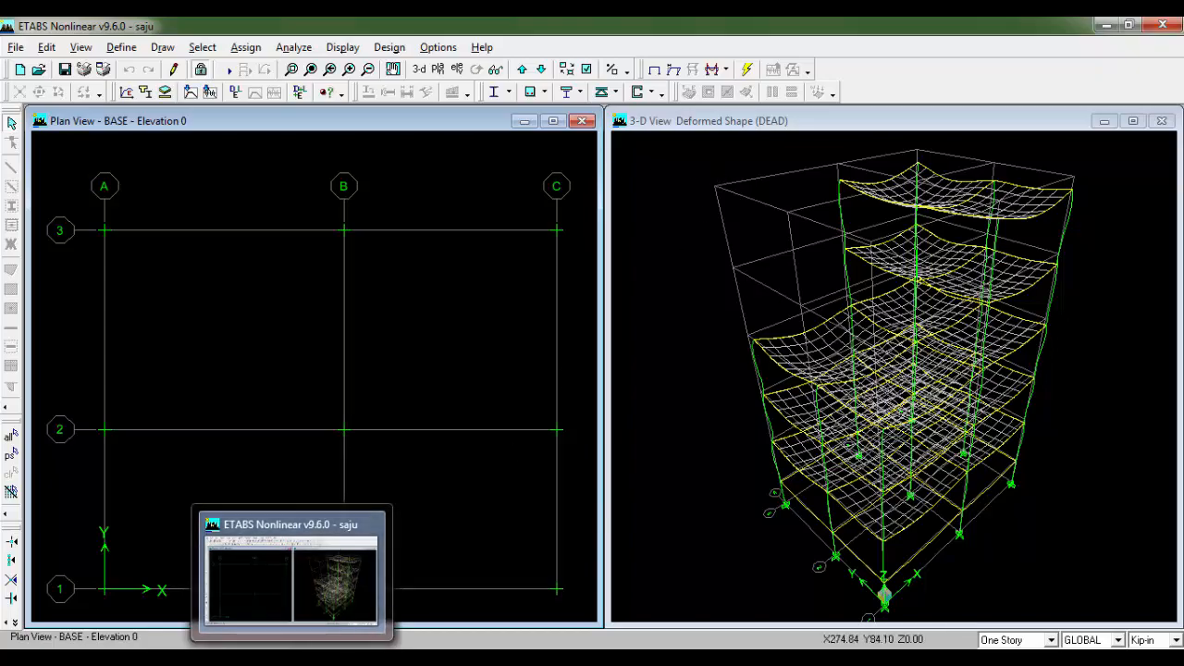
Step: Switch to Windows Photo Viewer, examine the base shear hand calculation, and go back to the building elevation sketch
key("alt+Tab")
key("Right")
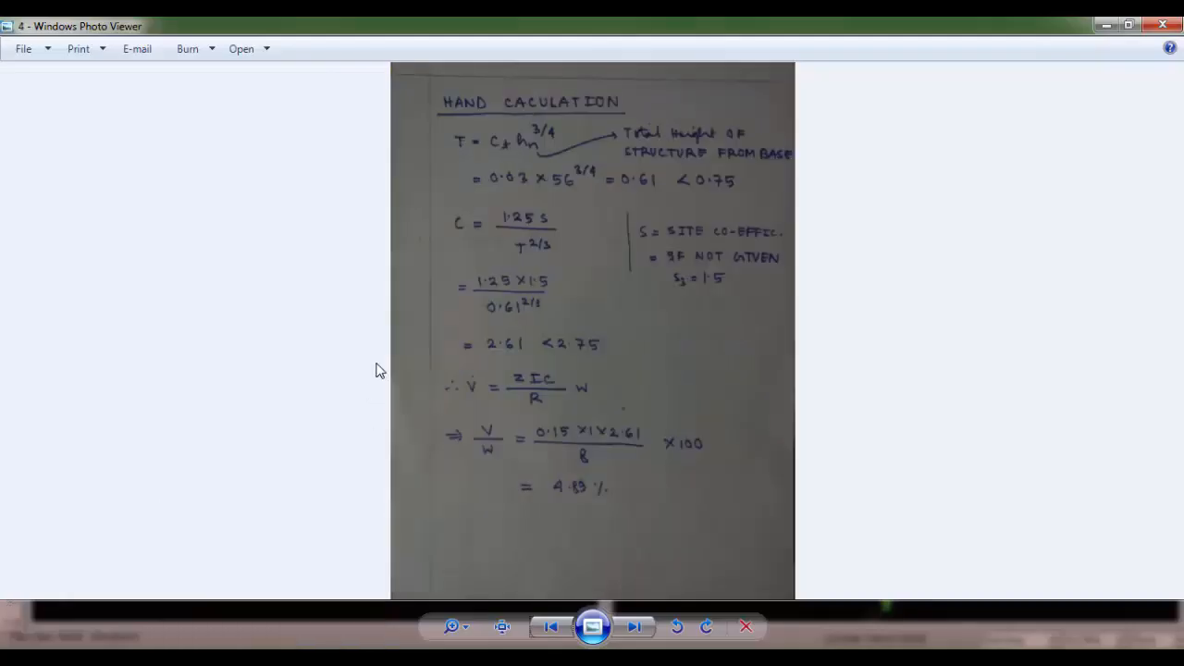
scroll(529, 159, "up", 2)
left_click_drag(598, 151, 587, 212)
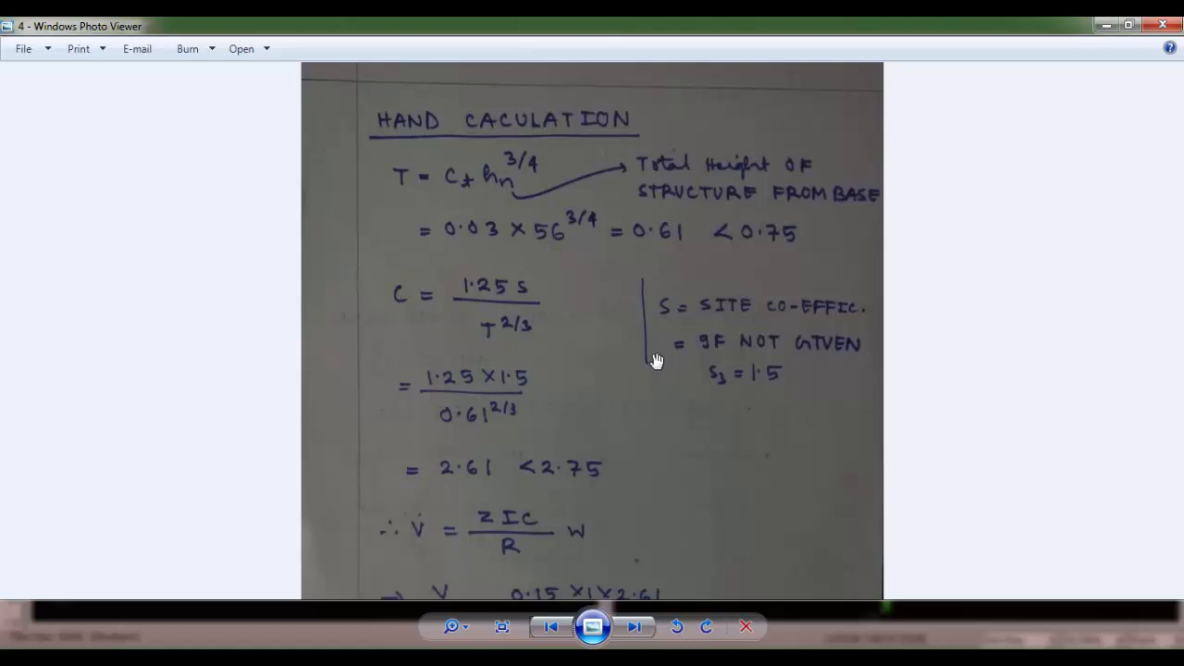
key("Left")
key("Left")
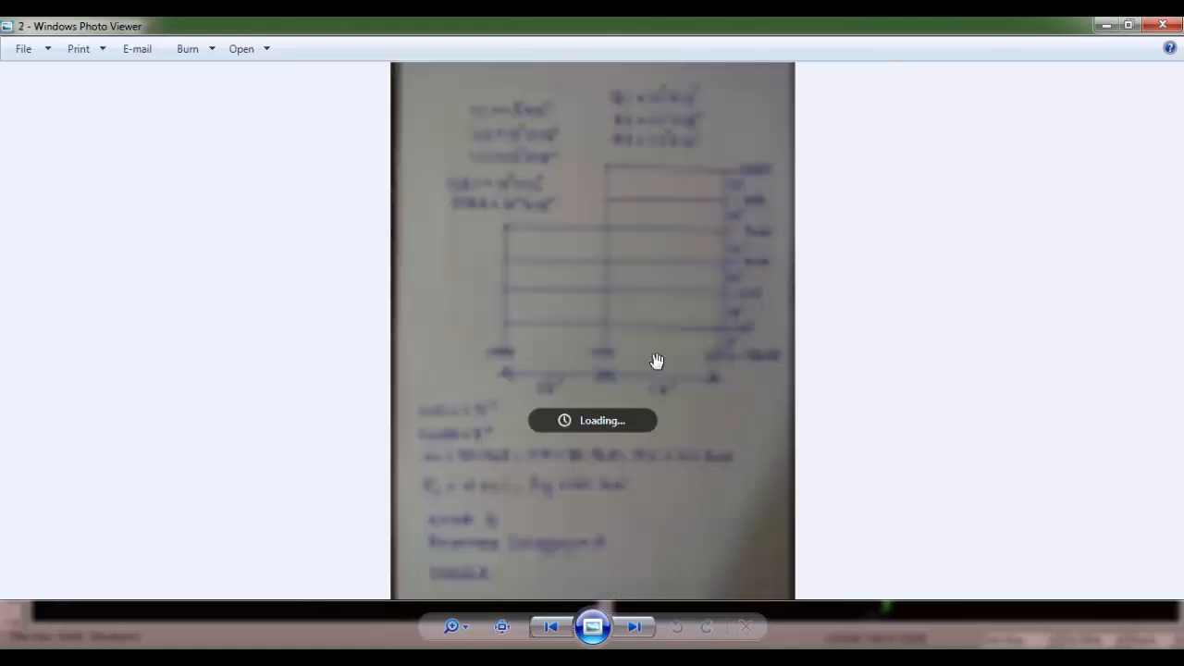
Step: Examine the storey heights on the elevation sketch and the hand calculation of T, C and the V/W ratio, ending on the ETABS calculation page
scroll(769, 343, "up", 2)
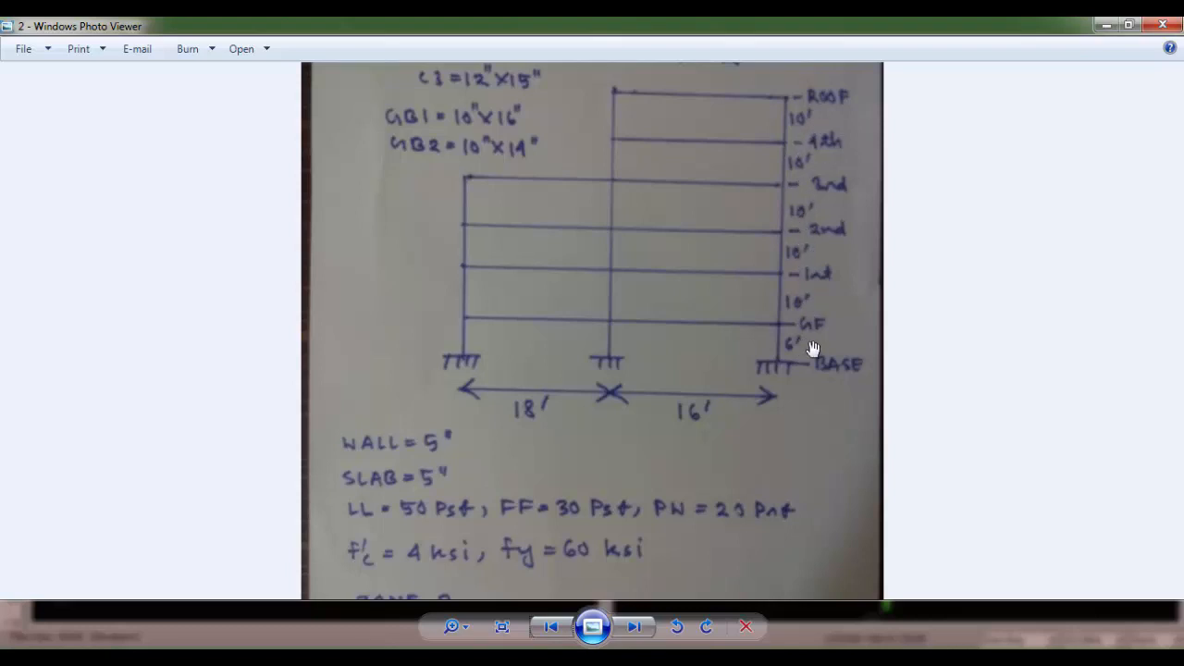
left_click(633, 626)
left_click(633, 626)
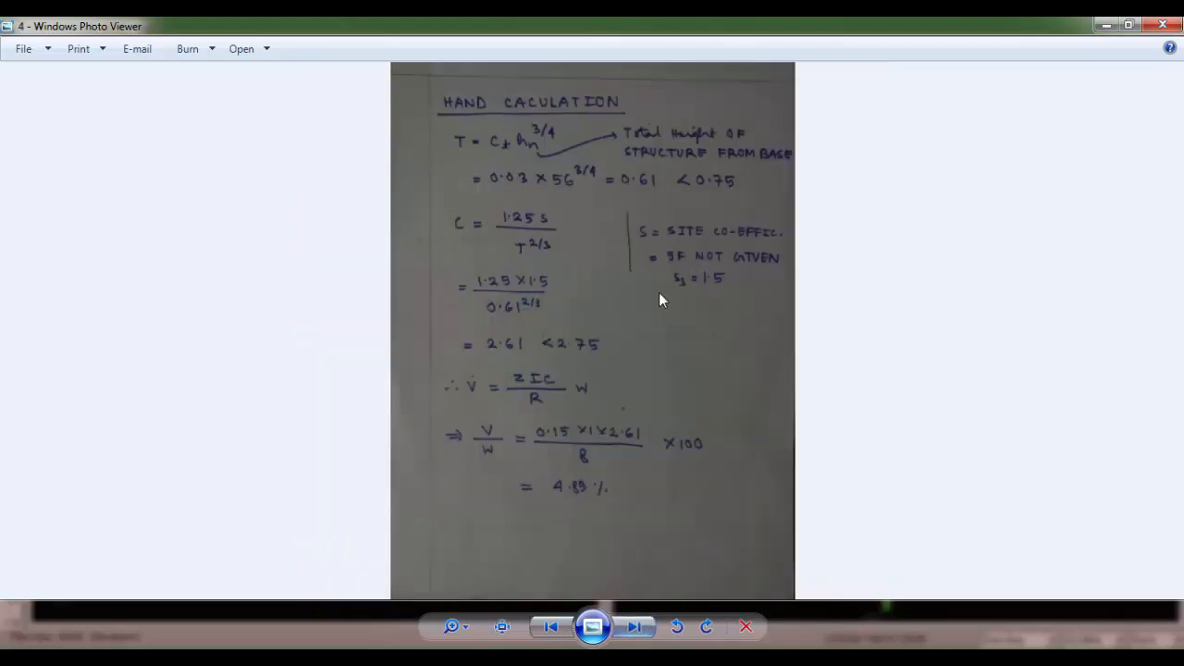
scroll(658, 292, "up", 3)
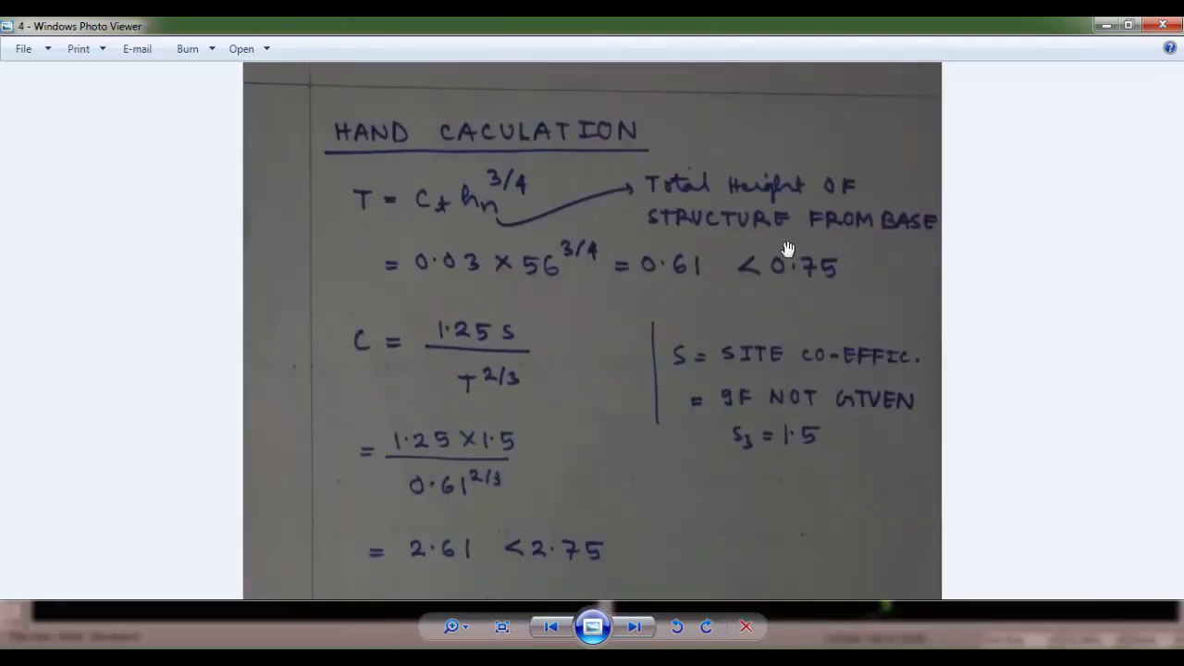
left_click_drag(566, 389, 507, 222)
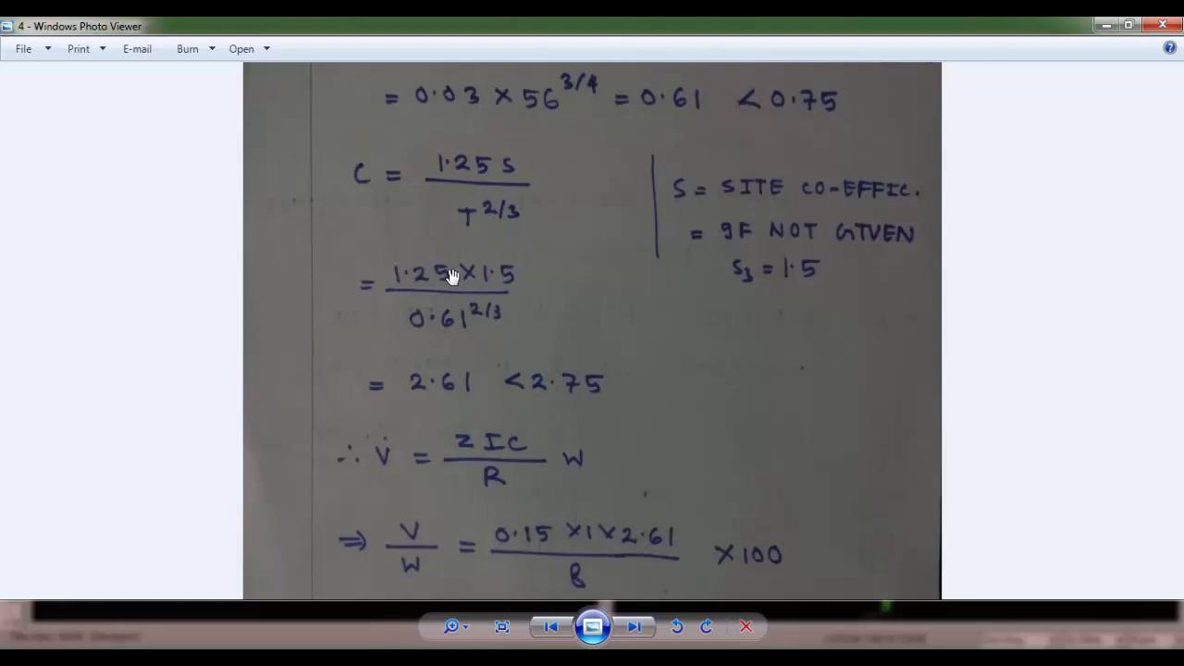
left_click_drag(513, 381, 478, 334)
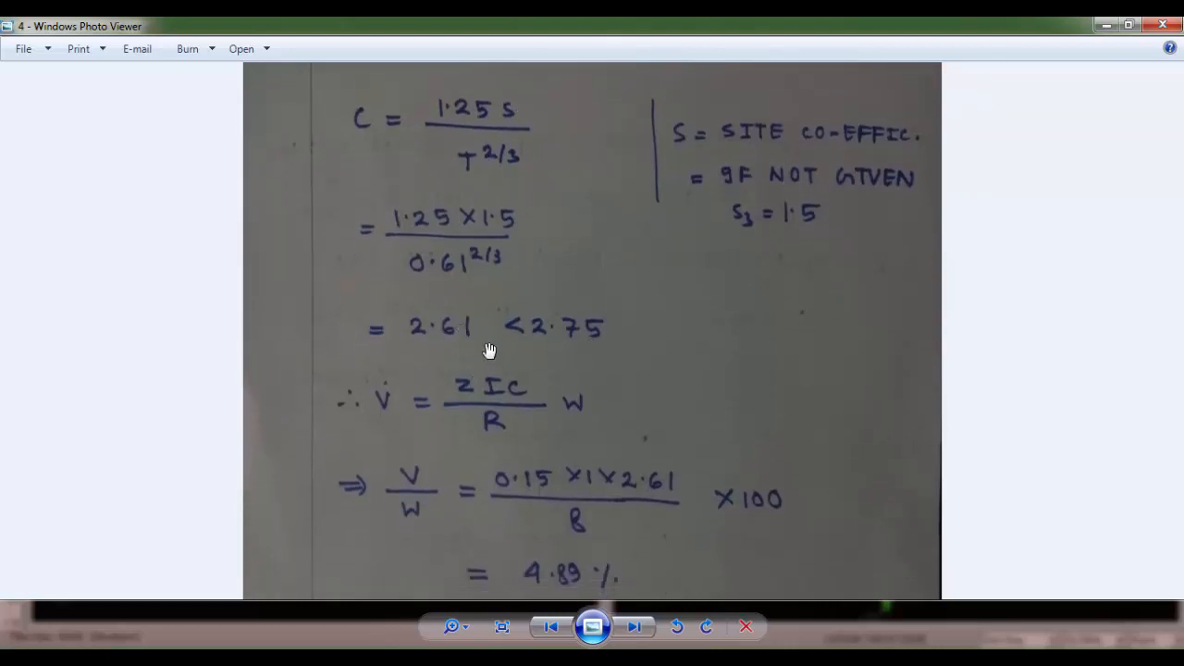
left_click_drag(383, 401, 495, 278)
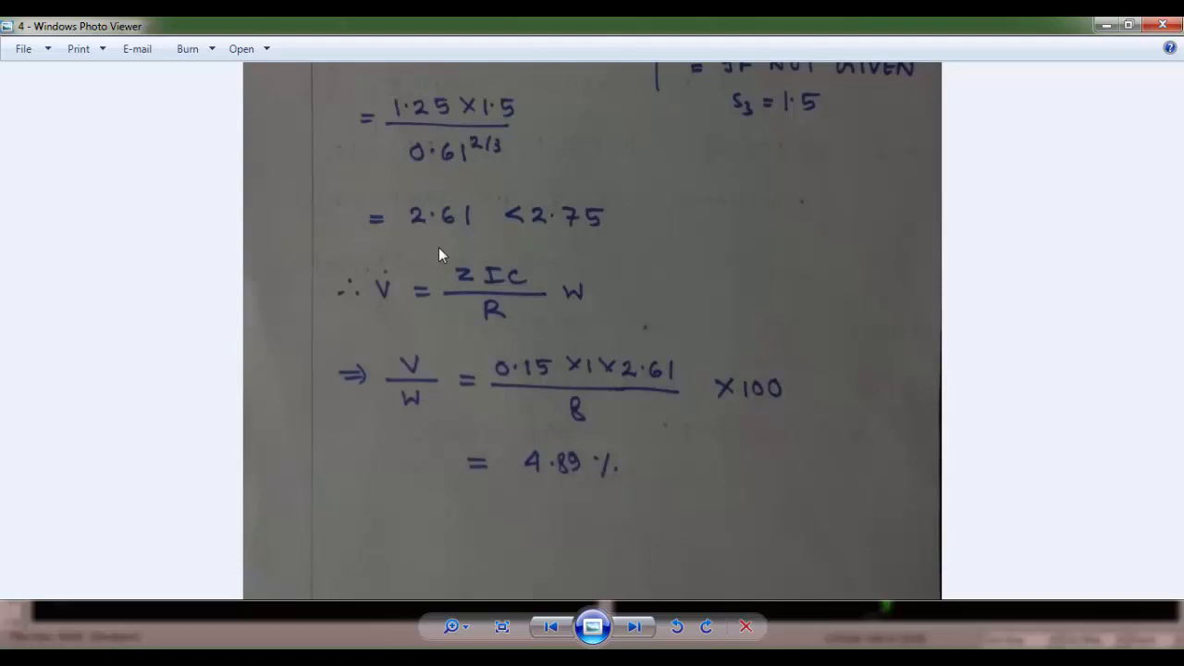
key("Right")
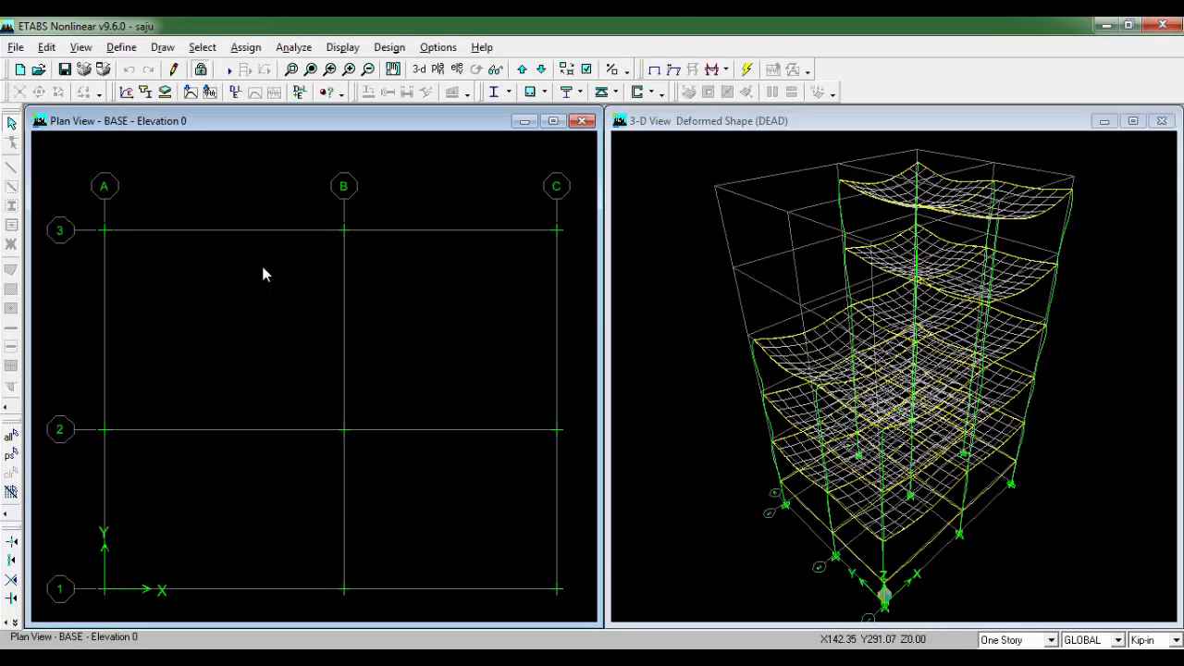
Step: Switch to ETABS and bring up the Support Reactions table under Reactions in the analysis results tables to display
left_click(344, 49)
left_click(368, 274)
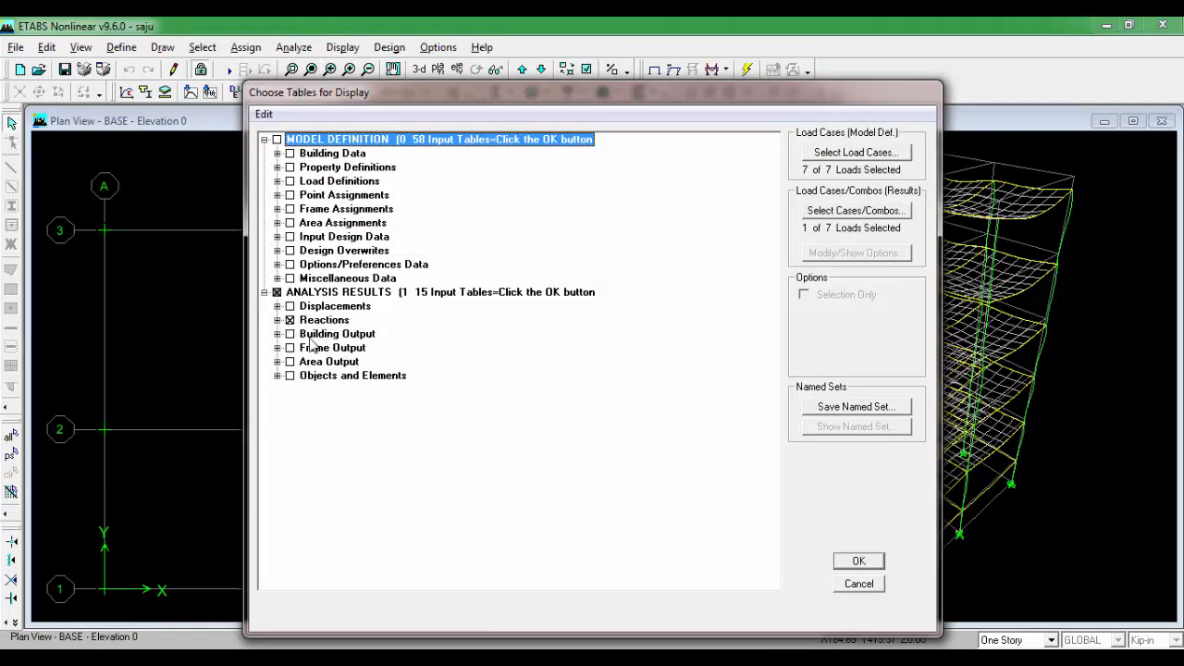
left_click(276, 320)
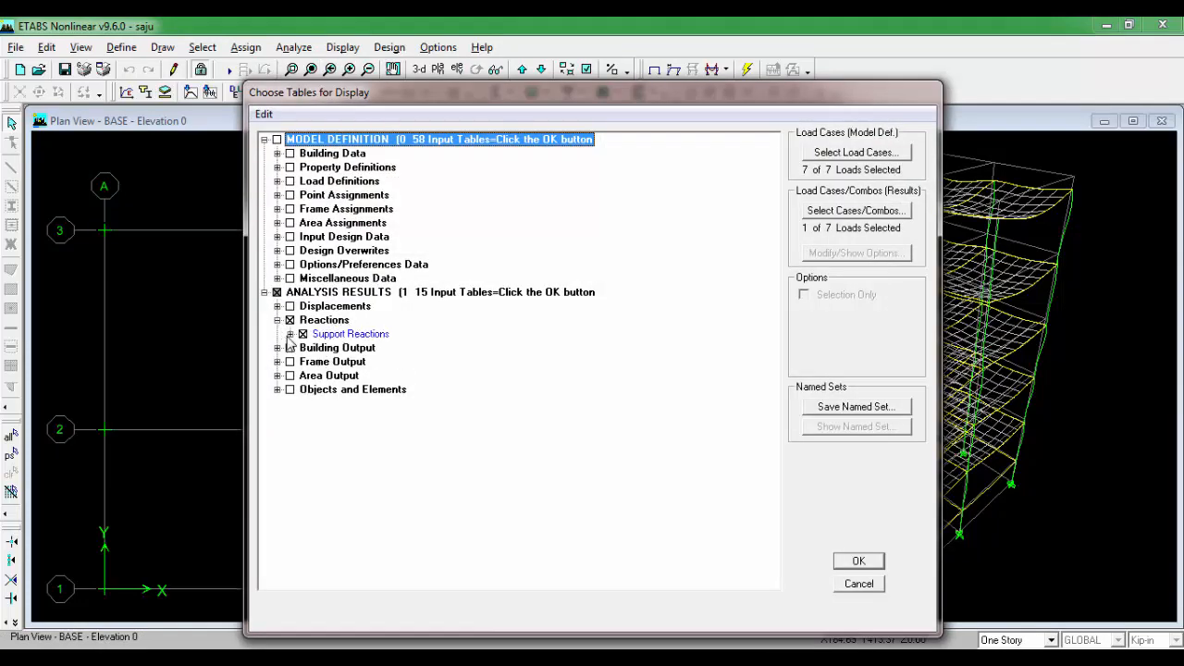
left_click(289, 335)
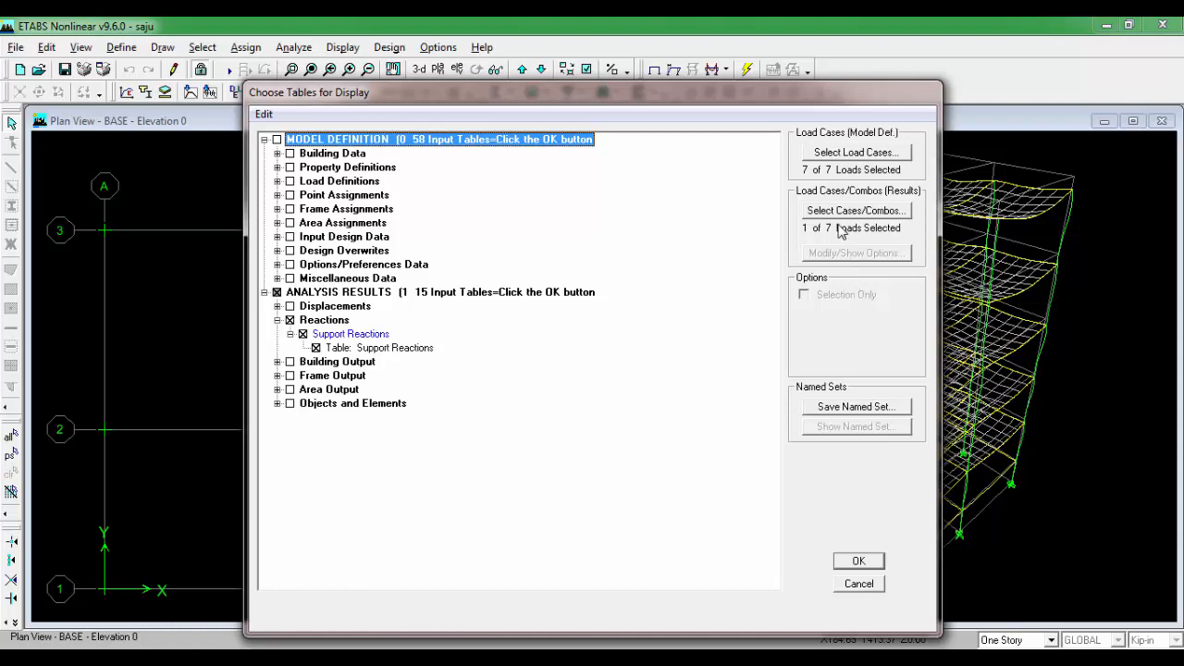
Step: Switch to Windows Photo Viewer and examine the Vx, Vy and Fz entries on the ETABS calculation page
left_click(253, 645)
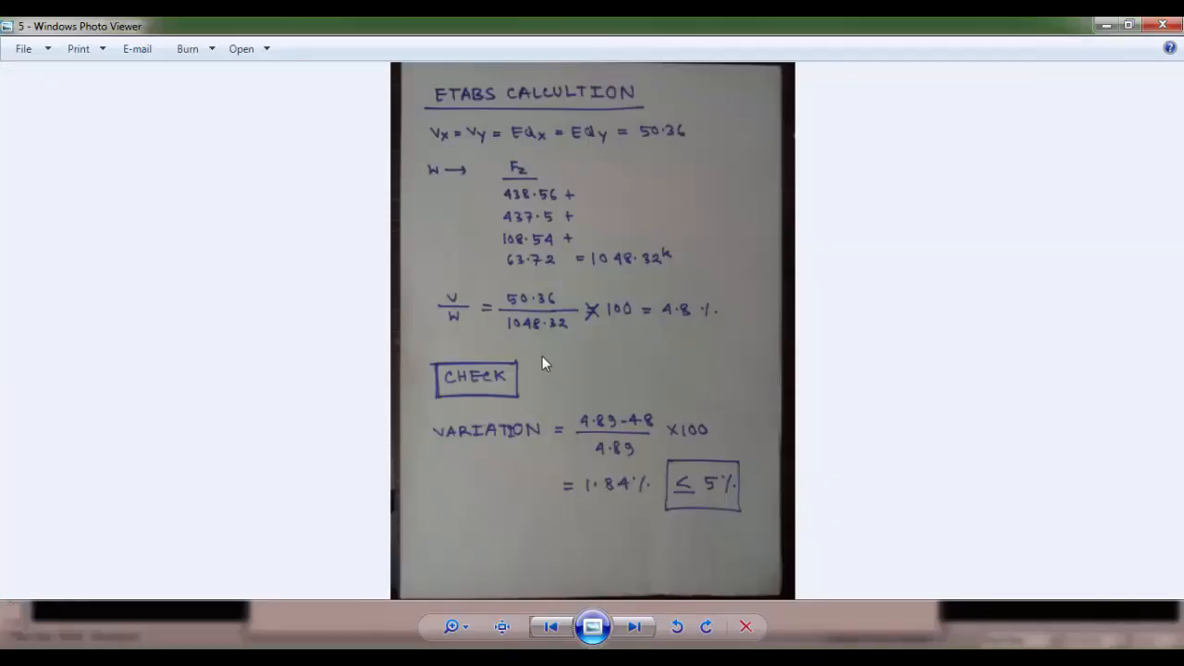
scroll(643, 84, "up", 2)
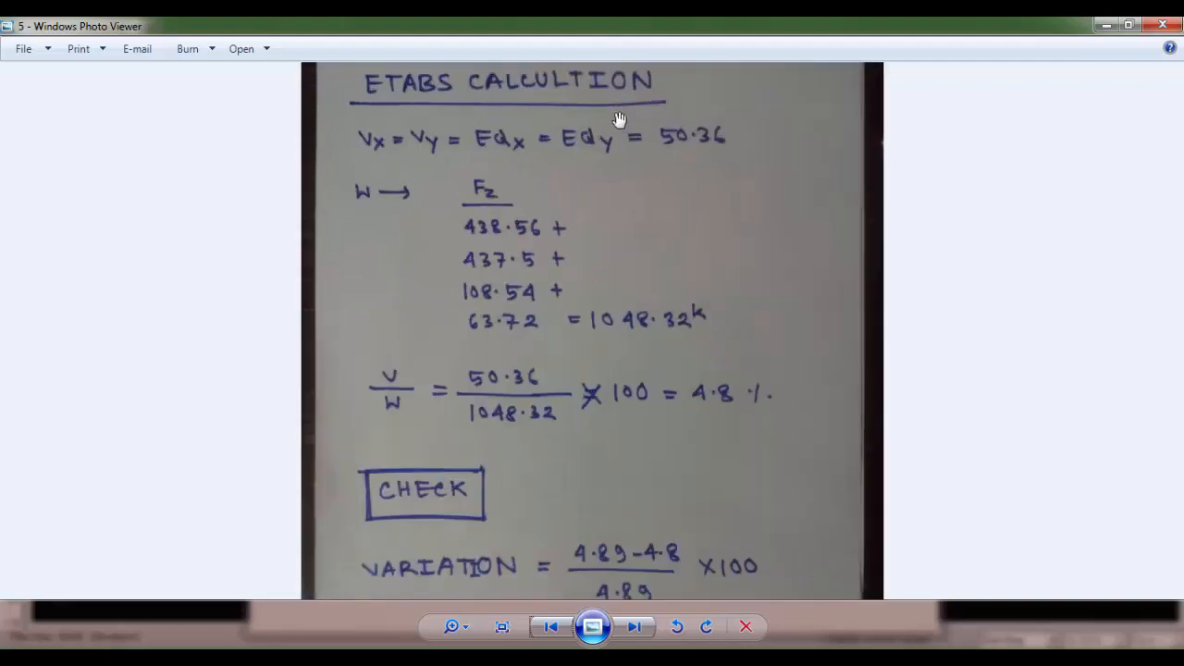
left_click_drag(610, 222, 624, 378)
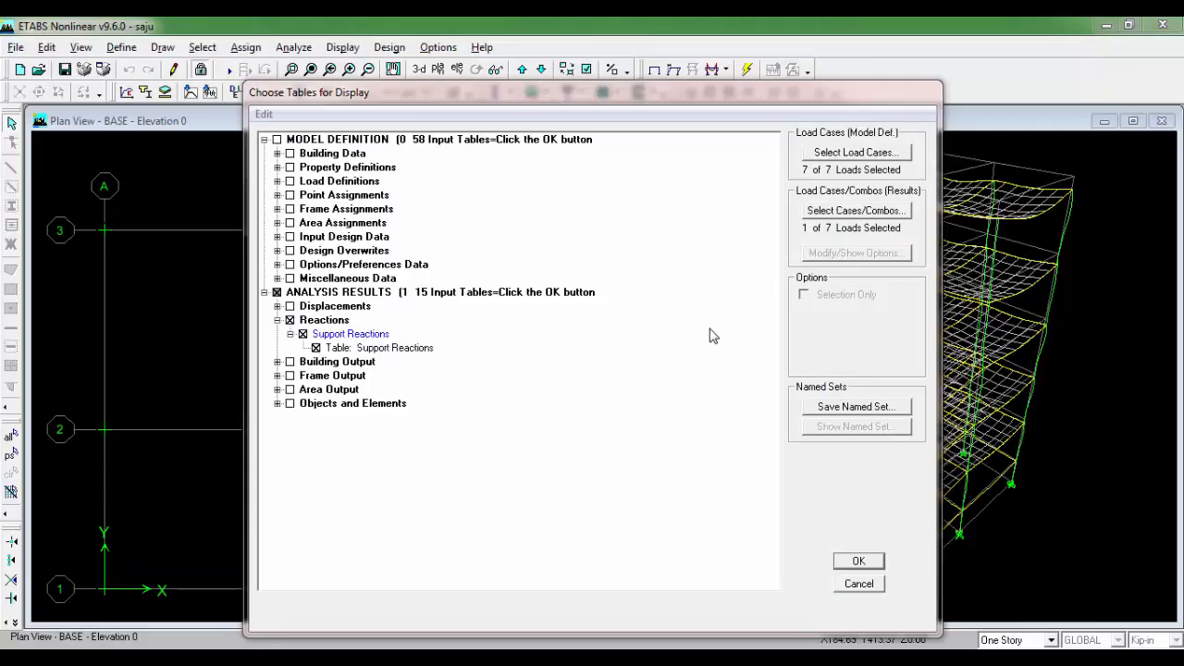
Step: In ETABS, limit the results to the EQX and EQY static loads and check the summation rows of the Support Reactions table
left_click(882, 214)
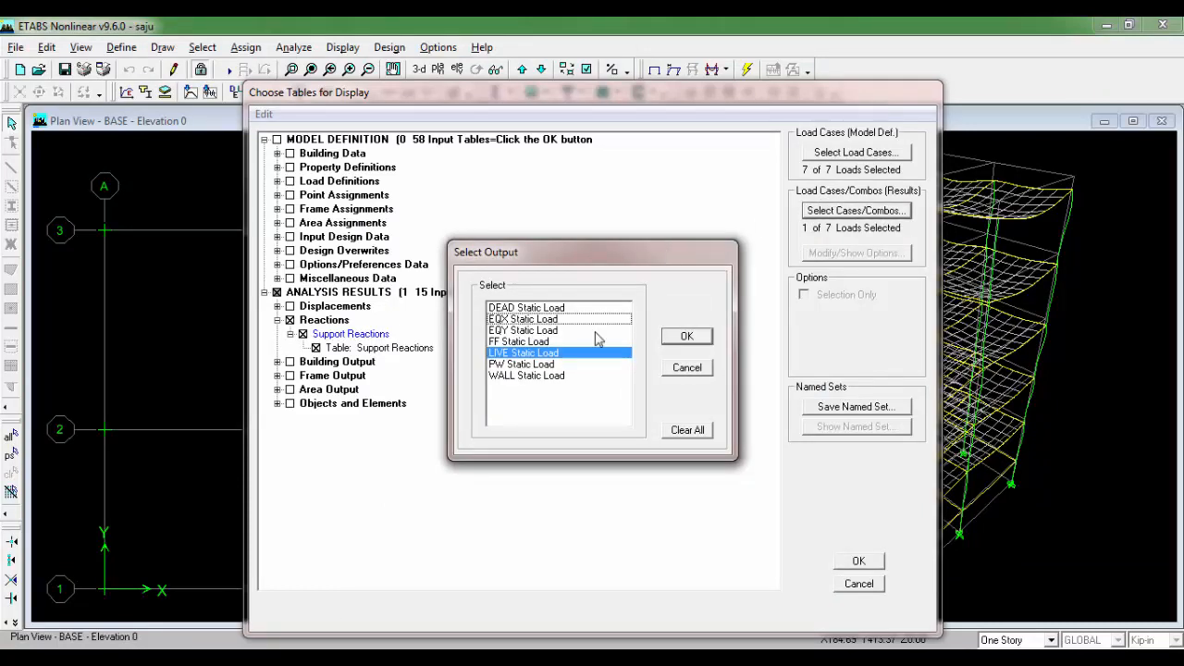
left_click(529, 319)
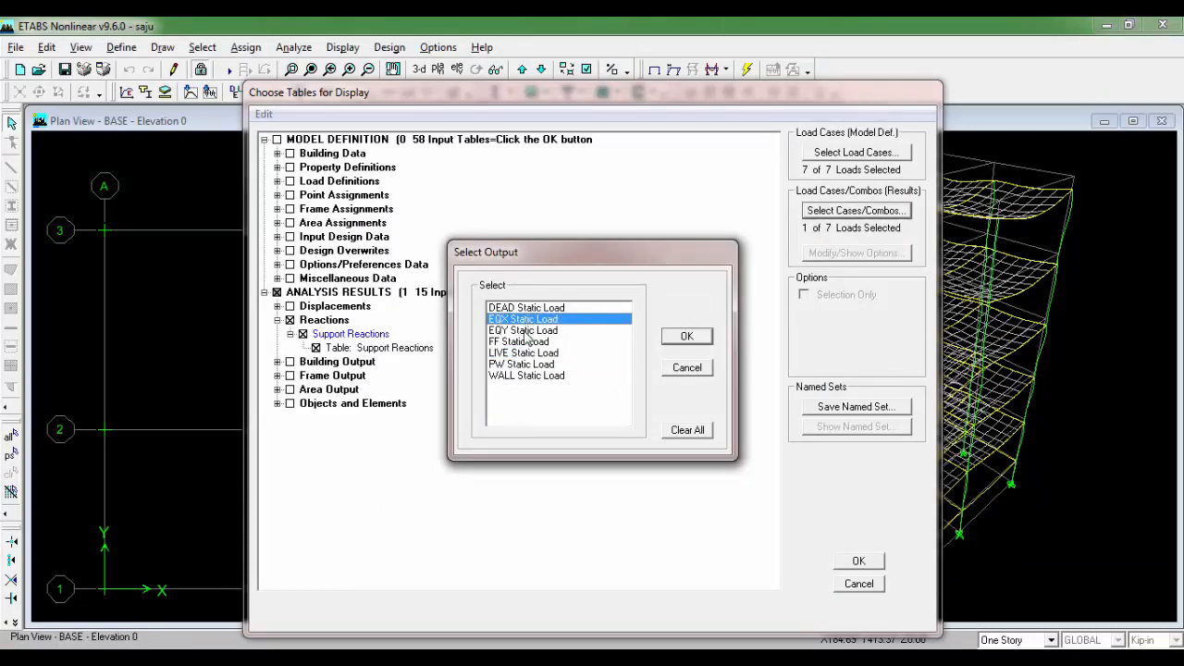
left_click(525, 331, "ctrl")
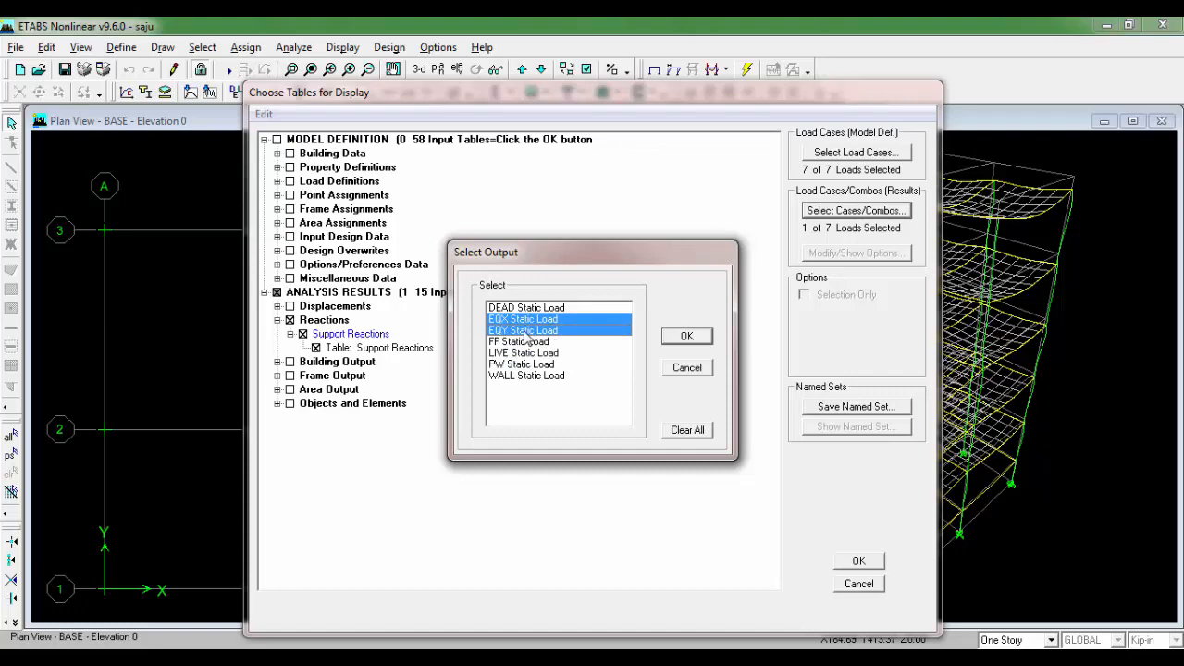
left_click(684, 337)
left_click(856, 563)
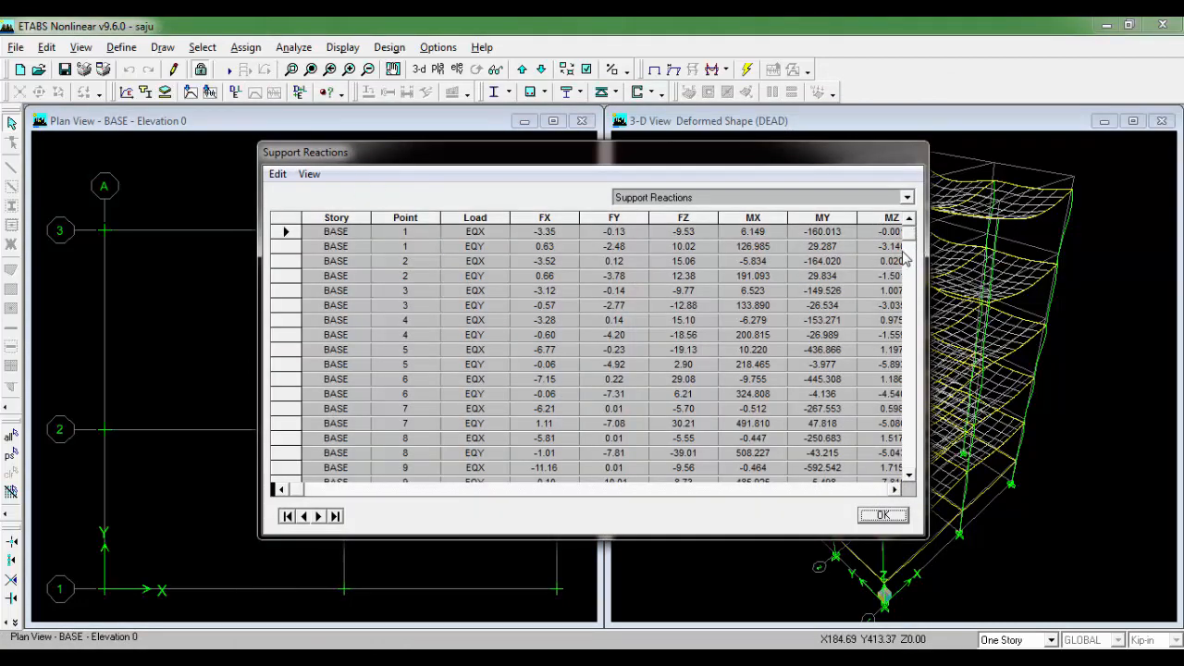
left_click_drag(914, 237, 908, 476)
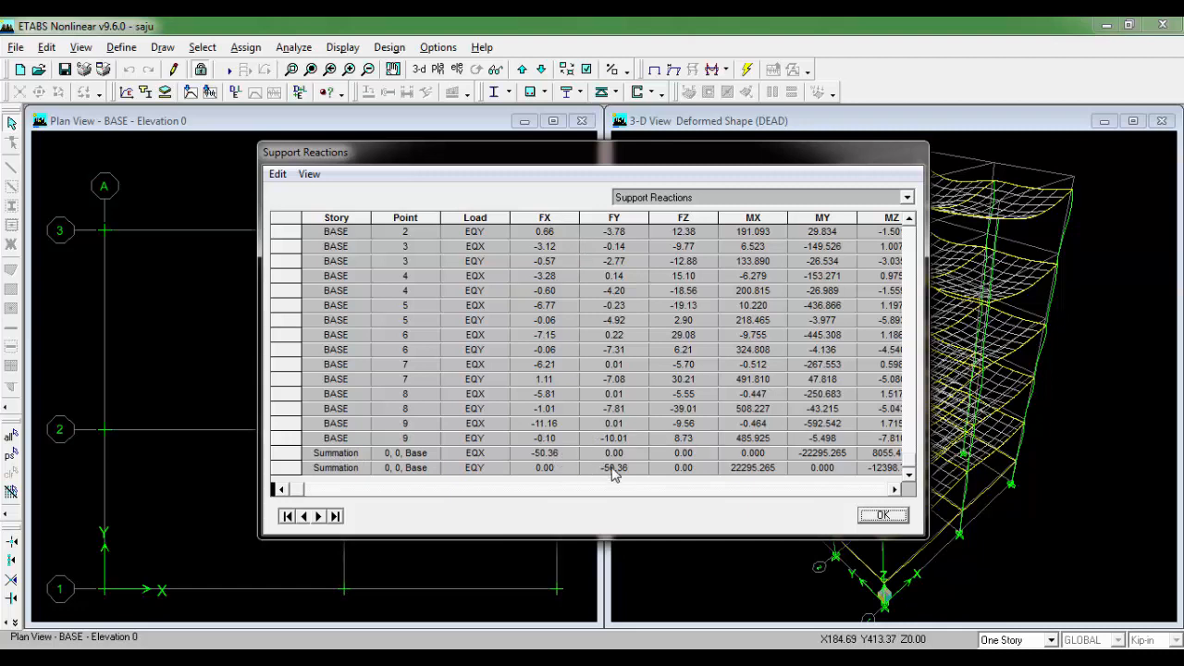
Step: Switch to Windows Photo Viewer and examine the ETABS calculation page and the definition of the structure's dead weight W on the base shear page
key("alt+Tab")
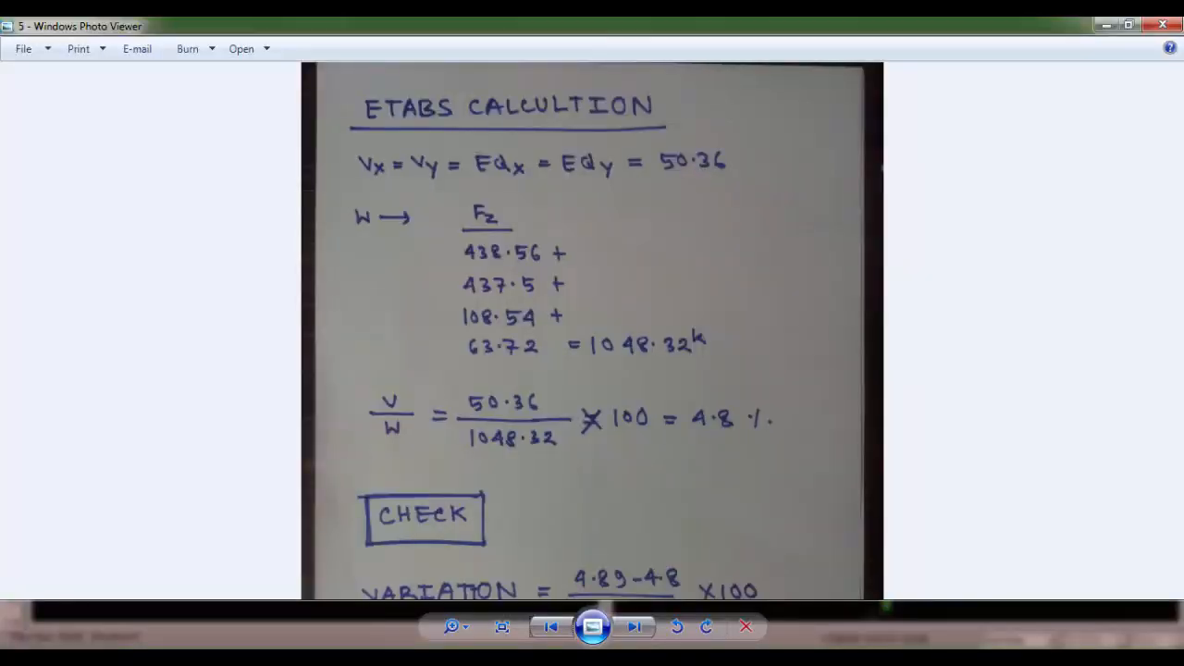
key("alt+Tab")
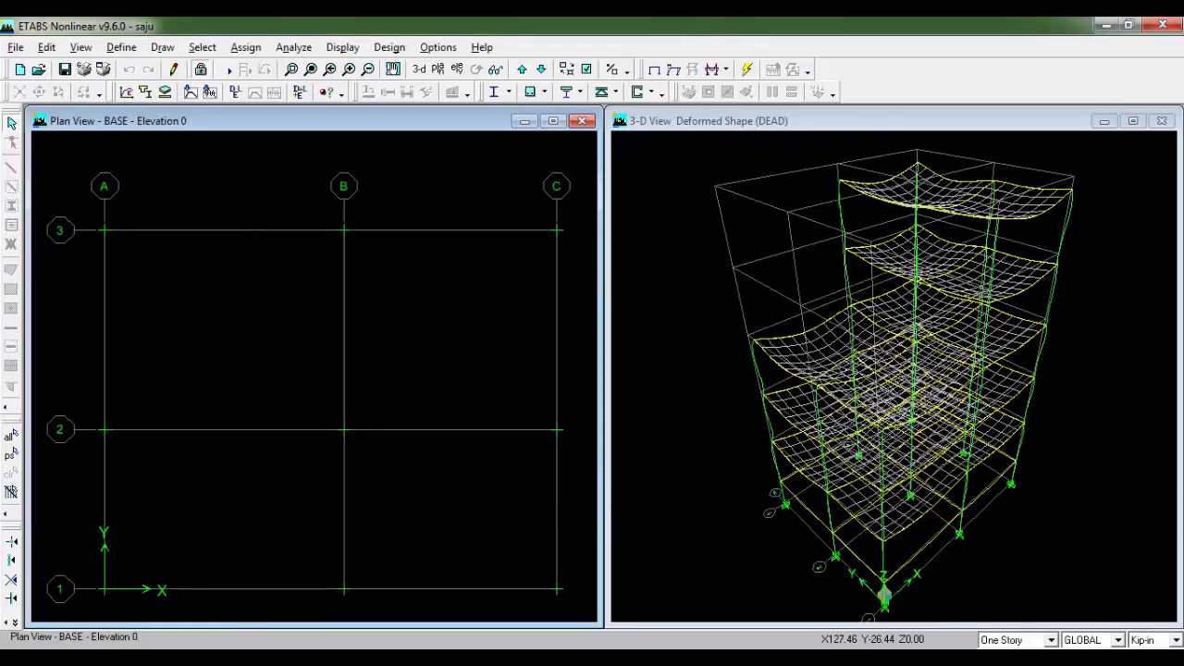
left_click(248, 647)
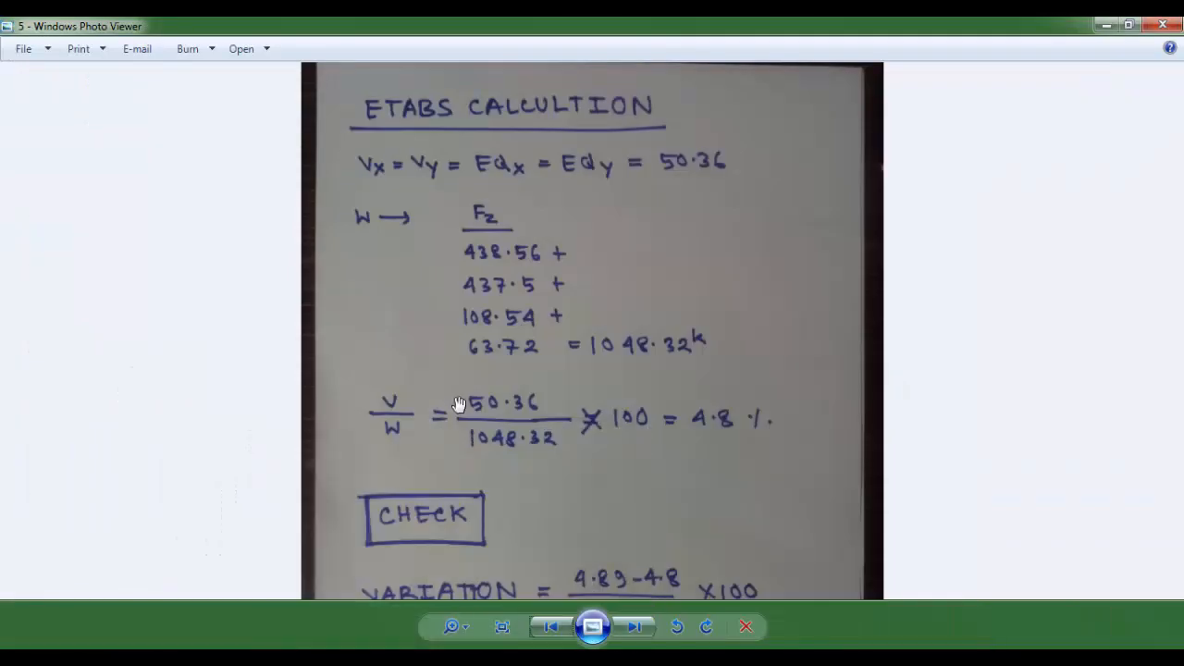
key("Left")
key("Left")
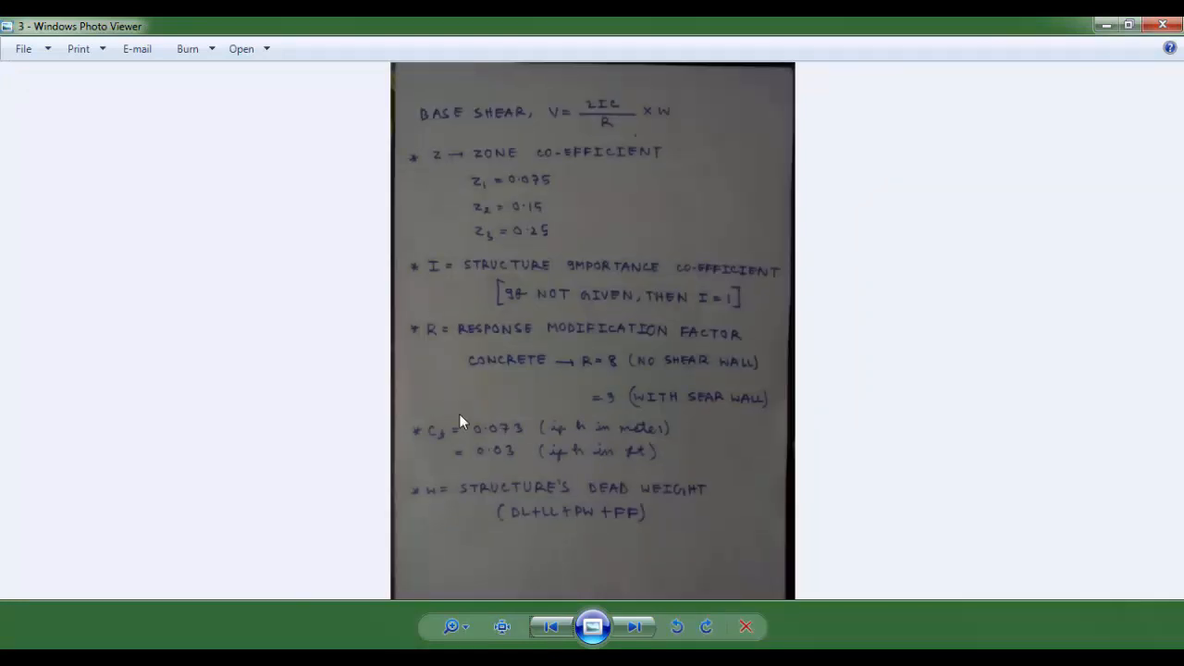
scroll(499, 463, "up", 3)
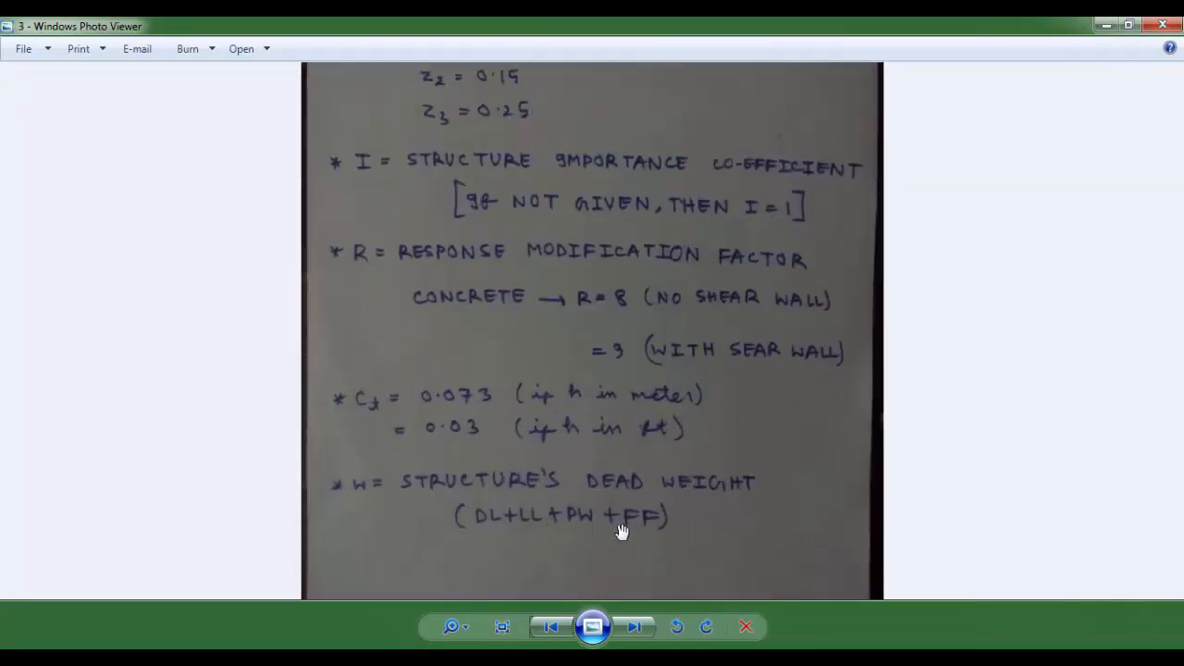
key("Right")
key("Right")
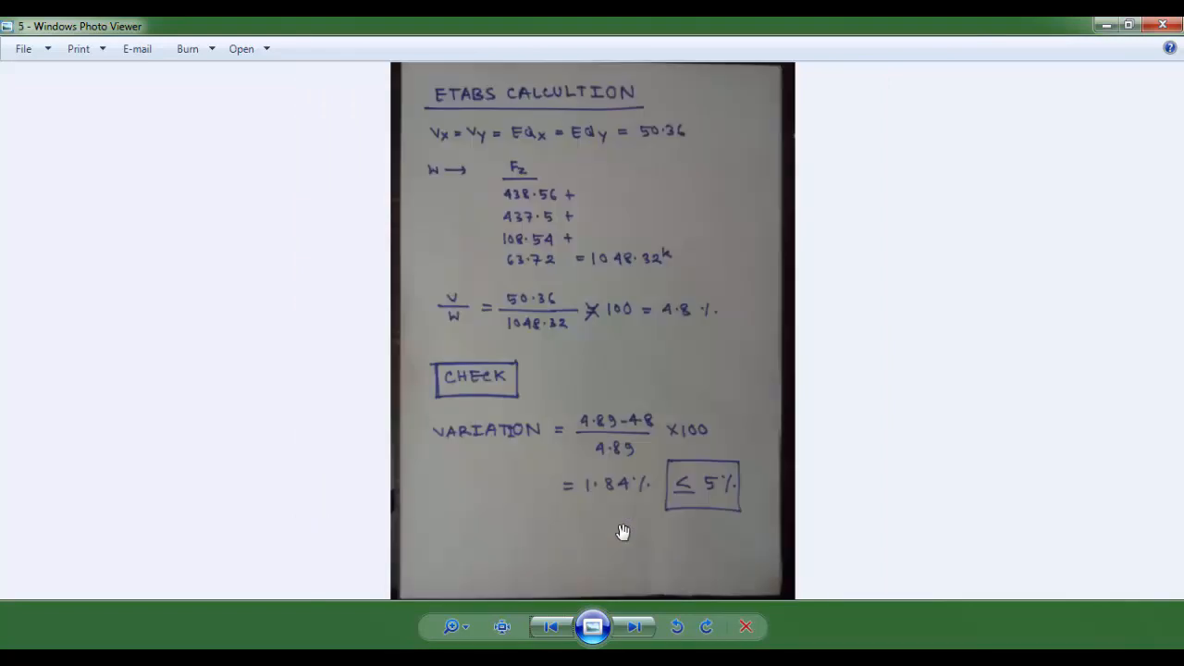
Step: Return to ETABS and locate the checked Support Reactions table among the analysis results tables for display
key("alt+Tab")
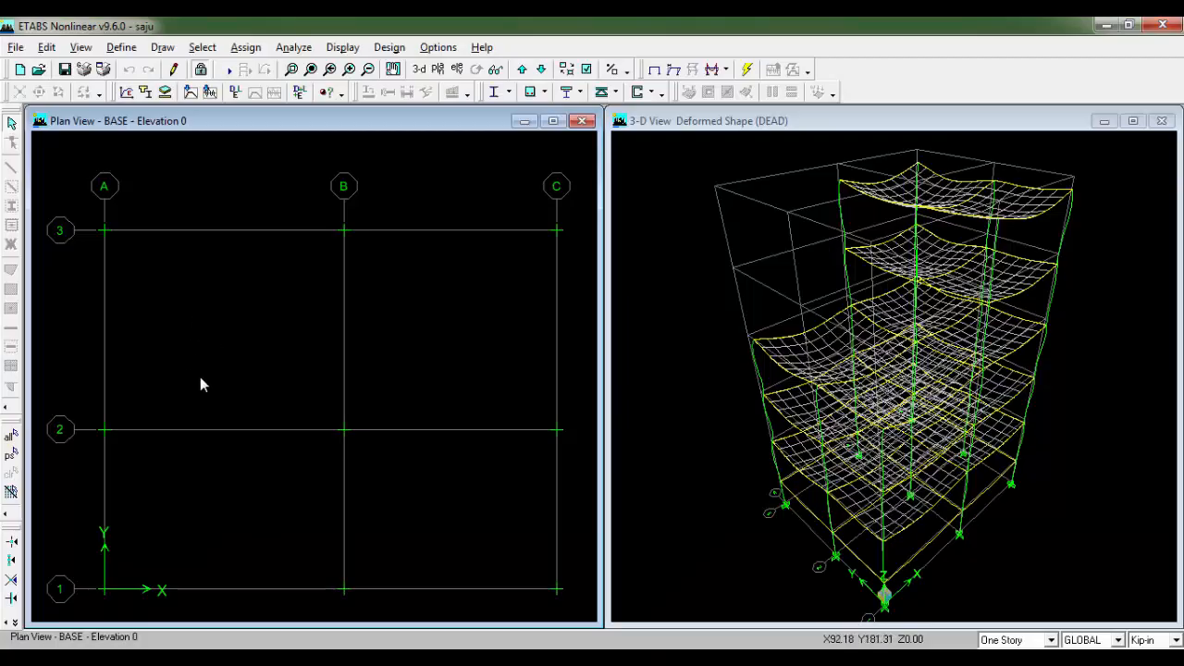
left_click(342, 47)
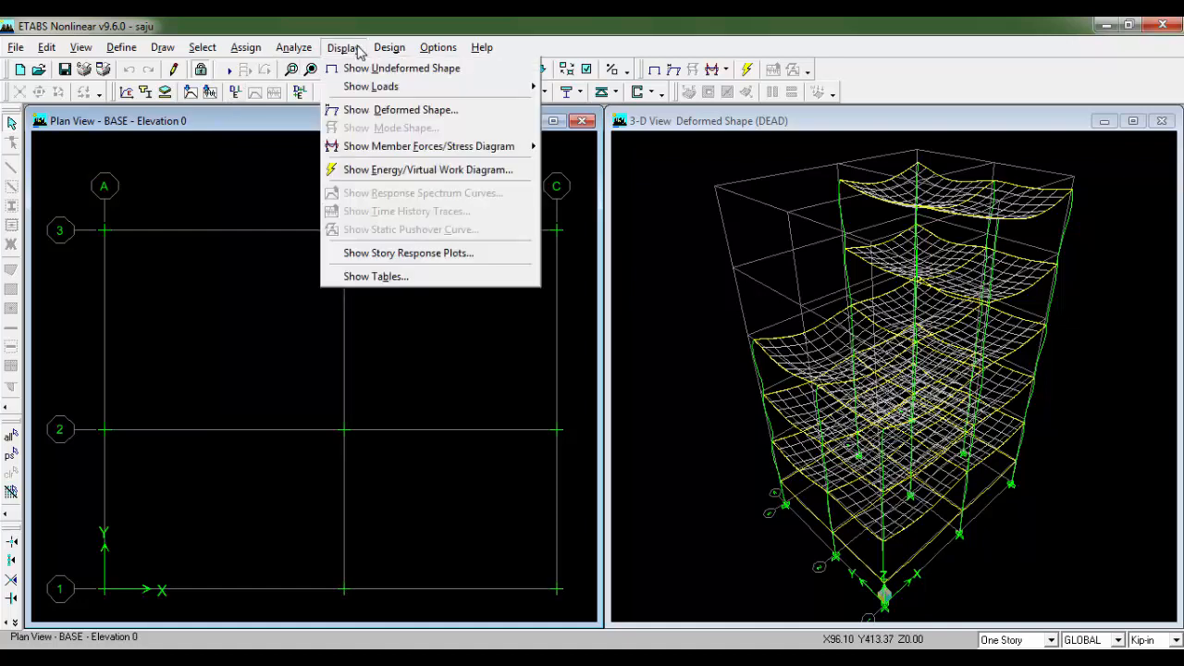
mouse_move(362, 86)
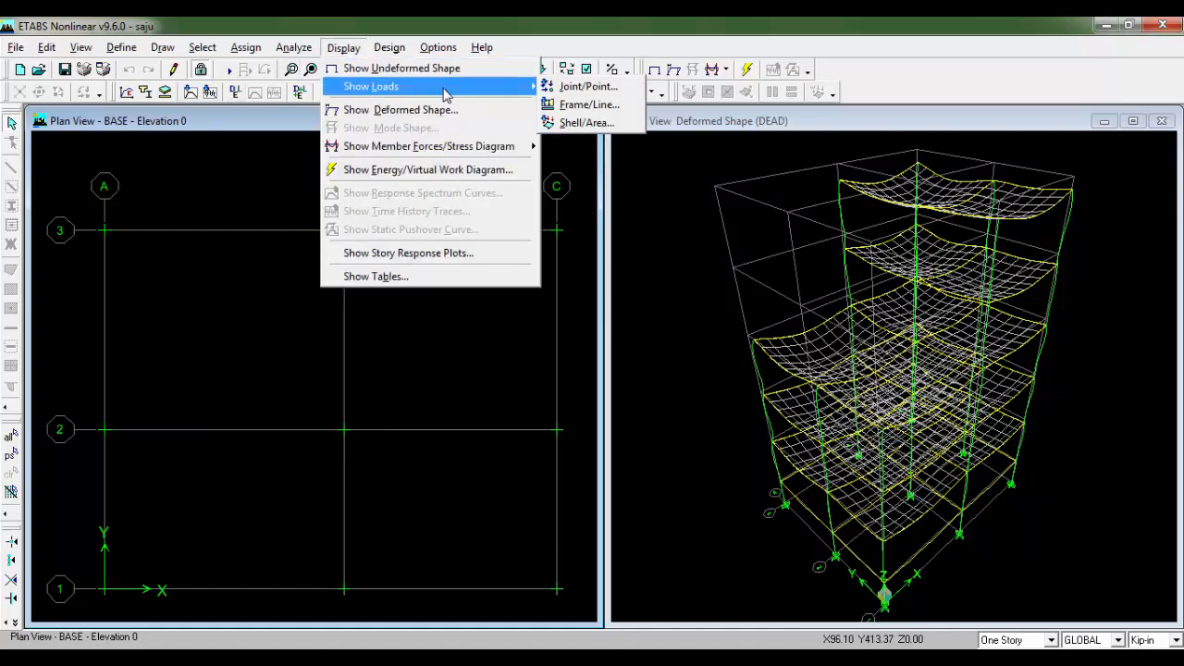
left_click(383, 278)
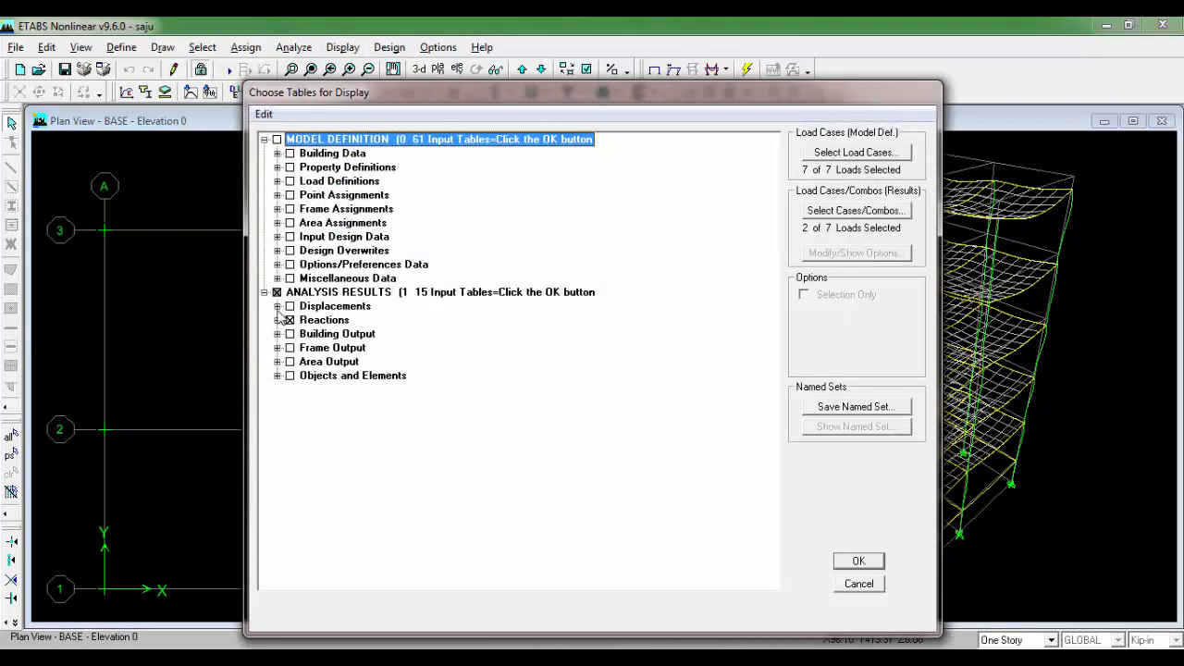
left_click(277, 307)
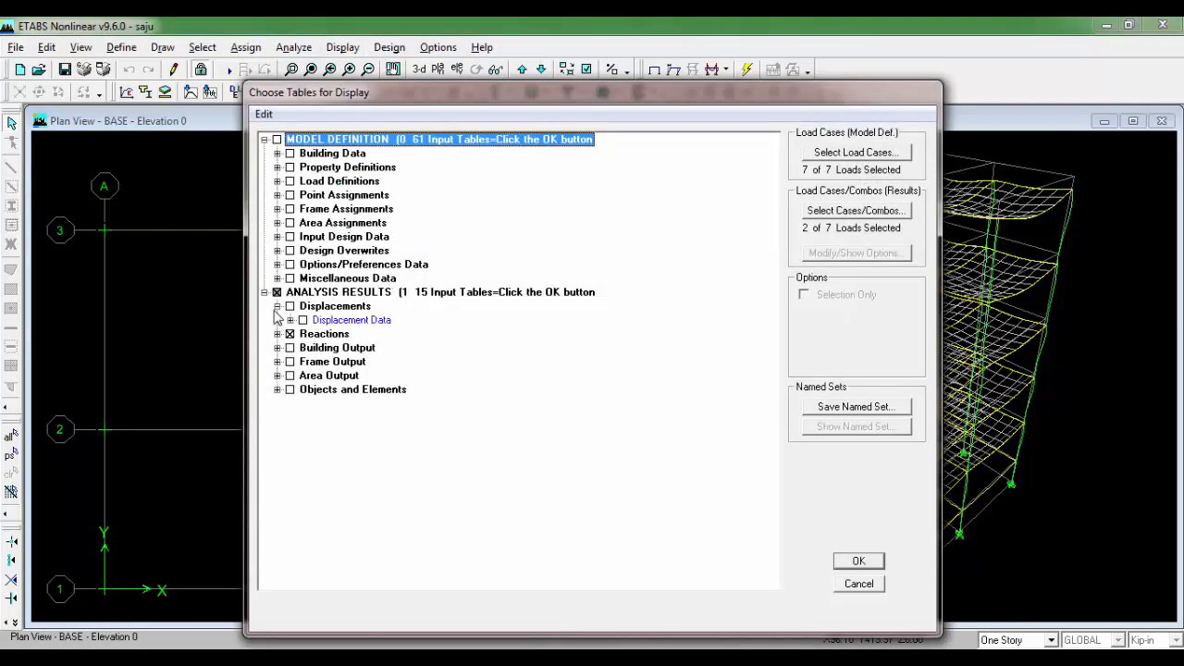
left_click(276, 305)
left_click(277, 319)
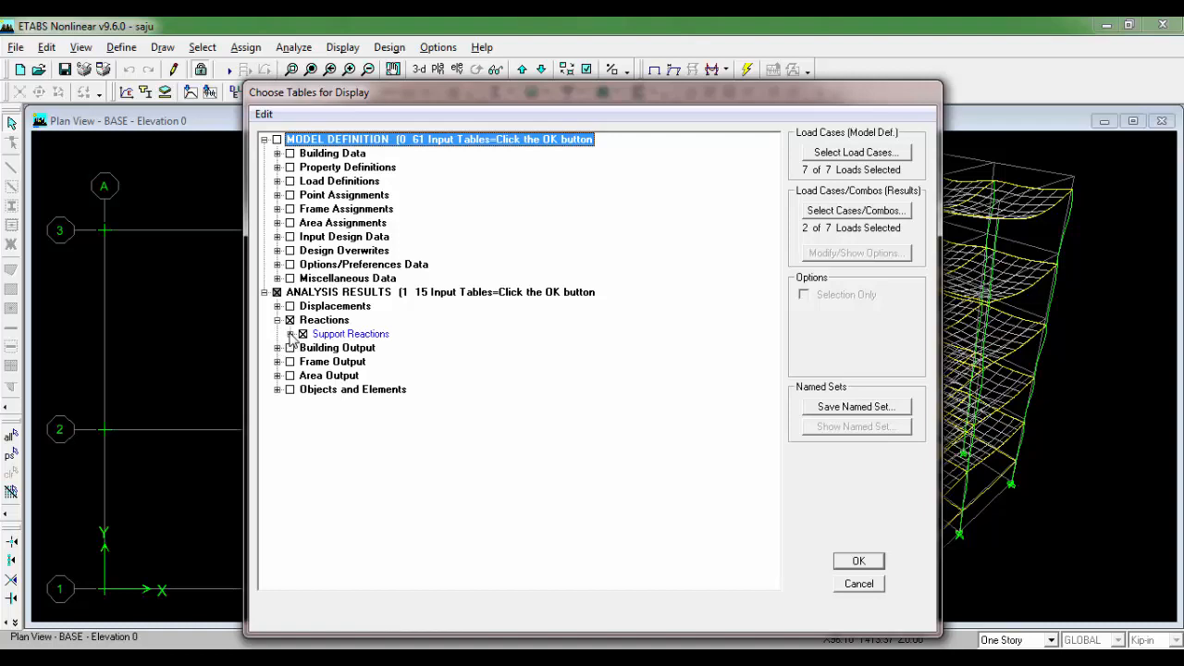
left_click(290, 334)
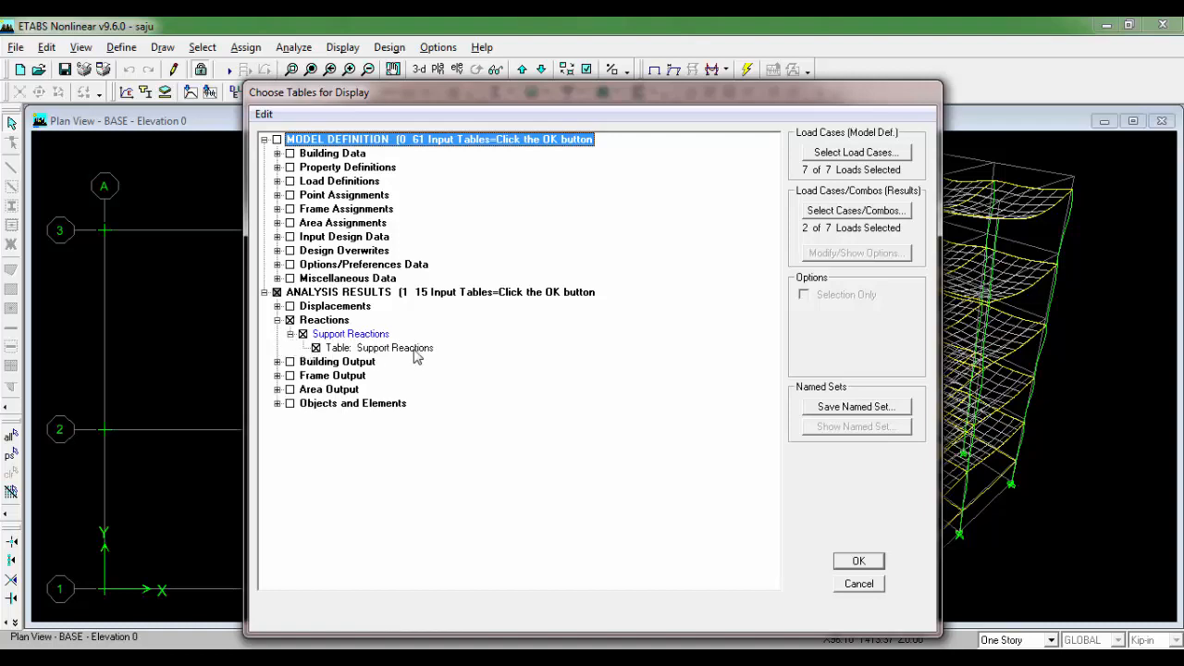
Step: Limit the results to the DEAD, FF, PW and WALL static loads and display the Support Reactions table
left_click(860, 215)
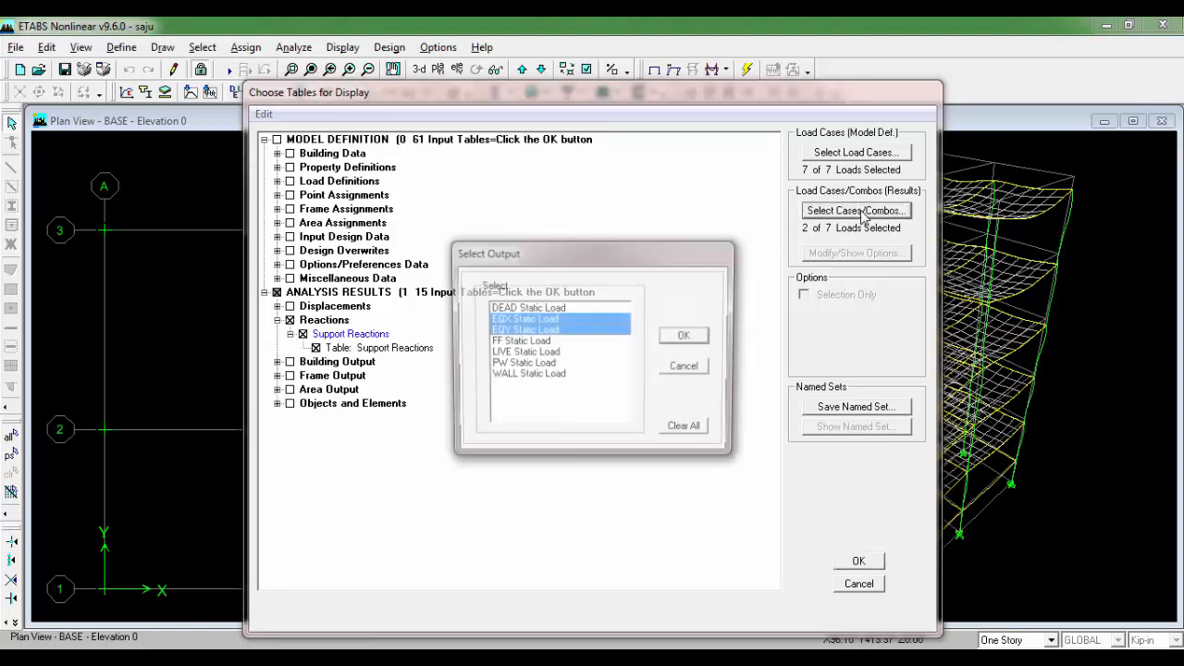
left_click(536, 308)
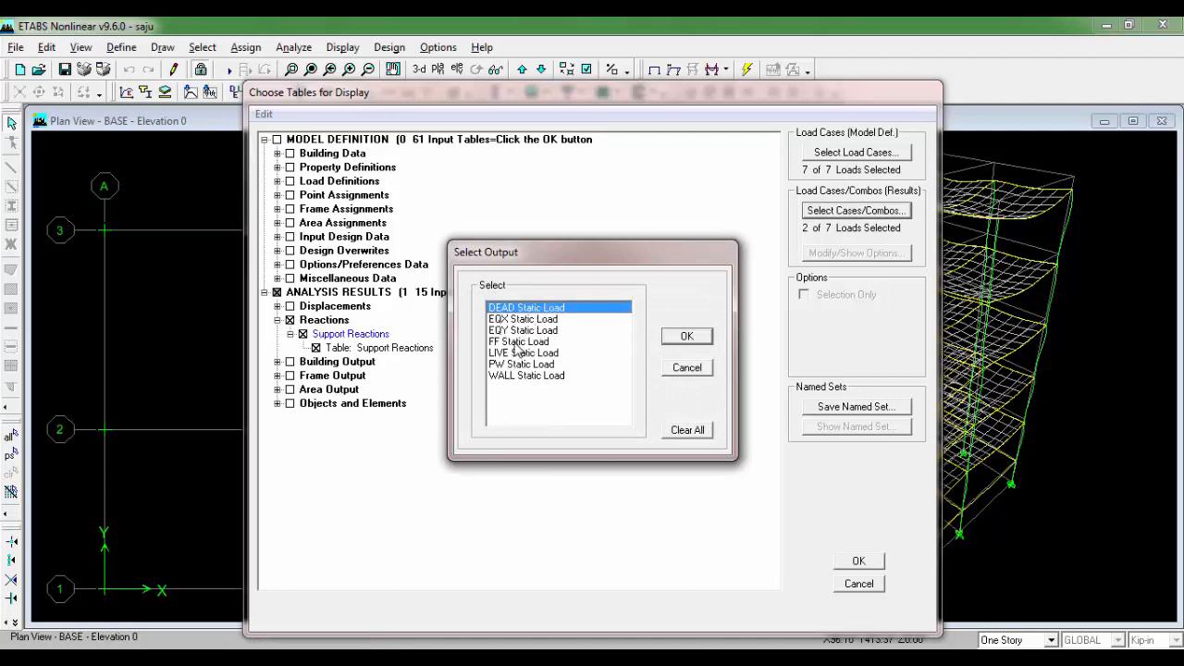
left_click(518, 341, "ctrl")
left_click(514, 365, "ctrl")
left_click(513, 376, "ctrl")
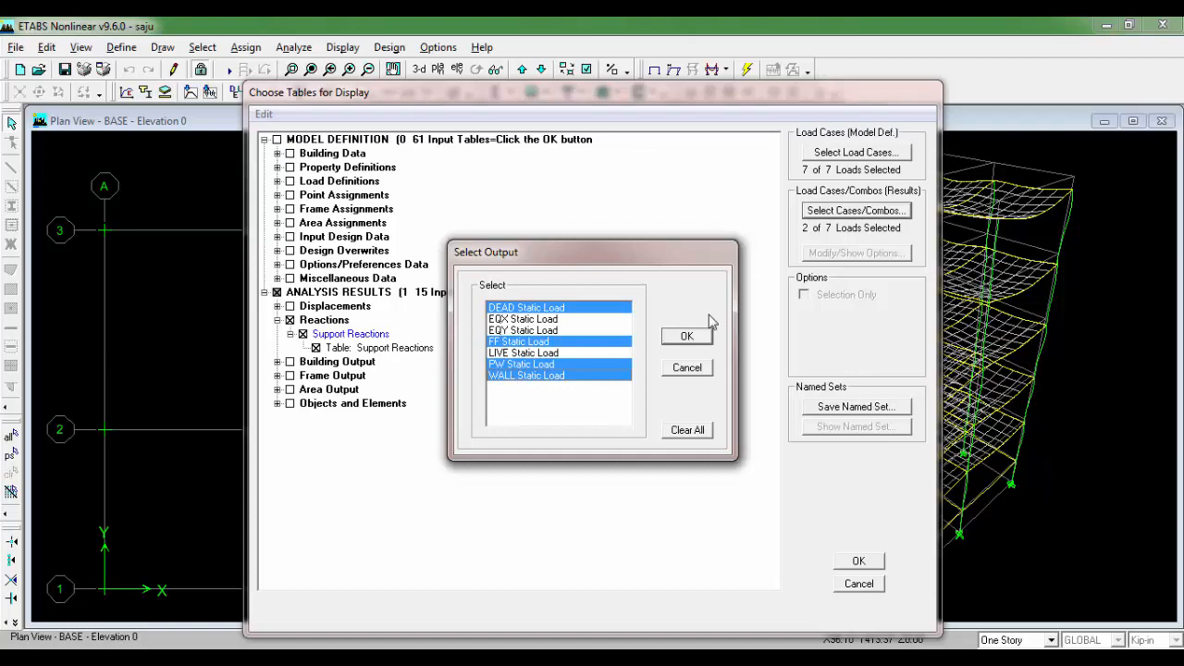
left_click(700, 339)
left_click(857, 560)
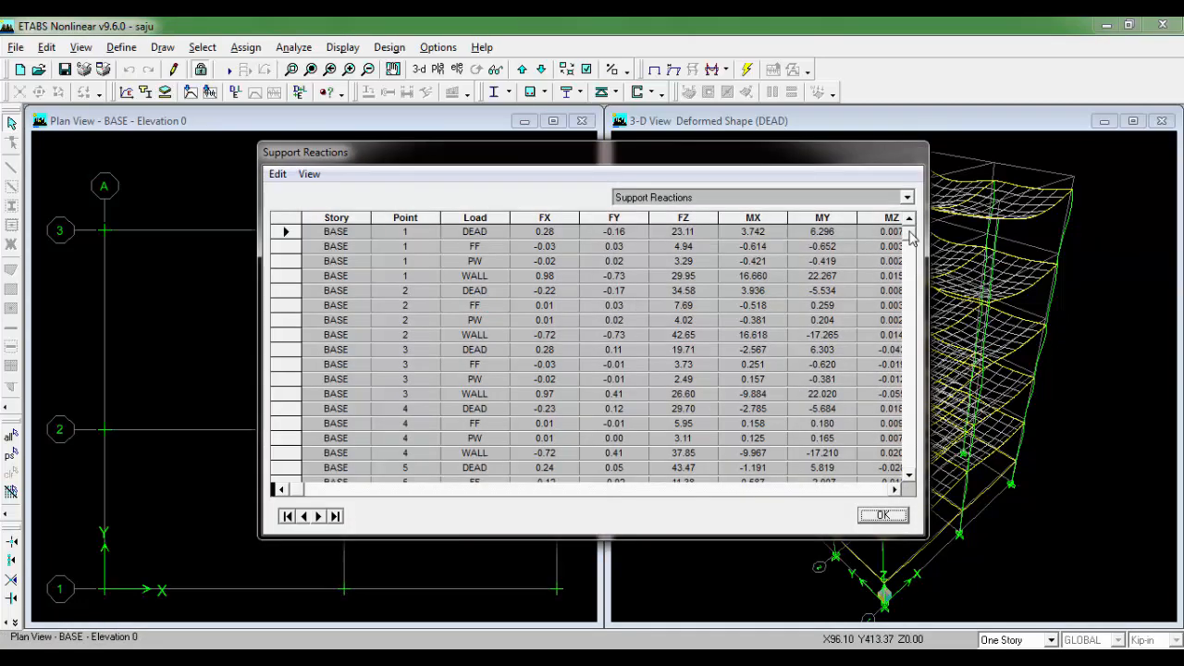
Step: Check the FZ values in the summation rows of the Support Reactions table for DEAD, FF, PW and WALL
left_click_drag(909, 329, 909, 463)
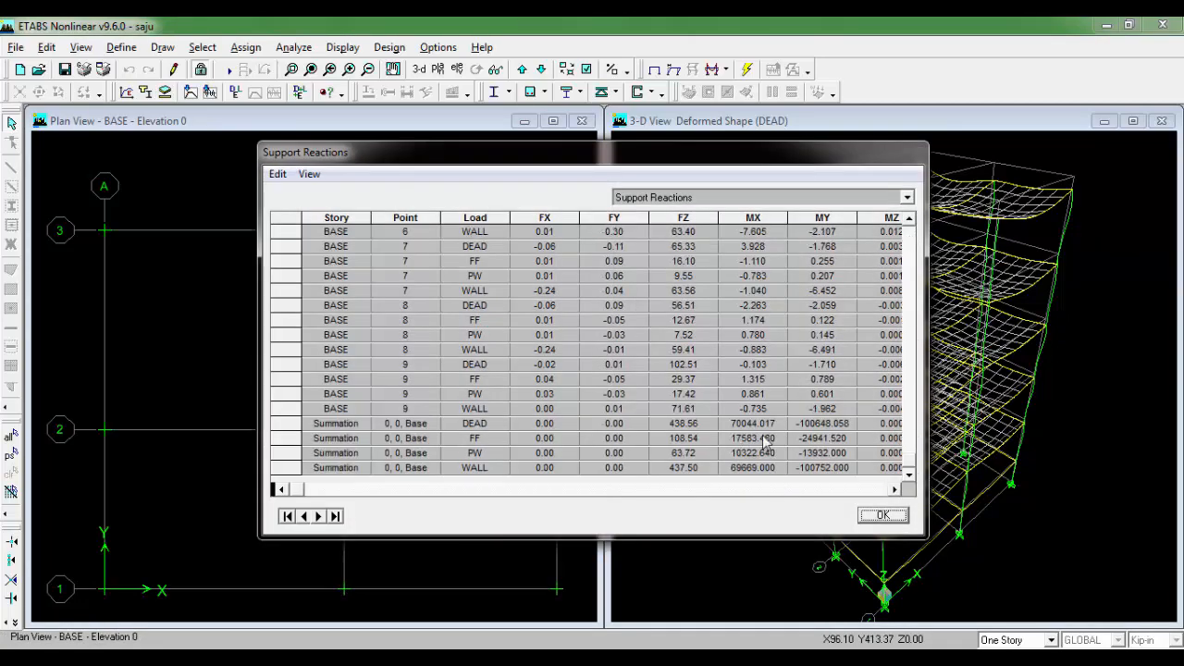
left_click_drag(643, 162, 396, 188)
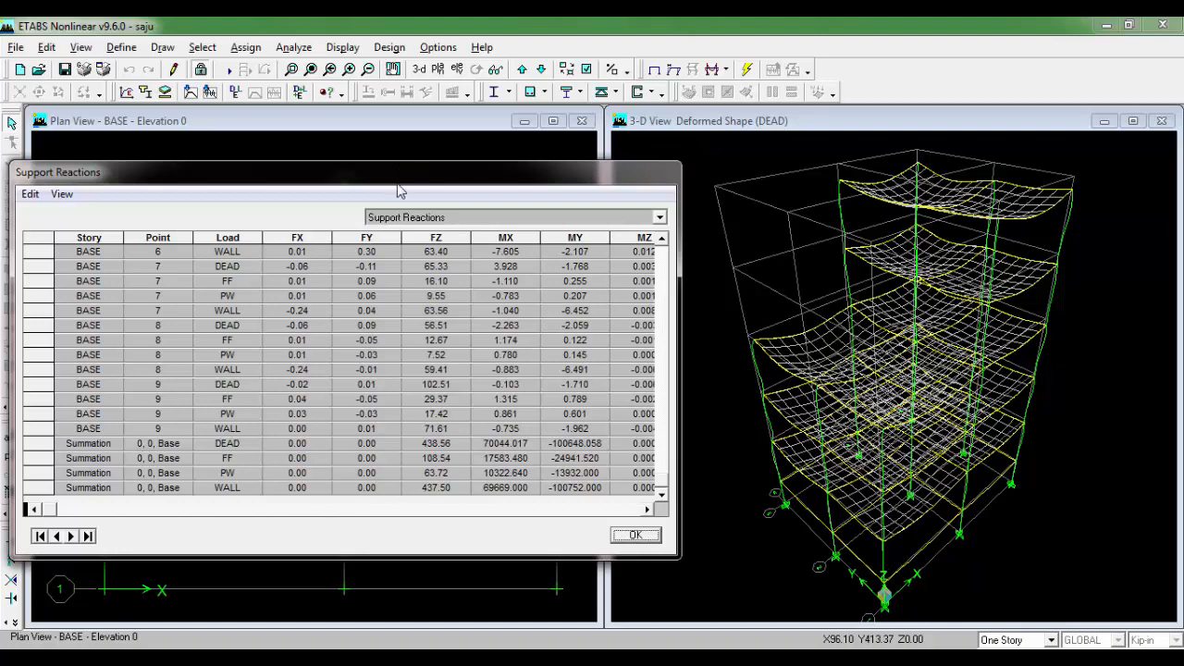
left_click_drag(400, 190, 549, 178)
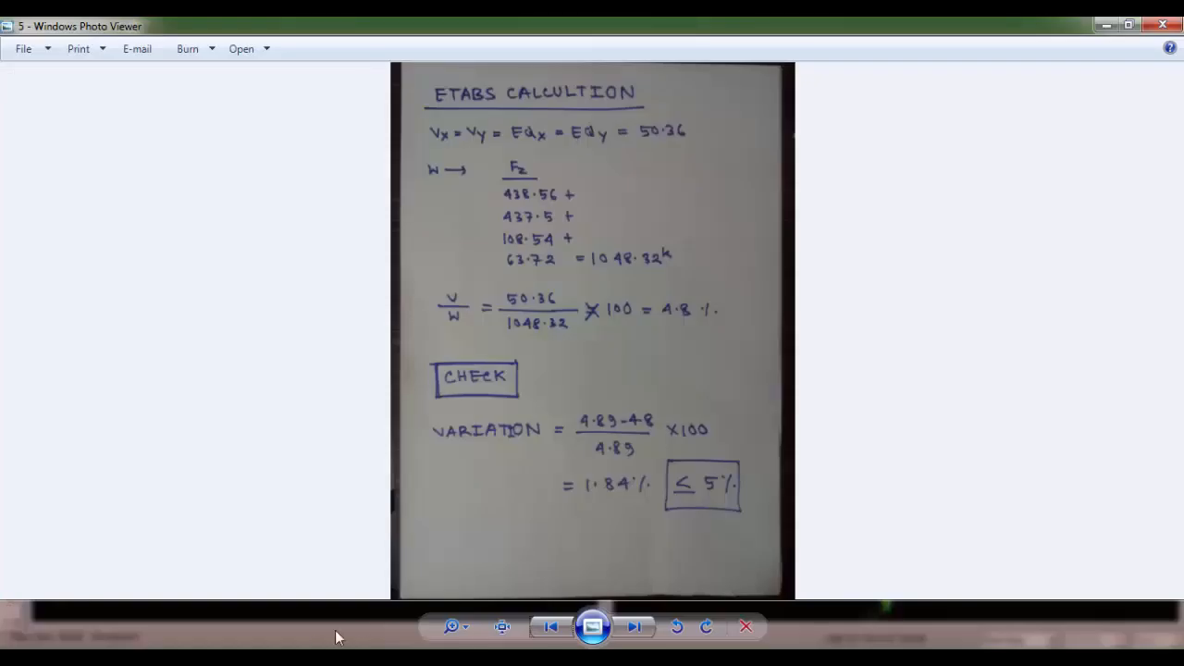
Step: Switch to Windows Photo Viewer and examine the weight W summation and V/W ratio on the ETABS calculation page
key("Right")
key("Left")
scroll(546, 211, "up", 2)
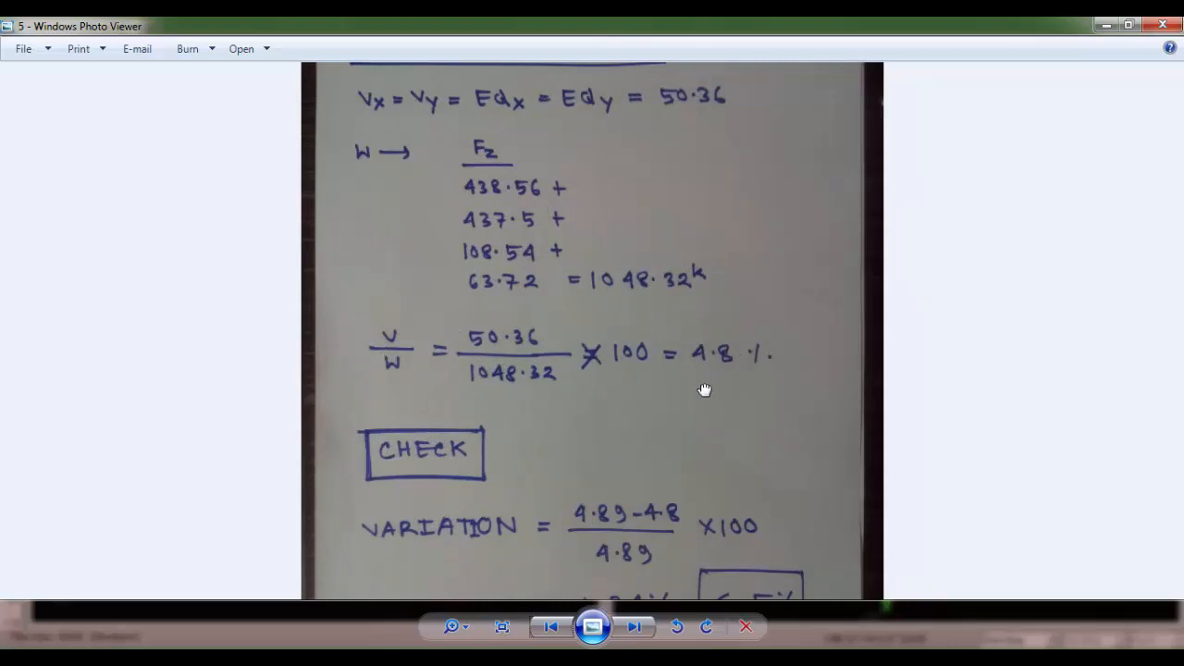
left_click_drag(703, 390, 642, 272)
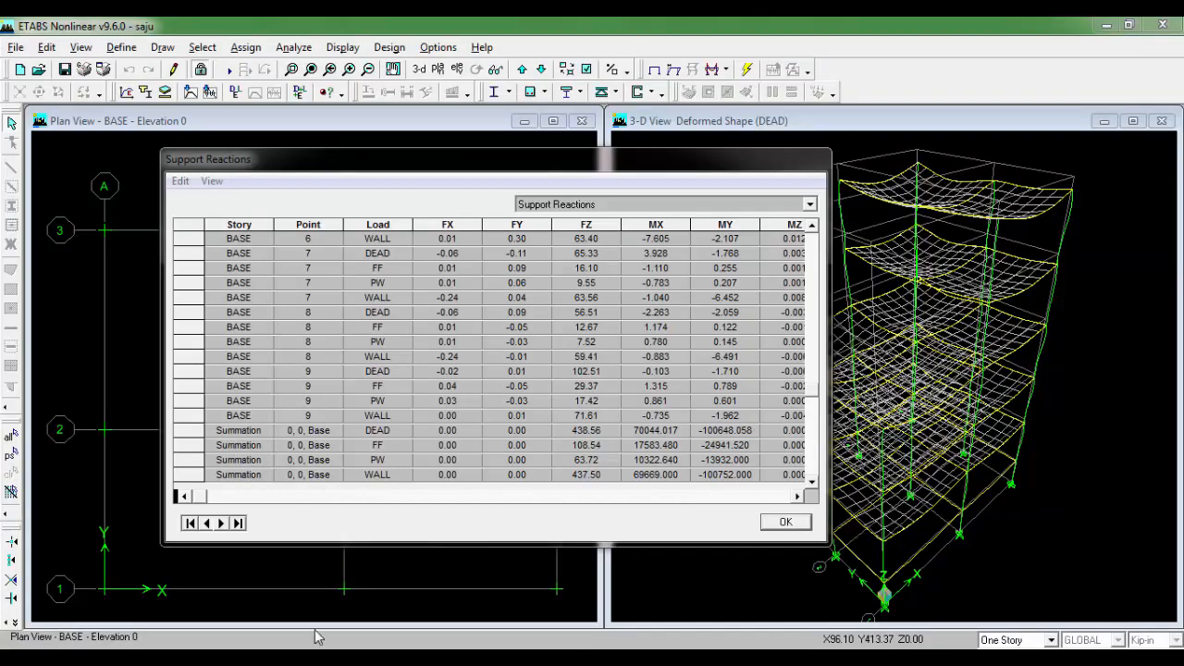
Step: Return to ETABS, close the Support Reactions table and locate it again among the analysis results tables for display
left_click(782, 522)
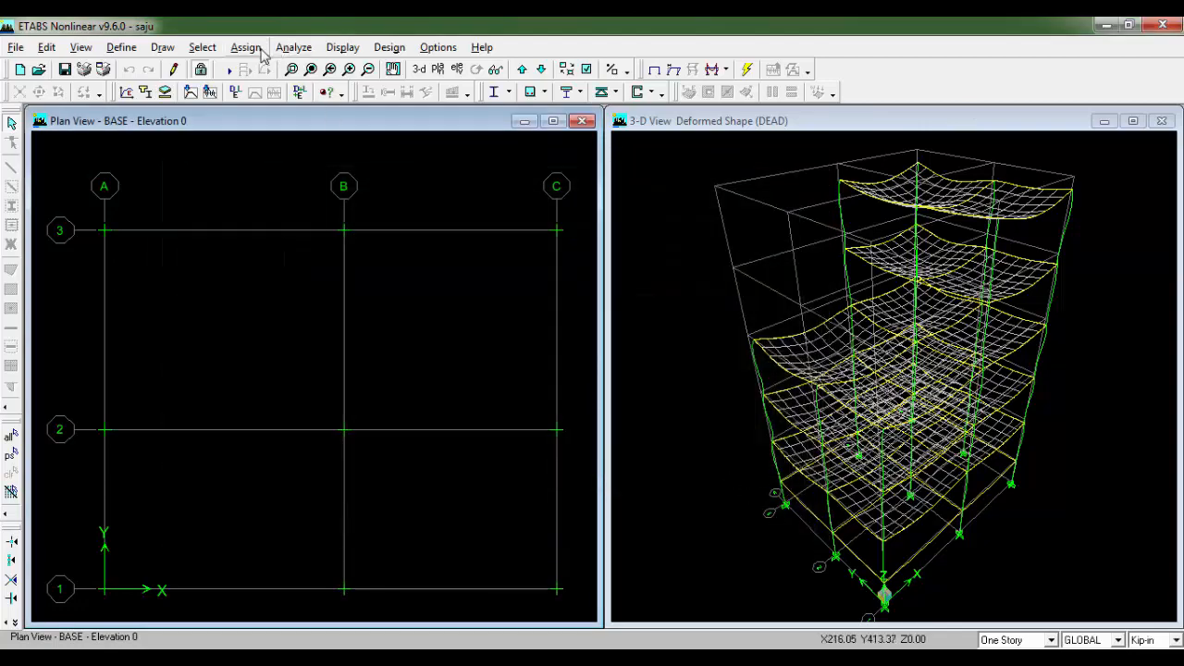
left_click(344, 48)
left_click(375, 275)
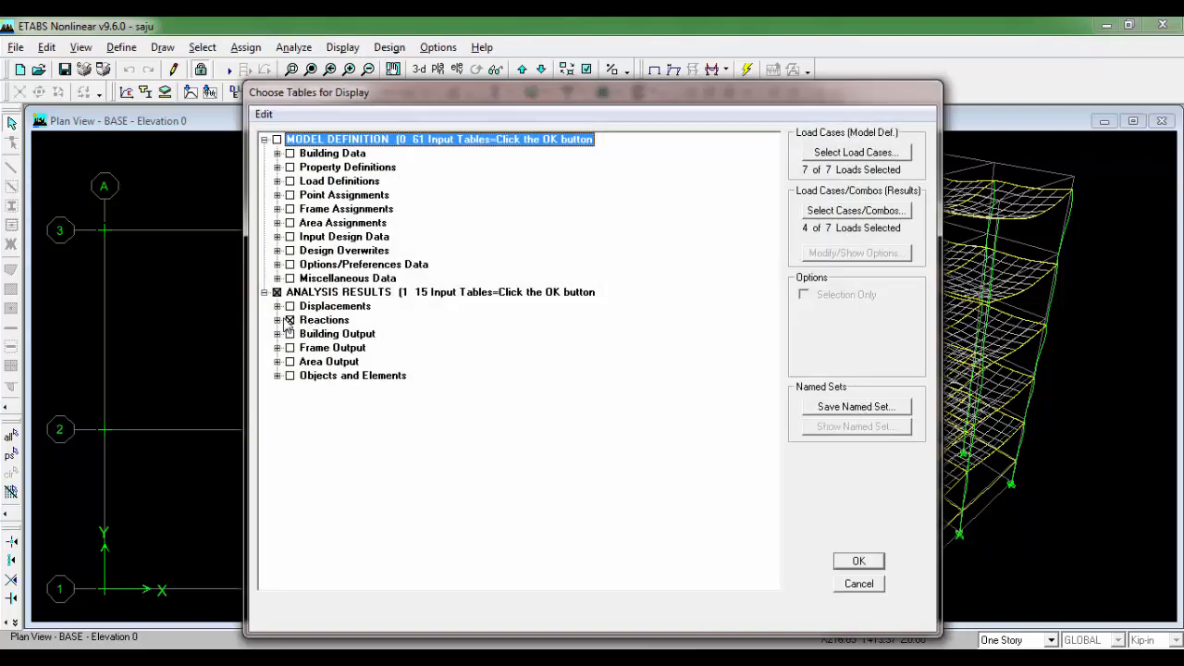
left_click(277, 320)
left_click(289, 333)
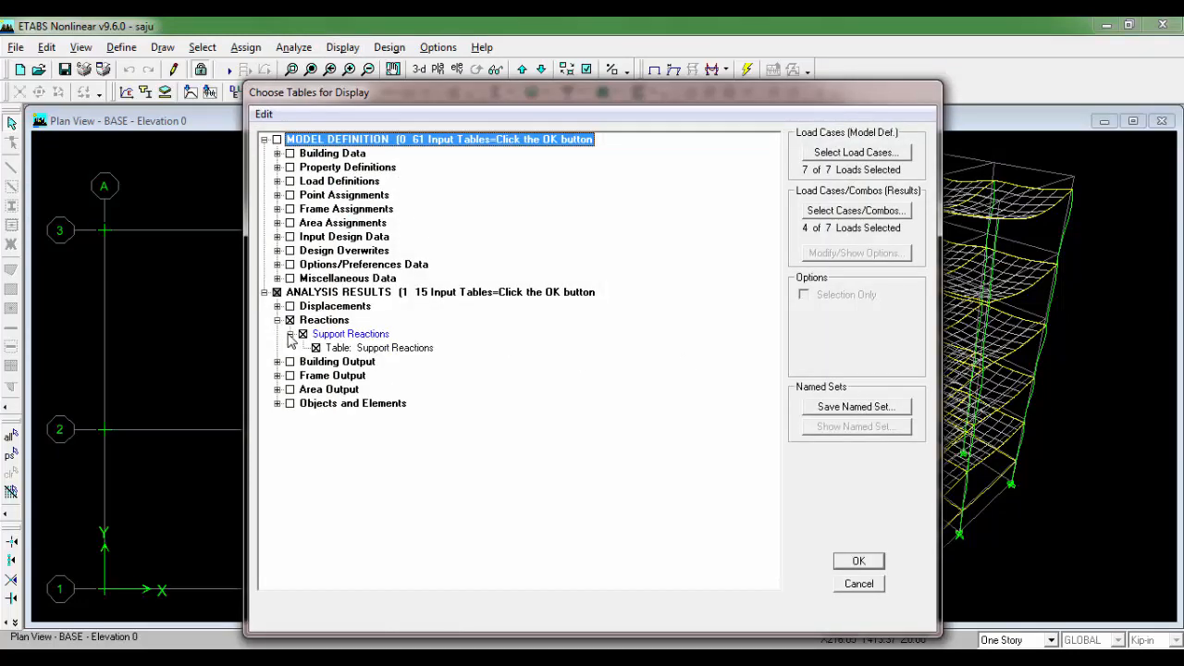
Step: Keep the DEAD, FF, PW and WALL static loads selected and review the Support Reactions table down to its summation rows
left_click(847, 213)
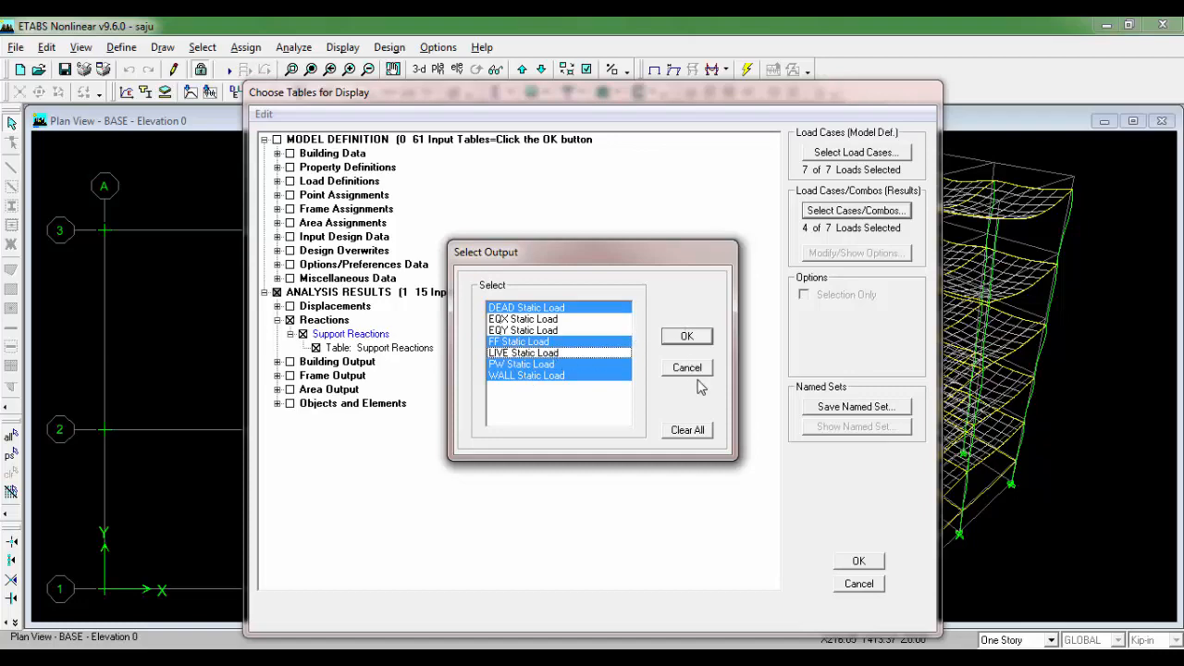
left_click(678, 338)
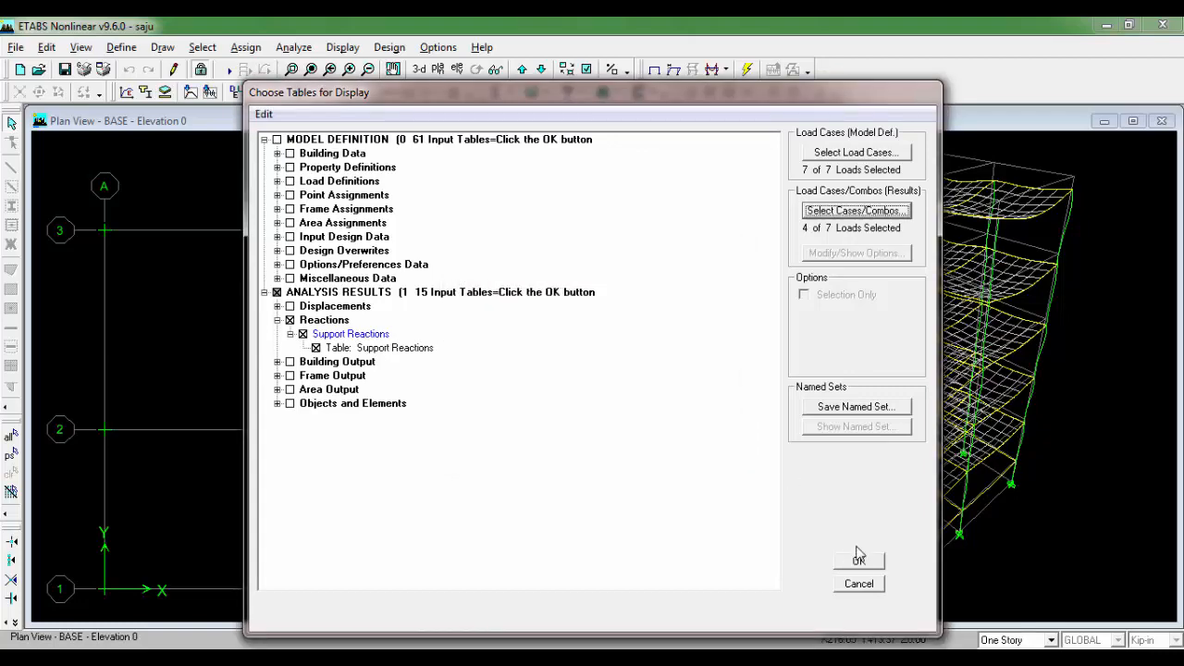
left_click(858, 560)
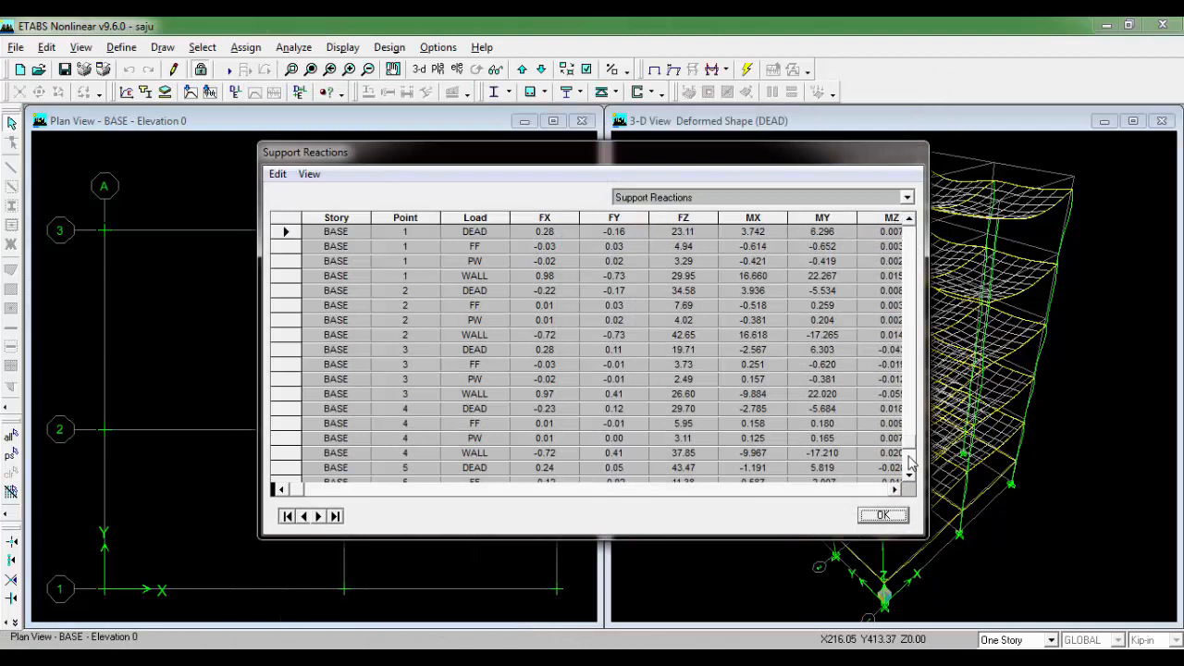
left_click_drag(909, 456, 905, 248)
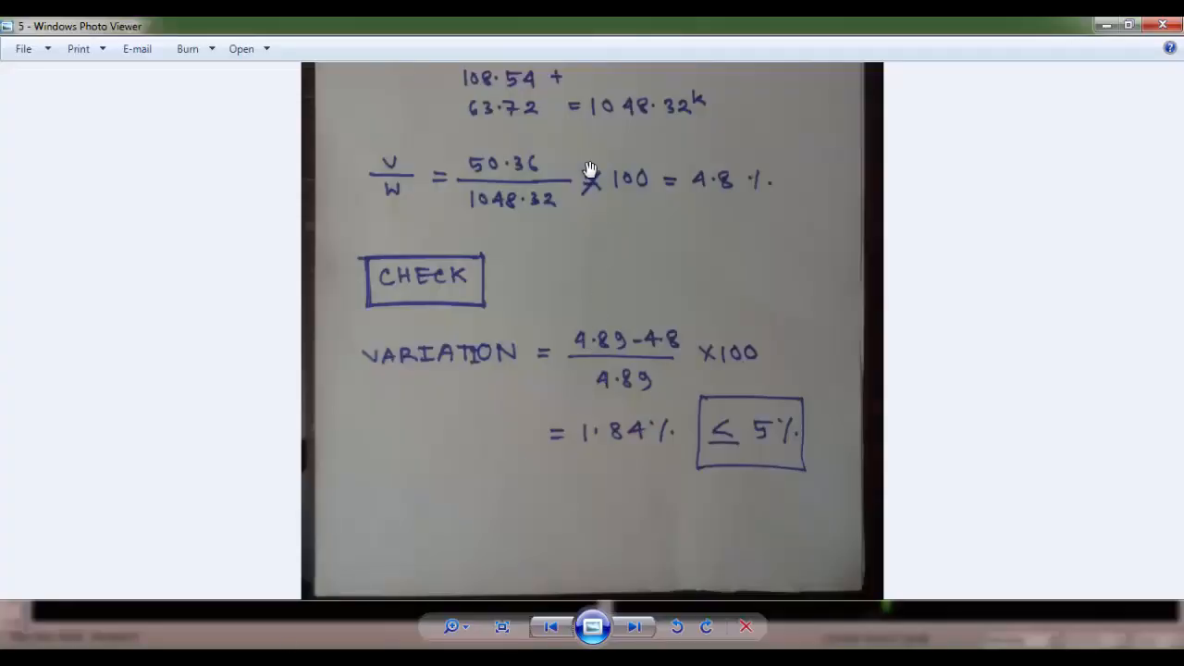
Step: Switch to Windows Photo Viewer and compare the V/W ratio with the variation check against the 5% limit
left_click_drag(586, 176, 564, 417)
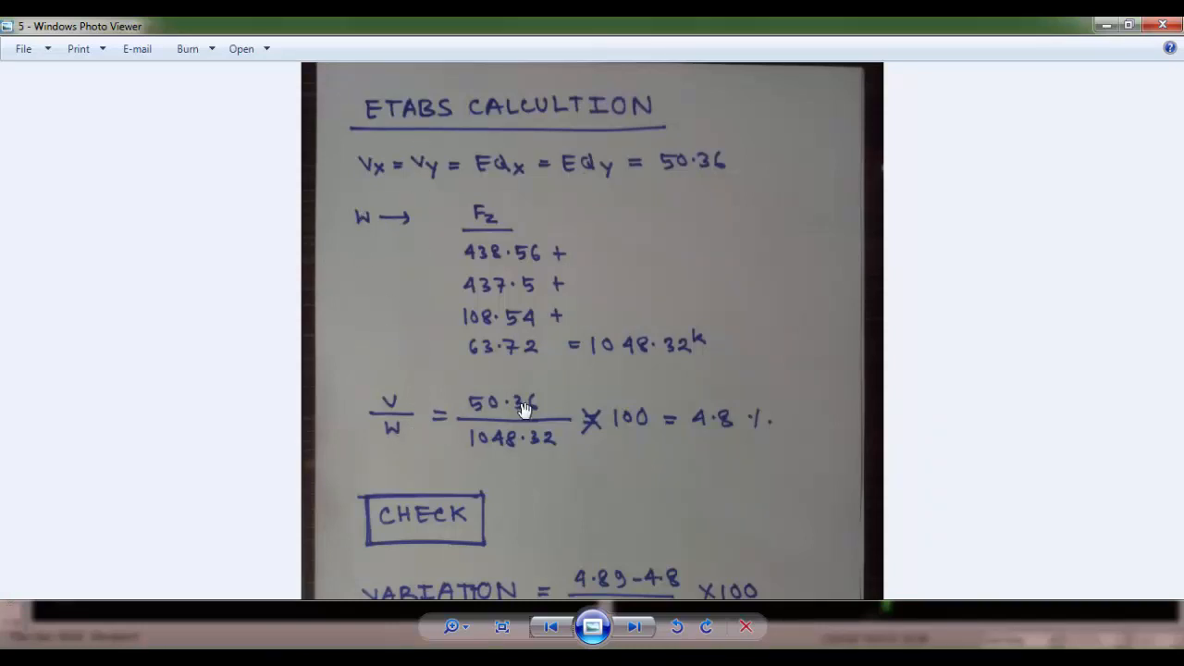
left_click_drag(665, 381, 766, 272)
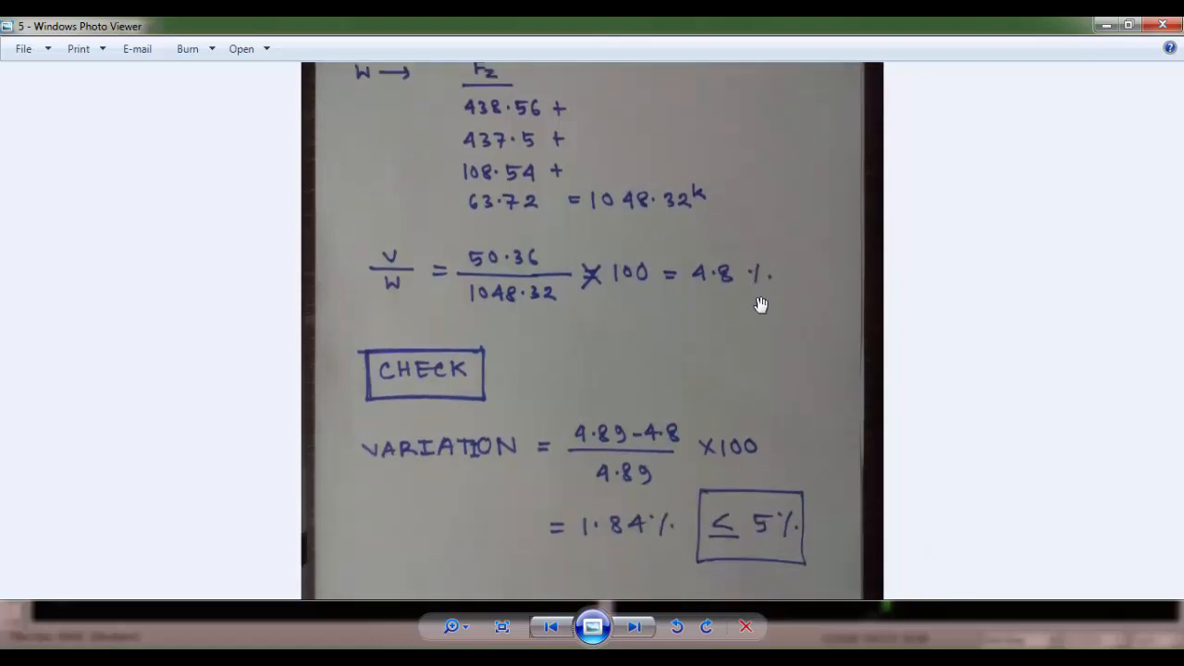
left_click_drag(771, 384, 771, 310)
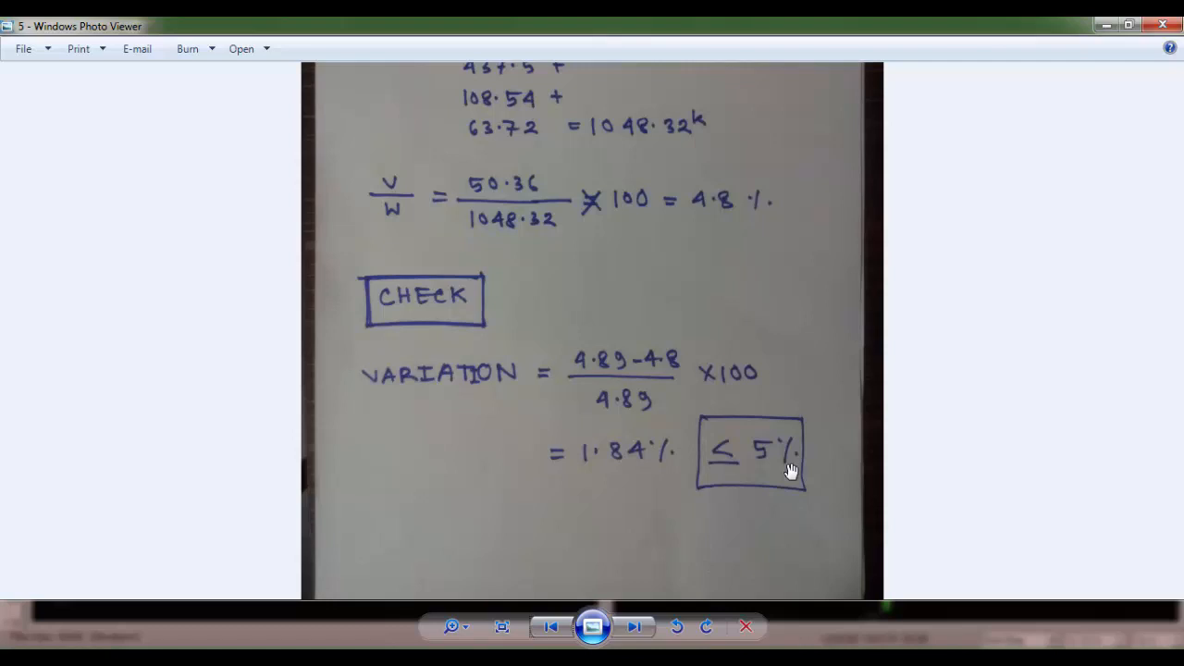
Step: Close Windows Photo Viewer and the Support Reactions table, and exit ETABS without saving the model changes
left_click(1174, 23)
left_click(878, 516)
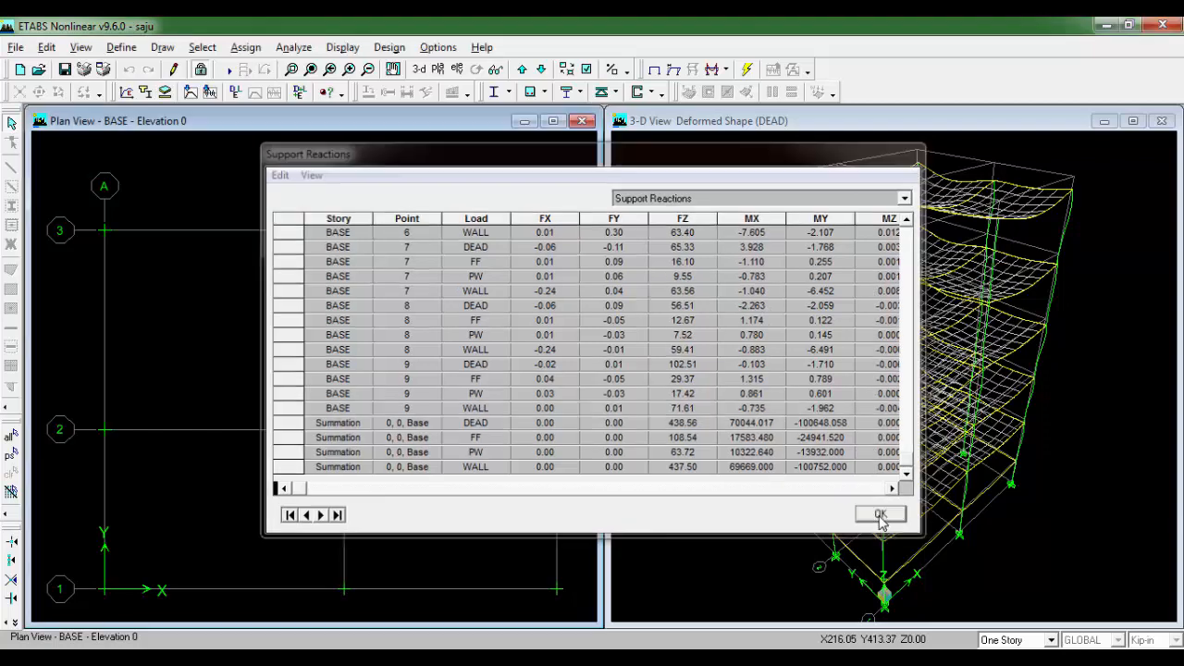
left_click(1163, 25)
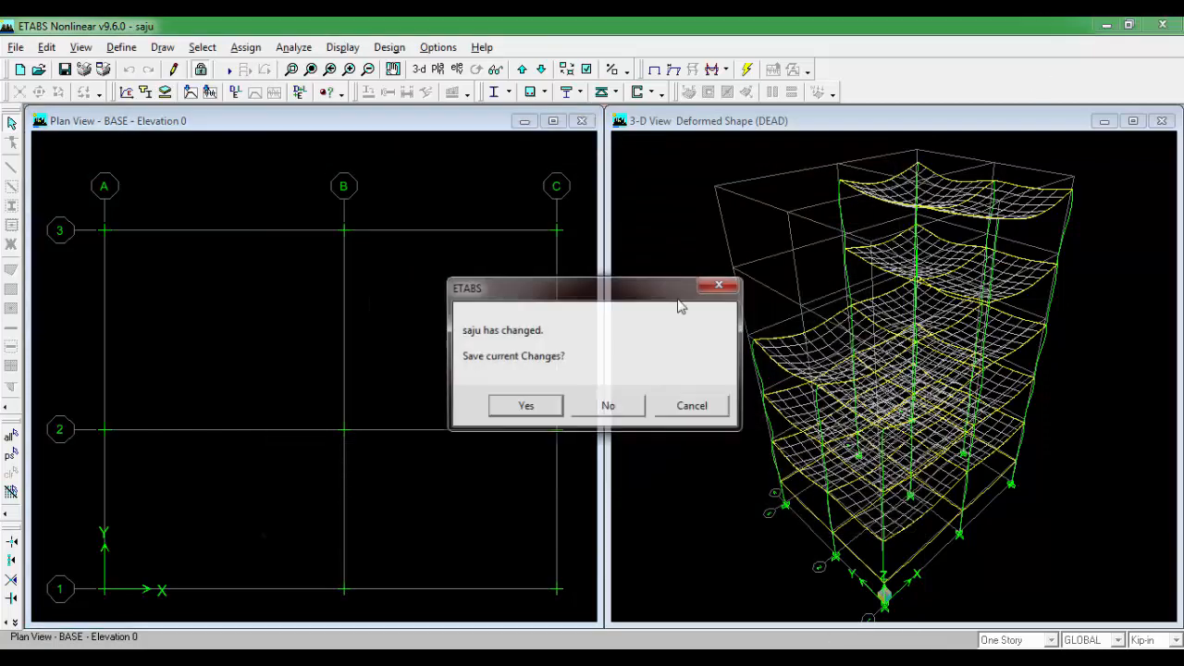
left_click(626, 408)
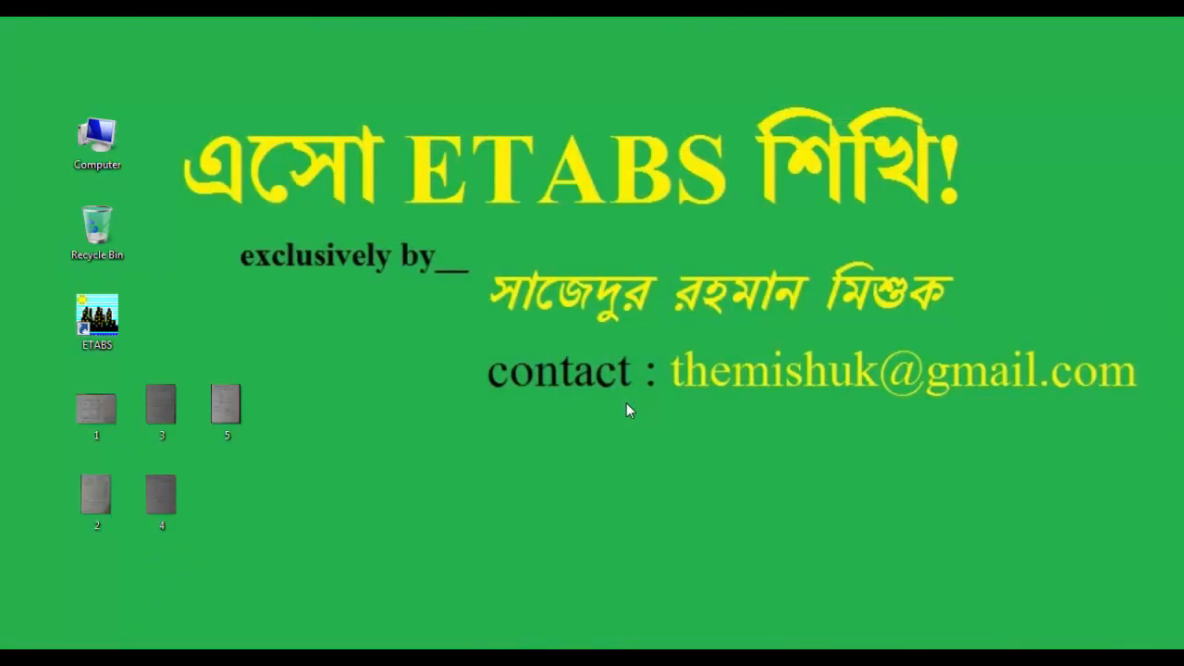